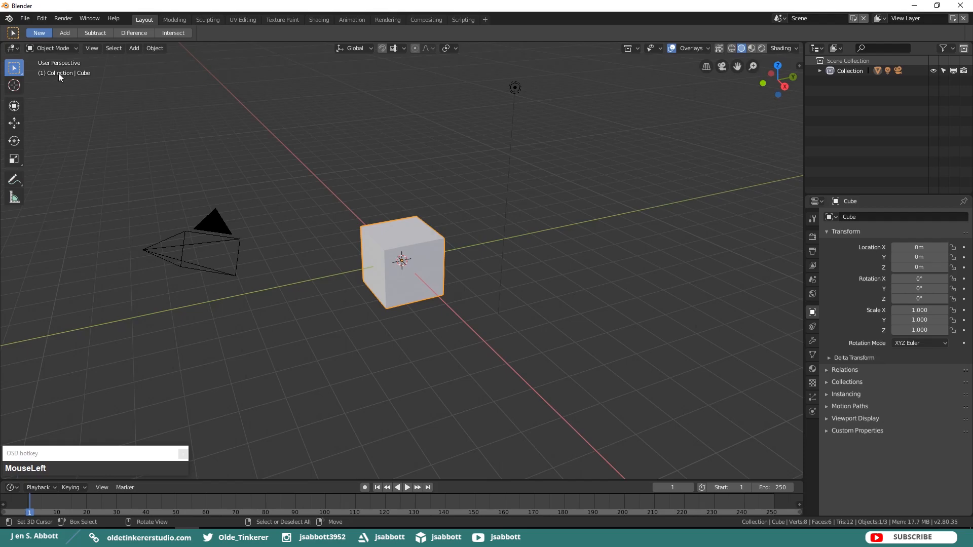
# Step: Show the user preferences in place of the 3D viewport and view the Interface settings
pyautogui.moveTo(15, 50); pyautogui.dragTo(299, 120)
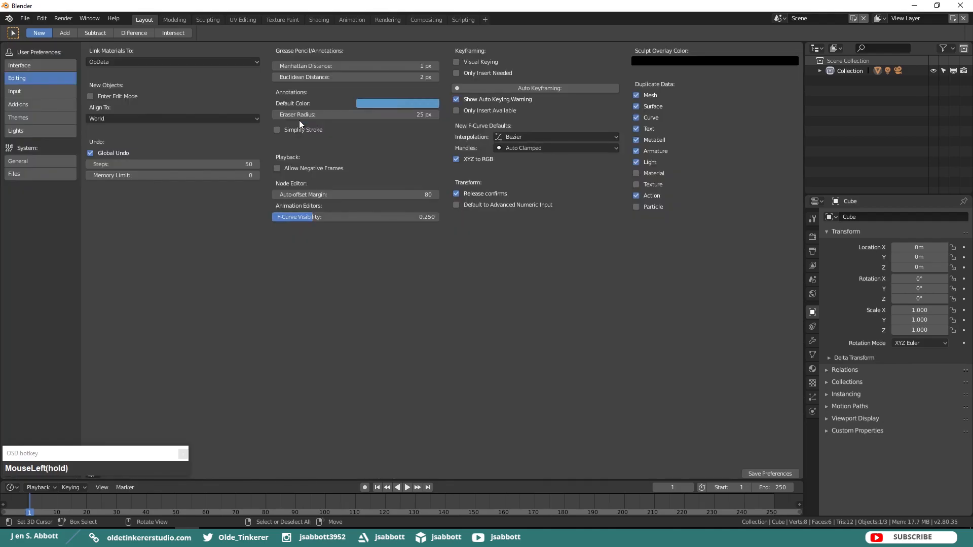
pyautogui.click(34, 68)
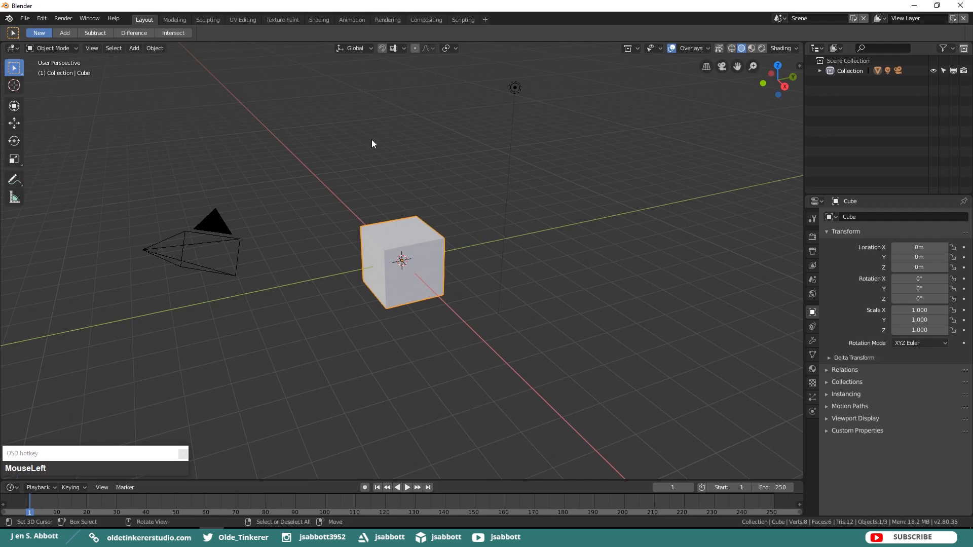
# Step: Set the scene's render engine to Cycles
pyautogui.click(812, 237)
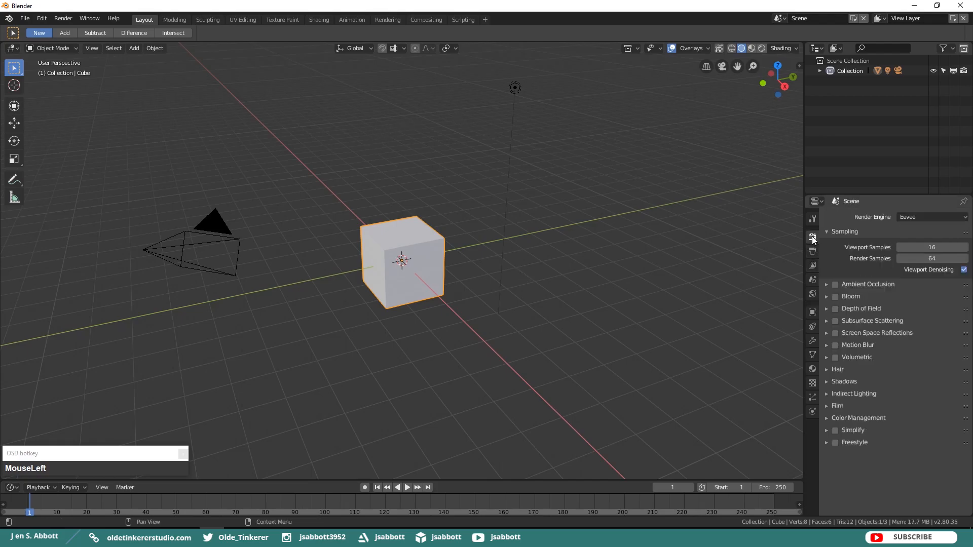
pyautogui.click(908, 216)
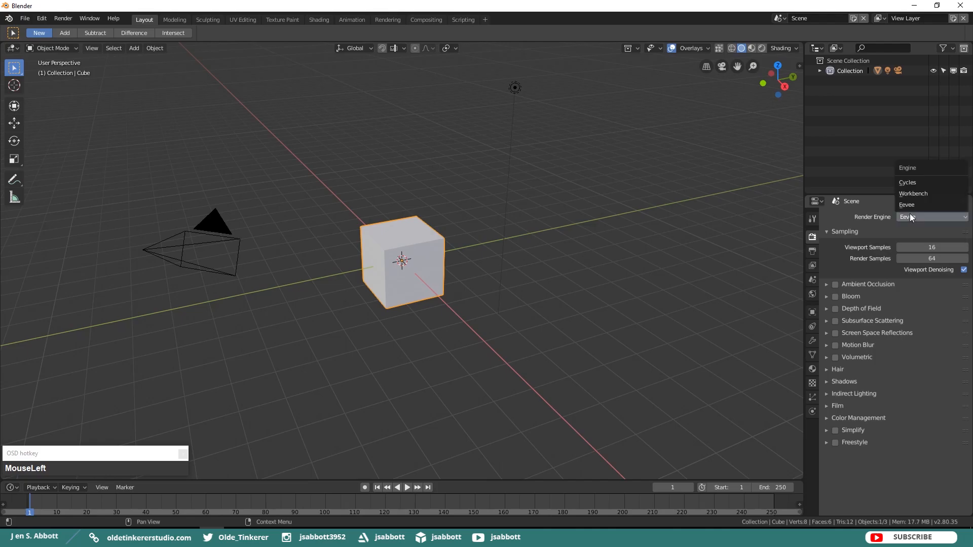
pyautogui.click(918, 183)
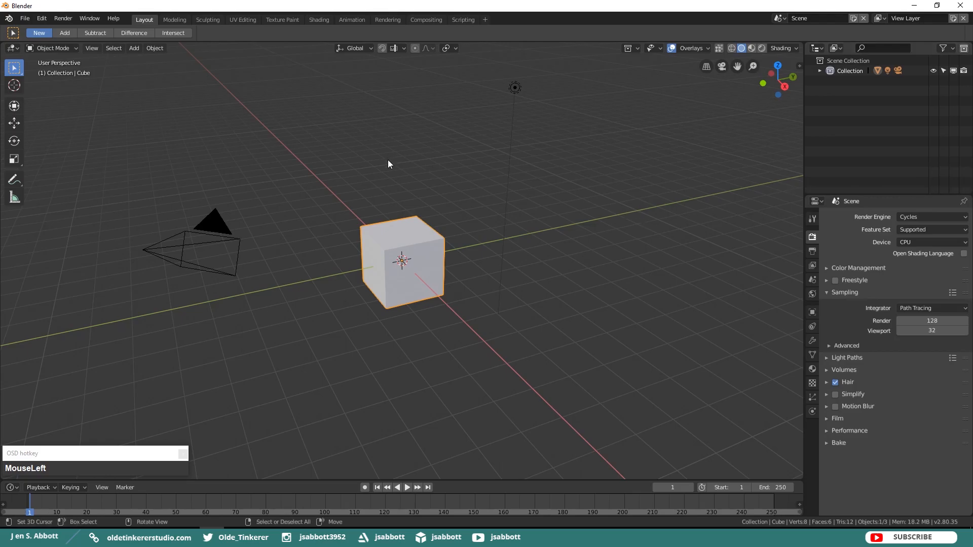
# Step: Switch to the Modeling workspace and view the cube from the front in orthographic projection
pyautogui.click(170, 21)
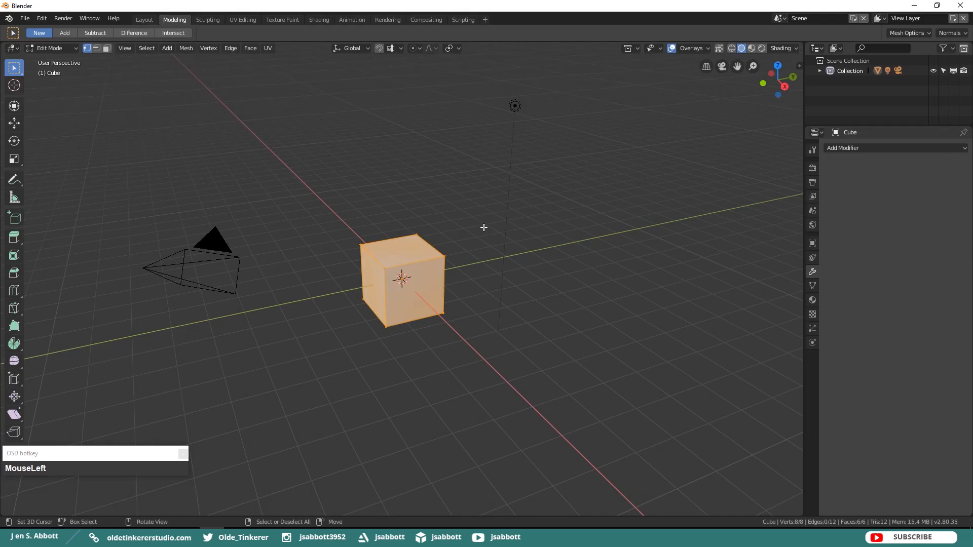
pyautogui.press('KP_5')
pyautogui.press('KP_1')
pyautogui.click(456, 259)
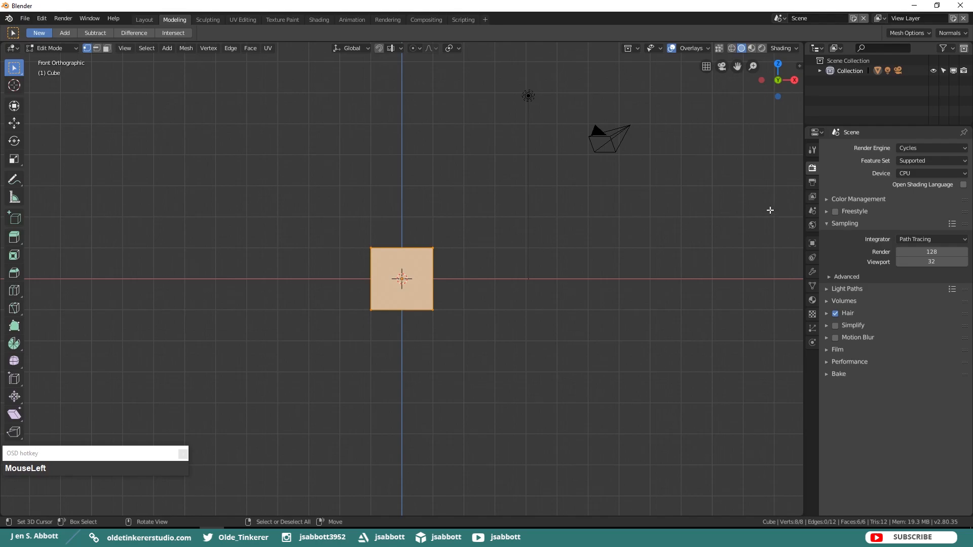
# Step: Set the scene's unit system to Imperial
pyautogui.click(813, 212)
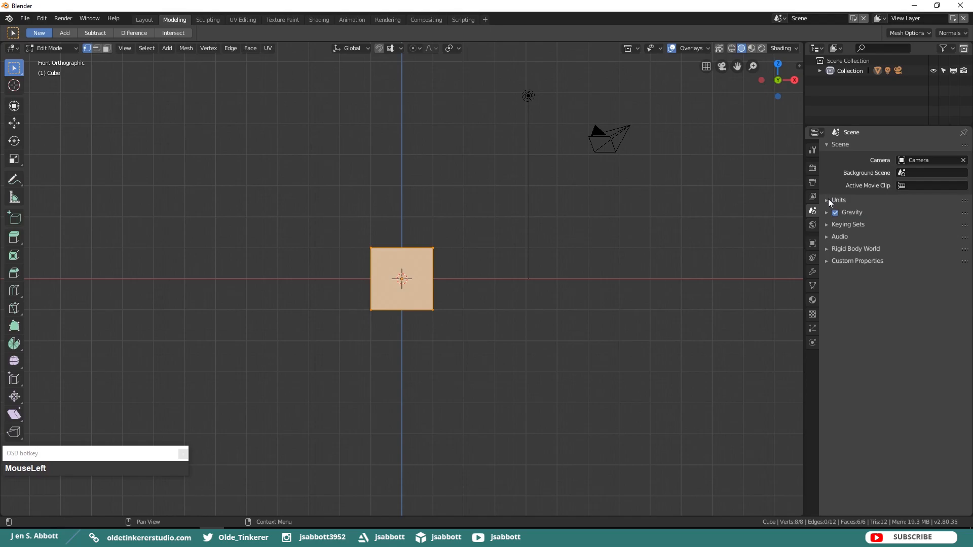
pyautogui.click(828, 200)
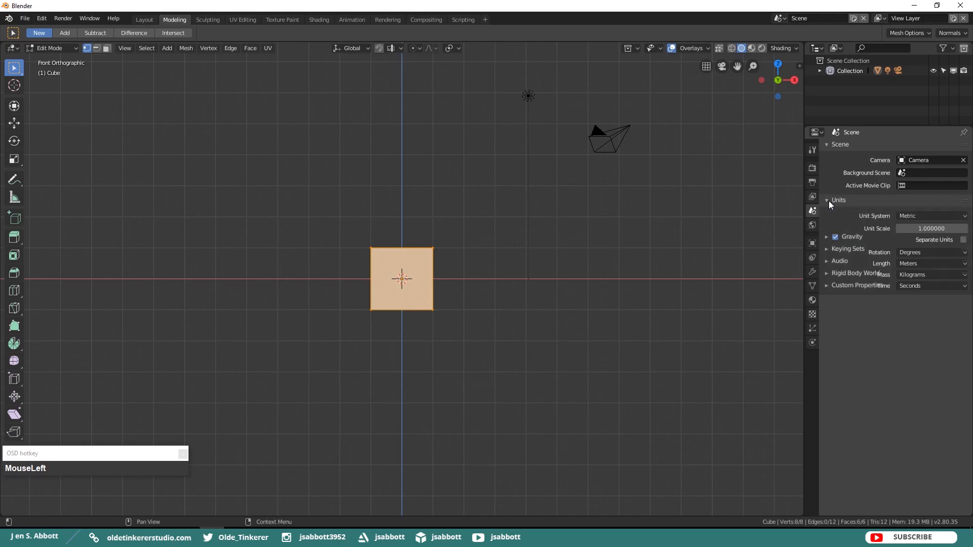
pyautogui.click(928, 217)
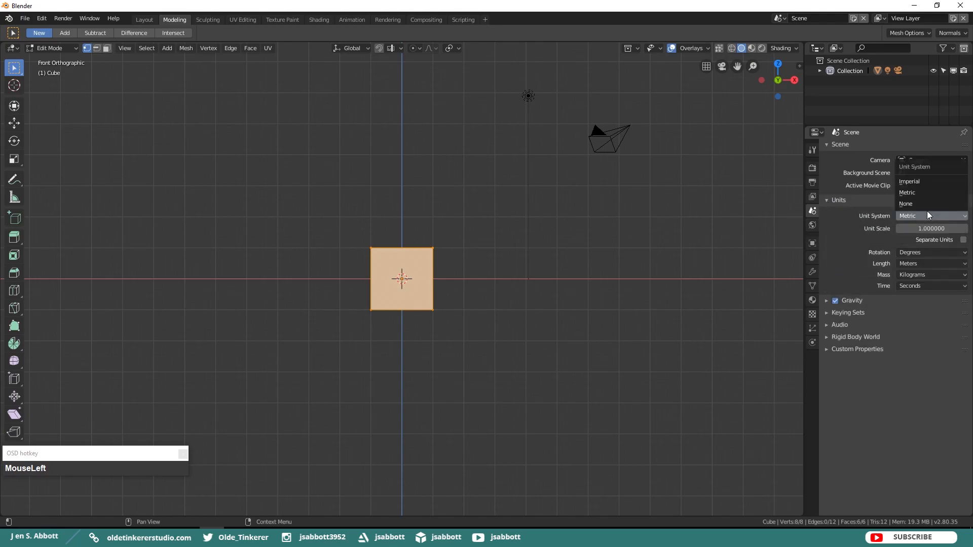
pyautogui.click(919, 183)
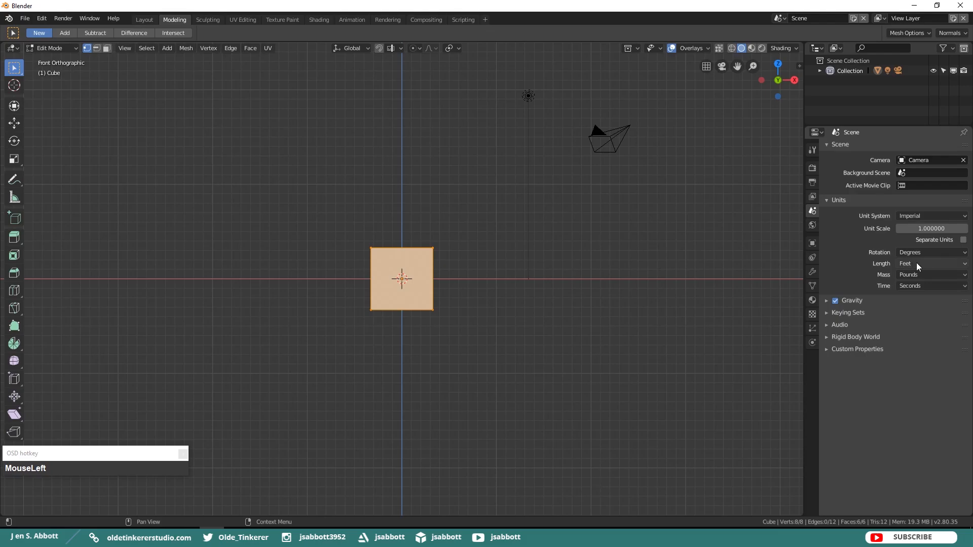
# Step: Switch the scene's unit system to Metric and back to Imperial for comparison
pyautogui.click(917, 215)
pyautogui.click(914, 193)
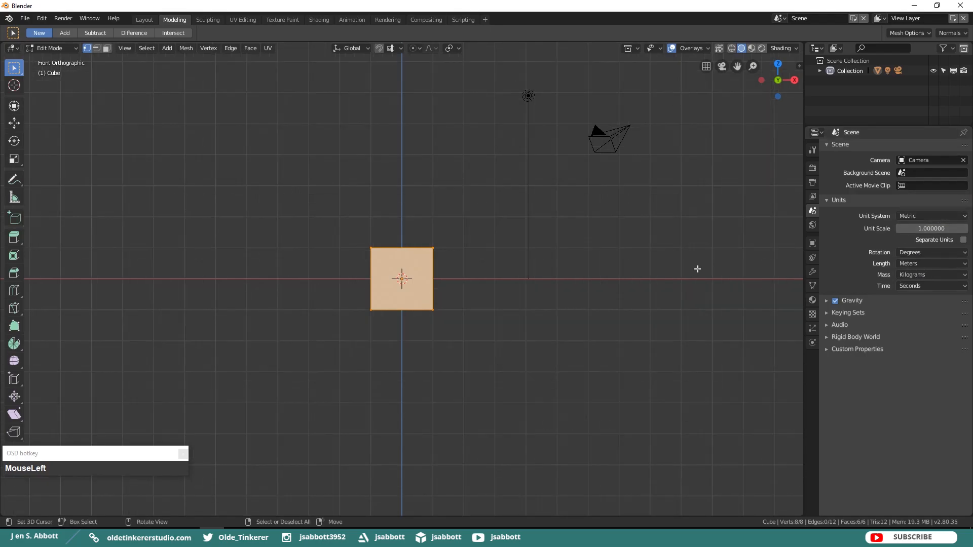
pyautogui.click(917, 217)
pyautogui.click(920, 182)
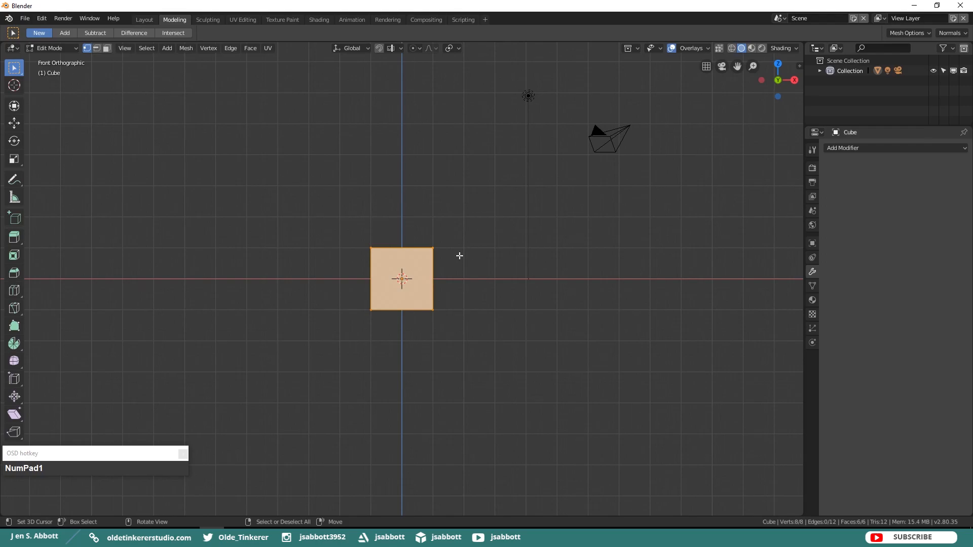
# Step: Scale the cube along Z and X into a house front about twice as wide as it is tall
pyautogui.press('s')
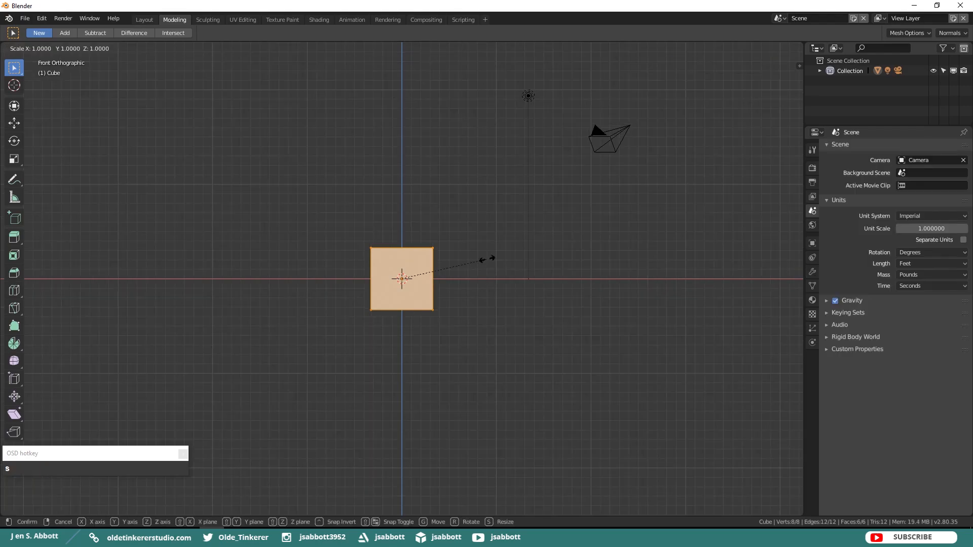
pyautogui.press('z')
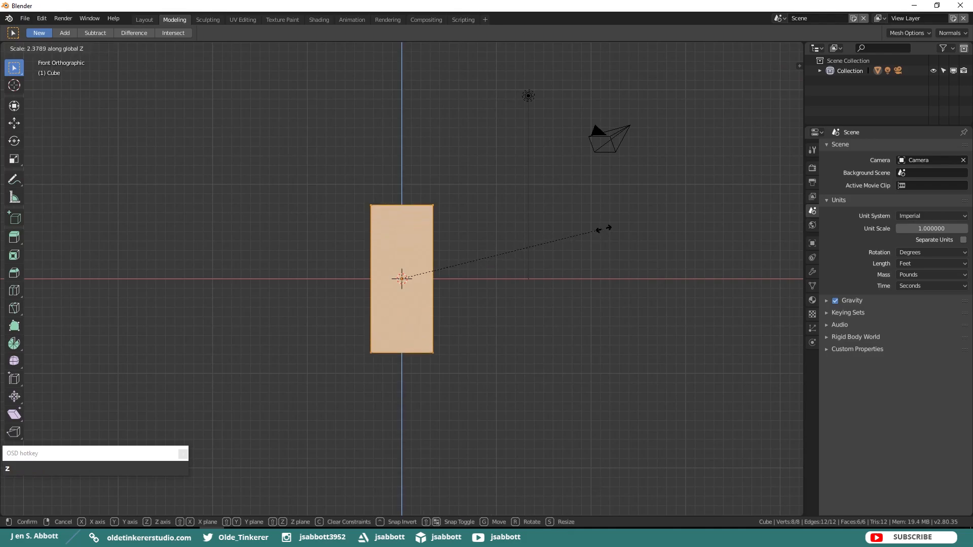
pyautogui.click(573, 243)
pyautogui.press('x')
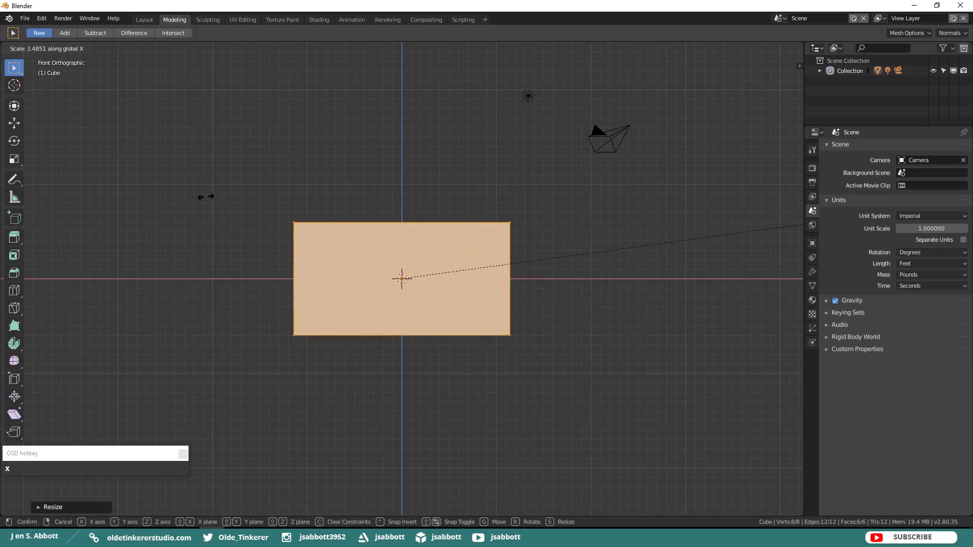
pyautogui.click(233, 192)
# Step: From the right side view, stretch the house body along Y to about 7 times its depth
pyautogui.press('KP_3')
pyautogui.press('s')
pyautogui.press('y')
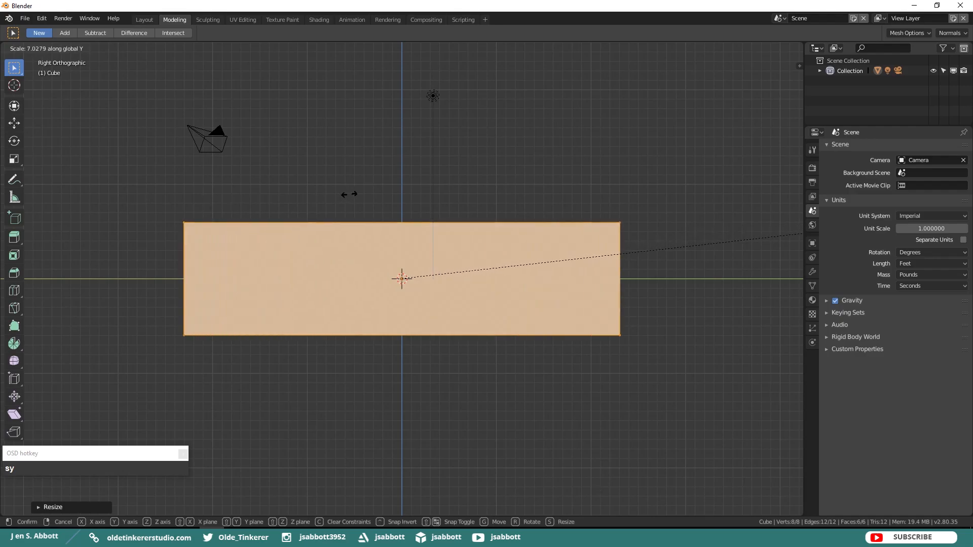
pyautogui.click(381, 189)
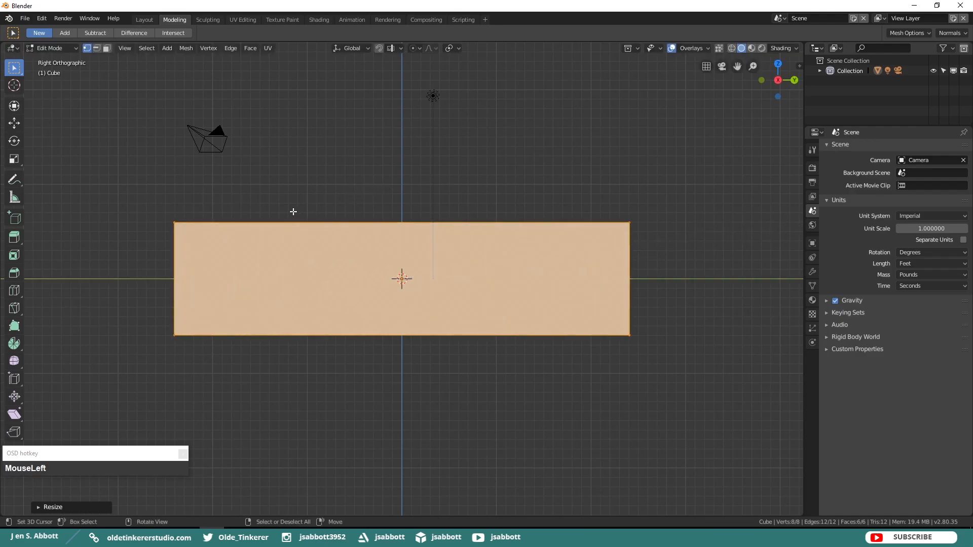
# Step: Select the top face of the house body and extrude it up along Z by about 9 feet
pyautogui.press('KP_1')
pyautogui.moveTo(298, 210); pyautogui.dragTo(374, 206, button='middle')
pyautogui.press('3')
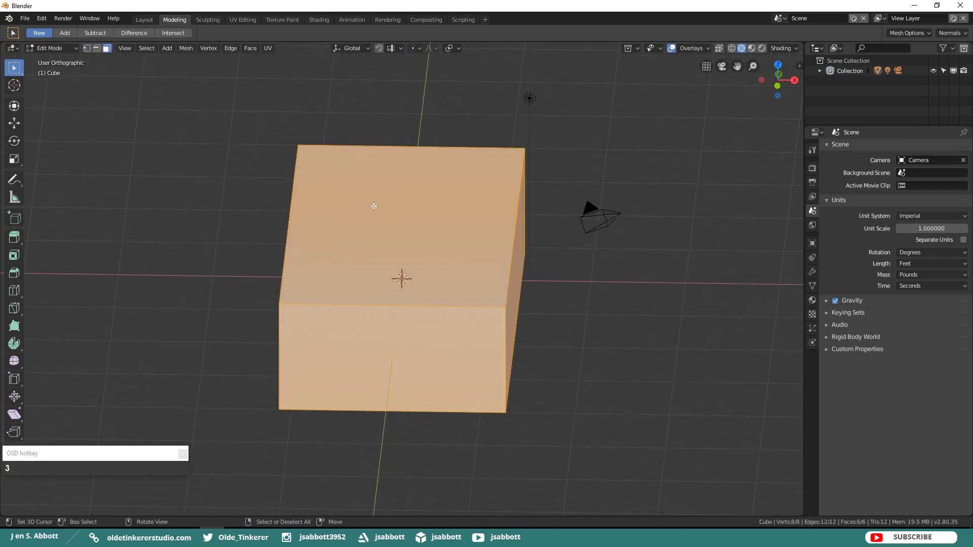
pyautogui.rightClick(374, 206)
pyautogui.press('KP_1')
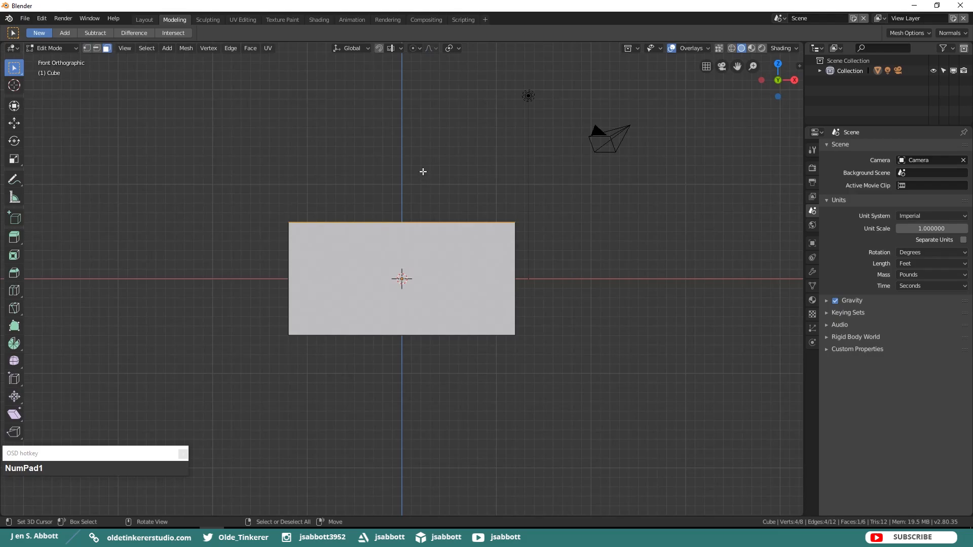
pyautogui.press('e')
pyautogui.press('z')
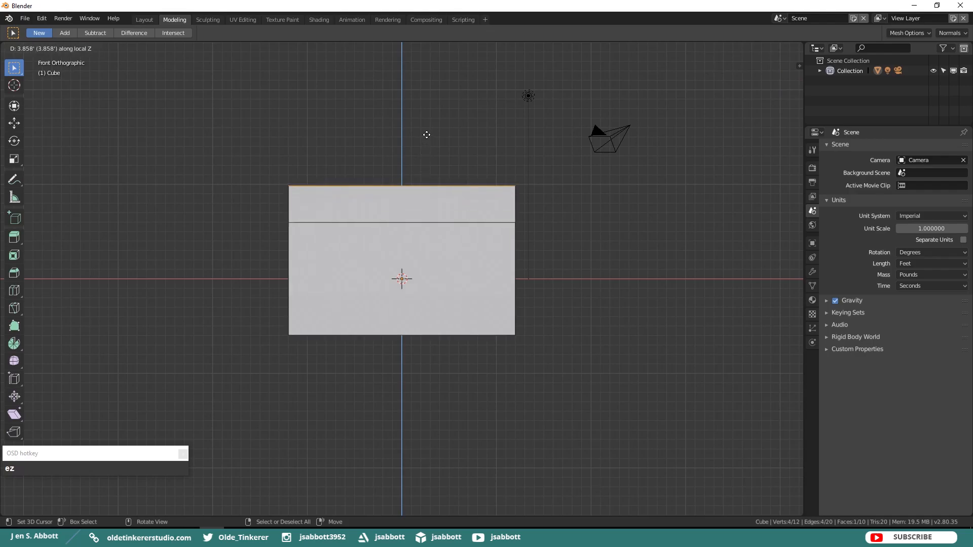
pyautogui.click(429, 86)
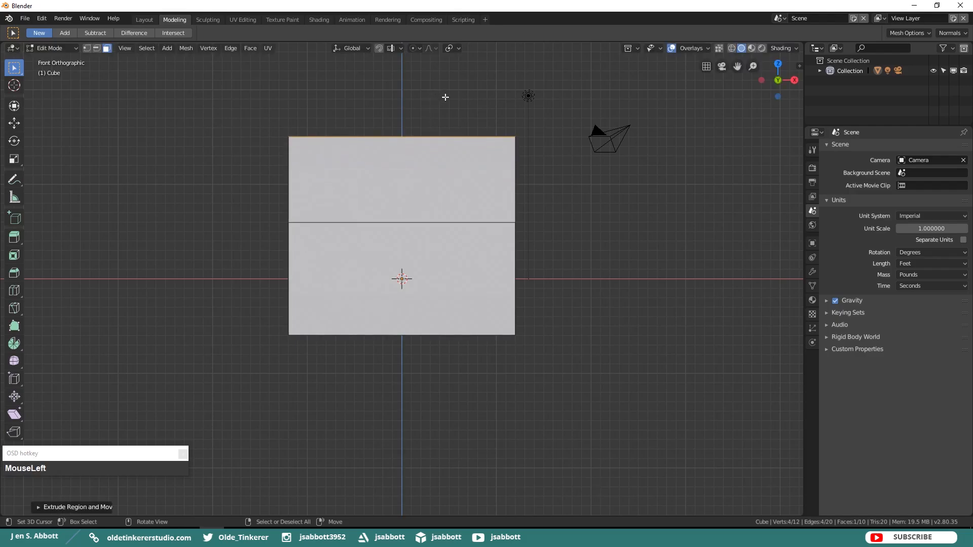
# Step: Merge the two upper front corner vertices at their center to form the front gable peak
pyautogui.press('1')
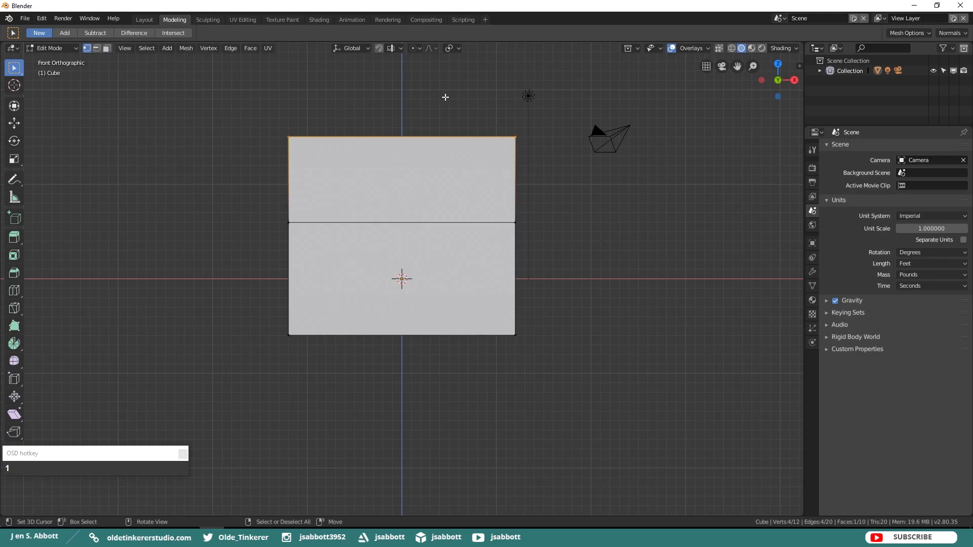
pyautogui.click(516, 138)
pyautogui.keyDown('shift'); pyautogui.click(287, 137); pyautogui.keyUp('shift')
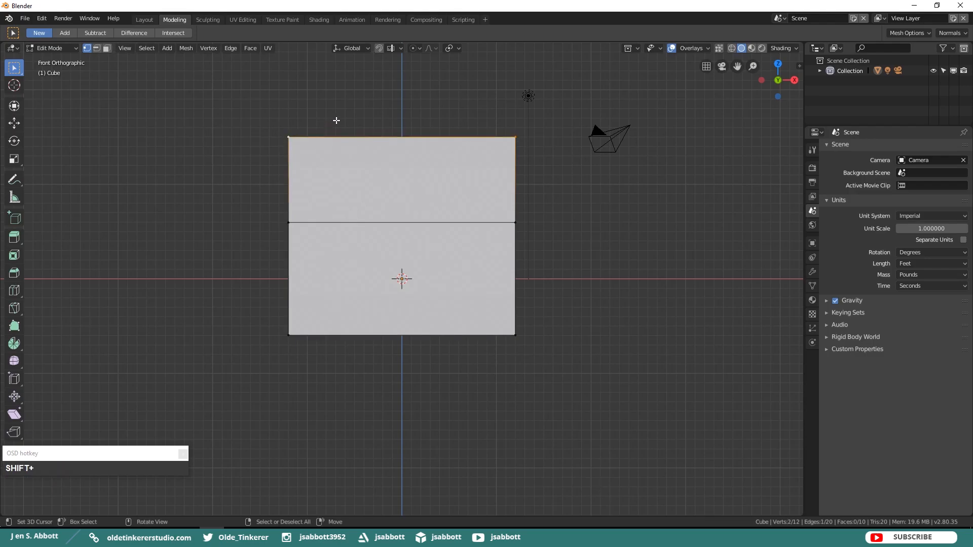
pyautogui.hotkey('alt', 'm')
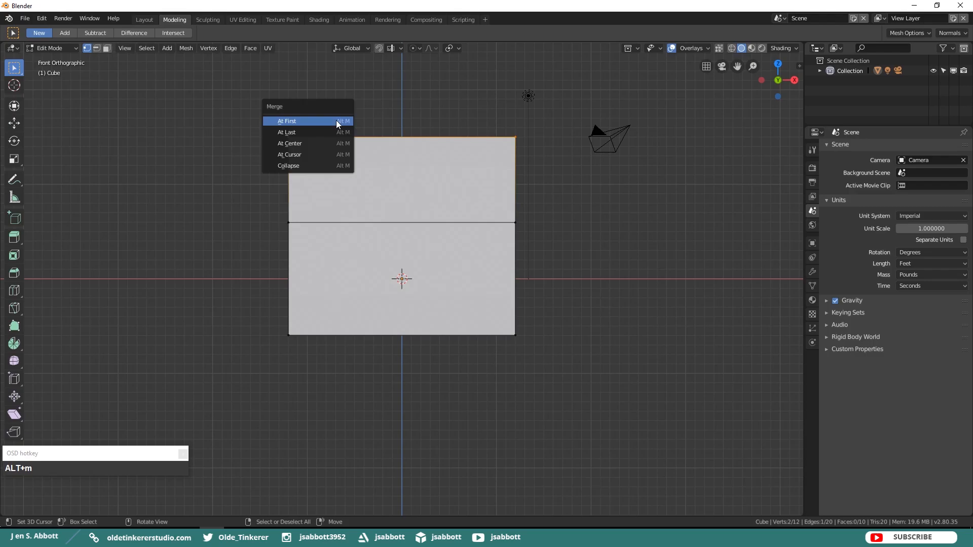
pyautogui.click(317, 144)
# Step: Merge the two upper rear corner vertices at their center to complete the gable roof ridge
pyautogui.moveTo(567, 167); pyautogui.dragTo(656, 156, button='middle')
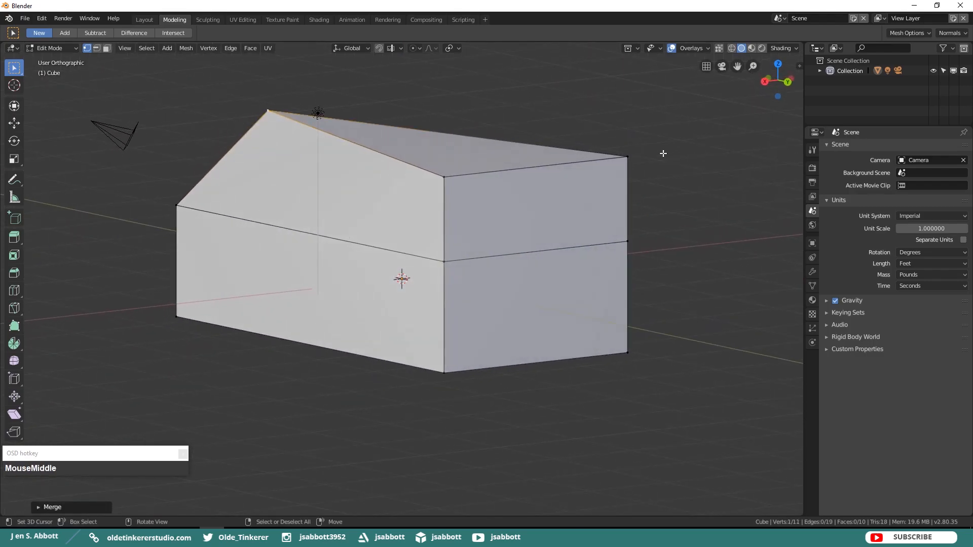
pyautogui.click(627, 156)
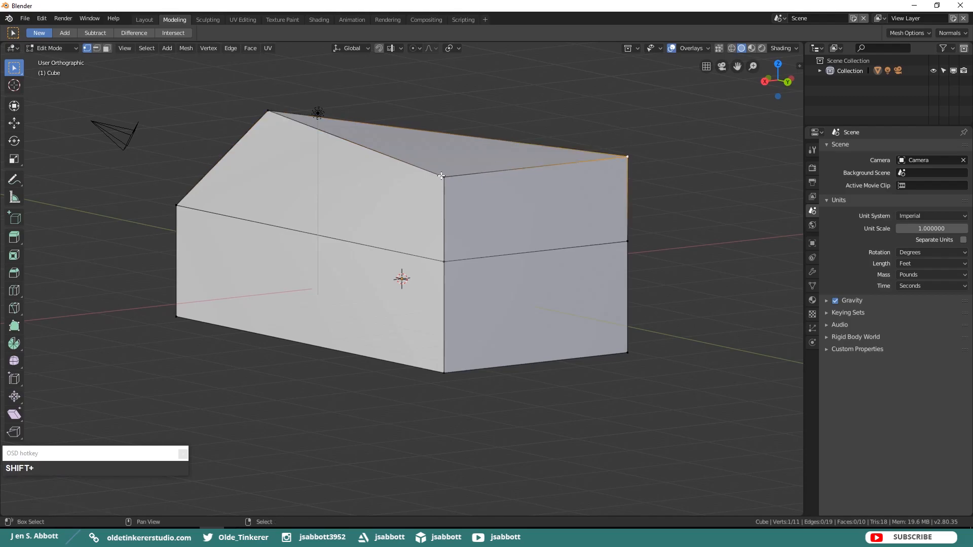
pyautogui.keyDown('shift'); pyautogui.click(444, 176); pyautogui.keyUp('shift')
pyautogui.hotkey('alt', 'm')
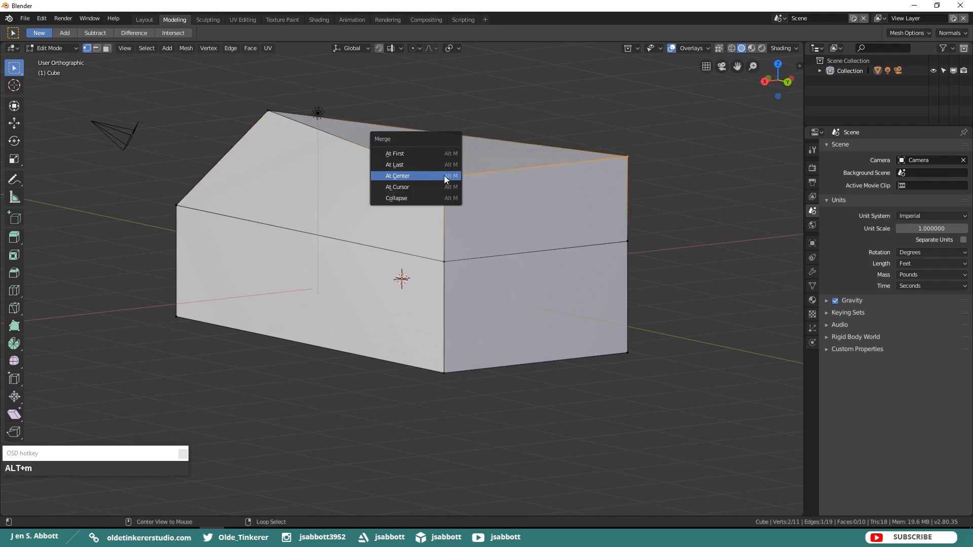
pyautogui.click(444, 175)
# Step: Clear the selection, add a cube to the mesh and move it along Y out in front of the house
pyautogui.press('KP_1')
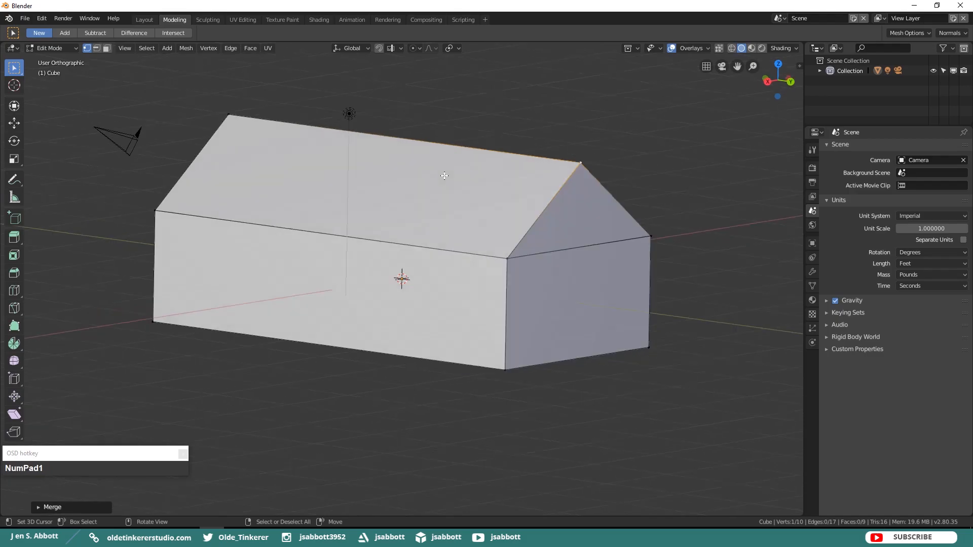
pyautogui.hotkey('alt', 'a')
pyautogui.click(443, 255)
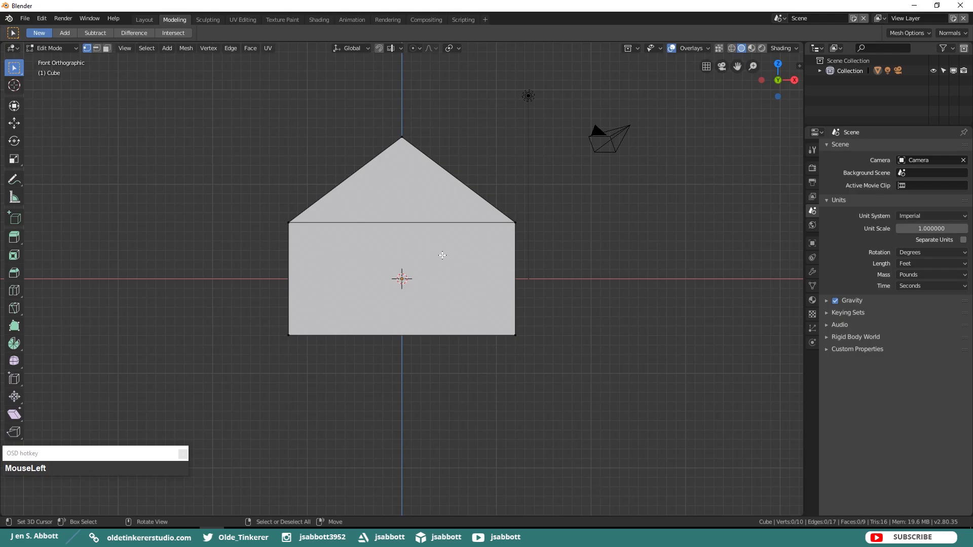
pyautogui.hotkey('shift', 'a')
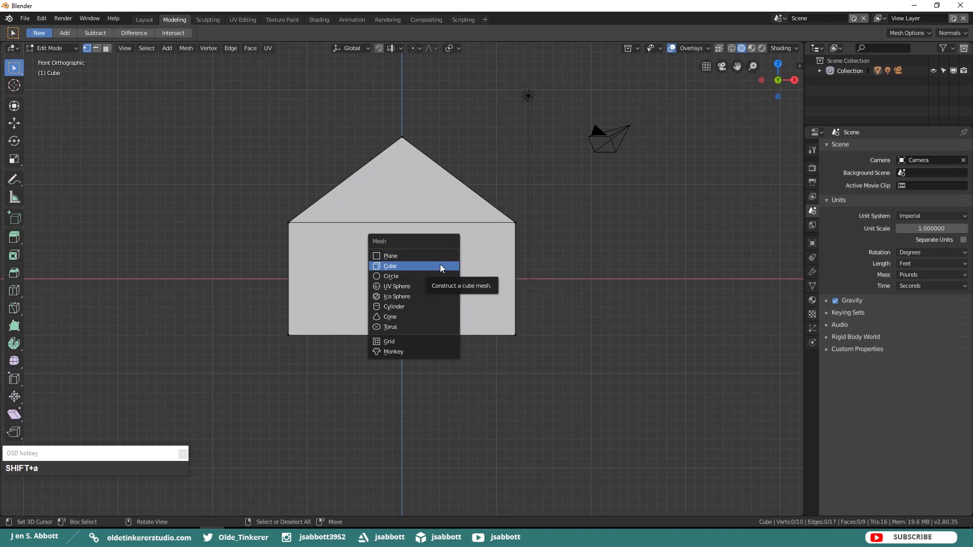
pyautogui.click(440, 265)
pyautogui.moveTo(565, 226); pyautogui.dragTo(479, 239, button='middle')
pyautogui.click(13, 122)
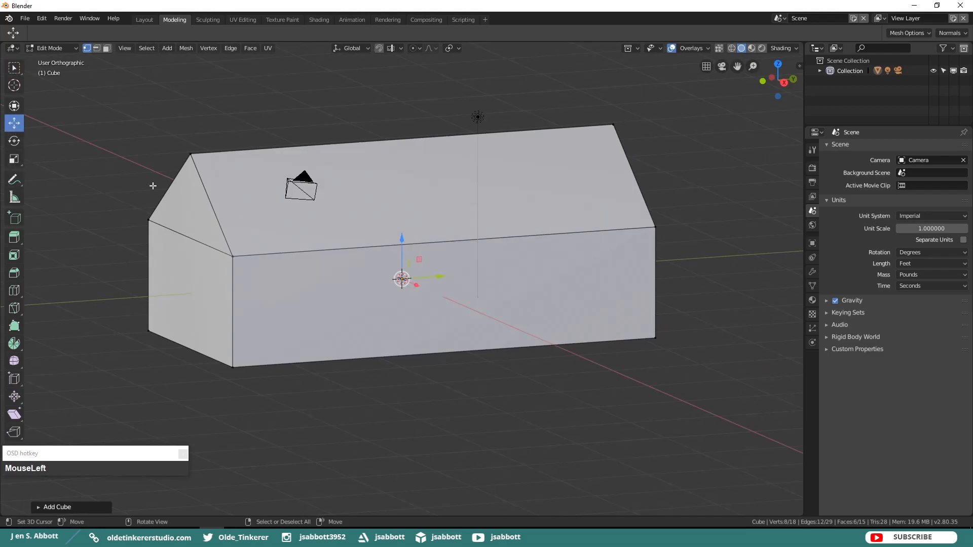
pyautogui.moveTo(349, 286); pyautogui.dragTo(208, 306)
# Step: Scale the new cube along X by about 11.93 in the front view to span the house's full width
pyautogui.press('KP_1')
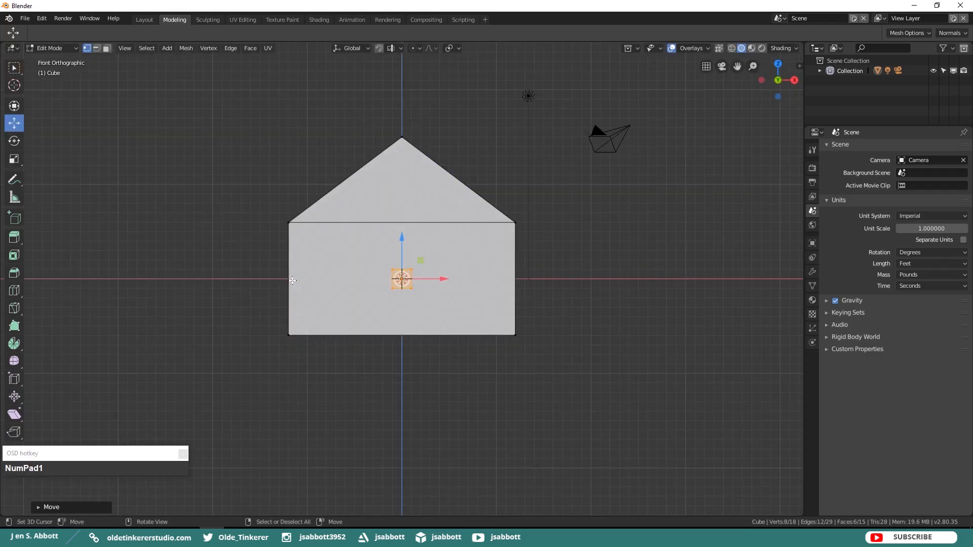
pyautogui.press('s')
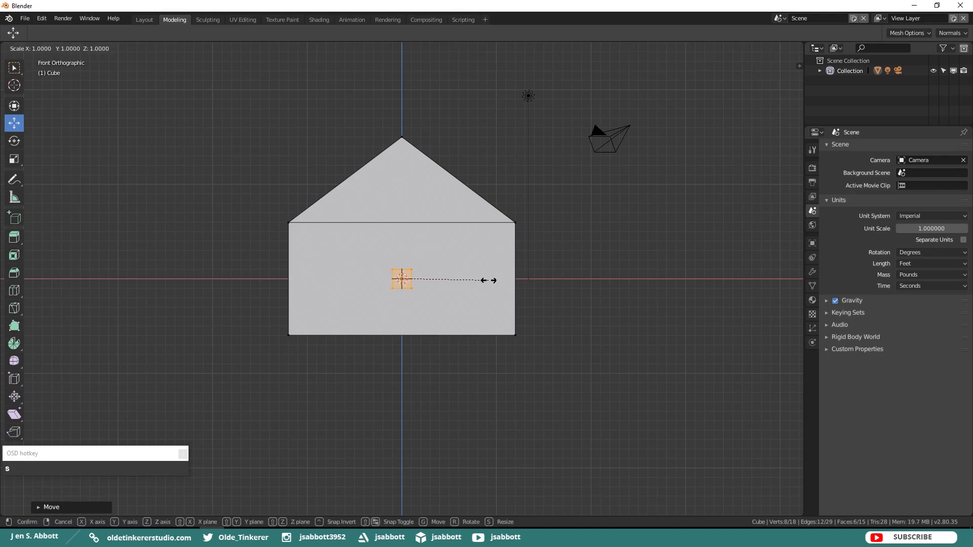
pyautogui.press('x')
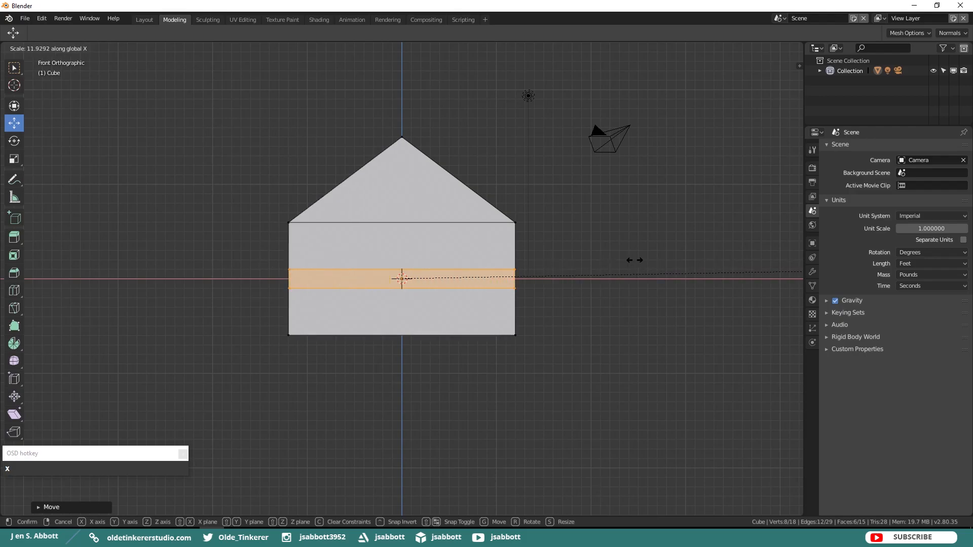
pyautogui.click(611, 260)
# Step: Thin the wide block into a plank by scaling it along Y to about 0.096
pyautogui.press('KP_3')
pyautogui.press('s')
pyautogui.press('y')
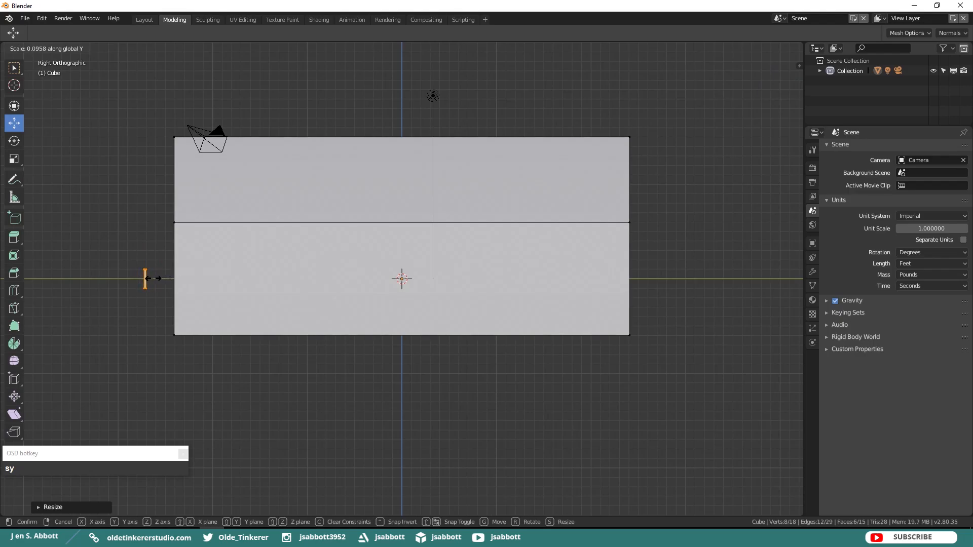
pyautogui.click(153, 278)
# Step: Add two evenly spaced horizontal loop cuts around the plank without sliding them
pyautogui.press('KP_1')
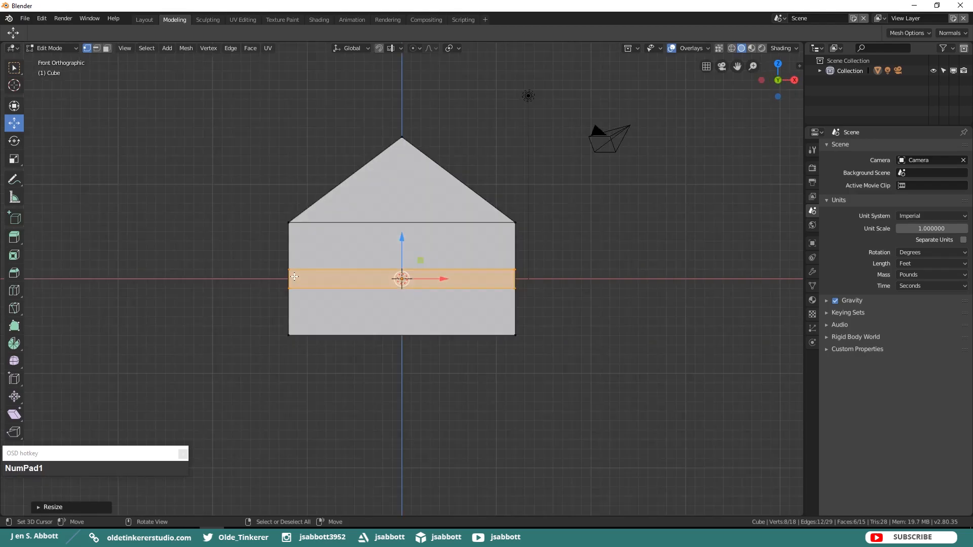
pyautogui.scroll(2, 571, 317)
pyautogui.hotkey('ctrl', 'r')
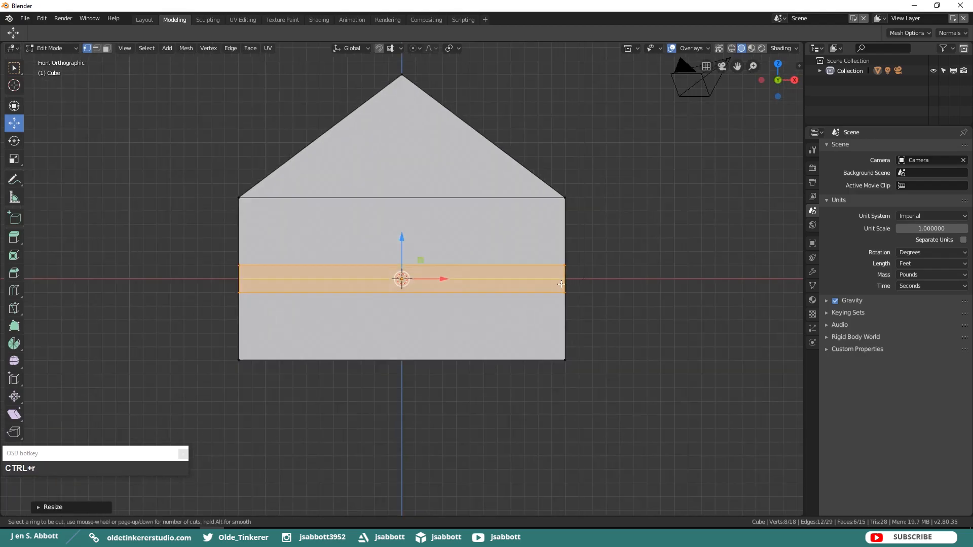
pyautogui.scroll(1, 561, 284)
pyautogui.click(561, 284)
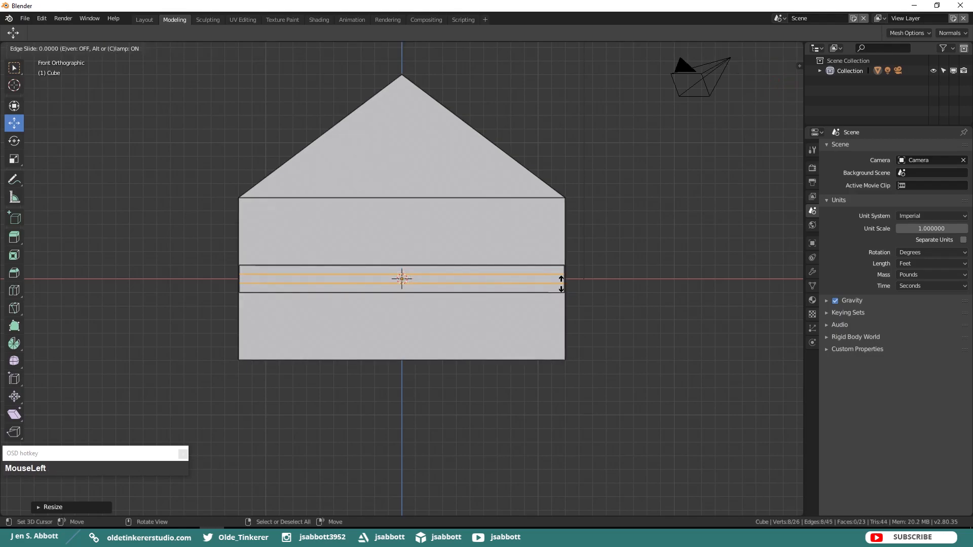
pyautogui.rightClick(561, 285)
# Step: Spread the two loop cuts along Z by about 2.56 so they sit near the plank's upper and lower edges
pyautogui.press('s')
pyautogui.press('z')
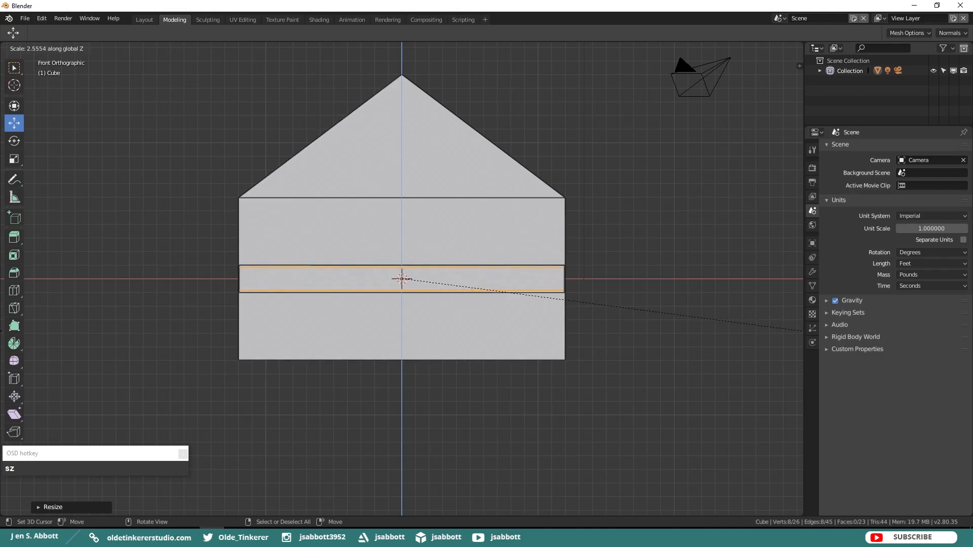
pyautogui.click(1, 332)
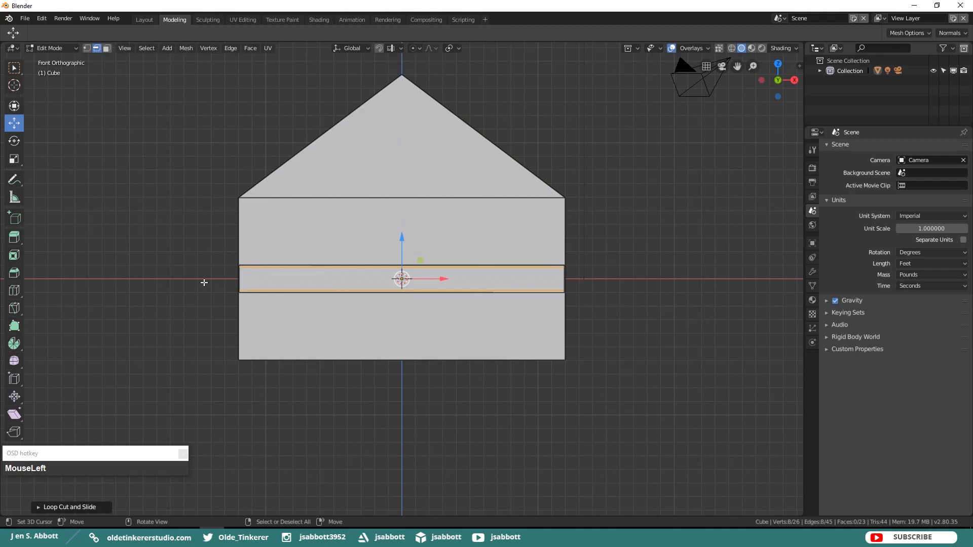
# Step: Select the plank's large middle front face and extrude it slightly outward along Y, away from the house
pyautogui.press('3')
pyautogui.rightClick(299, 281)
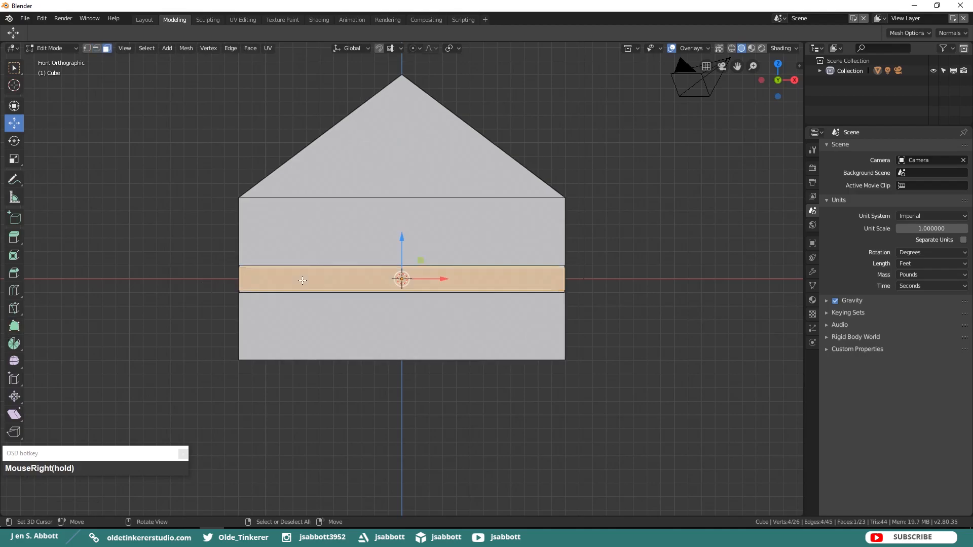
pyautogui.moveTo(539, 289); pyautogui.dragTo(465, 283, button='middle')
pyautogui.press('KP_3')
pyautogui.keyDown('shift'); pyautogui.moveTo(122, 292); pyautogui.dragTo(411, 301, button='middle'); pyautogui.keyUp('shift')
pyautogui.scroll(1, 411, 301)
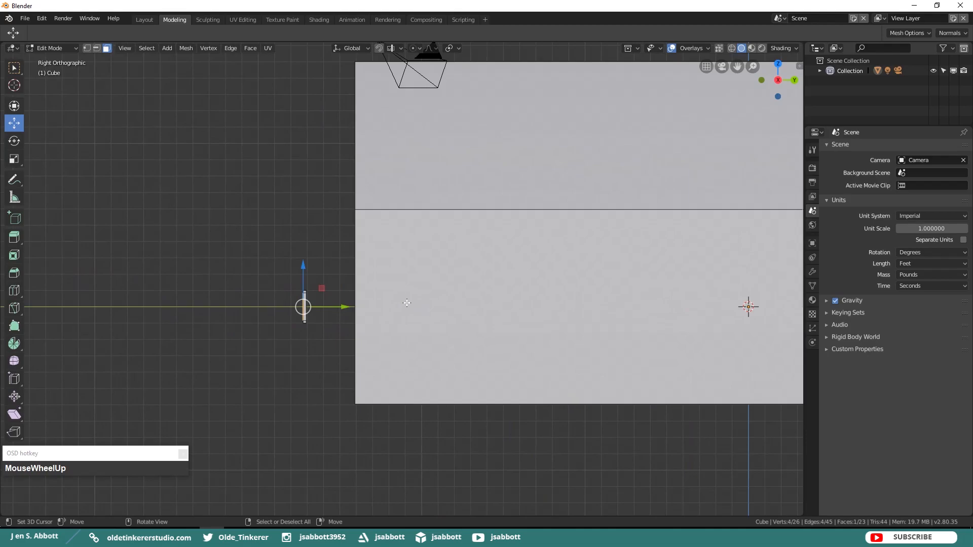
pyautogui.scroll(1, 377, 302)
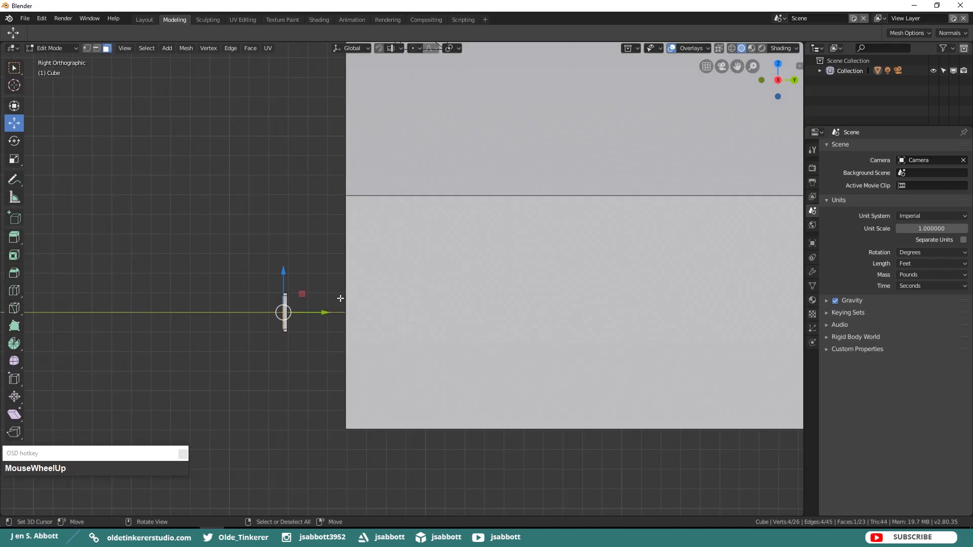
pyautogui.press('e')
pyautogui.press('y')
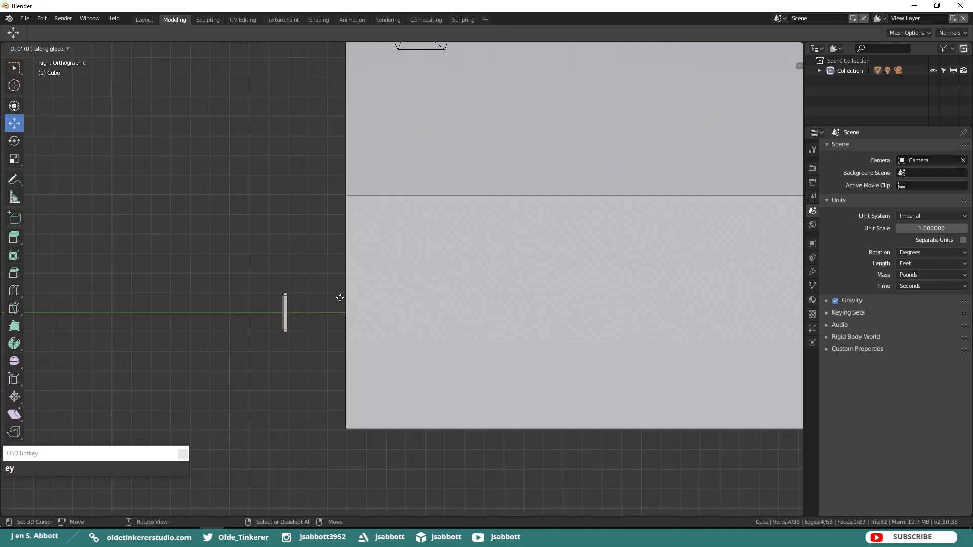
pyautogui.click(340, 298)
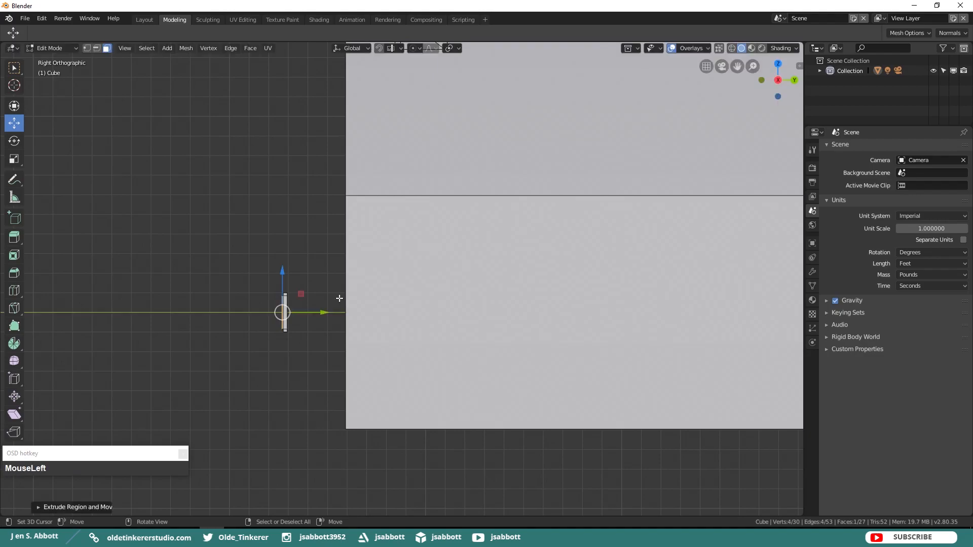
# Step: Select the whole linked plank, separate it from the house as its own object and return to Object Mode
pyautogui.press('l')
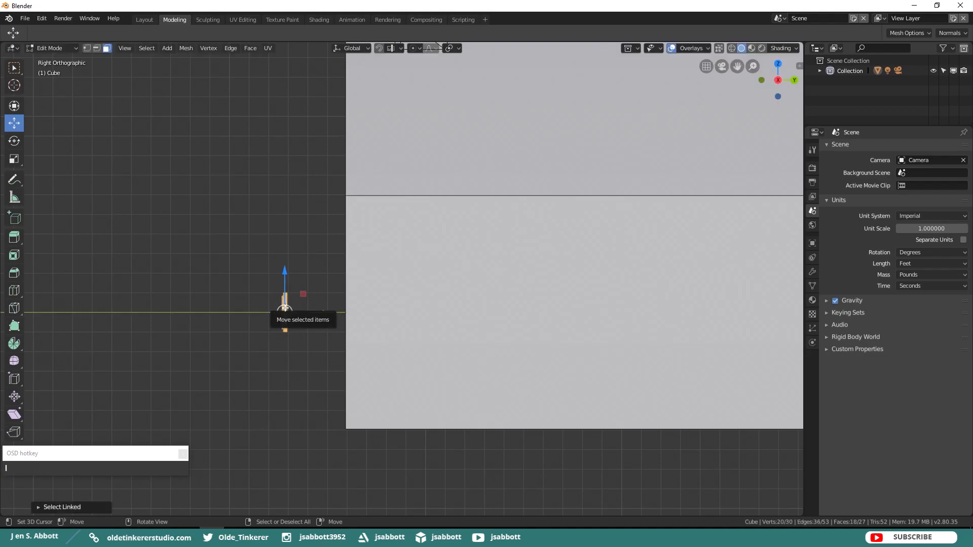
pyautogui.press('p')
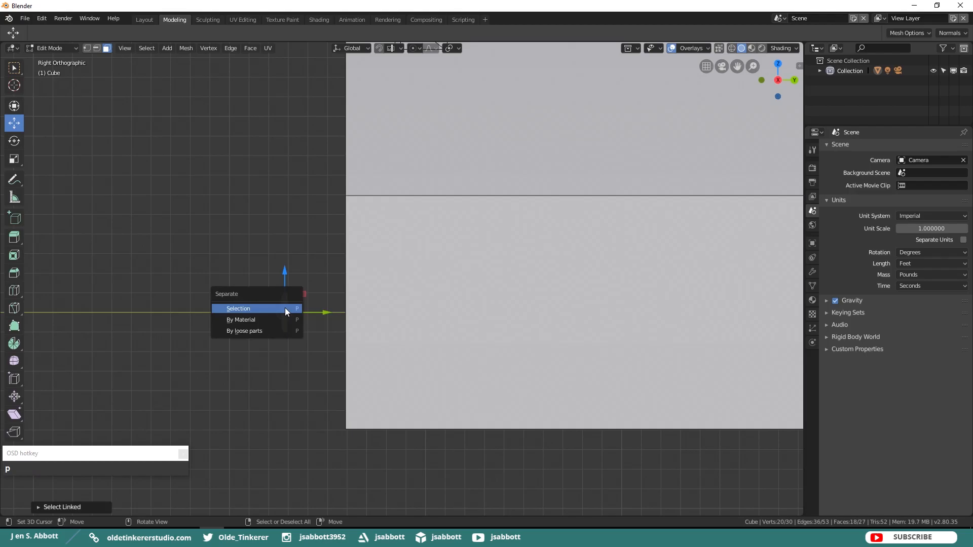
pyautogui.click(285, 308)
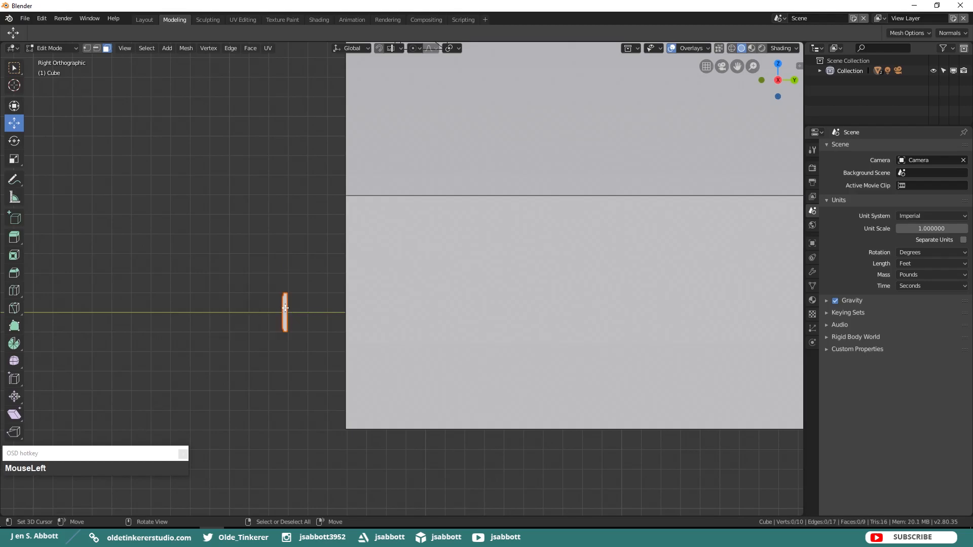
pyautogui.press('Tab')
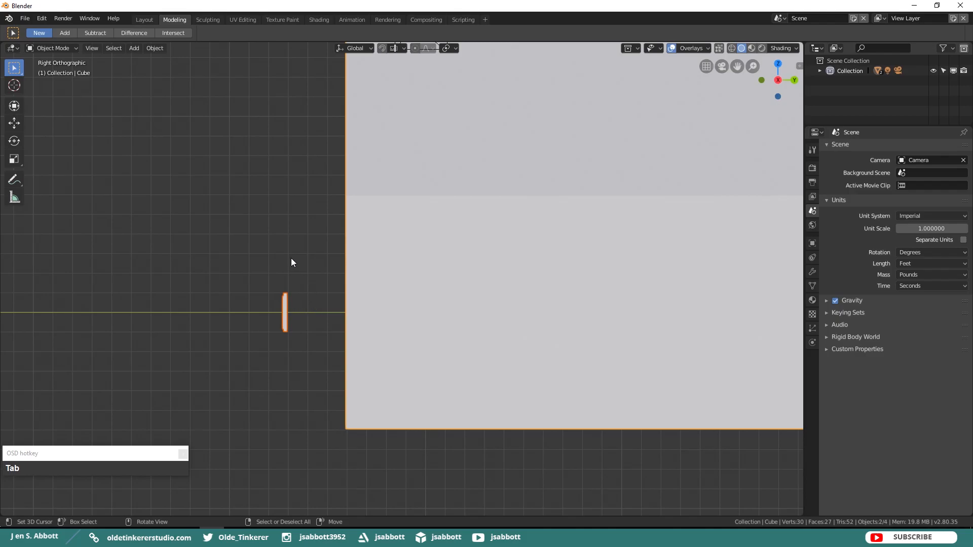
# Step: Select only the plank and move it down along Z about 5 feet to align with the bottom of the house wall
pyautogui.press('KP_1')
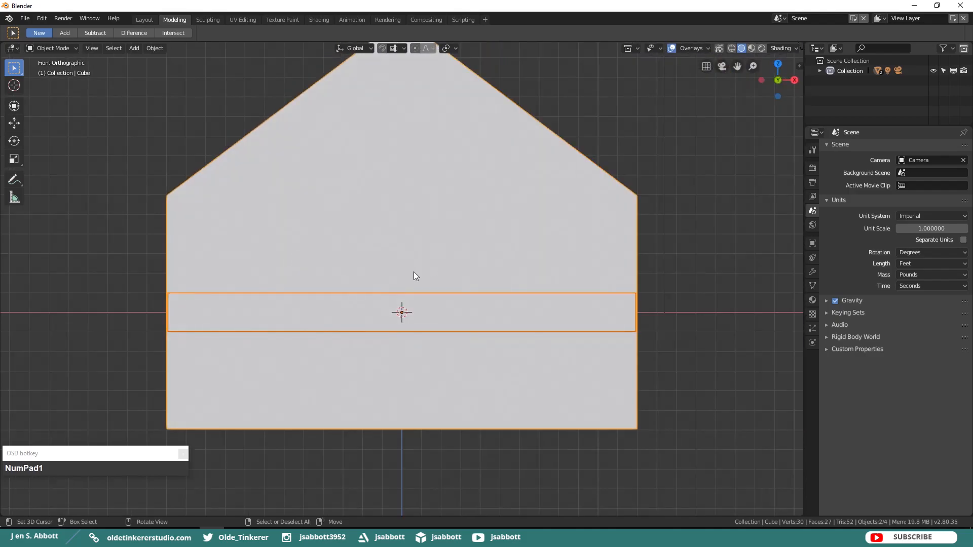
pyautogui.hotkey('alt', 'a')
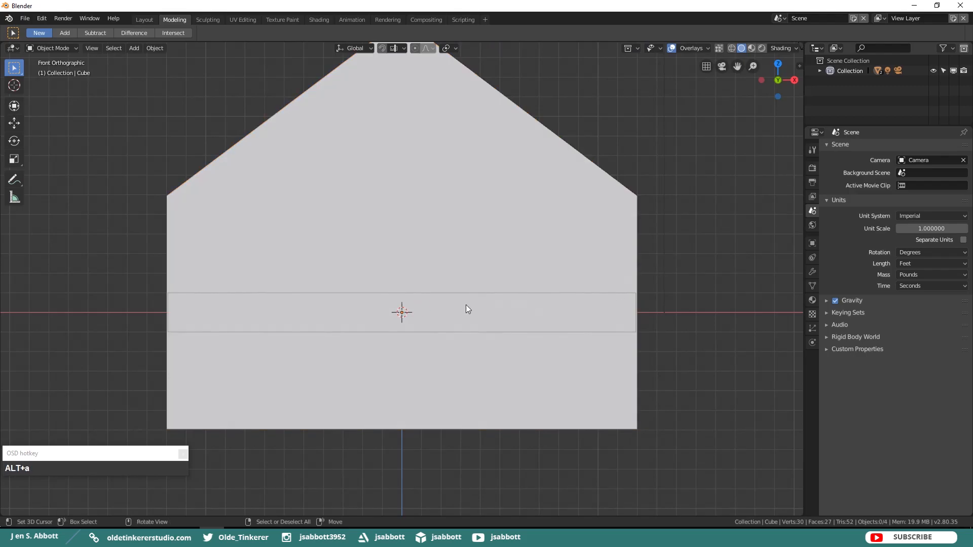
pyautogui.rightClick(459, 303)
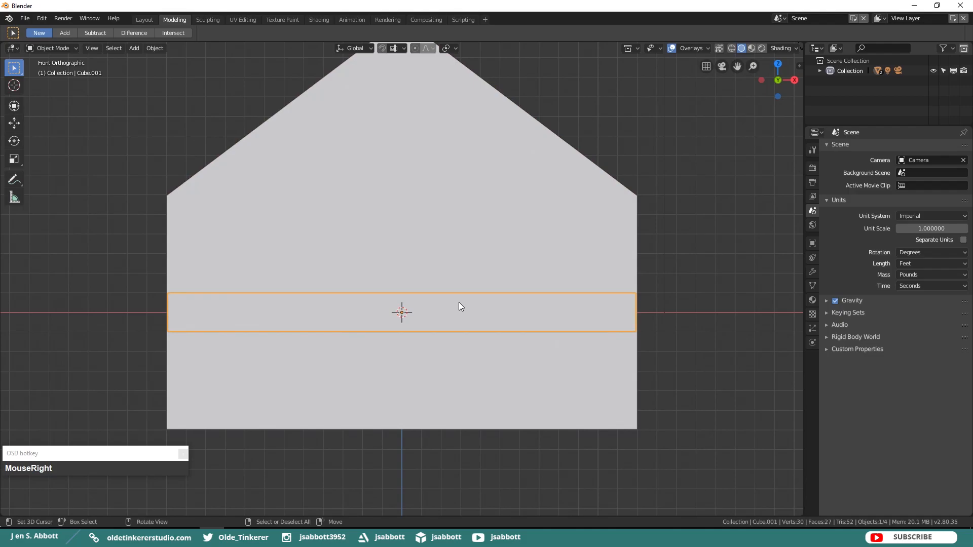
pyautogui.click(20, 123)
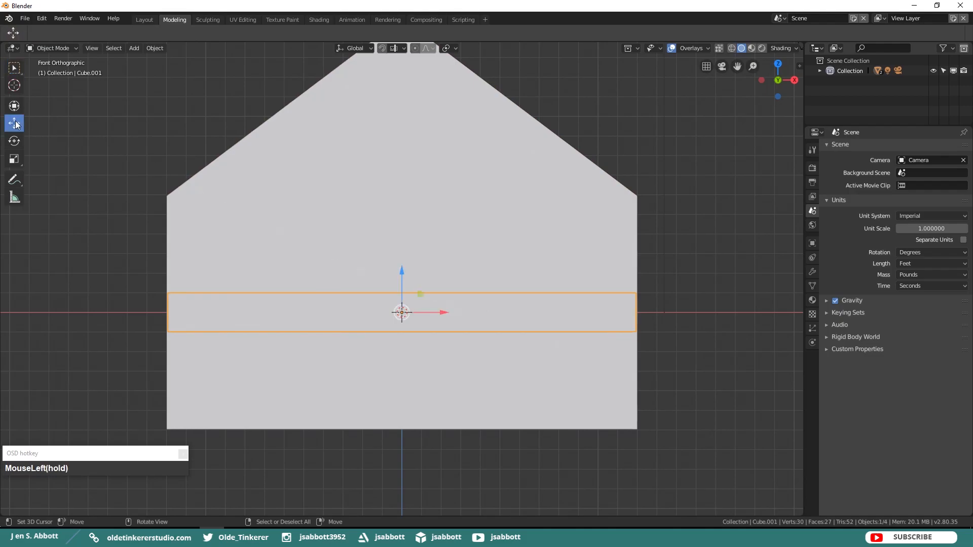
pyautogui.moveTo(403, 269); pyautogui.dragTo(406, 366)
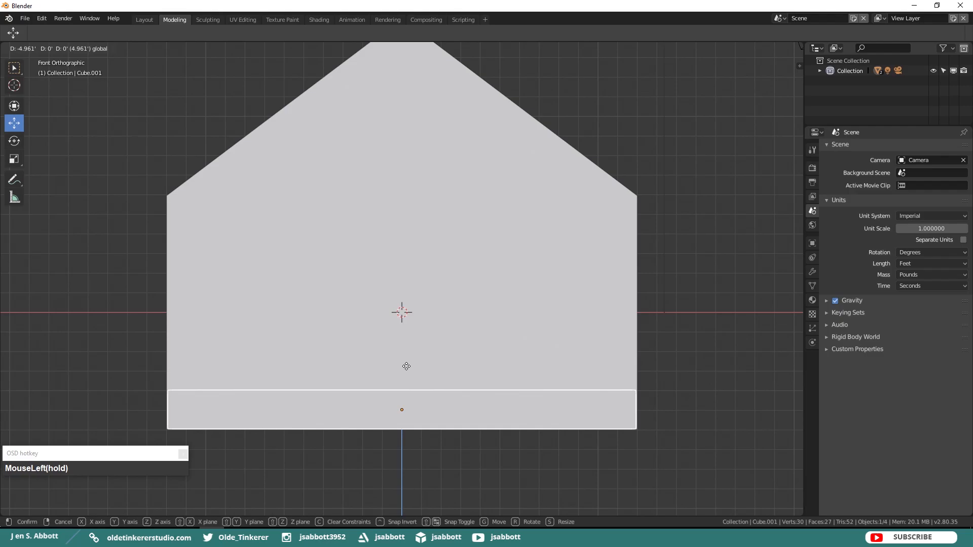
pyautogui.moveTo(407, 366); pyautogui.dragTo(407, 366)
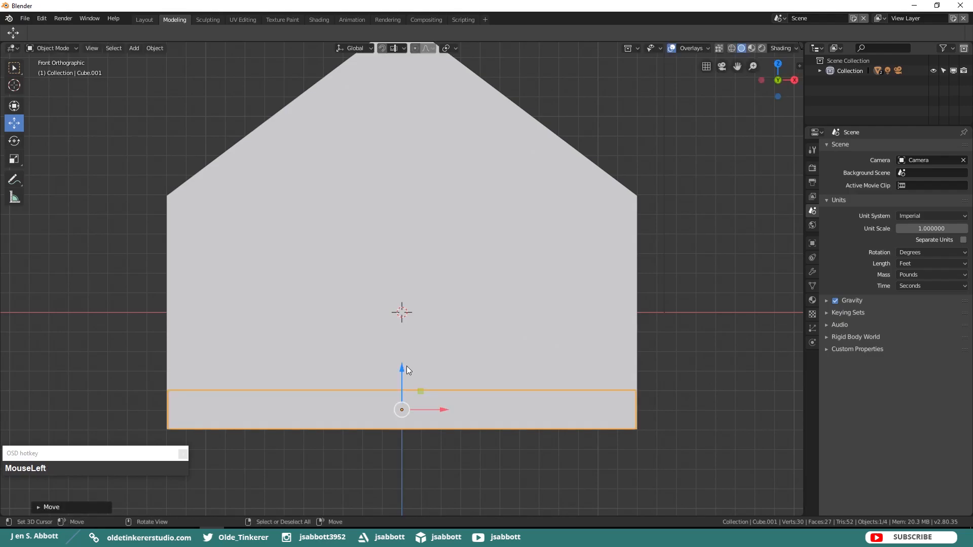
pyautogui.scroll(3, 507, 355)
pyautogui.keyDown('shift'); pyautogui.moveTo(519, 358); pyautogui.dragTo(489, 180, button='middle'); pyautogui.keyUp('shift')
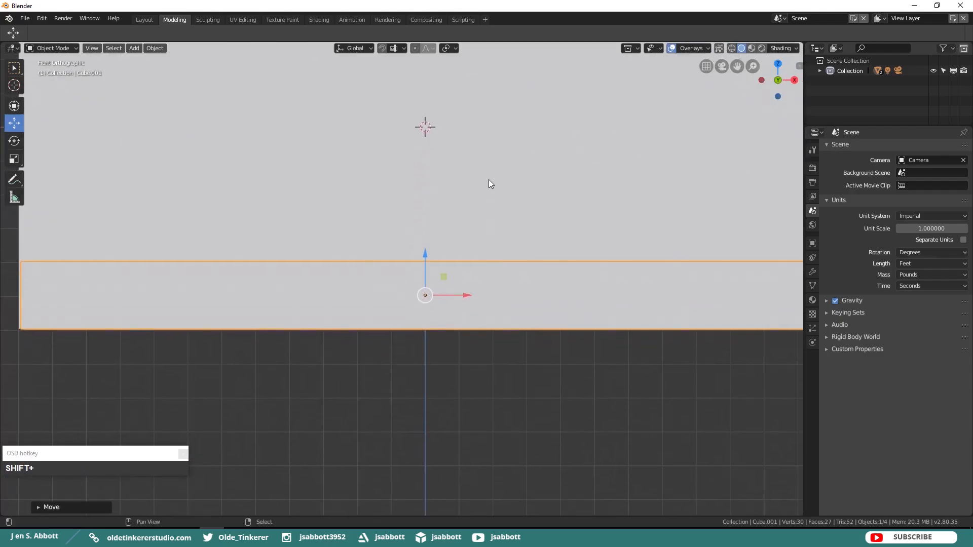
pyautogui.moveTo(422, 254); pyautogui.dragTo(425, 254)
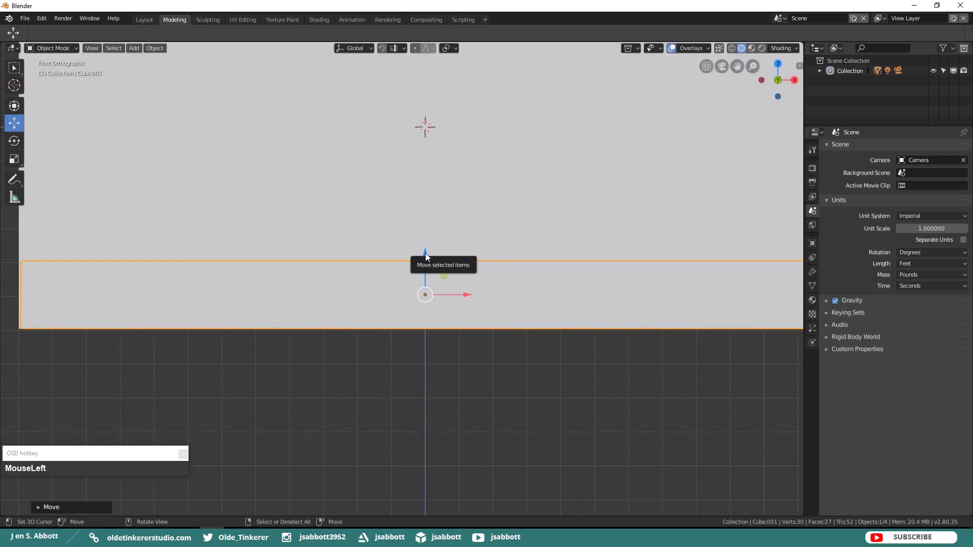
# Step: Move the plank along Y in the right view until it sits against the front wall of the house
pyautogui.press('KP_3')
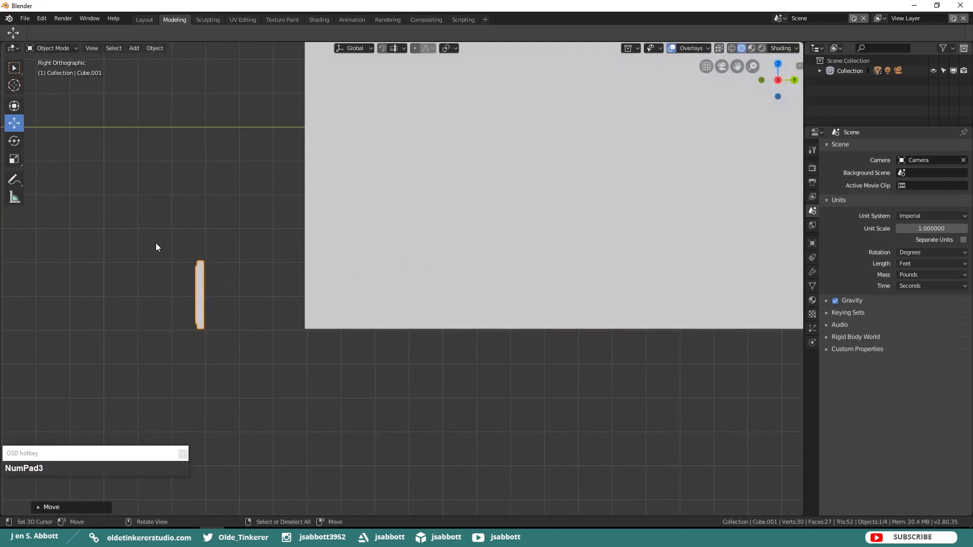
pyautogui.scroll(-4, 202, 304)
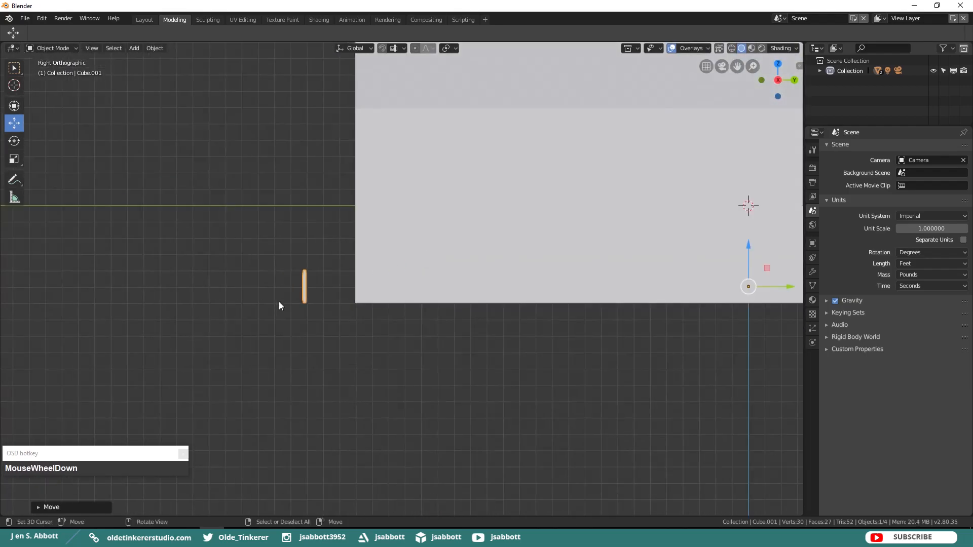
pyautogui.moveTo(786, 285); pyautogui.dragTo(35, 278)
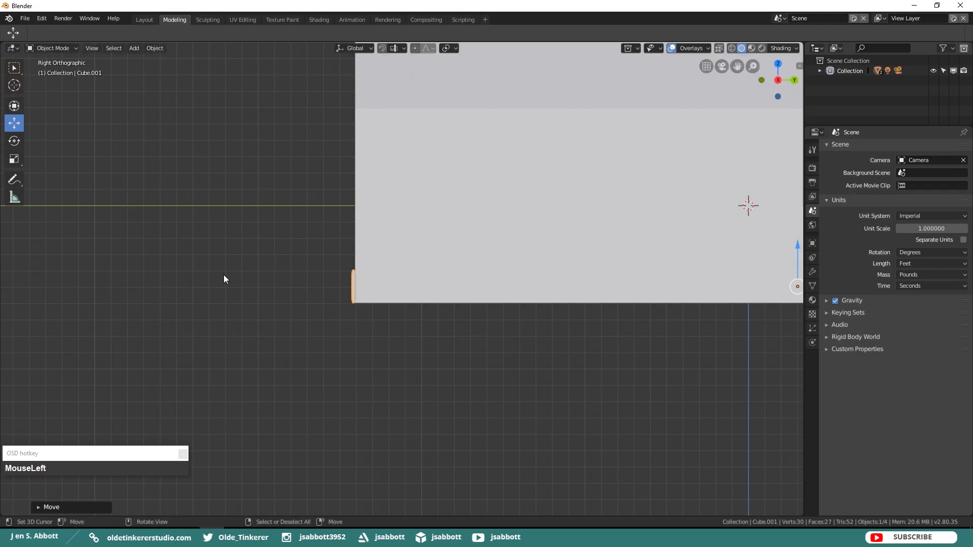
# Step: Add an Array modifier to the plank
pyautogui.press('KP_1')
pyautogui.keyDown('shift'); pyautogui.moveTo(443, 157); pyautogui.dragTo(452, 243, button='middle'); pyautogui.keyUp('shift')
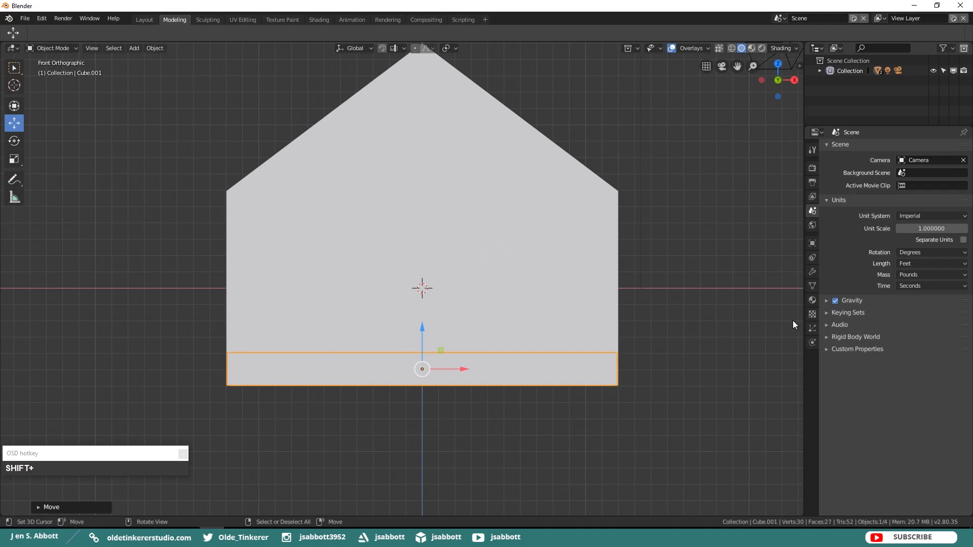
pyautogui.click(814, 272)
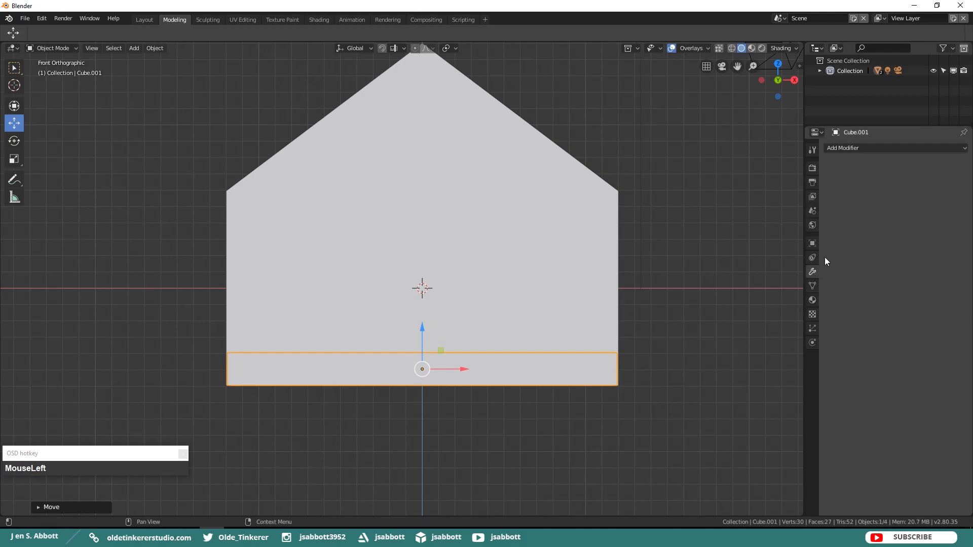
pyautogui.click(863, 148)
pyautogui.click(773, 172)
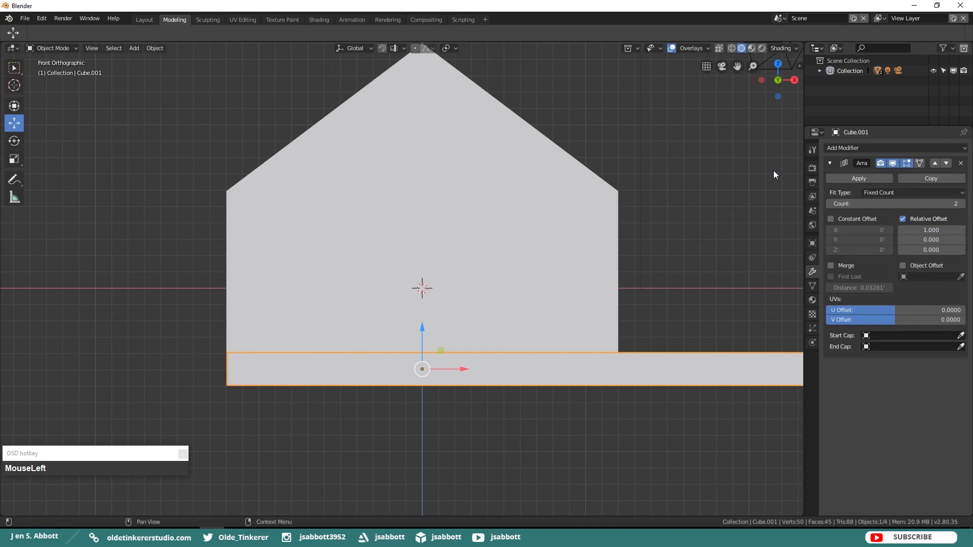
# Step: Set the Array modifier's relative offset to 0 on X and 1 on Z so the planks stack vertically
pyautogui.click(915, 231)
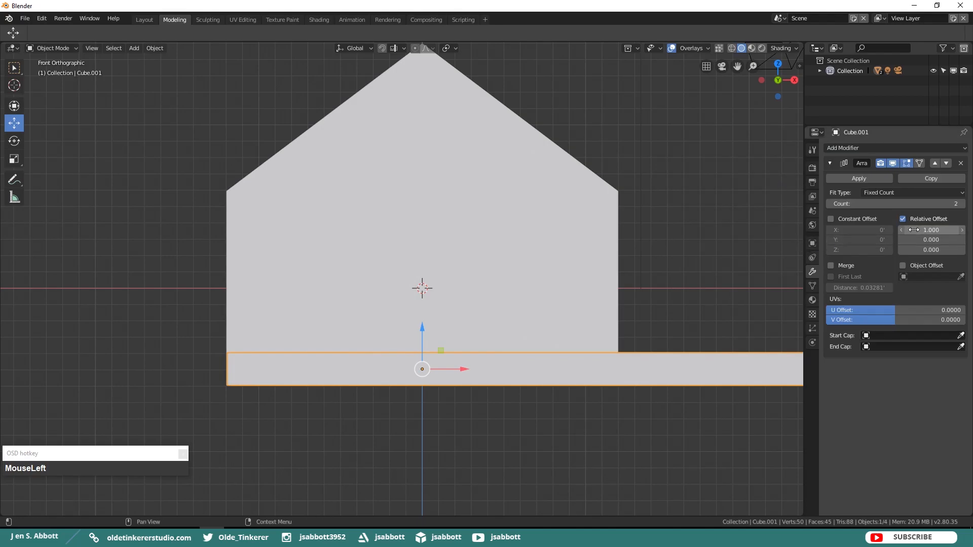
pyautogui.write('0')
pyautogui.press('Return')
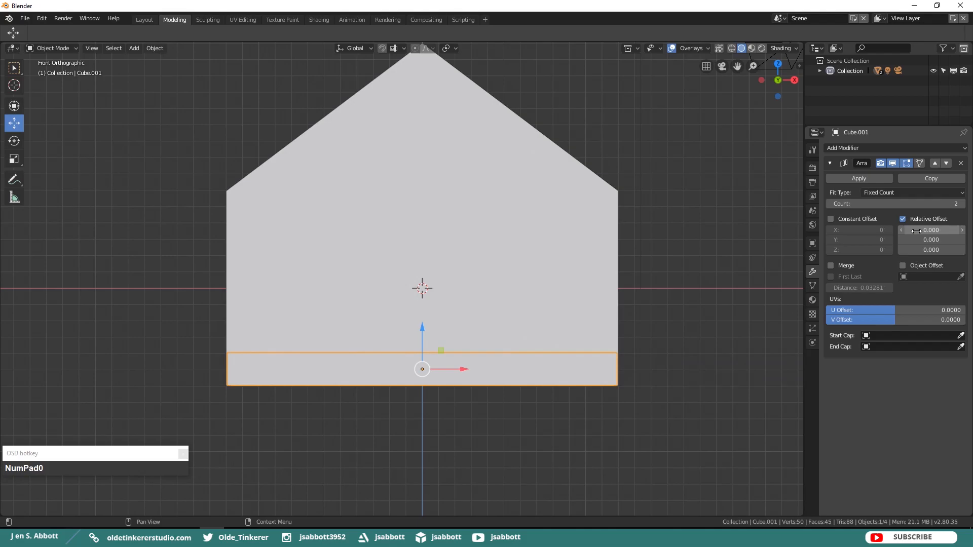
pyautogui.click(915, 251)
pyautogui.write('1')
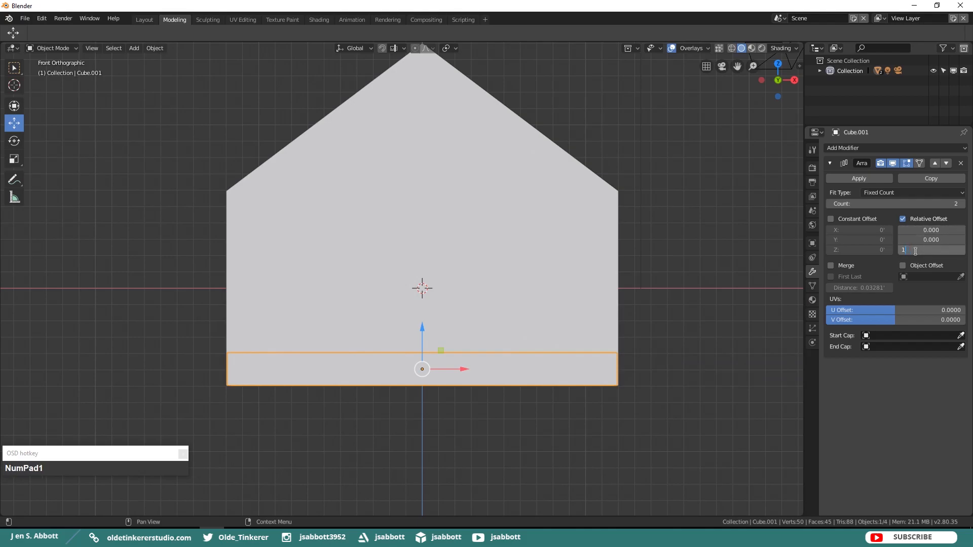
pyautogui.press('Return')
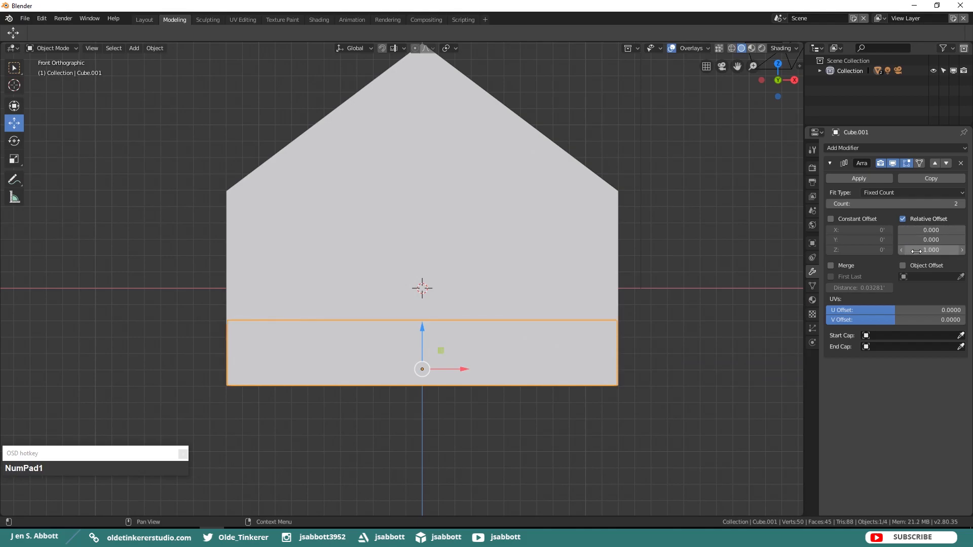
# Step: Raise the Array count to 6 to cover the wall up to the gable base and apply the modifier
pyautogui.click(963, 204)
pyautogui.click(963, 204)
pyautogui.click(963, 205)
pyautogui.click(963, 204)
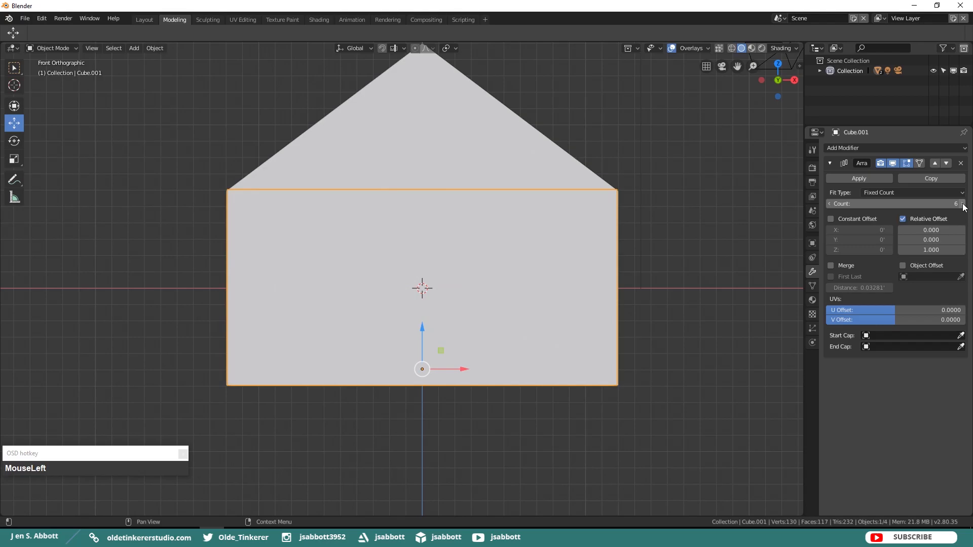
pyautogui.click(862, 180)
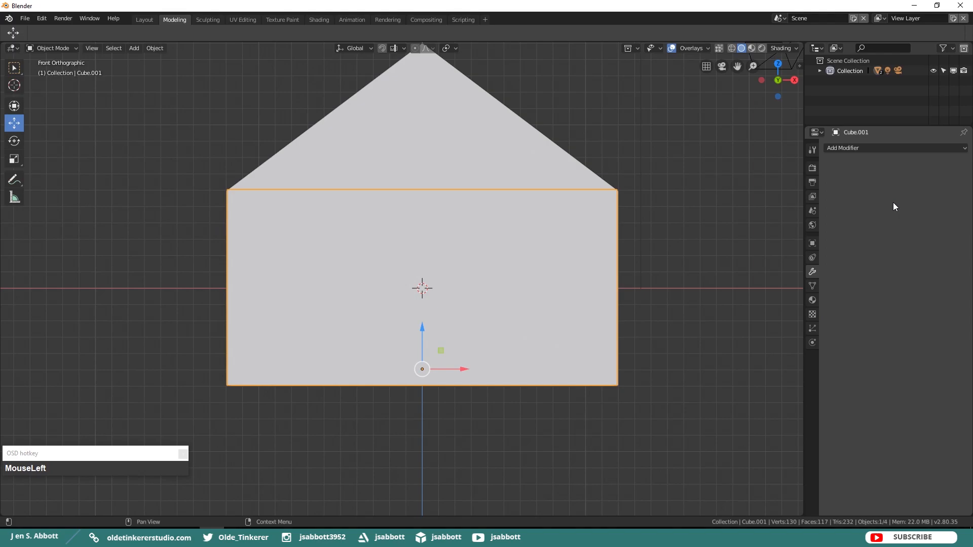
# Step: Join the stacked planks with the house into one object and enter Edit Mode
pyautogui.keyDown('shift'); pyautogui.click(467, 140); pyautogui.keyUp('shift')
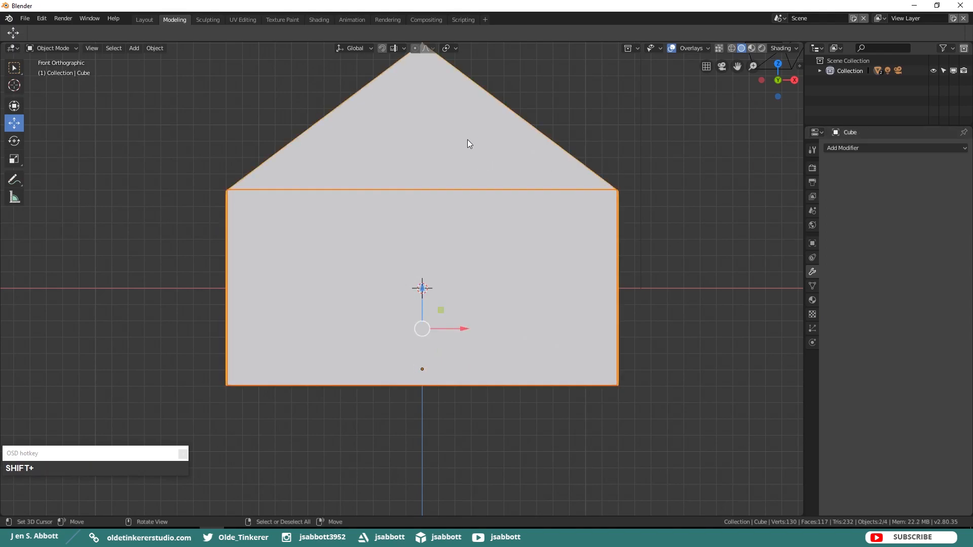
pyautogui.hotkey('ctrl', 'j')
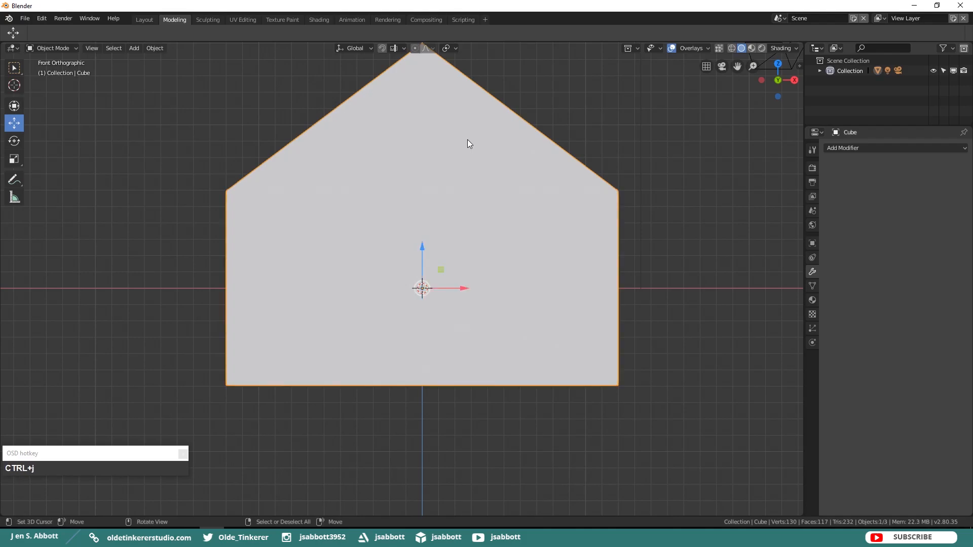
pyautogui.press('Tab')
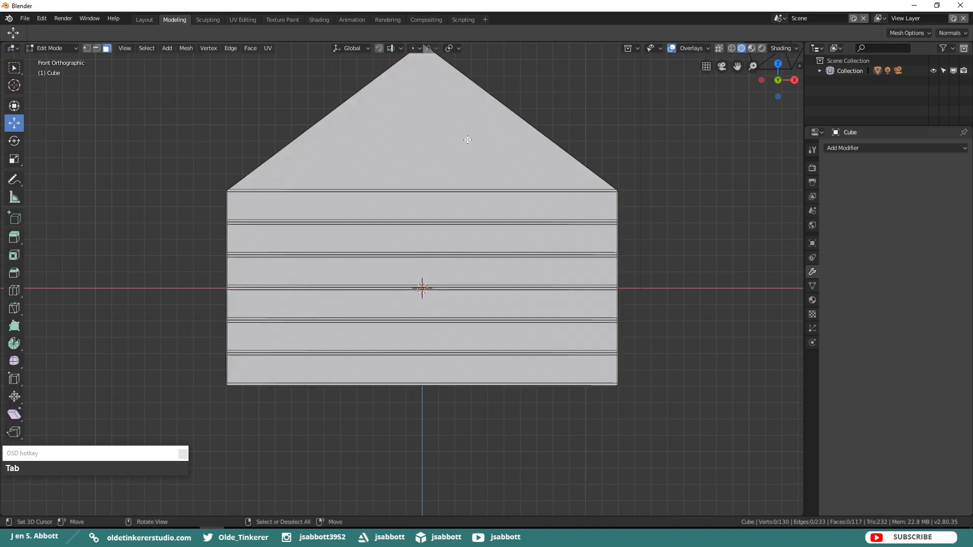
# Step: Select all six linked front planks, duplicate them, rotate the copy about Z and move it along Y to the back wall
pyautogui.moveTo(669, 202); pyautogui.dragTo(604, 208, button='middle')
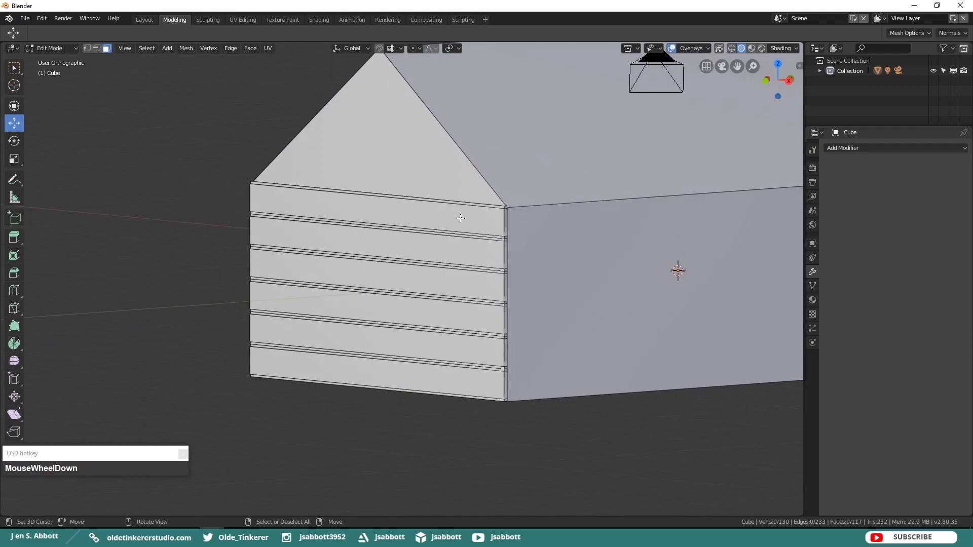
pyautogui.press('l')
pyautogui.press('l')
pyautogui.press('l')
pyautogui.press('l')
pyautogui.press('l')
pyautogui.press('l')
pyautogui.press('KP_3')
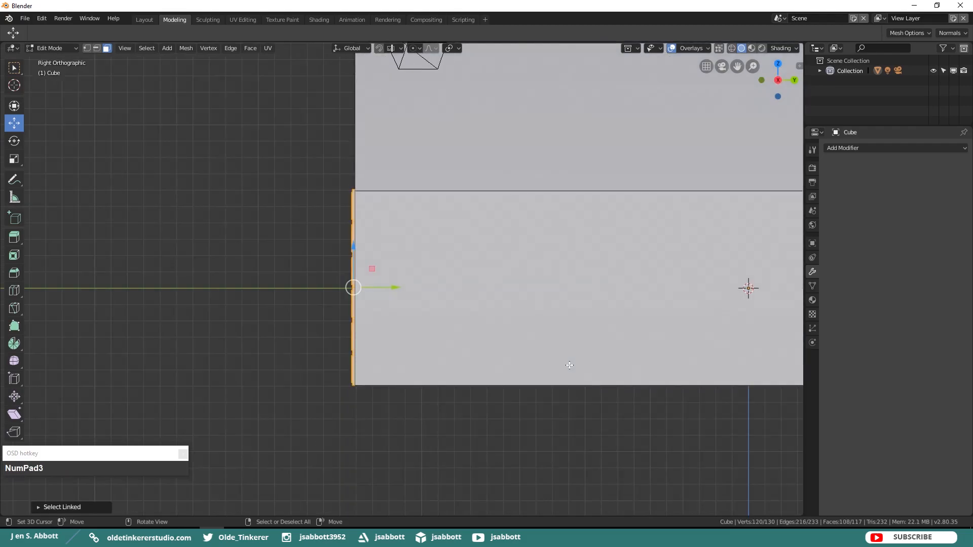
pyautogui.scroll(-2, 587, 360)
pyautogui.keyDown('shift'); pyautogui.moveTo(610, 272); pyautogui.dragTo(452, 281, button='middle'); pyautogui.keyUp('shift')
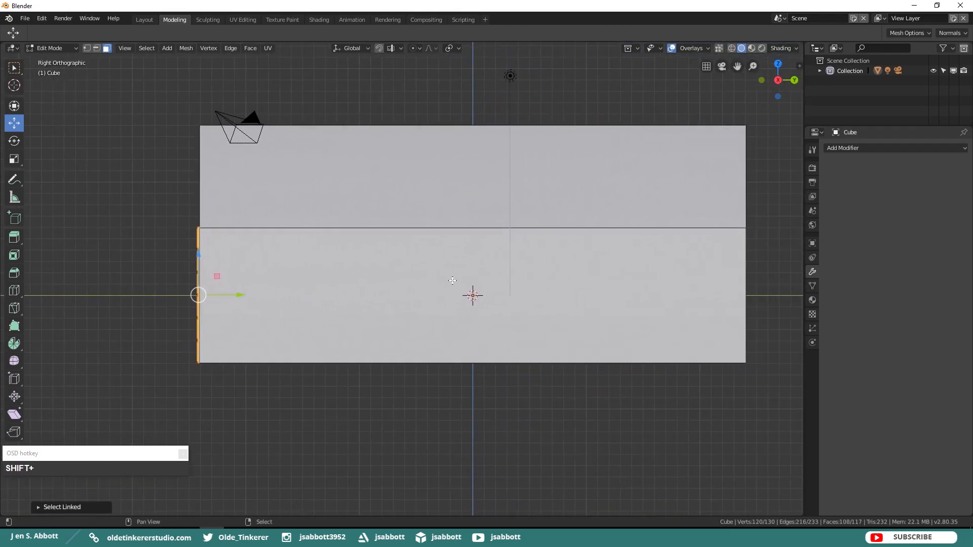
pyautogui.hotkey('shift', 'd')
pyautogui.press('r')
pyautogui.press('z')
pyautogui.press('KP_9')
pyautogui.press('KP_0')
pyautogui.click(452, 280)
pyautogui.moveTo(240, 293); pyautogui.dragTo(787, 304)
# Step: Duplicate the back wall's siding and rotate the copy 90 degrees about Z for a side wall
pyautogui.hotkey('shift', 'd')
pyautogui.press('r')
pyautogui.press('z')
pyautogui.press('KP_9')
pyautogui.press('KP_0')
pyautogui.click(774, 245)
# Step: Move the rotated siding along X against the house's left side wall and center it along Y
pyautogui.moveTo(774, 245); pyautogui.dragTo(679, 297, button='middle')
pyautogui.press('ctrl+KP_1')
pyautogui.scroll(4, 406, 323)
pyautogui.moveTo(337, 313); pyautogui.dragTo(614, 315)
pyautogui.press('ctrl+KP_3')
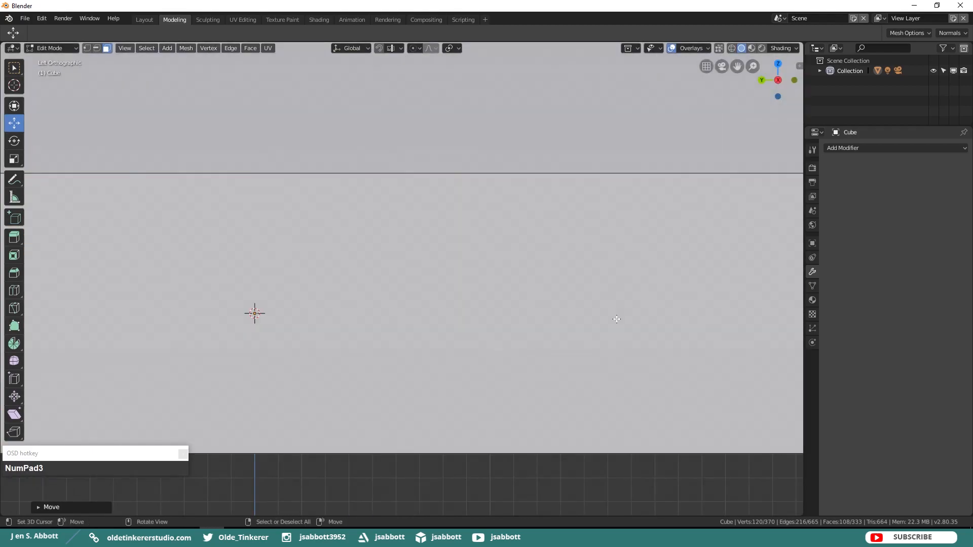
pyautogui.scroll(-6, 616, 319)
pyautogui.moveTo(71, 293); pyautogui.dragTo(341, 292)
# Step: Scale the side siding along Y by about 2 so it spans the full length of the wall
pyautogui.press('s')
pyautogui.press('y')
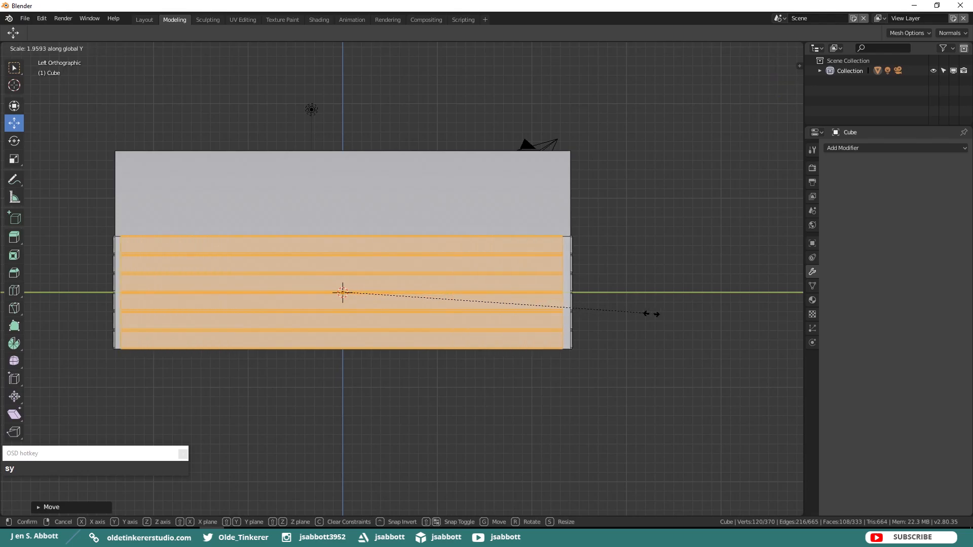
pyautogui.click(659, 314)
pyautogui.moveTo(300, 292); pyautogui.dragTo(469, 287)
# Step: Duplicate the side siding, rotate the copy 180 degrees about Z, move it along X to the opposite side wall and deselect
pyautogui.hotkey('shift', 'd')
pyautogui.write('rz180')
pyautogui.press('Return')
pyautogui.press('KP_1')
pyautogui.moveTo(343, 293); pyautogui.dragTo(568, 294)
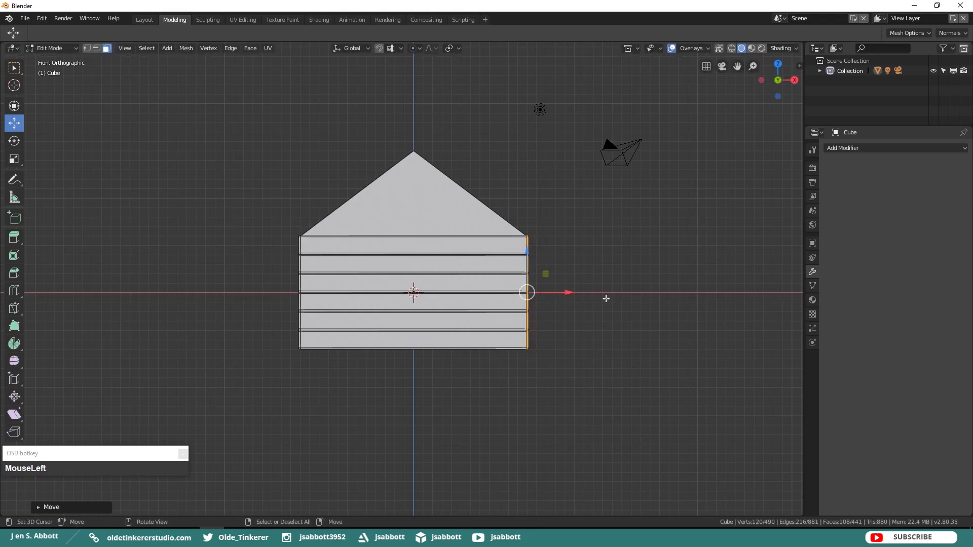
pyautogui.hotkey('alt', 'a')
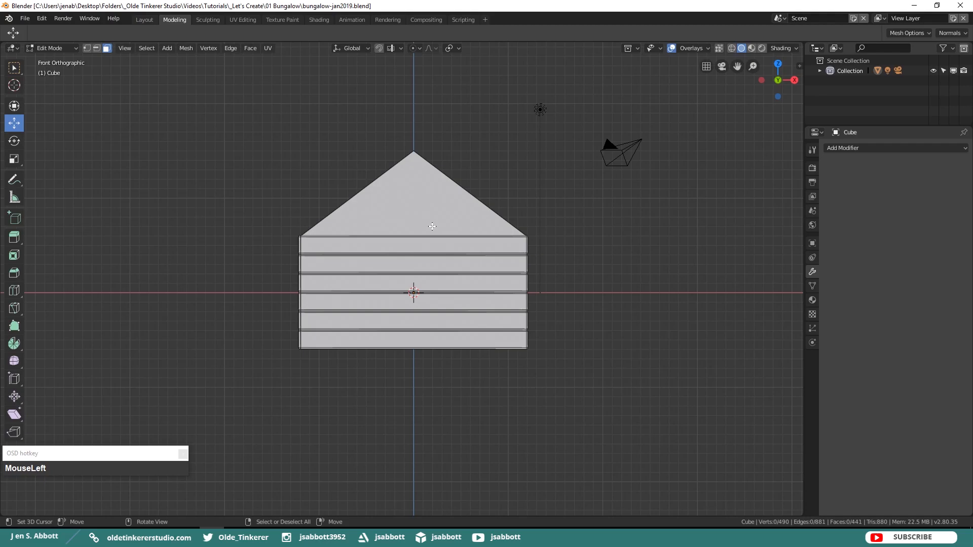
# Step: Add a cube to the mesh and move it along Y until it stands just in front of the house
pyautogui.hotkey('shift', 'a')
pyautogui.click(432, 226)
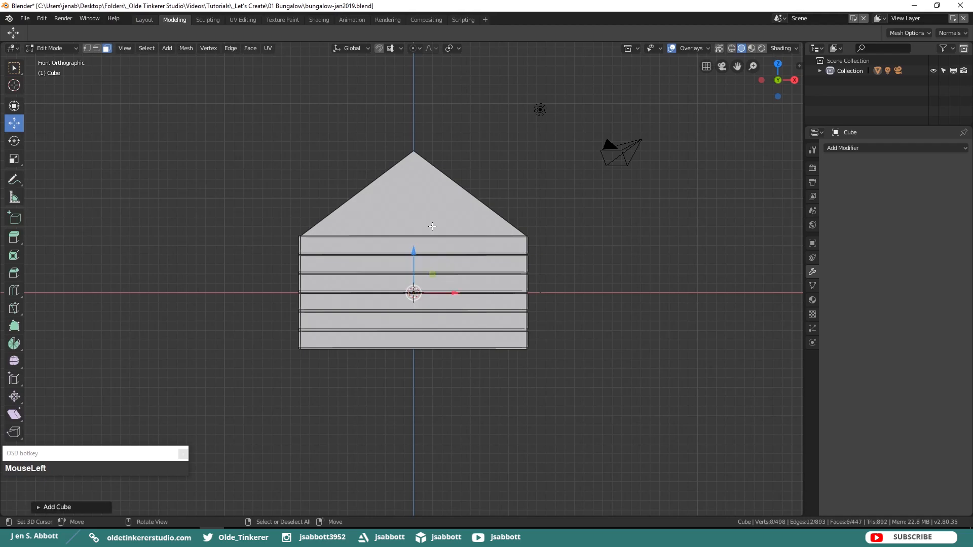
pyautogui.moveTo(619, 230); pyautogui.dragTo(558, 240, button='middle')
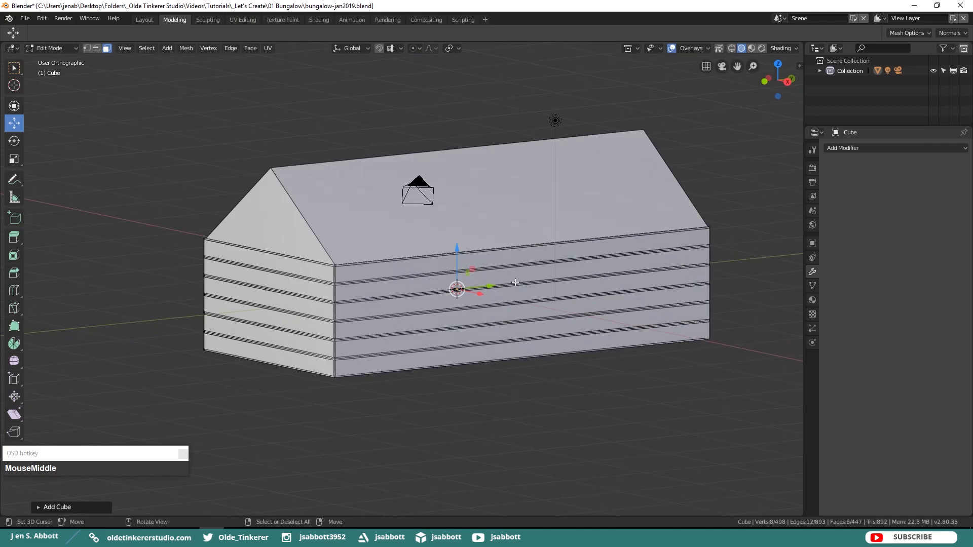
pyautogui.press('KP_3')
pyautogui.moveTo(502, 293); pyautogui.dragTo(253, 292)
pyautogui.keyDown('shift'); pyautogui.moveTo(172, 284); pyautogui.dragTo(283, 281, button='middle'); pyautogui.keyUp('shift')
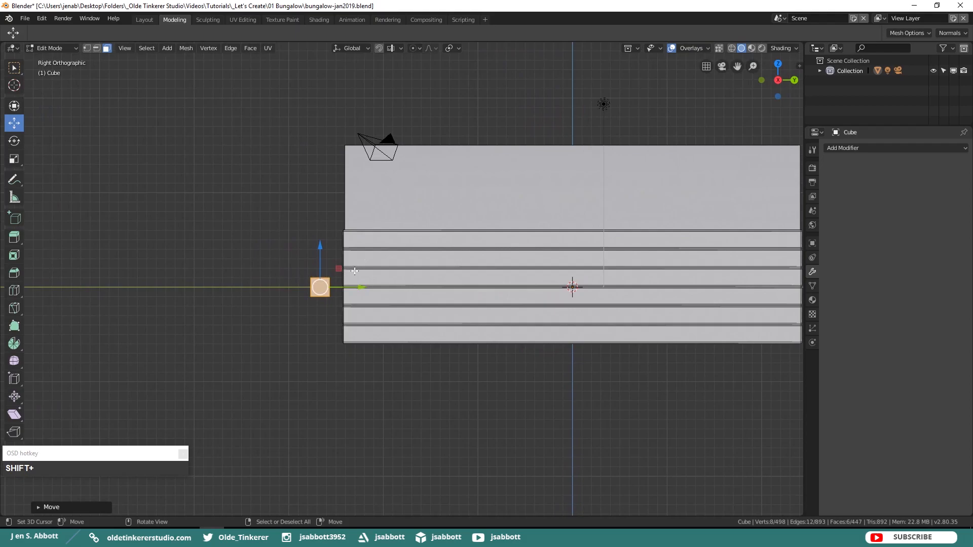
# Step: Shape the cube into a corner post by scaling about 0.17 on X and Y, about 5.97 on Z, and widening it slightly
pyautogui.press('s')
pyautogui.hotkey('shift', 'z')
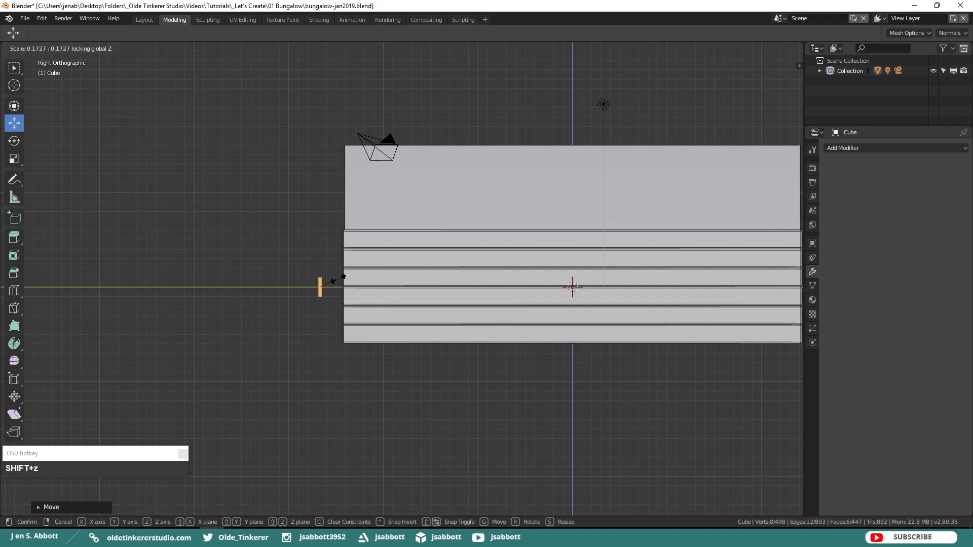
pyautogui.click(347, 276)
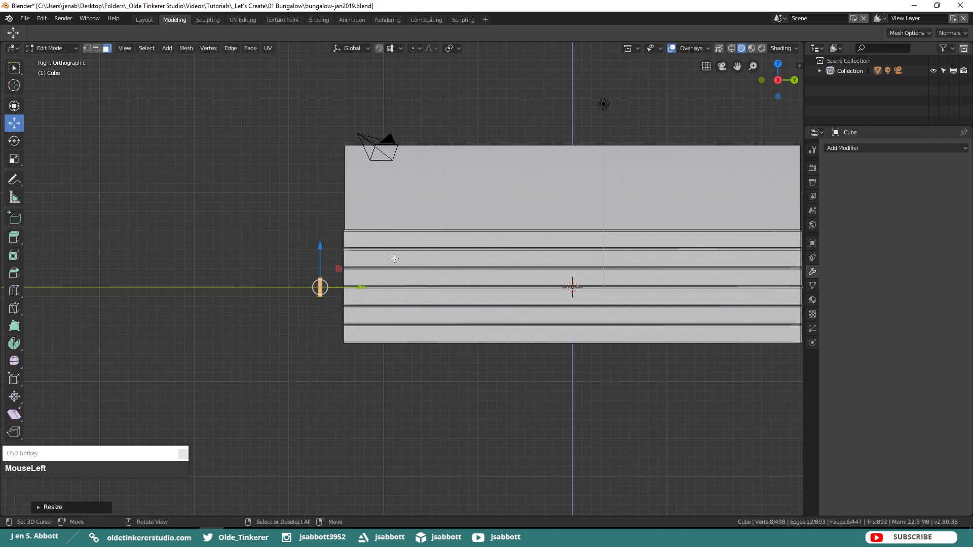
pyautogui.press('s')
pyautogui.press('z')
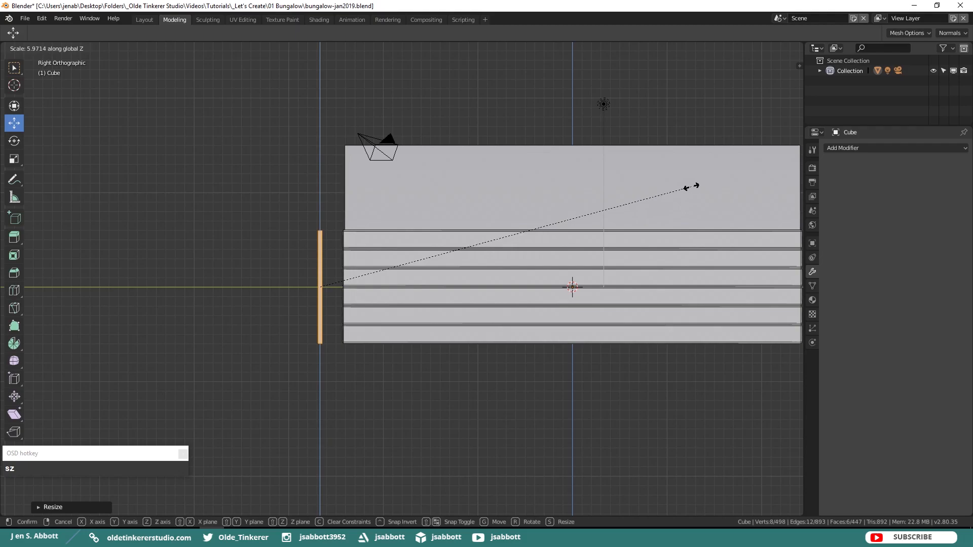
pyautogui.click(691, 187)
pyautogui.press('s')
pyautogui.hotkey('shift', 'z')
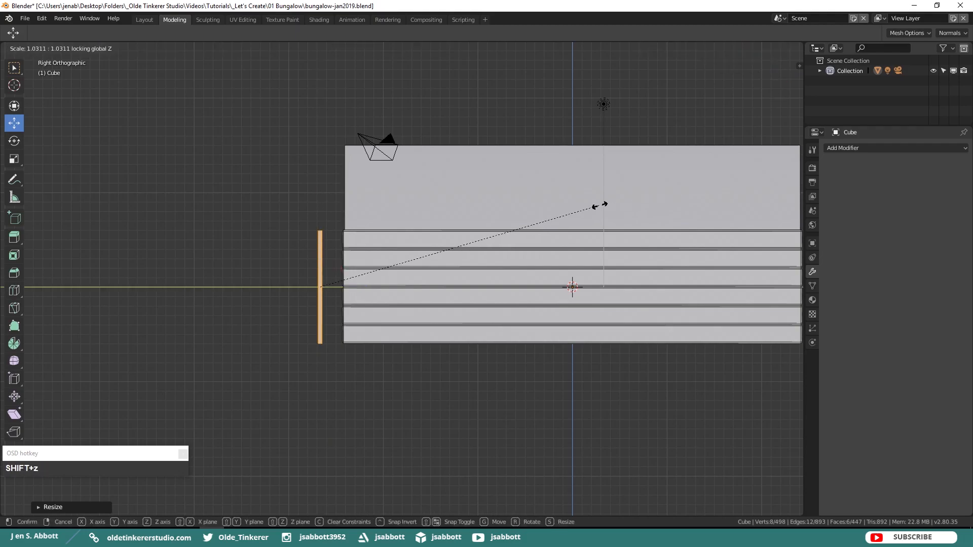
pyautogui.click(729, 175)
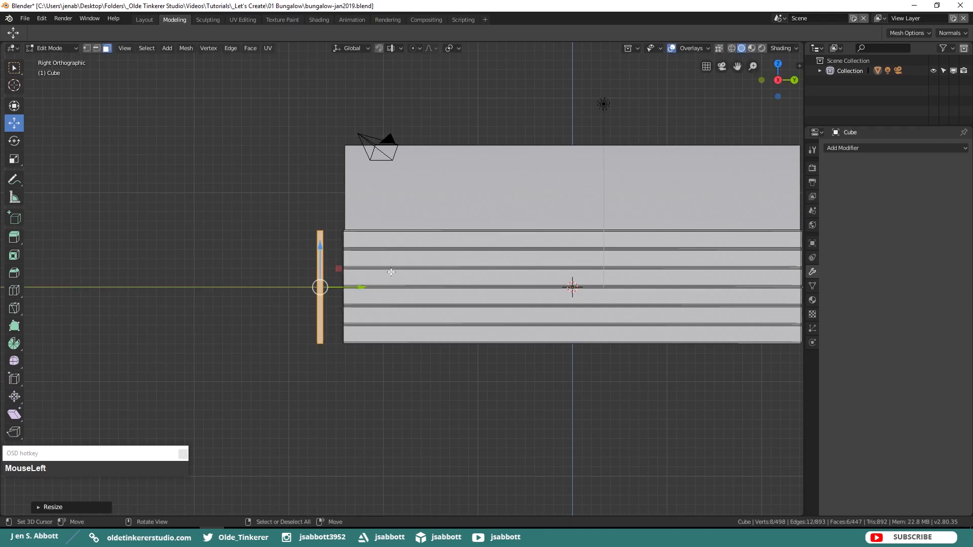
# Step: Move the corner post along X and Y in the top view to the house's front right corner
pyautogui.press('KP_7')
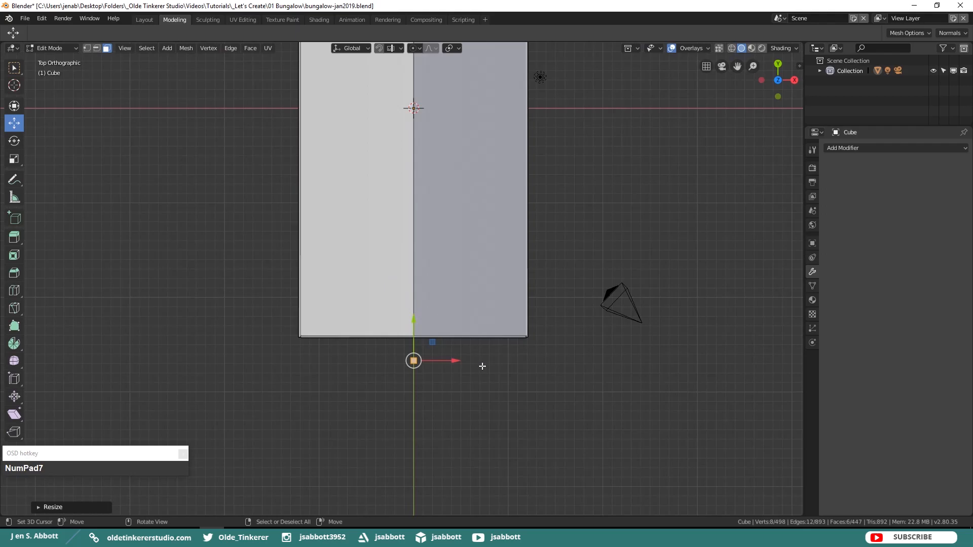
pyautogui.moveTo(456, 362); pyautogui.dragTo(574, 355)
pyautogui.scroll(4, 575, 350)
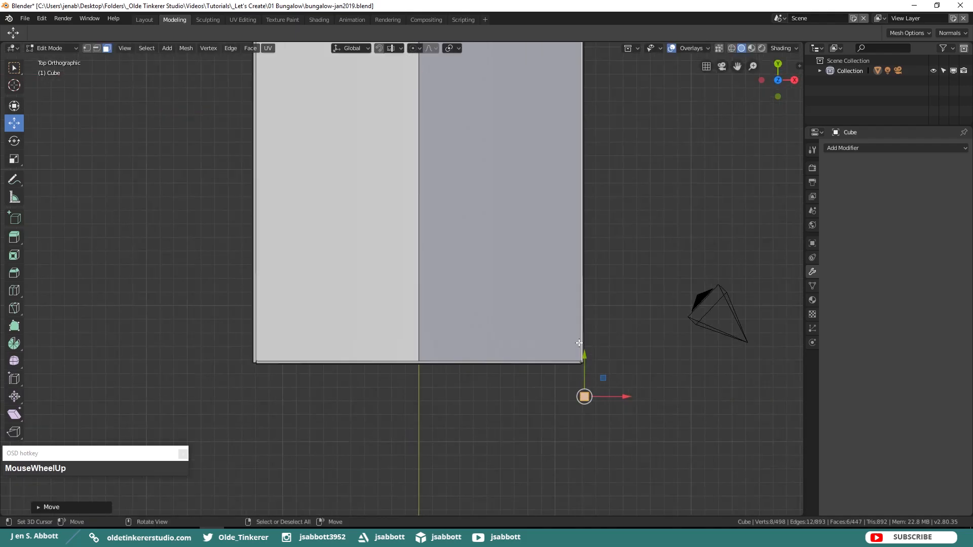
pyautogui.moveTo(666, 412); pyautogui.dragTo(666, 356)
# Step: Fine-adjust the post's position so it wraps the front right corner and slightly overlaps both siding walls
pyautogui.scroll(2, 738, 353)
pyautogui.keyDown('shift'); pyautogui.moveTo(760, 348); pyautogui.dragTo(401, 241, button='middle'); pyautogui.keyUp('shift')
pyautogui.scroll(2, 628, 420)
pyautogui.moveTo(605, 420); pyautogui.dragTo(586, 421)
pyautogui.scroll(2, 654, 414)
pyautogui.keyDown('shift'); pyautogui.moveTo(656, 414); pyautogui.dragTo(644, 294, button='middle'); pyautogui.keyUp('shift')
pyautogui.moveTo(595, 300); pyautogui.dragTo(594, 300)
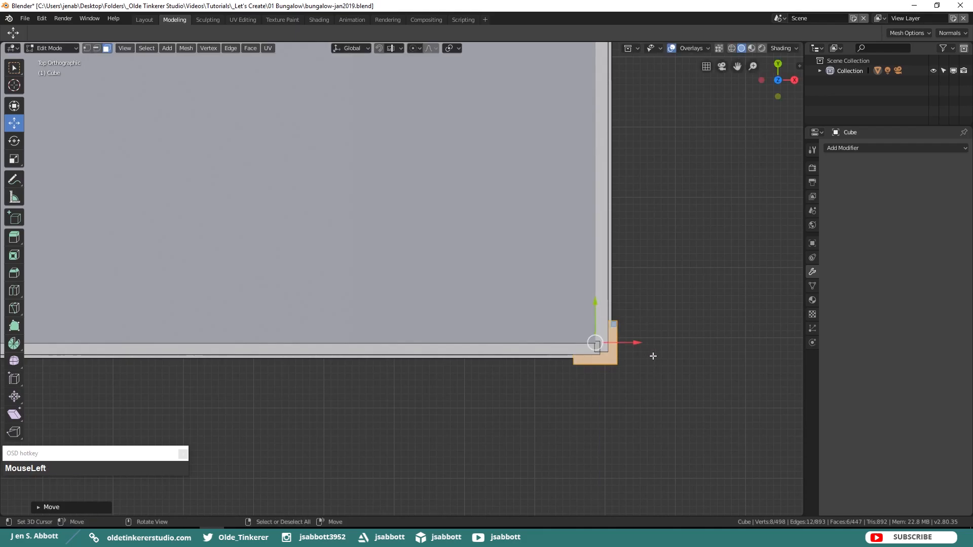
pyautogui.scroll(-2, 654, 358)
pyautogui.keyDown('shift'); pyautogui.moveTo(439, 358); pyautogui.dragTo(622, 420, button='middle'); pyautogui.keyUp('shift')
pyautogui.scroll(-3, 622, 421)
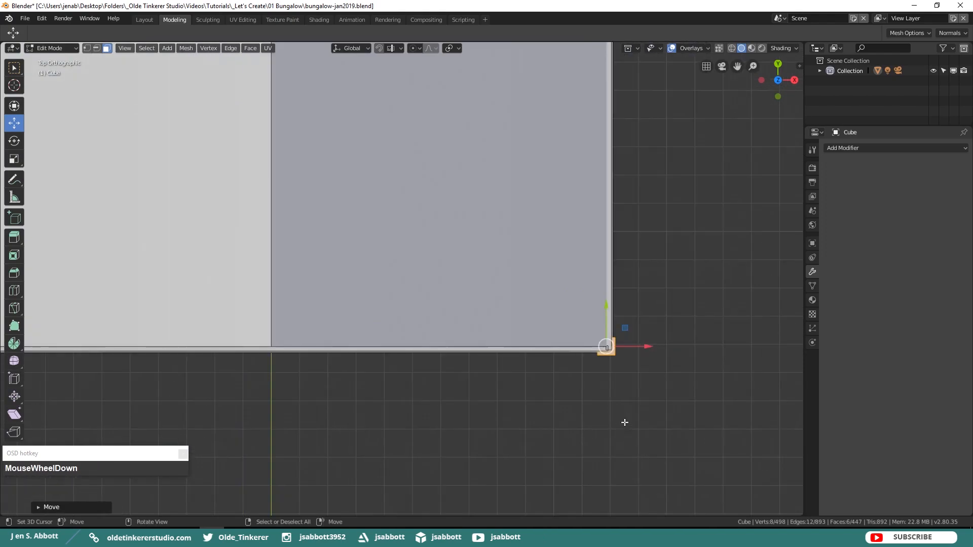
pyautogui.scroll(1, 625, 423)
pyautogui.scroll(1, 624, 423)
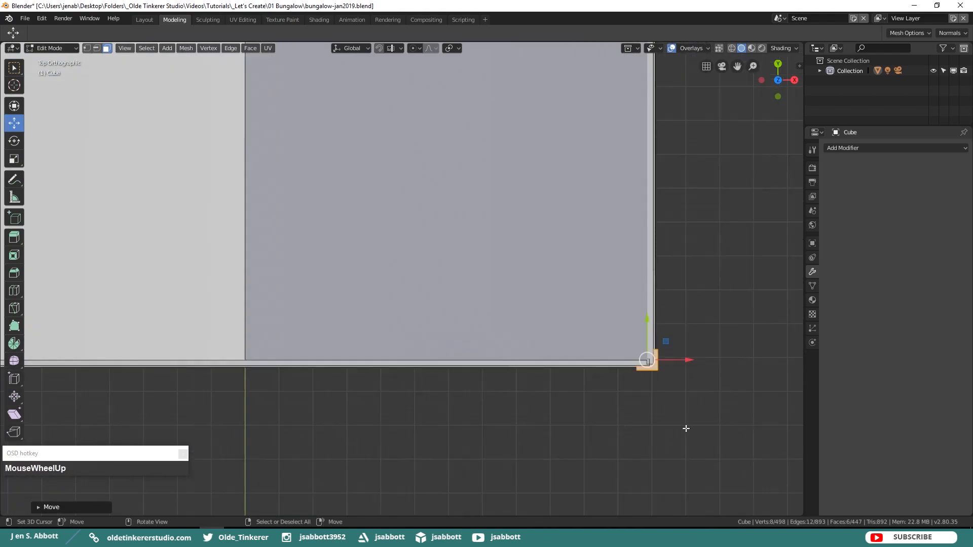
pyautogui.moveTo(706, 351); pyautogui.dragTo(577, 270, button='middle')
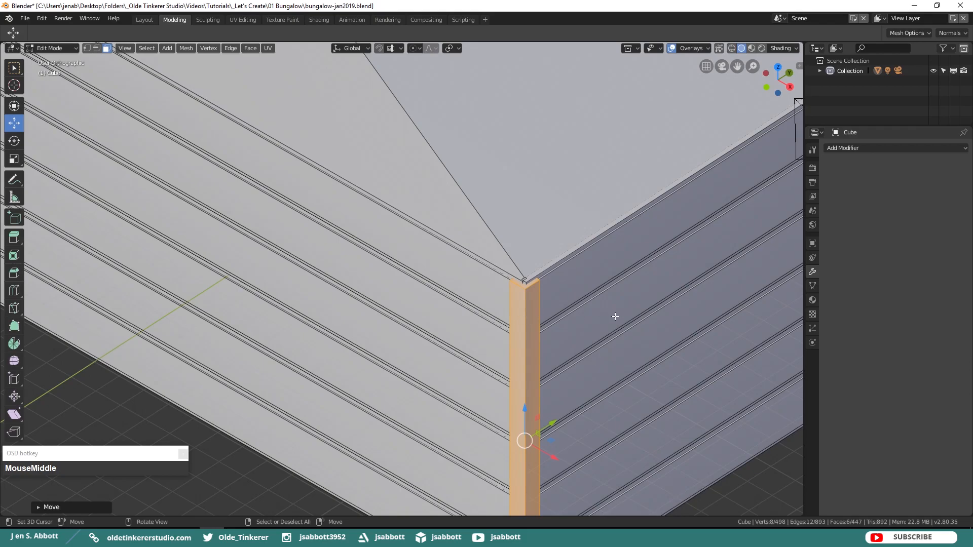
# Step: Duplicate the corner post and move the copy along X to the front left corner
pyautogui.press('KP_7')
pyautogui.hotkey('shift', 'd')
pyautogui.rightClick(659, 327)
pyautogui.moveTo(690, 360); pyautogui.dragTo(172, 361)
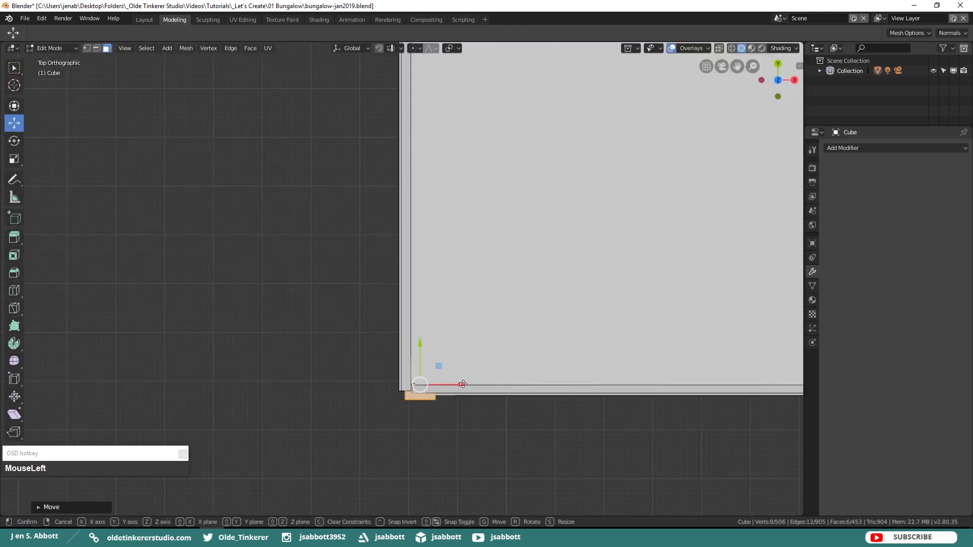
pyautogui.moveTo(463, 384); pyautogui.dragTo(453, 384)
pyautogui.scroll(-4, 453, 384)
pyautogui.keyDown('shift'); pyautogui.moveTo(557, 329); pyautogui.dragTo(272, 361, button='middle'); pyautogui.keyUp('shift')
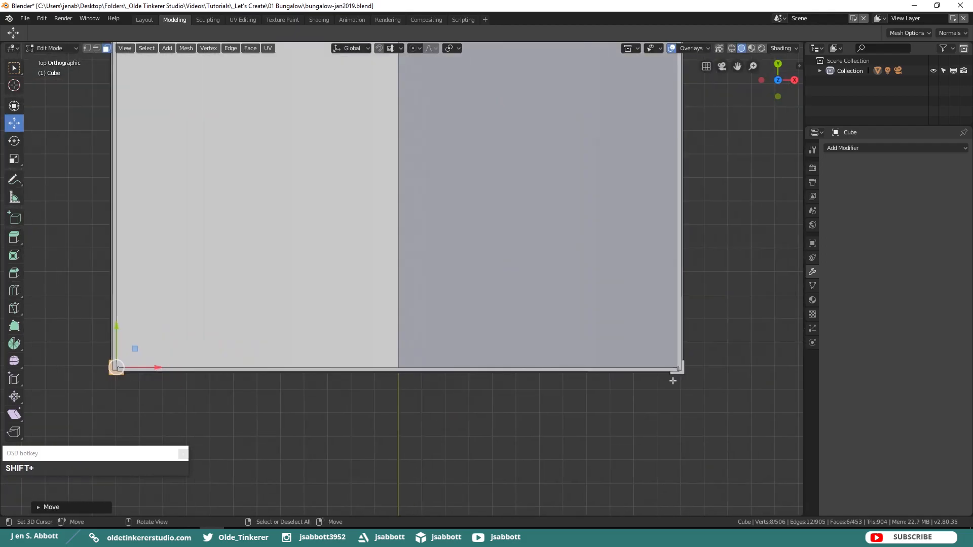
# Step: Select both front corner posts, duplicate them and move the copies along Y onto the two back corners
pyautogui.press('l')
pyautogui.hotkey('shift', 'd')
pyautogui.moveTo(408, 439); pyautogui.dragTo(408, 61)
pyautogui.scroll(7, 495, 230)
pyautogui.keyDown('shift'); pyautogui.moveTo(495, 230); pyautogui.dragTo(418, 290, button='middle'); pyautogui.keyUp('shift')
pyautogui.moveTo(49, 290); pyautogui.dragTo(48, 289)
pyautogui.hotkey('alt', 'a')
pyautogui.press('KP_3')
pyautogui.scroll(-8, 587, 228)
pyautogui.keyDown('shift'); pyautogui.moveTo(194, 315); pyautogui.dragTo(450, 373, button='middle'); pyautogui.keyUp('shift')
pyautogui.scroll(3, 770, 437)
pyautogui.rightClick(769, 437)
pyautogui.keyDown('shift'); pyautogui.moveTo(770, 436); pyautogui.dragTo(430, 506, button='middle'); pyautogui.keyUp('shift')
pyautogui.keyDown('shift'); pyautogui.rightClick(692, 269); pyautogui.keyUp('shift')
pyautogui.keyDown('shift'); pyautogui.moveTo(354, 228); pyautogui.dragTo(684, 329, button='middle'); pyautogui.keyUp('shift')
pyautogui.keyDown('shift'); pyautogui.rightClick(402, 430); pyautogui.keyUp('shift')
pyautogui.moveTo(402, 431); pyautogui.dragTo(213, 405, button='middle')
pyautogui.keyDown('shift'); pyautogui.rightClick(76, 217); pyautogui.keyUp('shift')
# Step: Select only one corner post in the right view, duplicate it in place and rotate the copy 90 degrees to lie horizontally
pyautogui.press('KP_3')
pyautogui.keyDown('shift'); pyautogui.moveTo(351, 463); pyautogui.dragTo(119, 302, button='middle'); pyautogui.keyUp('shift')
pyautogui.hotkey('alt', 'a')
pyautogui.press('l')
pyautogui.hotkey('shift', 'd')
pyautogui.press('Escape')
pyautogui.press('r')
pyautogui.press('9')
pyautogui.press('0')
pyautogui.press('Return')
# Step: Center the horizontal trim board along Y, stretch it between the corner posts and raise it to the top of the side siding
pyautogui.scroll(-3, 226, 408)
pyautogui.moveTo(317, 356); pyautogui.dragTo(567, 357)
pyautogui.keyDown('shift'); pyautogui.moveTo(566, 357); pyautogui.dragTo(353, 351, button='middle'); pyautogui.keyUp('shift')
pyautogui.moveTo(354, 348); pyautogui.dragTo(371, 348)
pyautogui.press('s')
pyautogui.press('y')
pyautogui.click(815, 303)
pyautogui.moveTo(335, 309); pyautogui.dragTo(332, 244)
# Step: Duplicate the top trim board and move the copy down along Z to the bottom edge of the side wall
pyautogui.hotkey('shift', 'd')
pyautogui.rightClick(406, 367)
pyautogui.hotkey('alt', 'a')
pyautogui.press('l')
pyautogui.hotkey('shift', 'd')
pyautogui.click(371, 368)
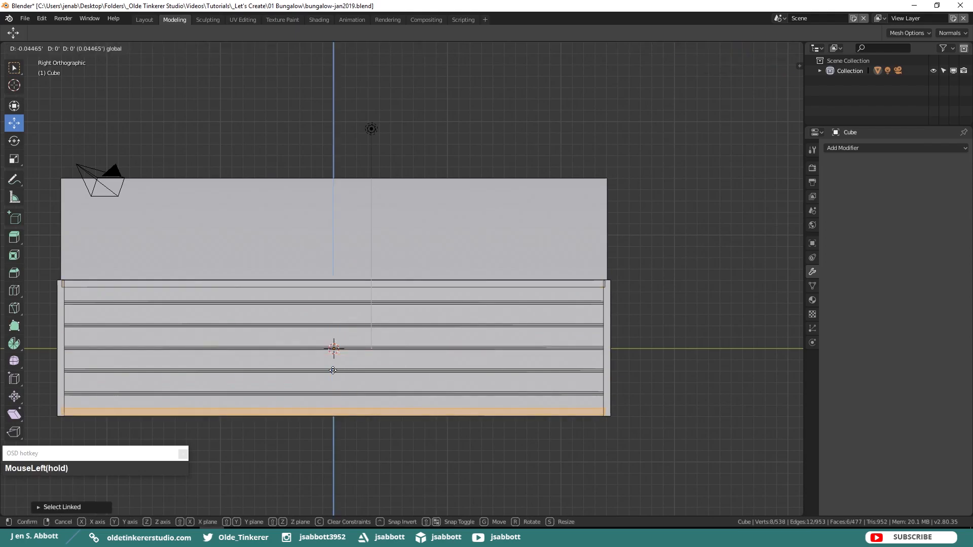
# Step: Move a copy of the top and bottom trim boards along X onto the opposite side wall
pyautogui.press('KP_1')
pyautogui.moveTo(463, 350); pyautogui.dragTo(274, 349)
pyautogui.keyDown('shift'); pyautogui.moveTo(274, 349); pyautogui.dragTo(601, 351, button='middle'); pyautogui.keyUp('shift')
pyautogui.moveTo(602, 351); pyautogui.dragTo(514, 351)
pyautogui.moveTo(514, 351); pyautogui.dragTo(538, 347, button='middle')
pyautogui.moveTo(528, 345); pyautogui.dragTo(527, 344)
# Step: Rotate a copy of the top and bottom trim boards 90 degrees about Z for the back wall
pyautogui.press('ctrl+KP_3')
pyautogui.moveTo(526, 343); pyautogui.dragTo(495, 361, button='middle')
pyautogui.moveTo(505, 334); pyautogui.dragTo(509, 330)
pyautogui.press('r')
pyautogui.press('z')
pyautogui.press('9')
pyautogui.press('0')
pyautogui.press('KP_Enter')
# Step: Position the rotated trim boards on the back wall and scale them along X to about 0.5 to fit between the corner posts
pyautogui.press('ctrl+KP_3')
pyautogui.moveTo(197, 348); pyautogui.dragTo(159, 351)
pyautogui.press('ctrl+KP_1')
pyautogui.keyDown('shift'); pyautogui.moveTo(248, 349); pyautogui.dragTo(482, 327, button='middle'); pyautogui.keyUp('shift')
pyautogui.moveTo(482, 326); pyautogui.dragTo(348, 326)
pyautogui.press('s')
pyautogui.press('x')
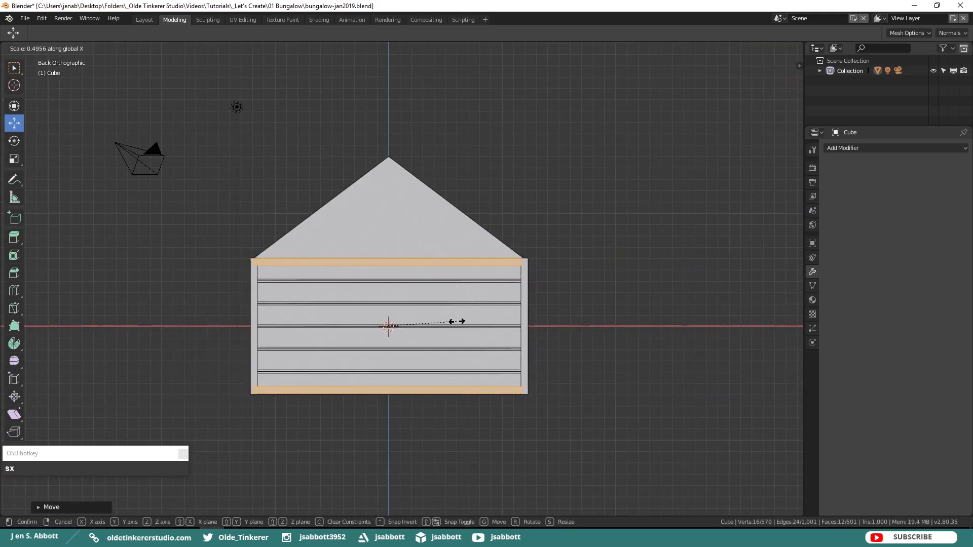
pyautogui.click(456, 321)
# Step: Duplicate the back wall's top and bottom trim boards and move the copies along Y onto the front wall
pyautogui.hotkey('shift', 'd')
pyautogui.press('KP_3')
pyautogui.moveTo(703, 326); pyautogui.dragTo(205, 326)
pyautogui.keyDown('shift'); pyautogui.moveTo(217, 332); pyautogui.dragTo(506, 339, button='middle'); pyautogui.keyUp('shift')
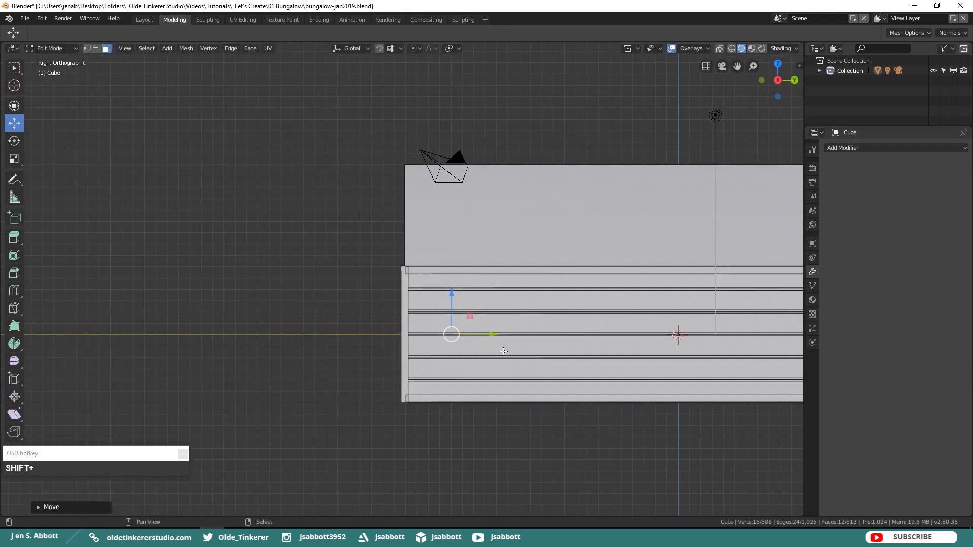
pyautogui.moveTo(492, 333); pyautogui.dragTo(446, 334)
pyautogui.moveTo(358, 341); pyautogui.dragTo(414, 351, button='middle')
pyautogui.moveTo(446, 334); pyautogui.dragTo(446, 334)
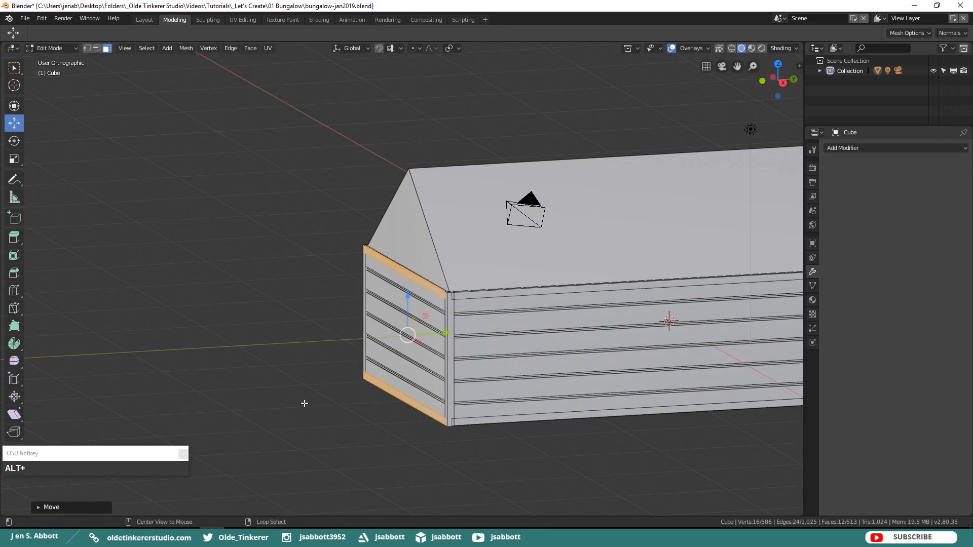
pyautogui.hotkey('alt', 'a')
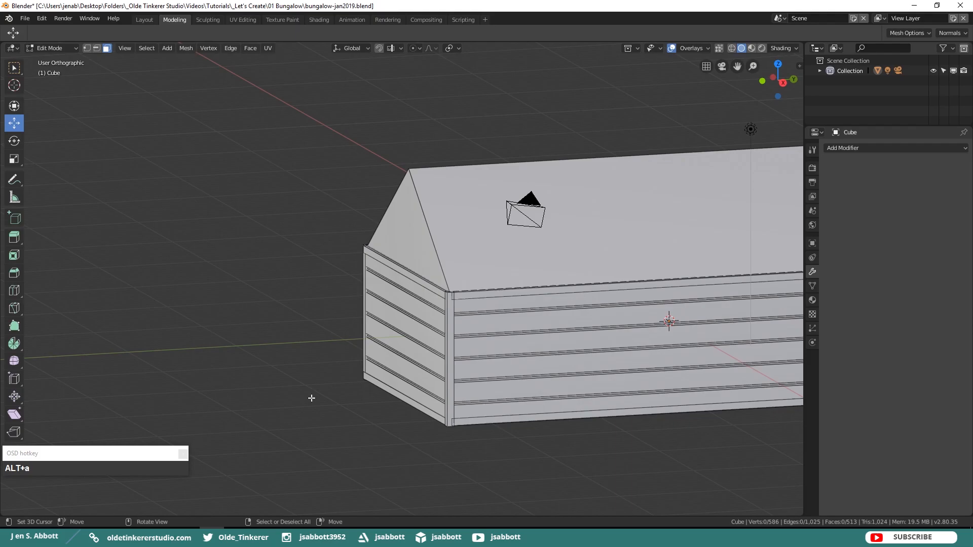
# Step: Add a cube to the mesh and move it along Y out in front of the front wall
pyautogui.press('shift')
pyautogui.hotkey('shift', 'a')
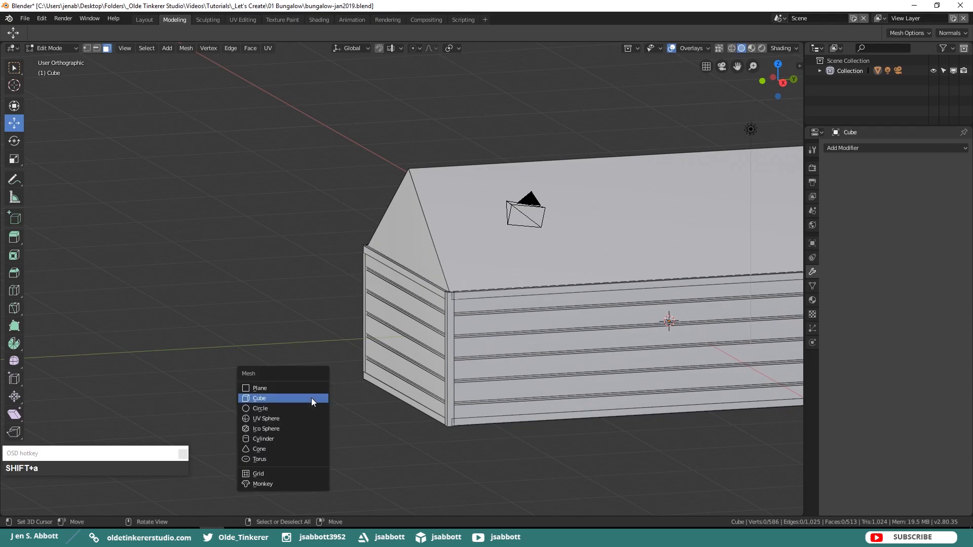
pyautogui.click(311, 398)
pyautogui.moveTo(708, 320); pyautogui.dragTo(389, 377)
# Step: Stretch the cube along Z to door height with its base at the wall's bottom edge, and widen it along X about 2.9 times
pyautogui.press('KP_1')
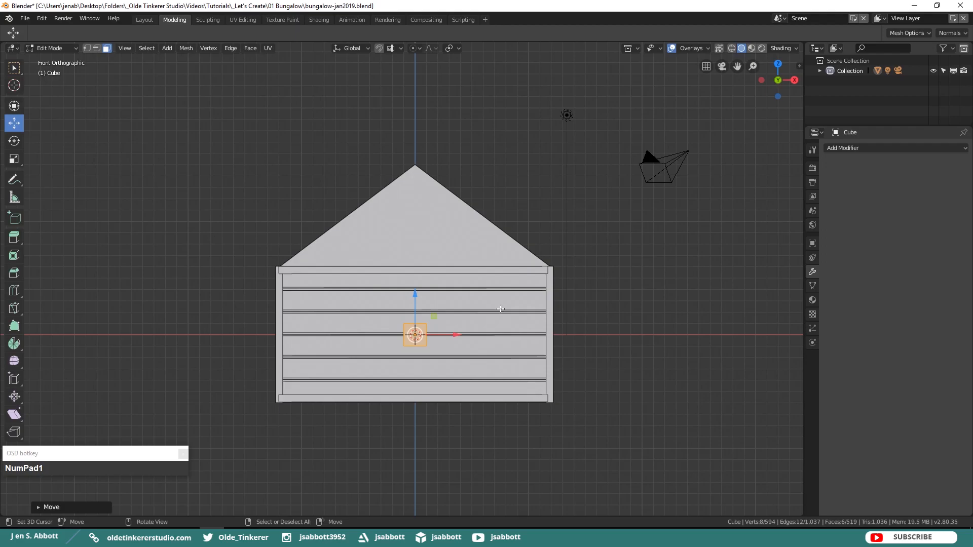
pyautogui.press('s')
pyautogui.press('z')
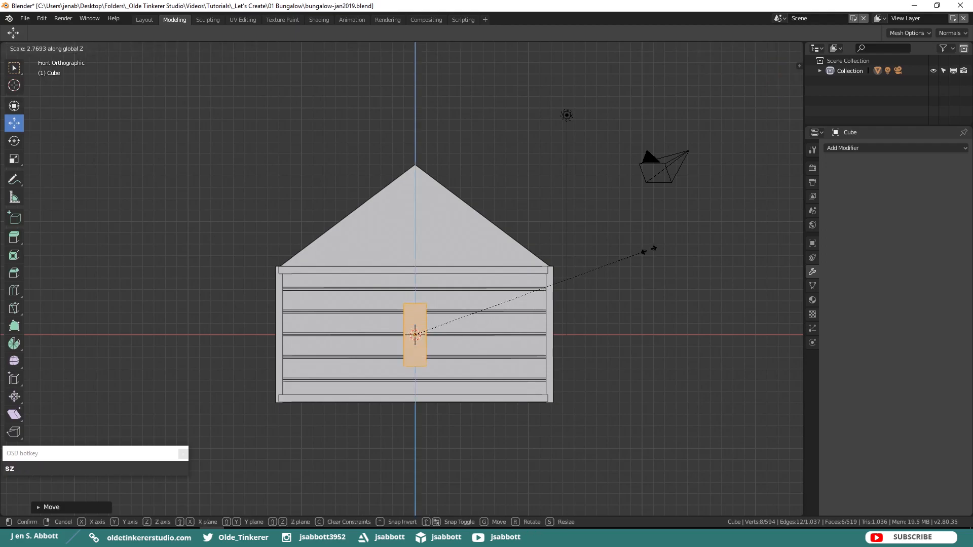
pyautogui.click(710, 220)
pyautogui.moveTo(413, 295); pyautogui.dragTo(418, 313)
pyautogui.press('s')
pyautogui.press('z')
pyautogui.click(612, 299)
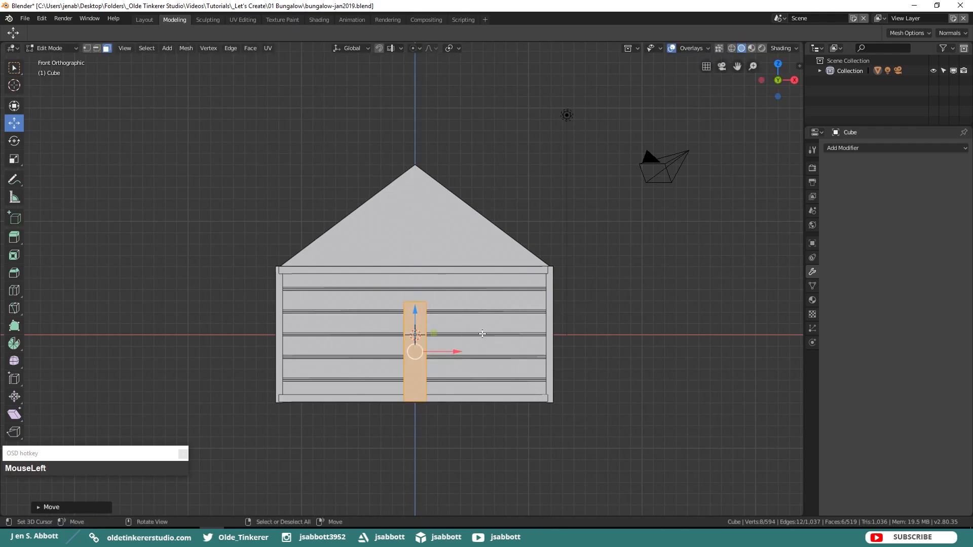
pyautogui.press('s')
pyautogui.press('x')
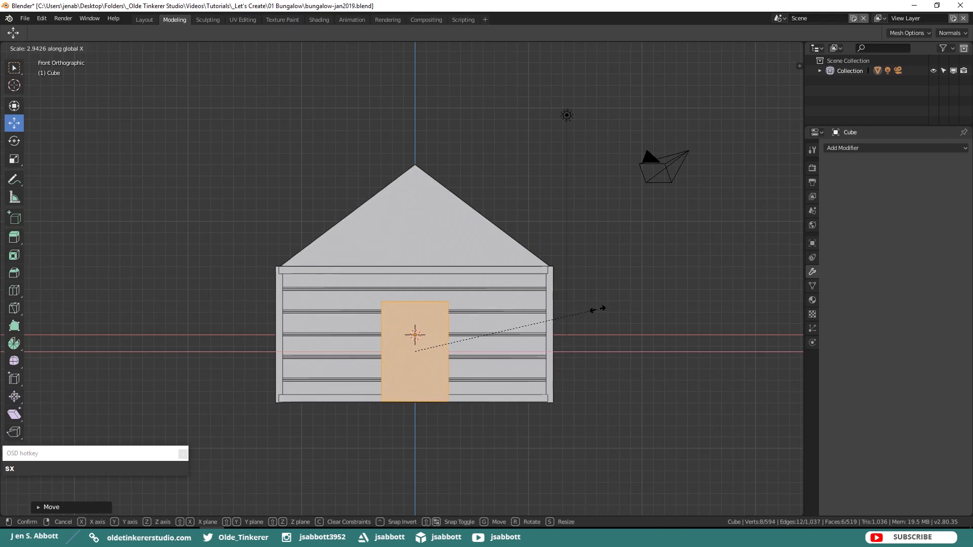
pyautogui.click(599, 308)
# Step: Thin the door block along Y to about 0.21 and move it close to the front wall
pyautogui.press('KP_3')
pyautogui.press('s')
pyautogui.press('y')
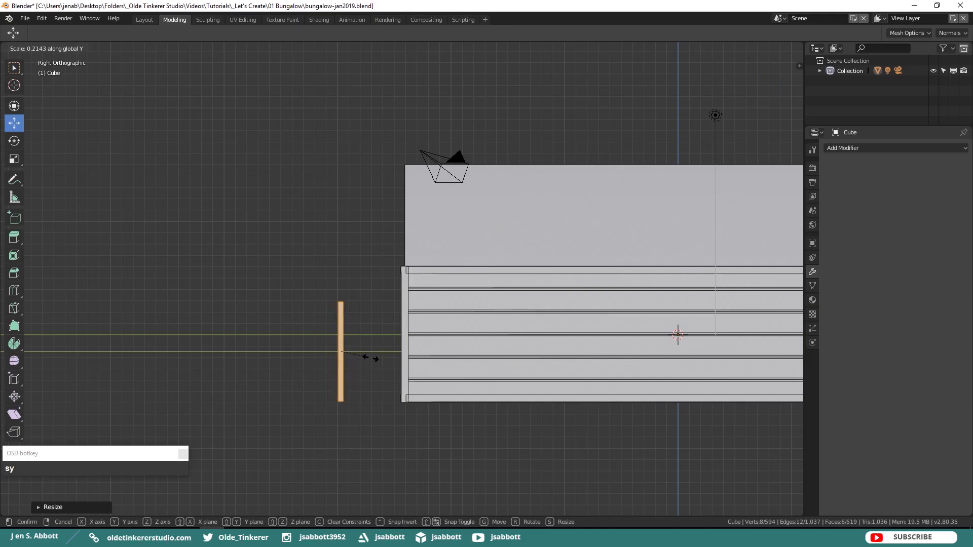
pyautogui.click(369, 358)
pyautogui.moveTo(376, 352); pyautogui.dragTo(433, 350)
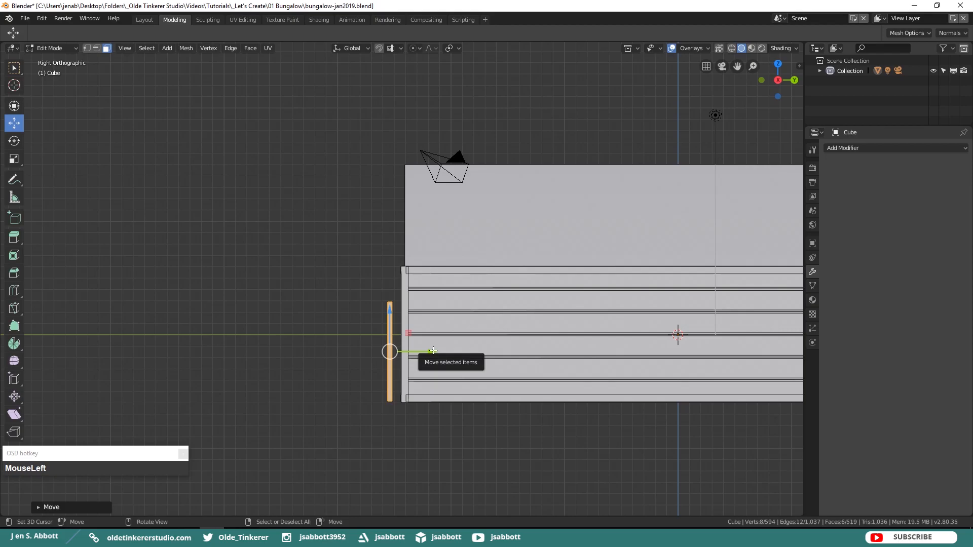
# Step: Inset the door block's front face with a thickness of about 0.078 to form a frame
pyautogui.press('KP_1')
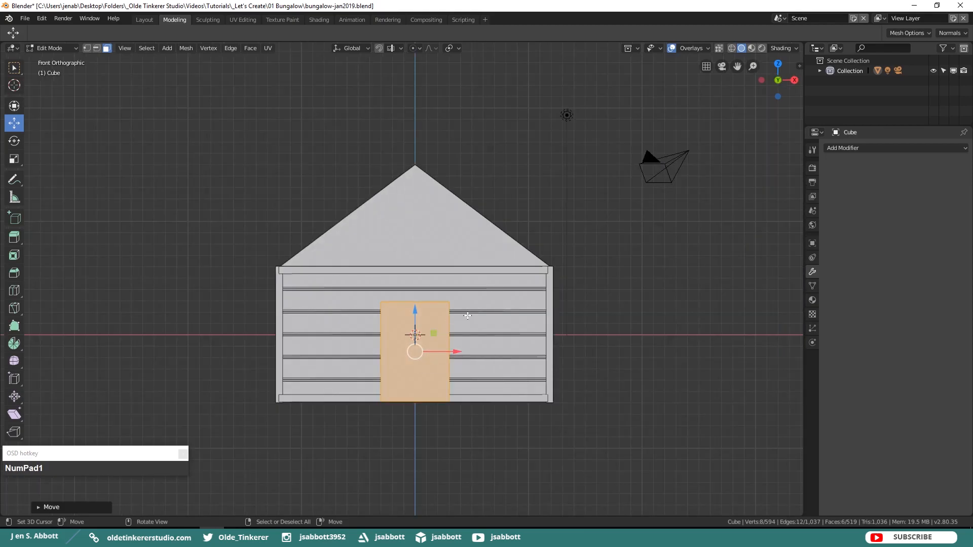
pyautogui.rightClick(435, 317)
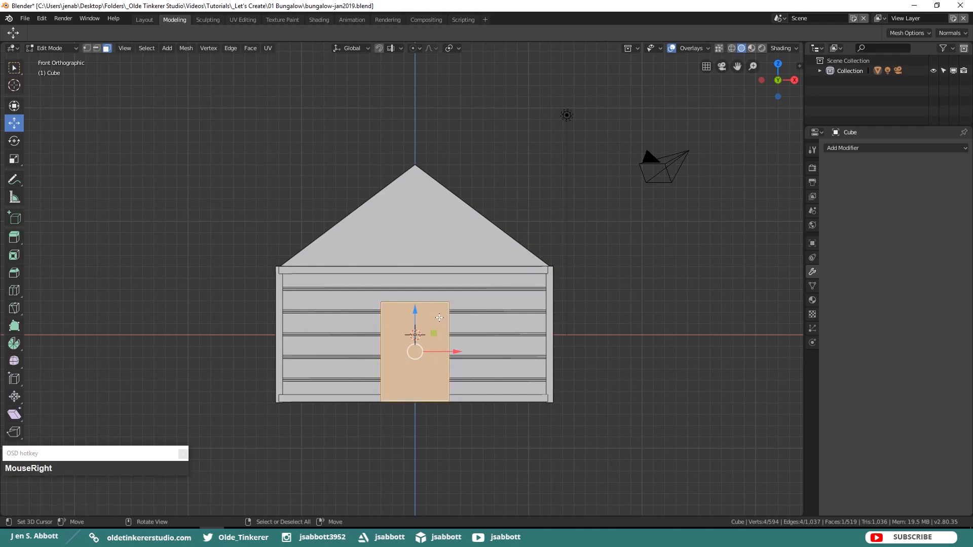
pyautogui.press('i')
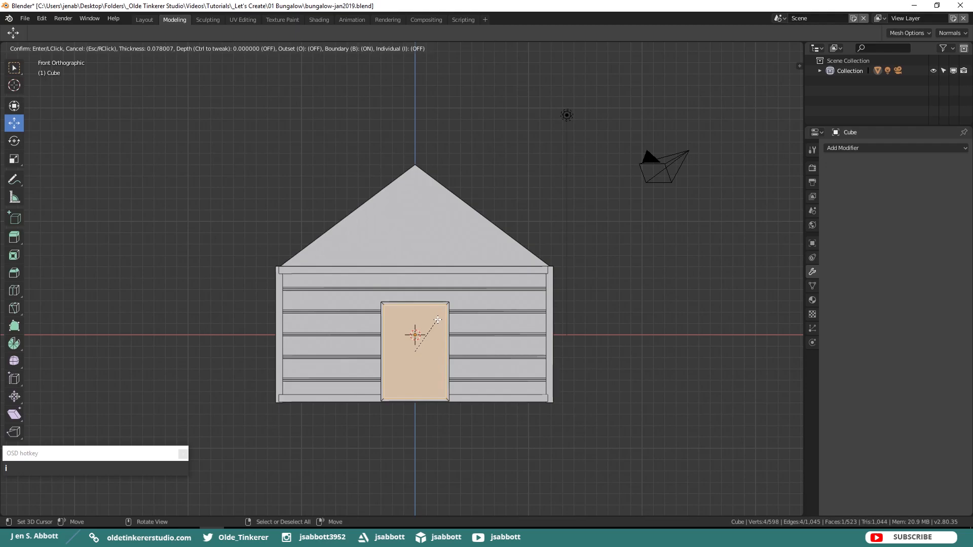
pyautogui.click(438, 320)
# Step: Extrude the inset door face about 0.18' inward along Y to recess the door within its frame
pyautogui.press('KP_3')
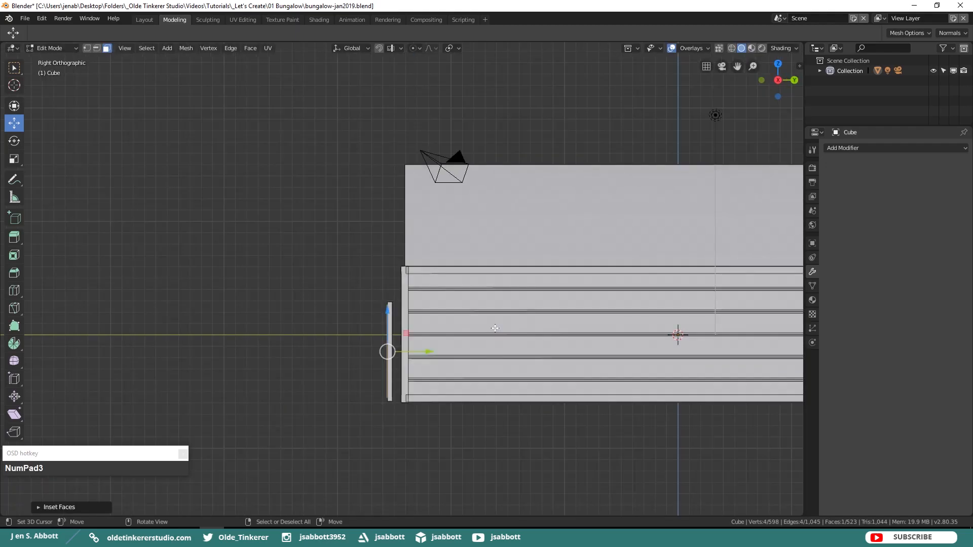
pyautogui.press('KP_4')
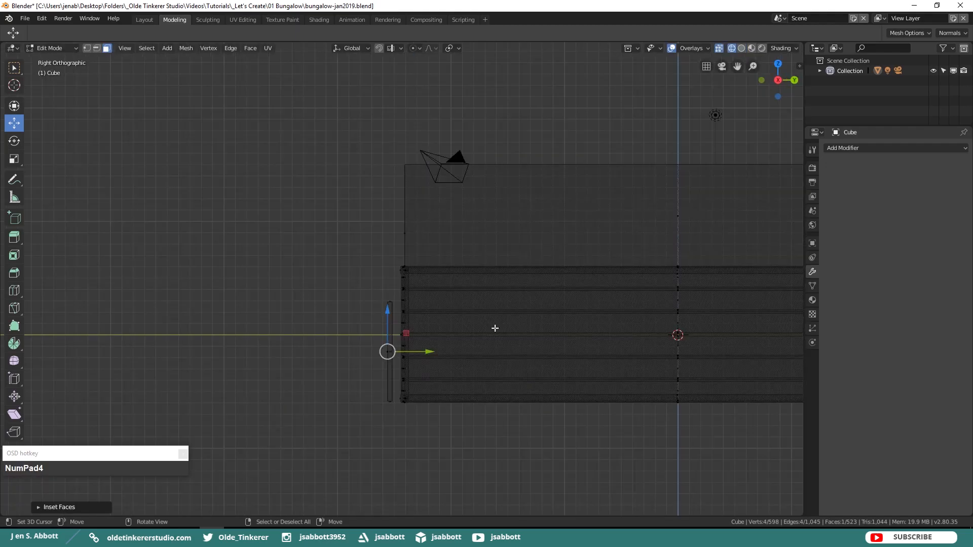
pyautogui.press('e')
pyautogui.press('y')
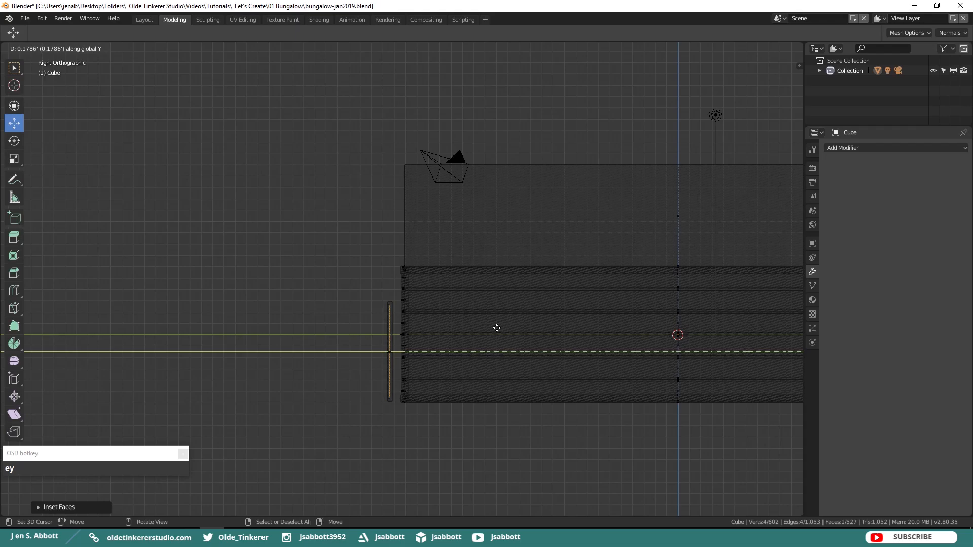
pyautogui.click(497, 328)
pyautogui.press('z')
pyautogui.press('KP_6')
pyautogui.press('KP_1')
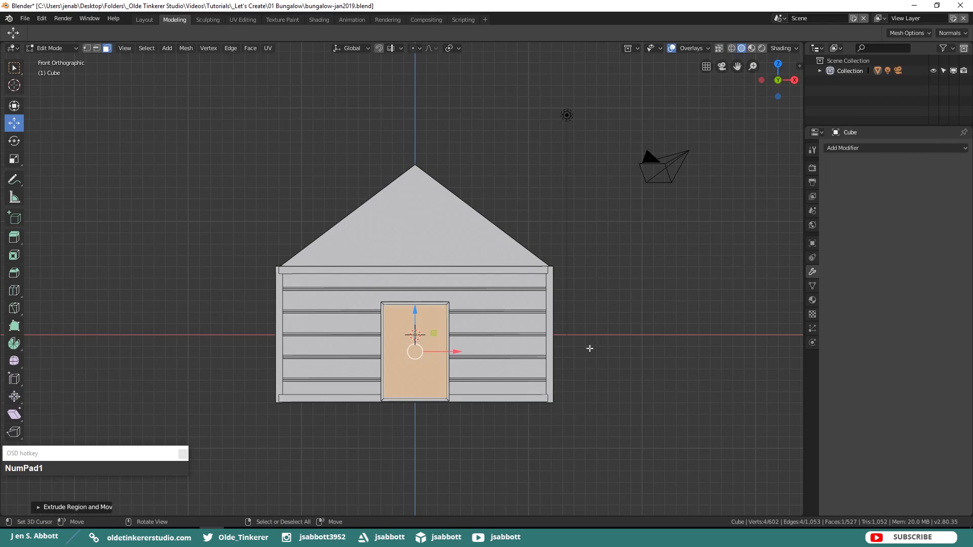
pyautogui.hotkey('alt', 'a')
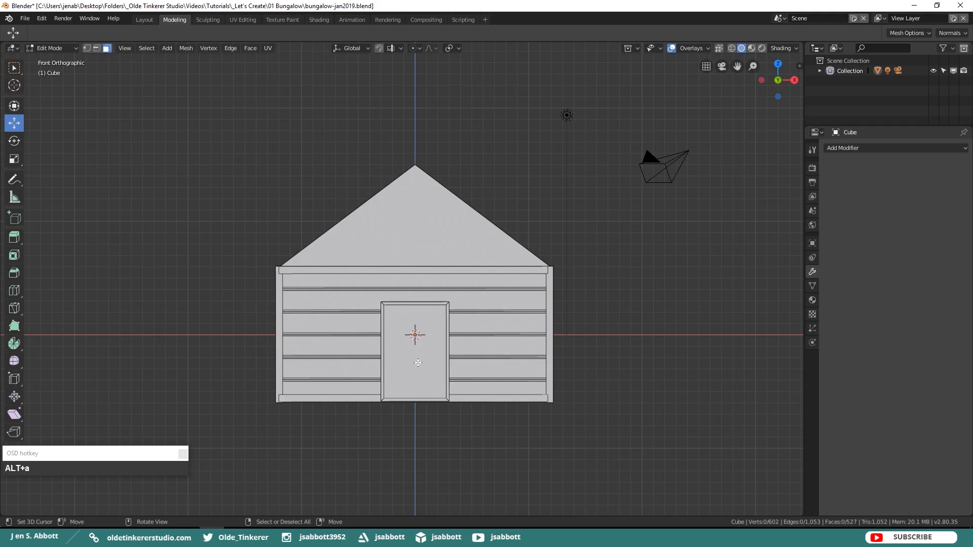
# Step: Add another cube to the mesh and move it along Y out in front of the door
pyautogui.scroll(2, 418, 363)
pyautogui.keyDown('shift'); pyautogui.moveTo(423, 401); pyautogui.dragTo(430, 321, button='middle'); pyautogui.keyUp('shift')
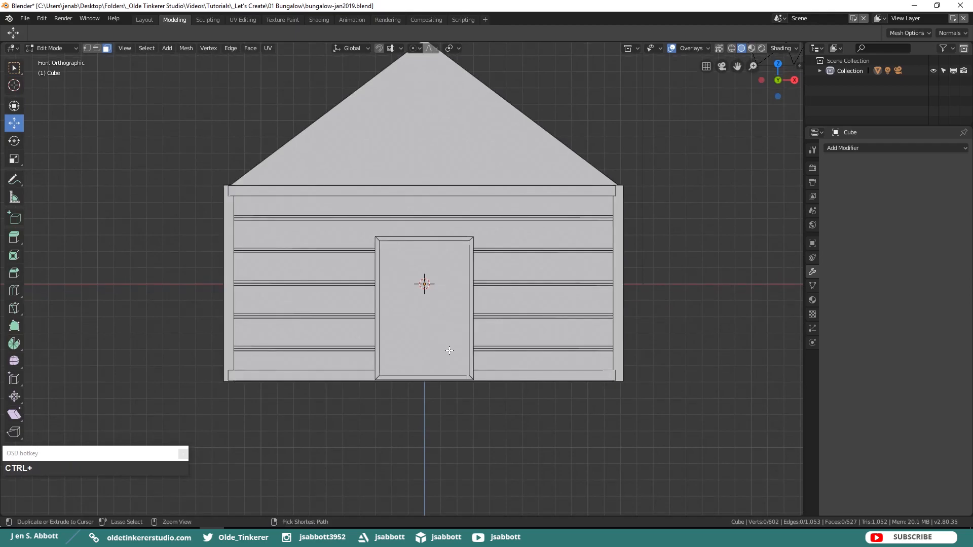
pyautogui.hotkey('shift', 'a')
pyautogui.click(449, 351)
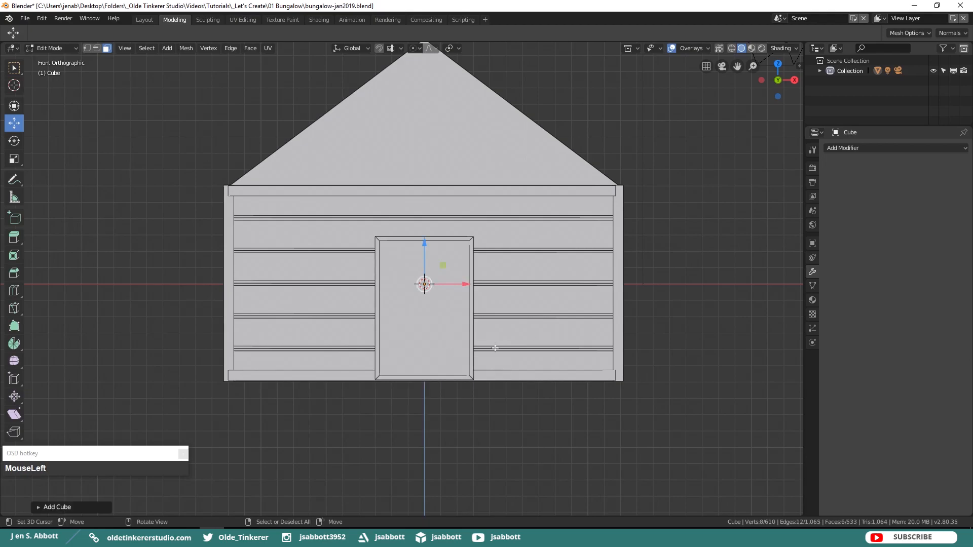
pyautogui.moveTo(686, 289); pyautogui.dragTo(620, 312, button='middle')
pyautogui.keyDown('shift'); pyautogui.moveTo(748, 292); pyautogui.dragTo(635, 309, button='middle'); pyautogui.keyUp('shift')
pyautogui.moveTo(709, 291); pyautogui.dragTo(275, 359)
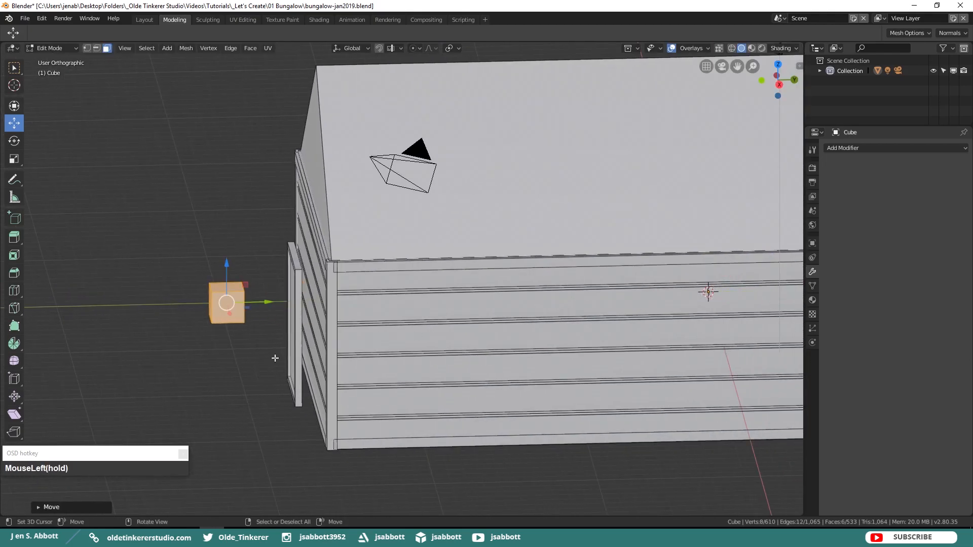
# Step: Narrow the cube along X to about 0.11, stretch it about 3.9 times along Z and place it near the door's right edge
pyautogui.press('KP_1')
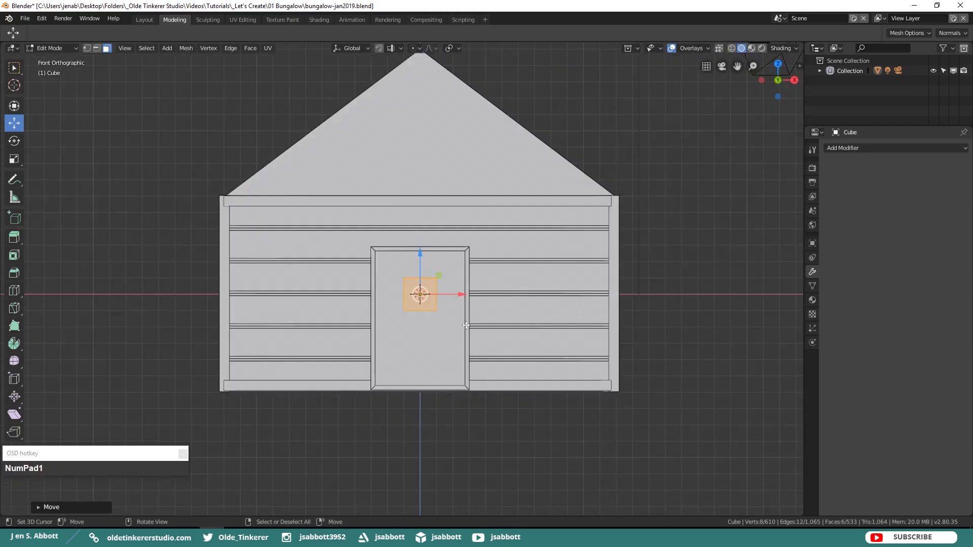
pyautogui.press('s')
pyautogui.press('x')
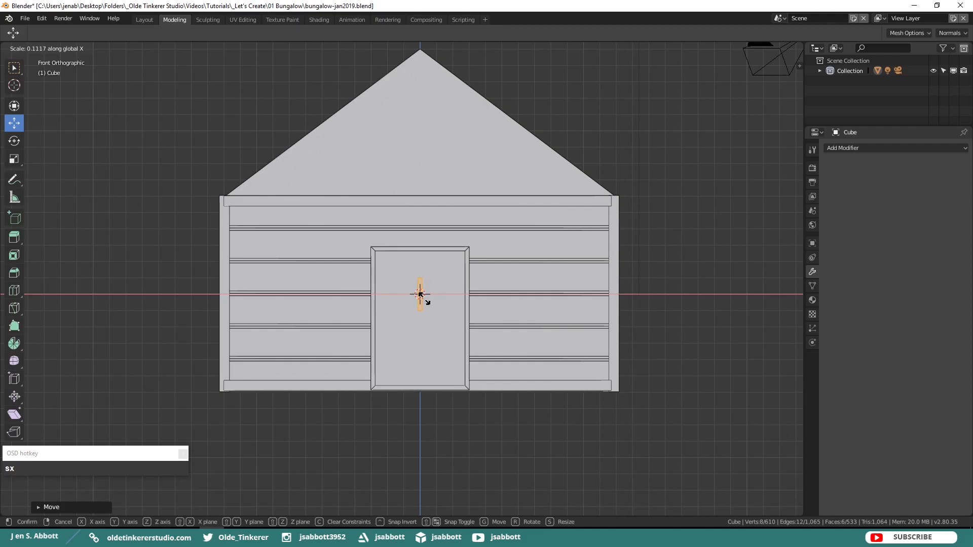
pyautogui.click(420, 295)
pyautogui.moveTo(459, 294); pyautogui.dragTo(489, 291)
pyautogui.press('s')
pyautogui.press('z')
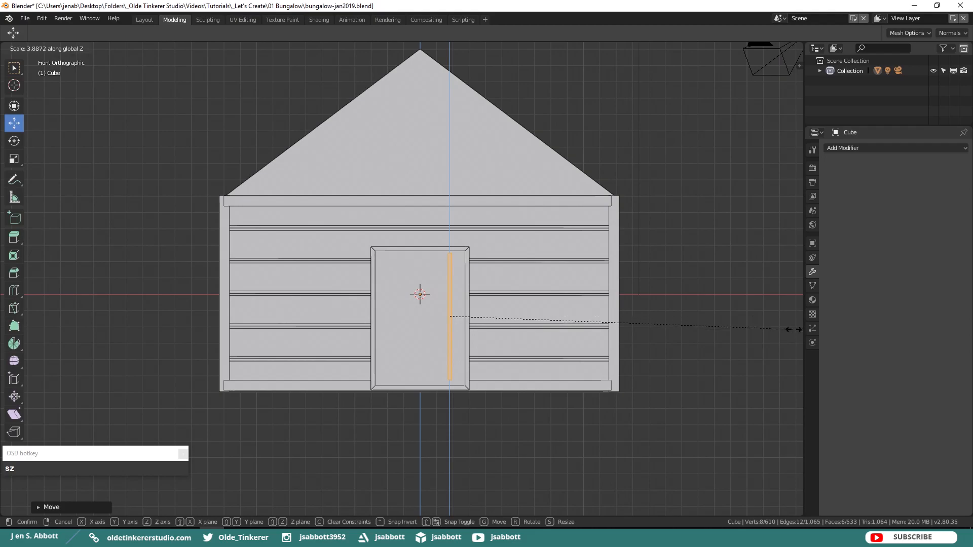
pyautogui.click(792, 329)
pyautogui.moveTo(490, 316); pyautogui.dragTo(496, 317)
# Step: Thin the vertical strip along Y and move it back against the recessed door face
pyautogui.press('s')
pyautogui.press('y')
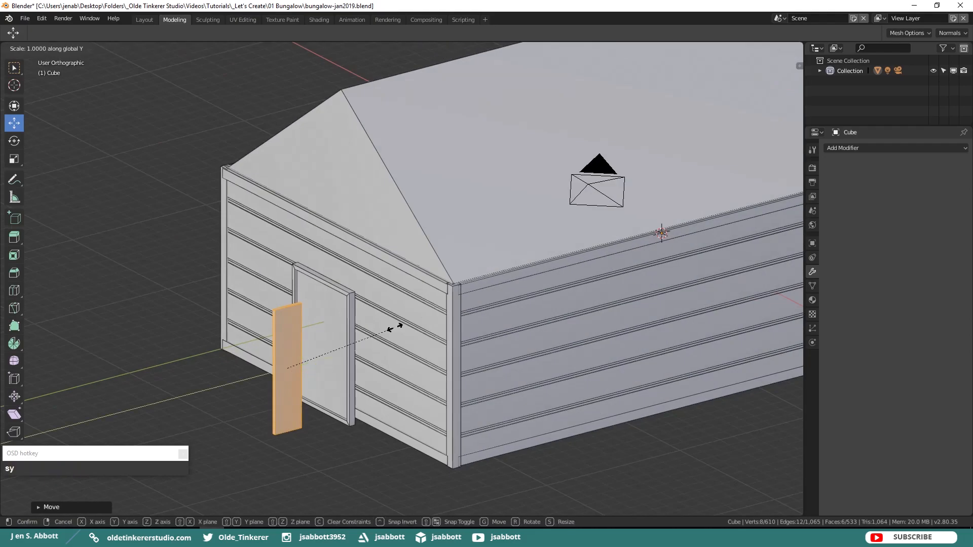
pyautogui.click(313, 359)
pyautogui.moveTo(320, 357); pyautogui.dragTo(377, 342)
# Step: Duplicate the vertical strip and move the copy along X to the door's left edge
pyautogui.press('KP_1')
pyautogui.hotkey('shift', 'd')
pyautogui.rightClick(498, 330)
pyautogui.moveTo(496, 318); pyautogui.dragTo(463, 318)
# Step: Duplicate the strip, rotate the copy 90 degrees and shorten it along X to span between the two vertical strips
pyautogui.hotkey('shift', 'd')
pyautogui.rightClick(513, 331)
pyautogui.press('r')
pyautogui.press('9')
pyautogui.press('0')
pyautogui.press('Return')
pyautogui.press('s')
pyautogui.press('x')
pyautogui.click(466, 314)
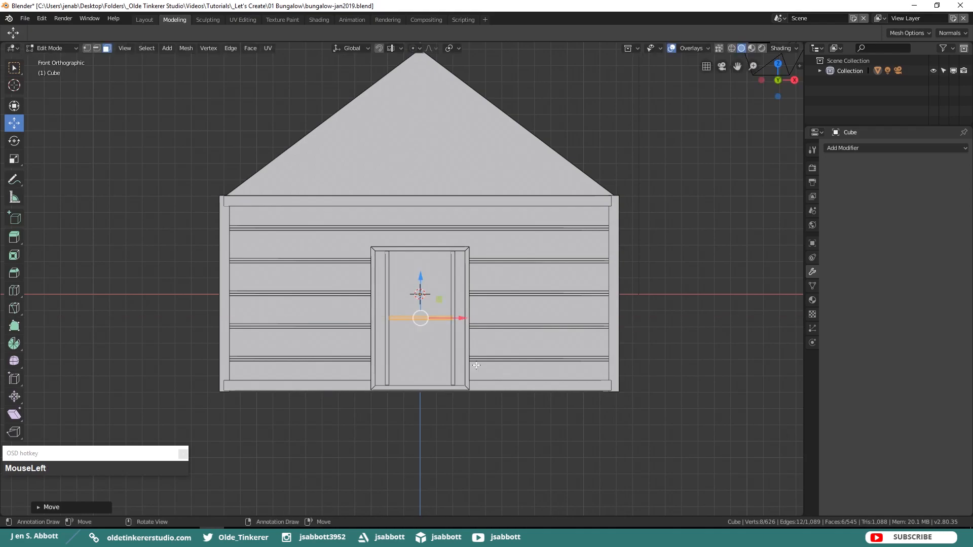
pyautogui.hotkey('alt', 'a')
# Step: Add a cube in front of the door, lower it beneath the horizontal strip and flatten it along Z into a panel
pyautogui.moveTo(475, 359); pyautogui.dragTo(426, 389, button='middle')
pyautogui.hotkey('shift', 'a')
pyautogui.click(602, 337)
pyautogui.moveTo(702, 224); pyautogui.dragTo(319, 312)
pyautogui.press('KP_1')
pyautogui.moveTo(420, 252); pyautogui.dragTo(420, 307)
pyautogui.press('s')
pyautogui.press('z')
pyautogui.click(467, 332)
# Step: Thin the panel block along Y and move it back against the door face
pyautogui.moveTo(526, 311); pyautogui.dragTo(345, 342, button='middle')
pyautogui.press('s')
pyautogui.press('y')
pyautogui.click(266, 351)
pyautogui.moveTo(302, 349); pyautogui.dragTo(342, 343)
# Step: Inset the door panel's front face and extrude the inset by about -0.04' along Y
pyautogui.rightClick(302, 351)
pyautogui.press('KP_1')
pyautogui.press('i')
pyautogui.click(537, 291)
pyautogui.moveTo(527, 299); pyautogui.dragTo(319, 381, button='middle')
pyautogui.press('e')
pyautogui.press('y')
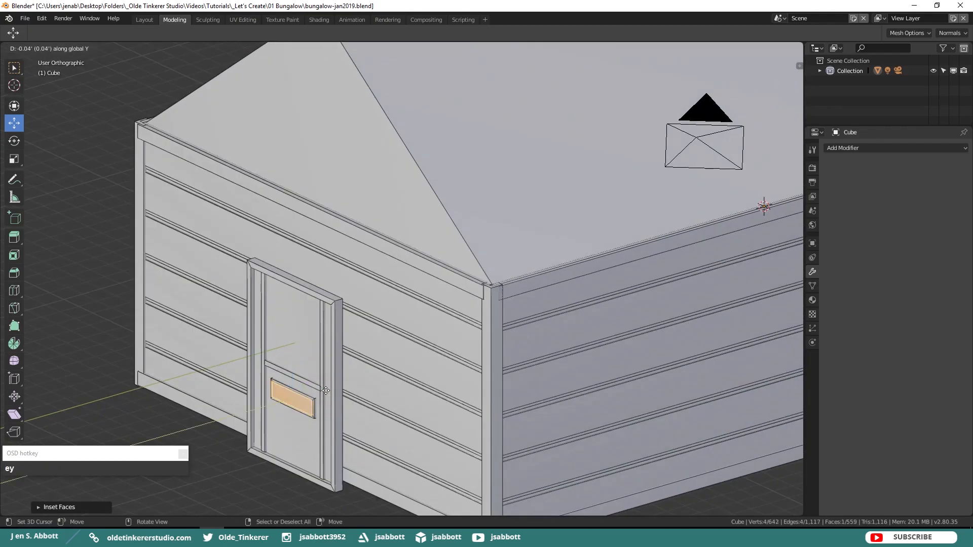
pyautogui.click(325, 390)
pyautogui.hotkey('alt', 'a')
# Step: Duplicate the finished door panel and move the copy down along Z directly below the first
pyautogui.scroll(2, 326, 391)
pyautogui.press('l')
pyautogui.press('KP_1')
pyautogui.hotkey('shift', 'd')
pyautogui.rightClick(442, 223)
pyautogui.moveTo(441, 223); pyautogui.dragTo(446, 264)
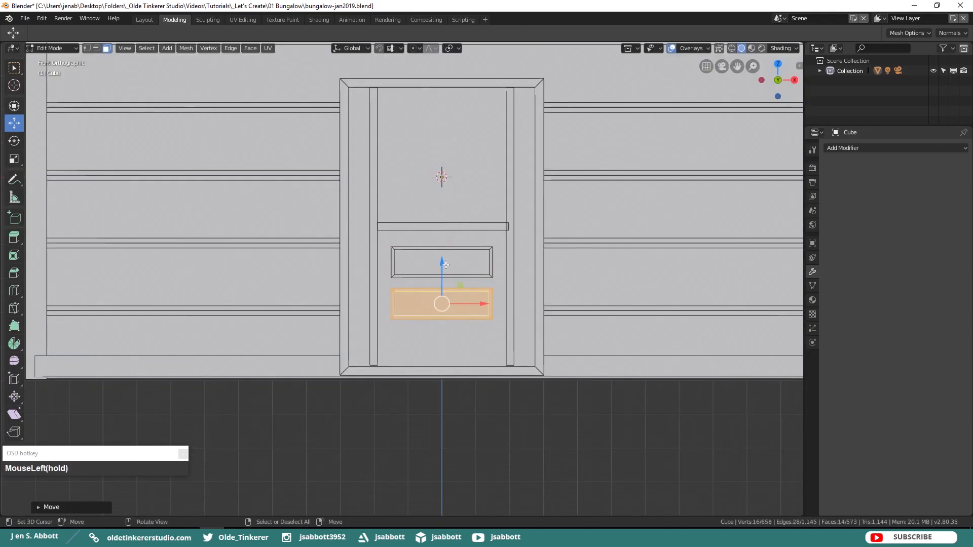
# Step: Duplicate the second door panel and move the copy down along Z near the bottom of the door
pyautogui.hotkey('shift', 'd')
pyautogui.rightClick(446, 264)
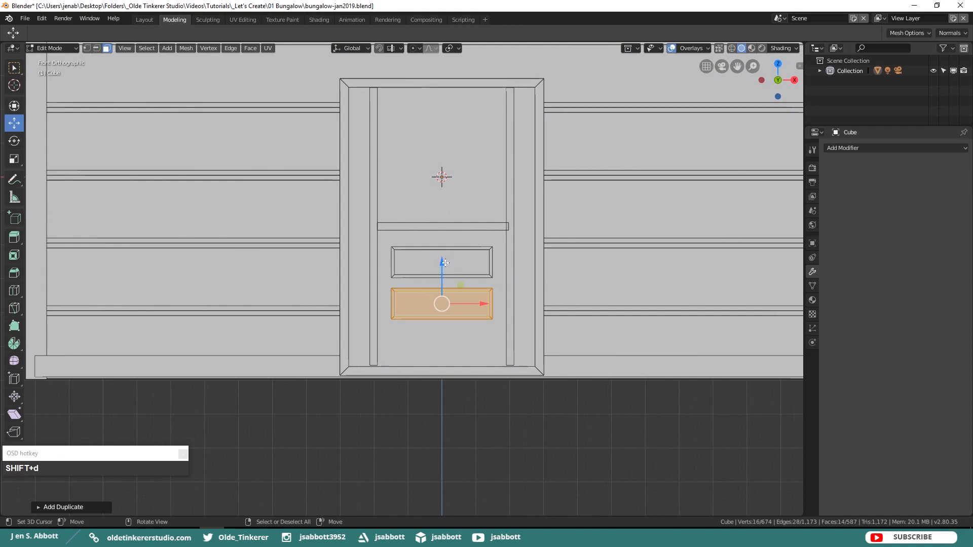
pyautogui.moveTo(441, 263); pyautogui.dragTo(439, 300)
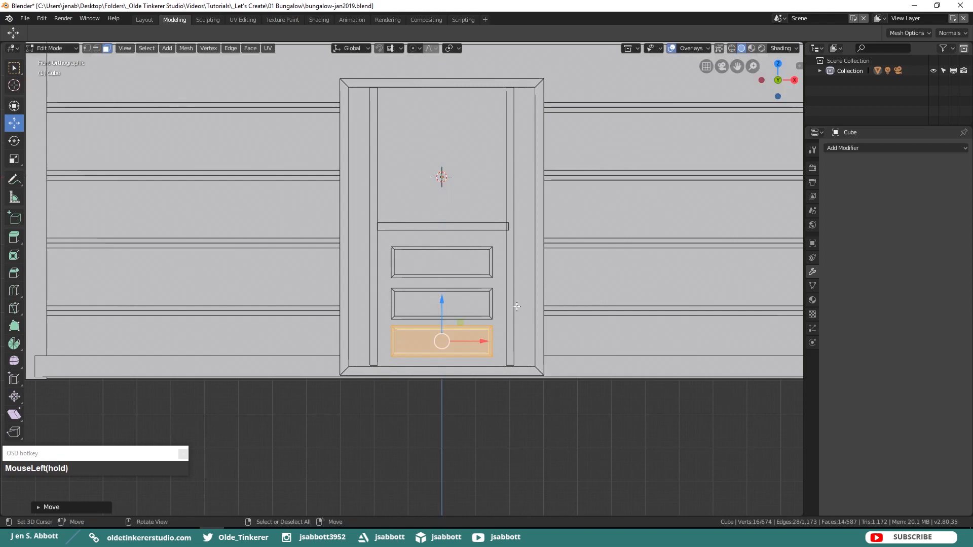
pyautogui.hotkey('alt', 'a')
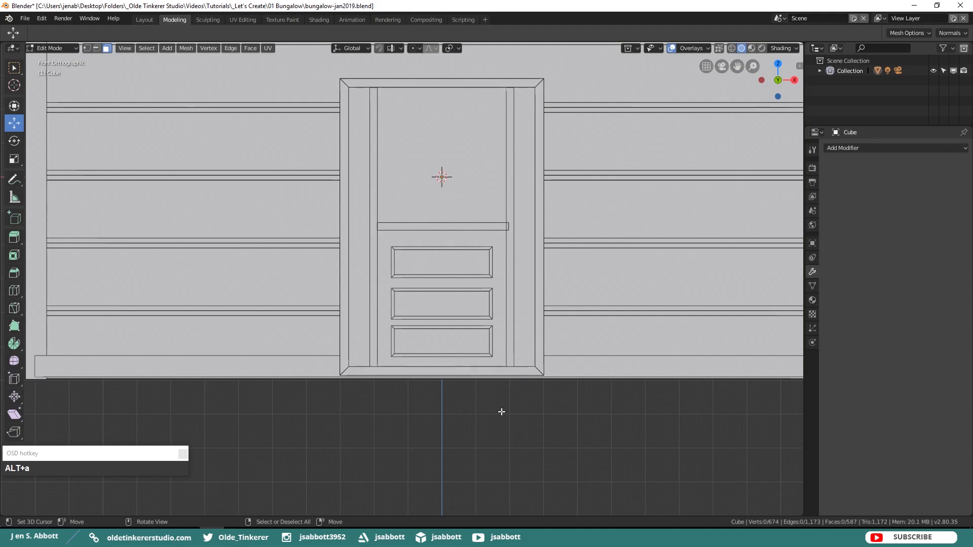
# Step: Select every linked part of the front door and its frame and move them together along Y against the front wall
pyautogui.moveTo(459, 319); pyautogui.dragTo(401, 325, button='middle')
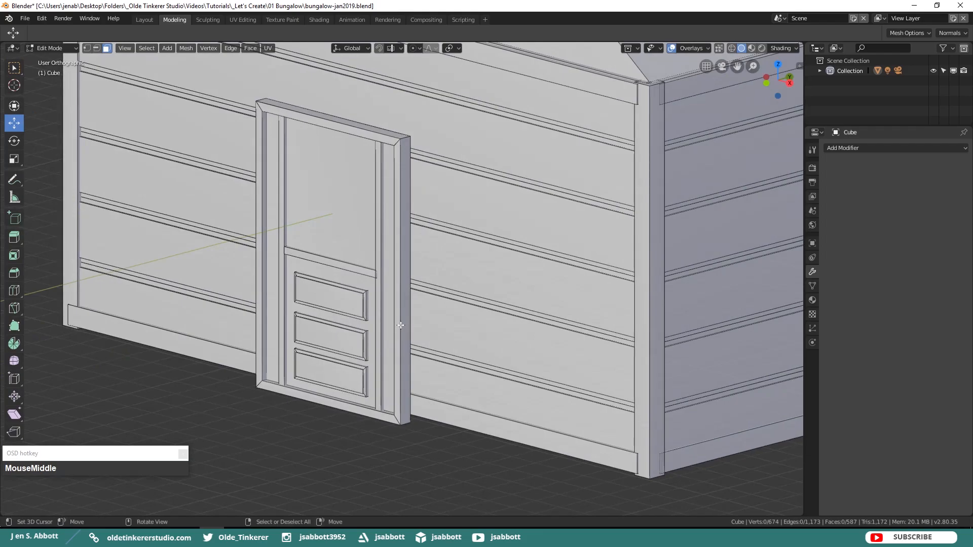
pyautogui.press('l')
pyautogui.press('l')
pyautogui.press('l')
pyautogui.press('l')
pyautogui.press('l')
pyautogui.press('l')
pyautogui.press('l')
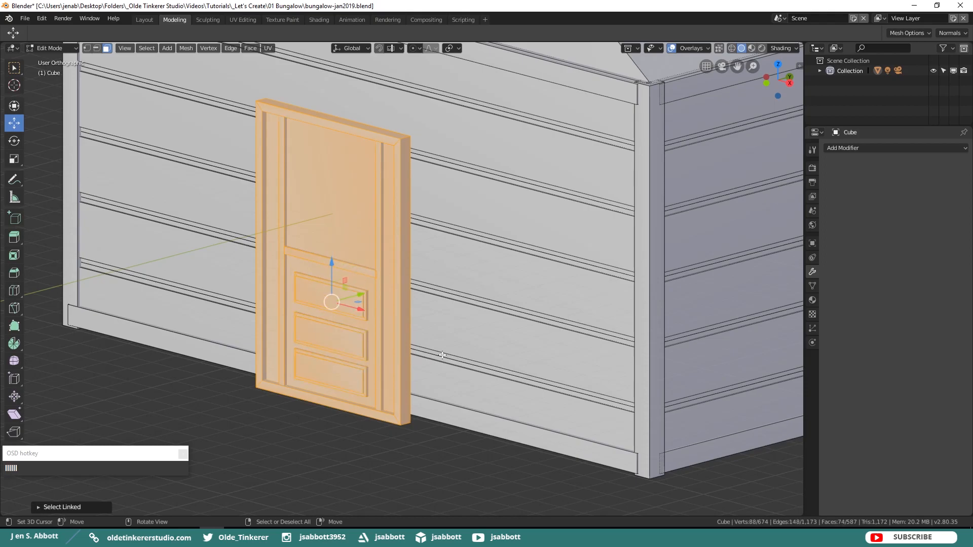
pyautogui.press('KP_3')
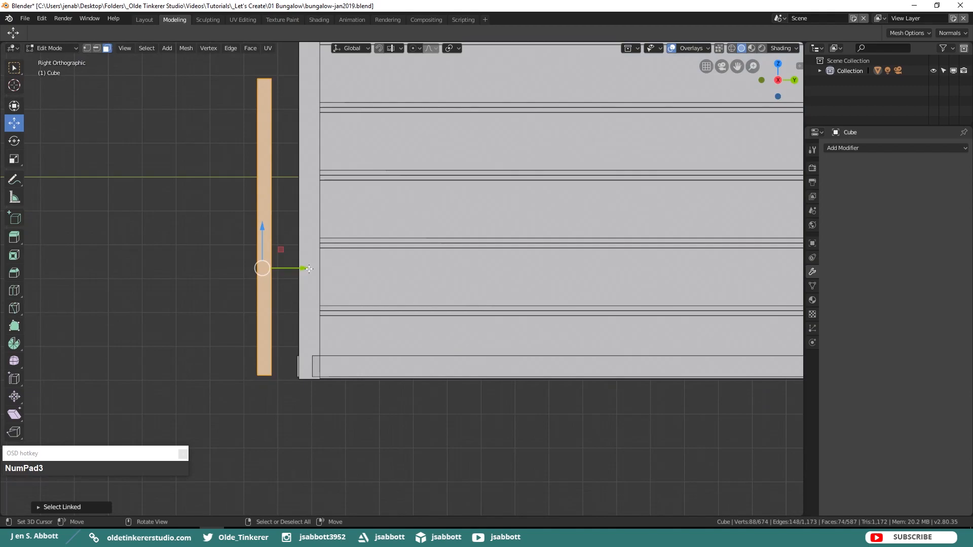
pyautogui.press('z')
pyautogui.press('KP_4')
pyautogui.moveTo(303, 268); pyautogui.dragTo(333, 264)
pyautogui.press('z')
pyautogui.press('KP_6')
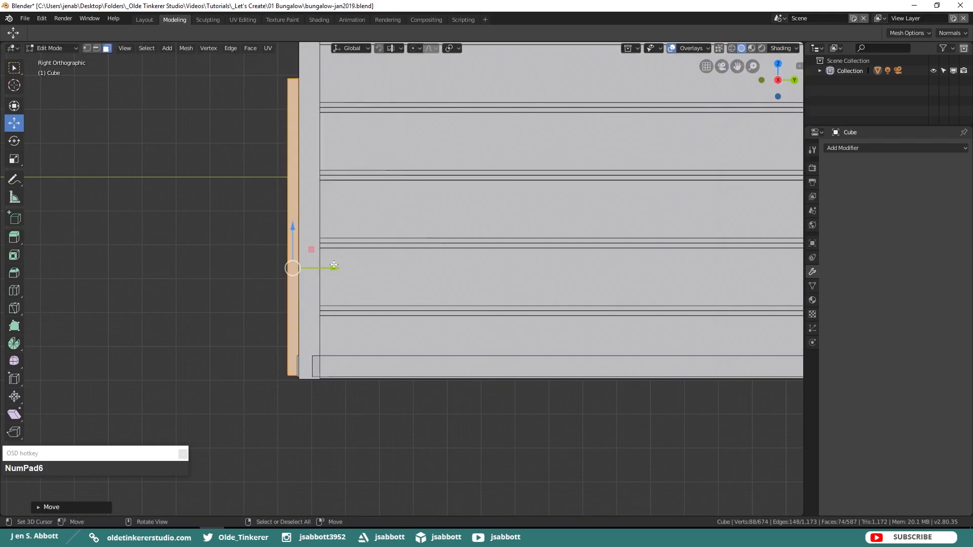
pyautogui.moveTo(235, 271); pyautogui.dragTo(278, 279, button='middle')
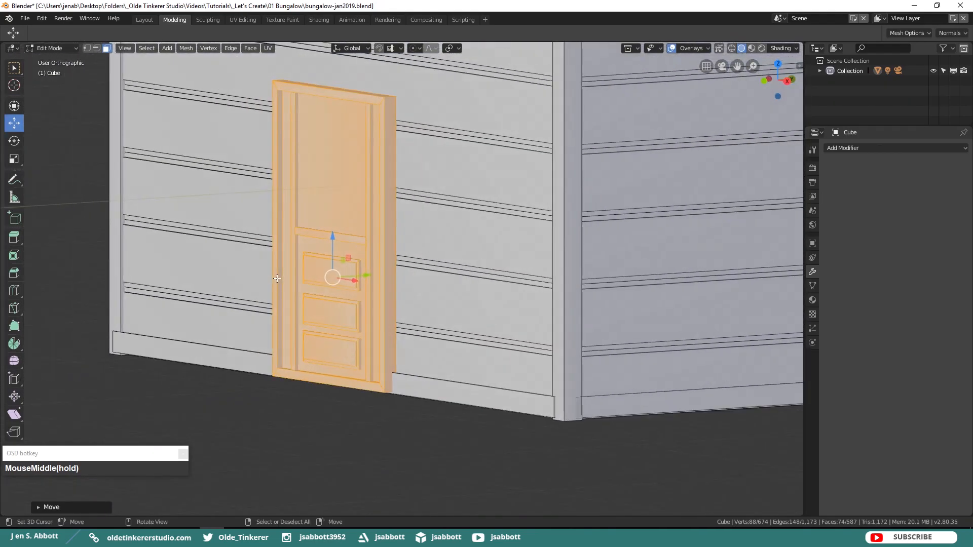
pyautogui.hotkey('alt', 'a')
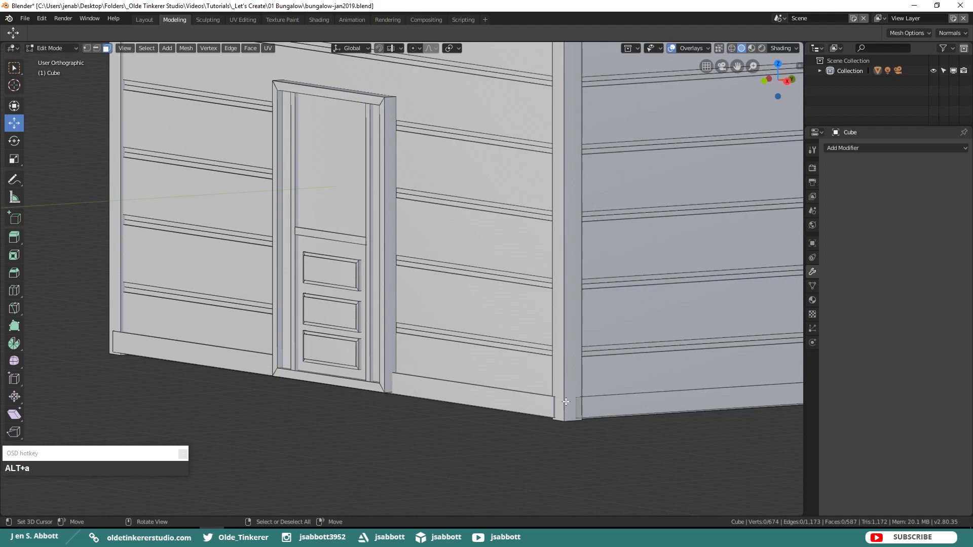
# Step: Hide the right front corner post and pull the base trim board's right end face along X to the door frame's left edge
pyautogui.press('l')
pyautogui.press('h')
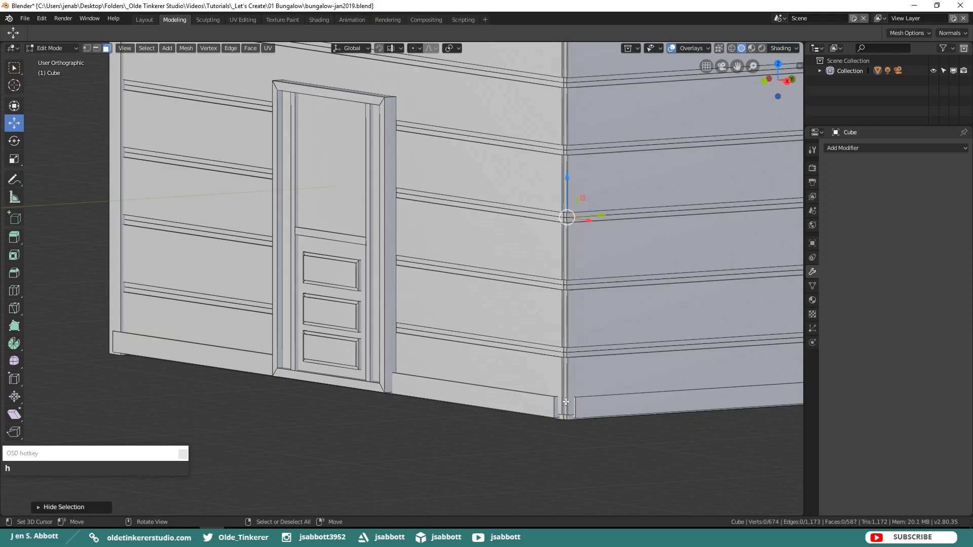
pyautogui.rightClick(557, 405)
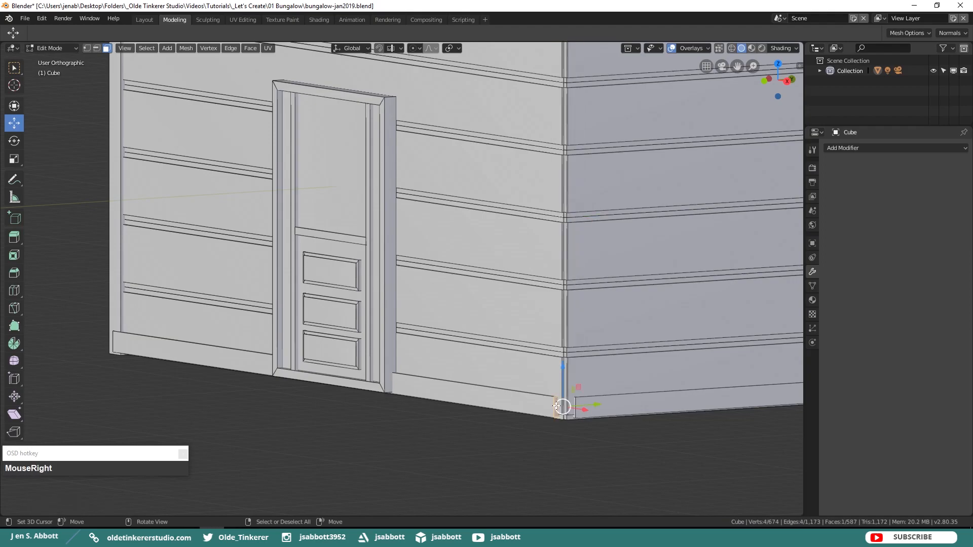
pyautogui.press('KP_1')
pyautogui.scroll(-2, 677, 422)
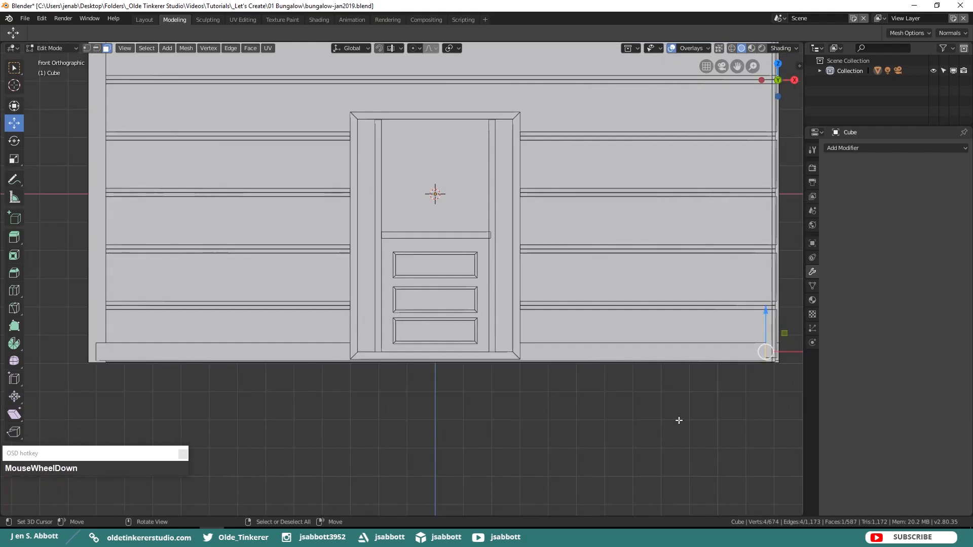
pyautogui.moveTo(749, 341); pyautogui.dragTo(400, 339)
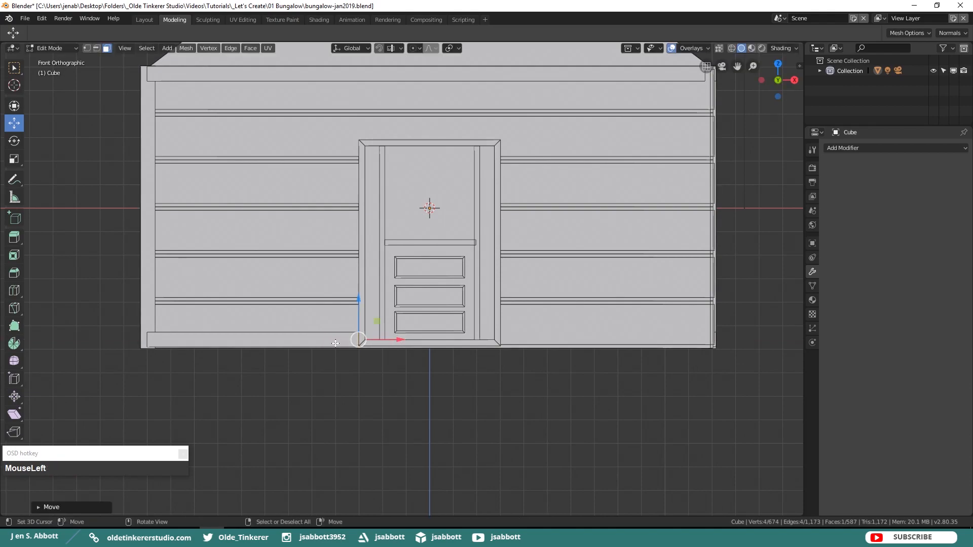
# Step: Duplicate the shortened base trim board along X to the right side of the door, then reveal the hidden corner post
pyautogui.press('l')
pyautogui.hotkey('shift', 'd')
pyautogui.rightClick(332, 343)
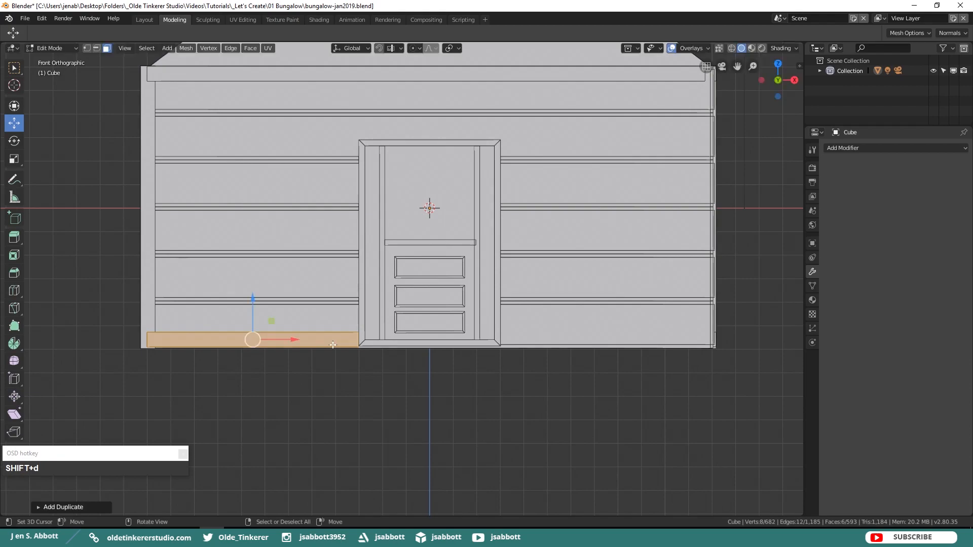
pyautogui.moveTo(304, 341); pyautogui.dragTo(651, 337)
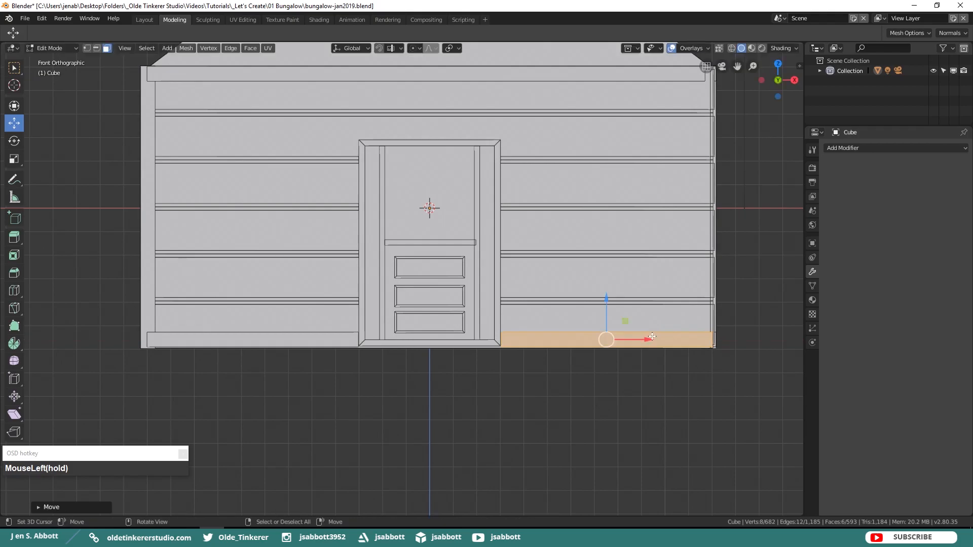
pyautogui.hotkey('alt', 'a')
pyautogui.hotkey('alt', 'h')
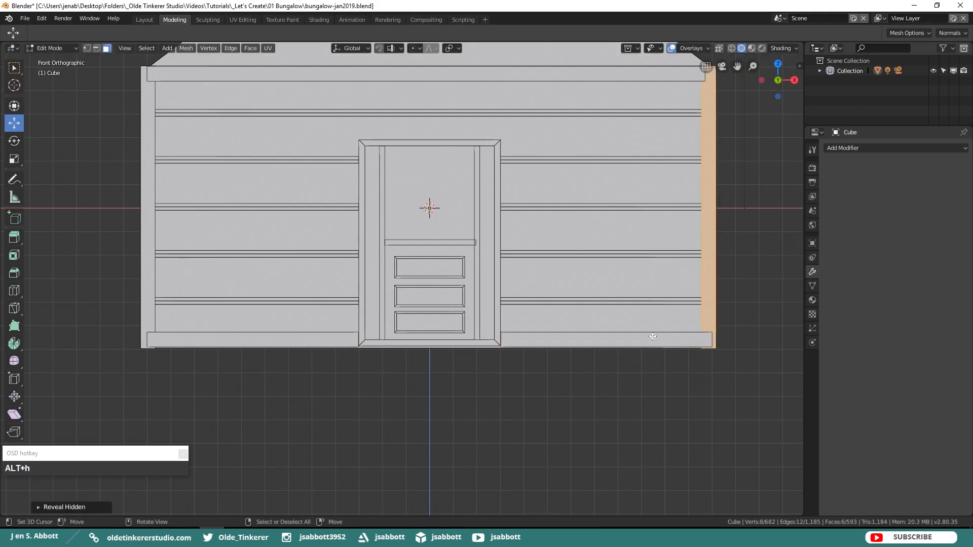
pyautogui.hotkey('alt', 'a')
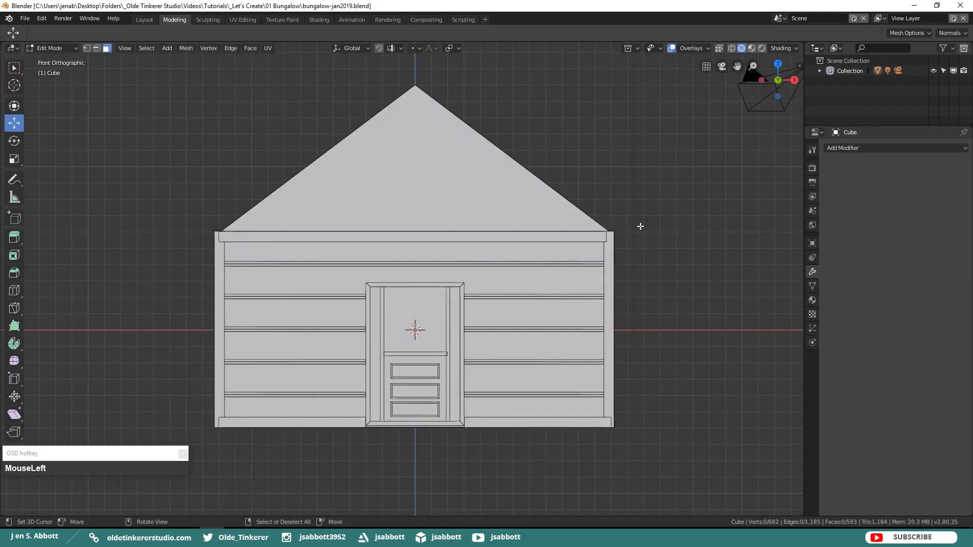
# Step: Add a UV sphere for the doorknob and move it along Y out in front of the house
pyautogui.hotkey('shift', 'a')
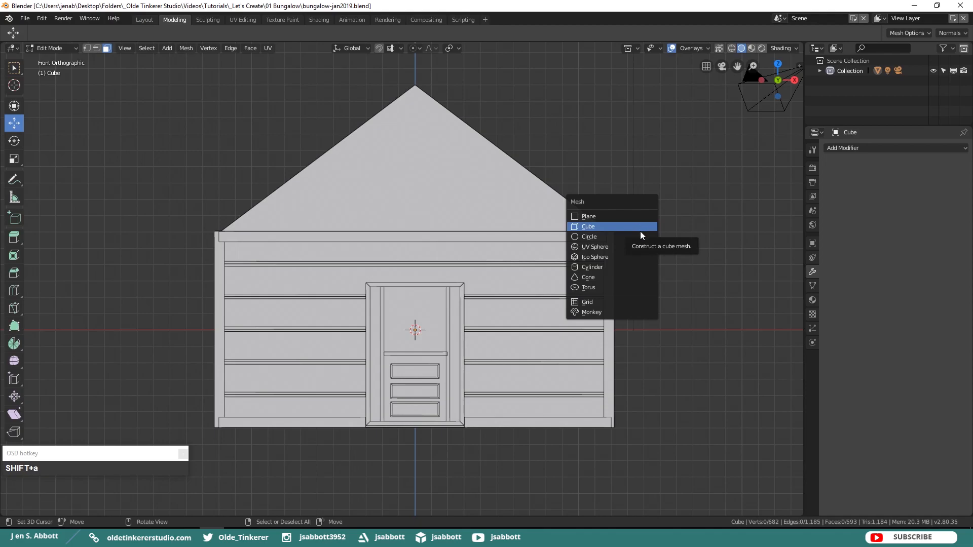
pyautogui.click(639, 246)
pyautogui.moveTo(682, 238); pyautogui.dragTo(765, 300, button='middle')
pyautogui.moveTo(761, 304); pyautogui.dragTo(230, 380)
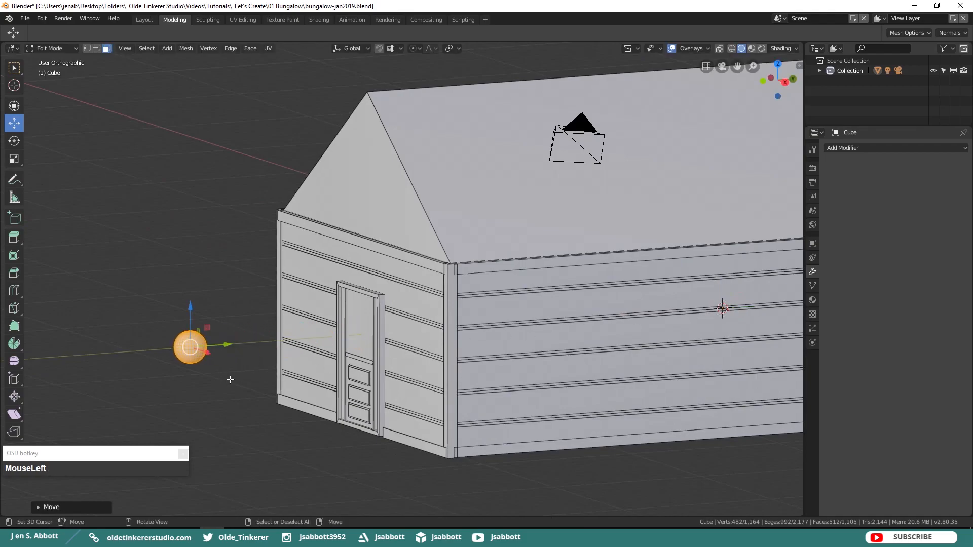
pyautogui.press('KP_3')
pyautogui.keyDown('shift'); pyautogui.moveTo(217, 374); pyautogui.dragTo(319, 364, button='middle'); pyautogui.keyUp('shift')
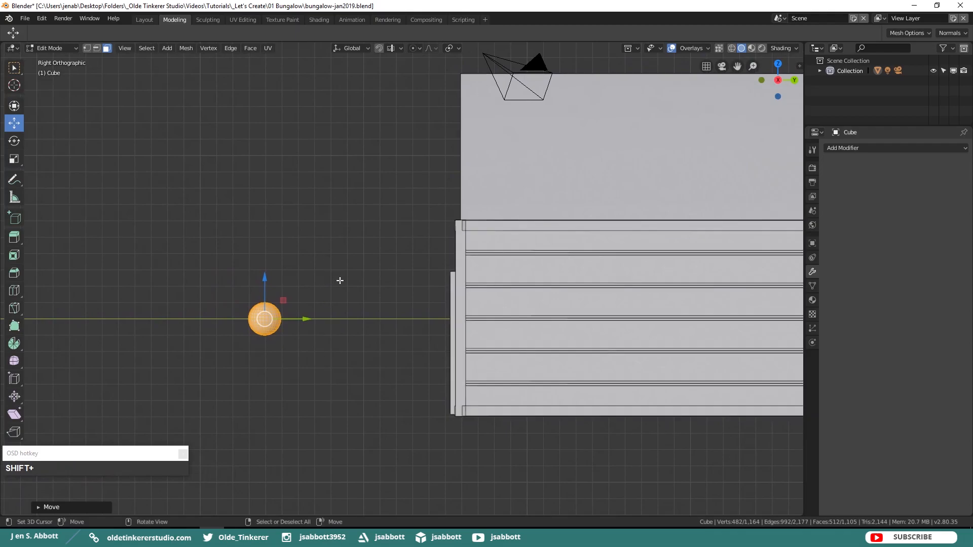
# Step: Rotate the sphere 90° about X so that its pole faces the door
pyautogui.press('r')
pyautogui.press('x')
pyautogui.press('KP_9')
pyautogui.press('KP_0')
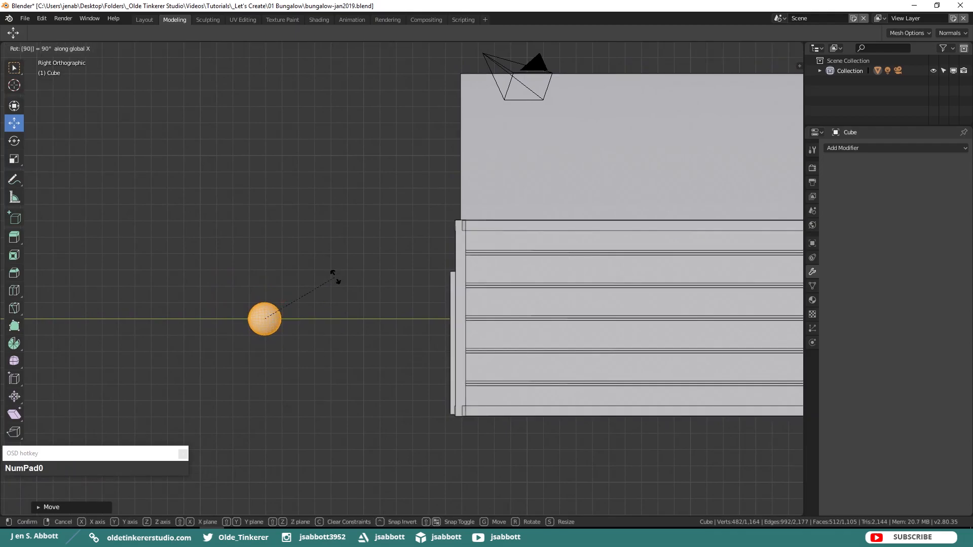
pyautogui.click(334, 276)
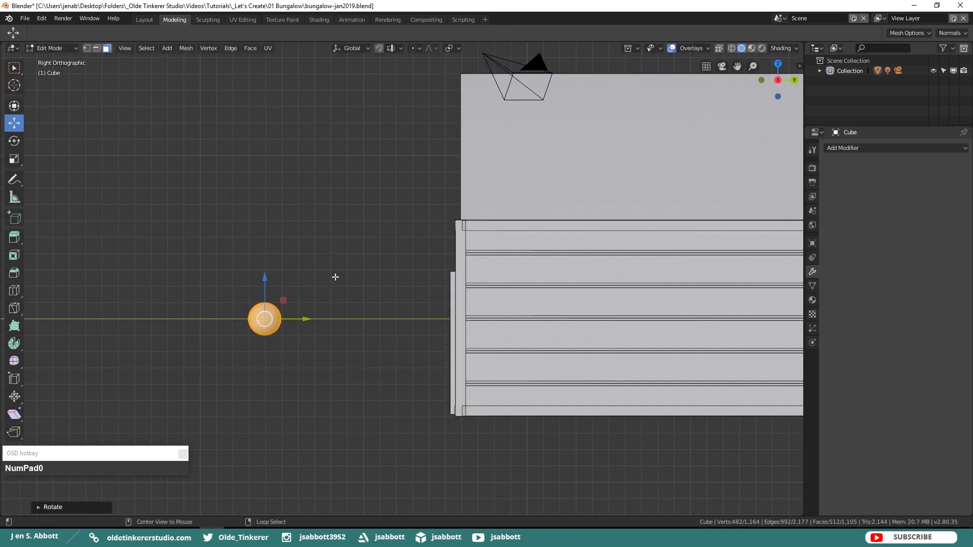
# Step: Circle-select the round cap of faces around the sphere's house-facing pole and deselect the stray faces outside the ring
pyautogui.hotkey('alt', 'a')
pyautogui.scroll(3, 333, 302)
pyautogui.keyDown('shift'); pyautogui.moveTo(219, 316); pyautogui.dragTo(537, 167, button='middle'); pyautogui.keyUp('shift')
pyautogui.moveTo(562, 197); pyautogui.dragTo(518, 225, button='middle')
pyautogui.scroll(-2, 518, 225)
pyautogui.scroll(6, 513, 238)
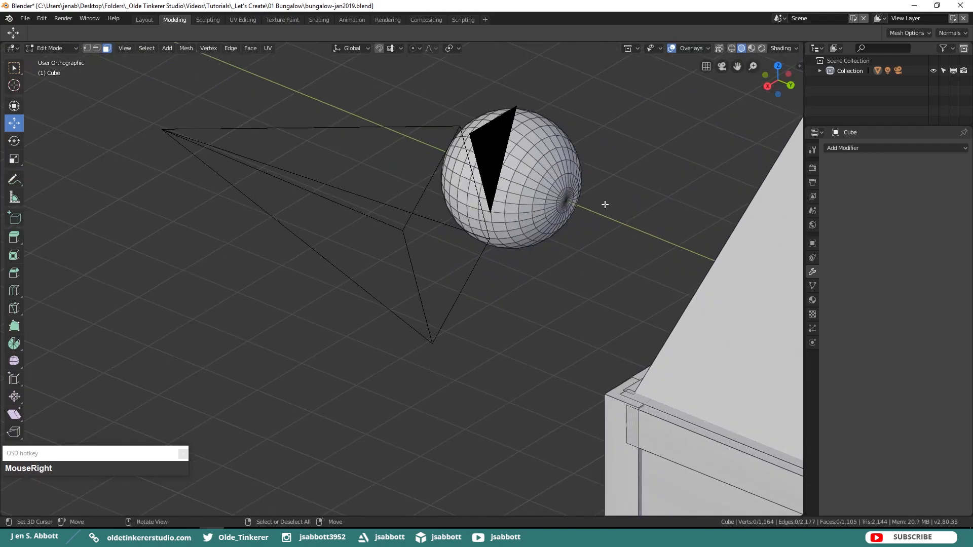
pyautogui.press('c')
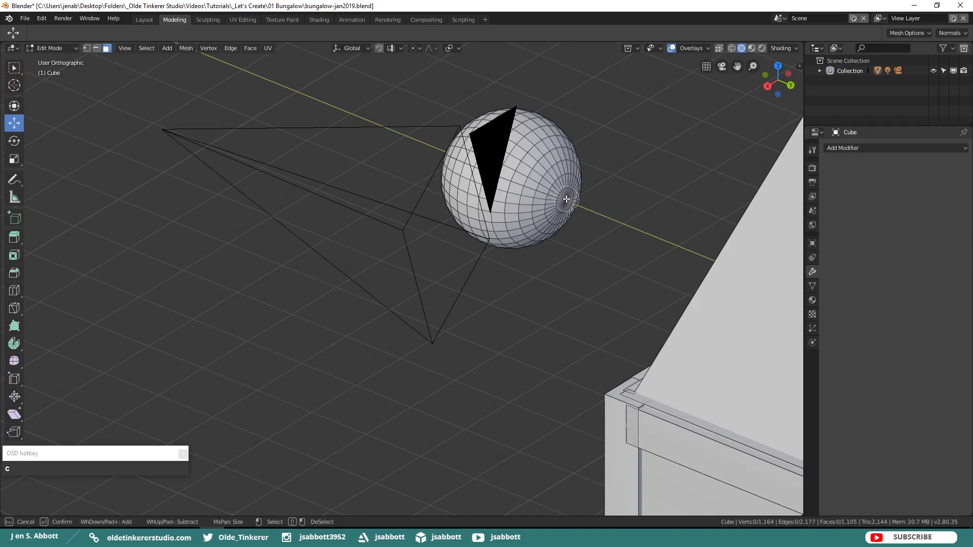
pyautogui.moveTo(566, 199); pyautogui.dragTo(559, 210)
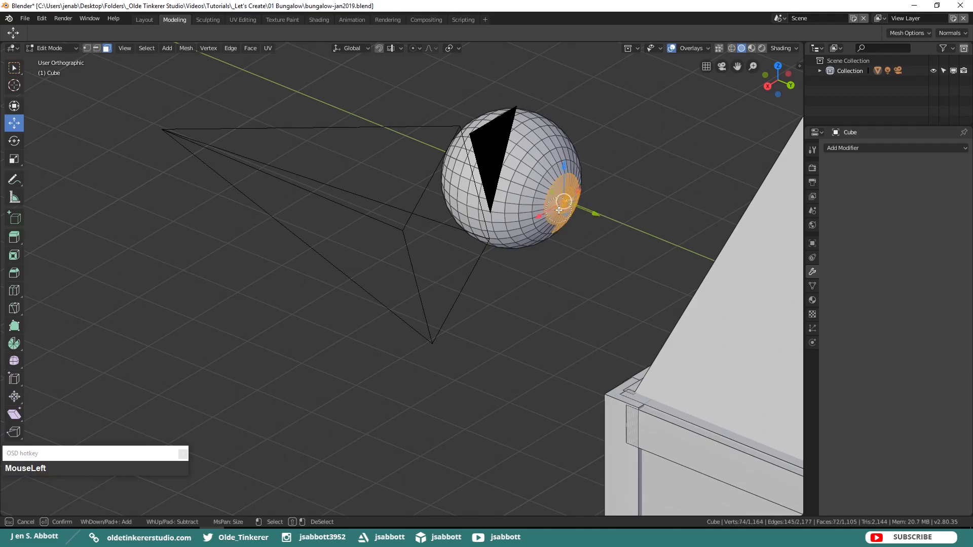
pyautogui.rightClick(559, 210)
pyautogui.moveTo(595, 209); pyautogui.dragTo(487, 200, button='middle')
pyautogui.keyDown('shift'); pyautogui.rightClick(196, 169); pyautogui.keyUp('shift')
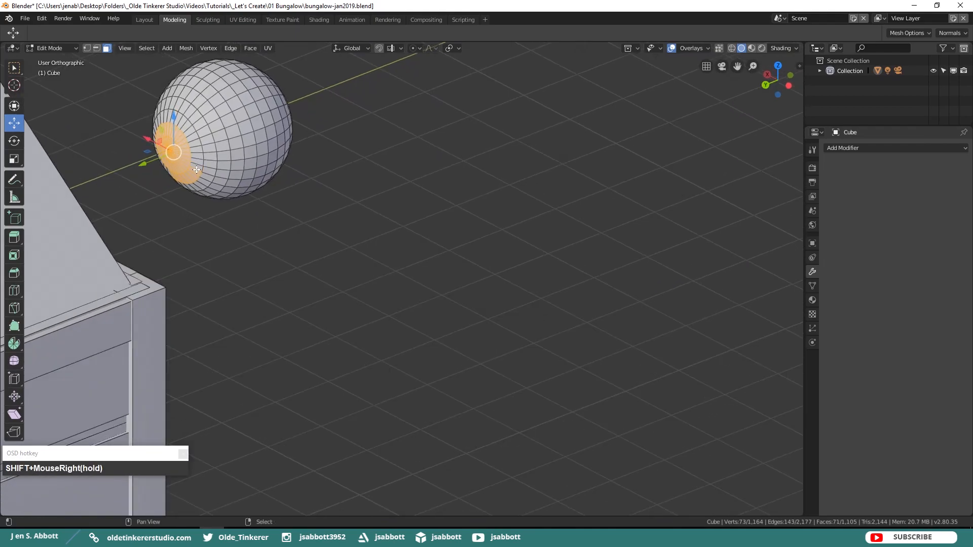
pyautogui.keyDown('shift'); pyautogui.rightClick(195, 172); pyautogui.keyUp('shift')
pyautogui.keyDown('shift'); pyautogui.rightClick(194, 176); pyautogui.keyUp('shift')
pyautogui.keyDown('shift'); pyautogui.rightClick(191, 178); pyautogui.keyUp('shift')
pyautogui.keyDown('shift'); pyautogui.rightClick(188, 180); pyautogui.keyUp('shift')
pyautogui.keyDown('shift'); pyautogui.rightClick(183, 181); pyautogui.keyUp('shift')
pyautogui.keyDown('shift'); pyautogui.rightClick(173, 180); pyautogui.keyUp('shift')
pyautogui.keyDown('shift'); pyautogui.rightClick(174, 178); pyautogui.keyUp('shift')
pyautogui.moveTo(174, 178); pyautogui.dragTo(339, 170, button='middle')
# Step: Extrude the selected cap about 1.046' along Y as the knob's stem and flatten its end by scaling Y to 0
pyautogui.press('KP_3')
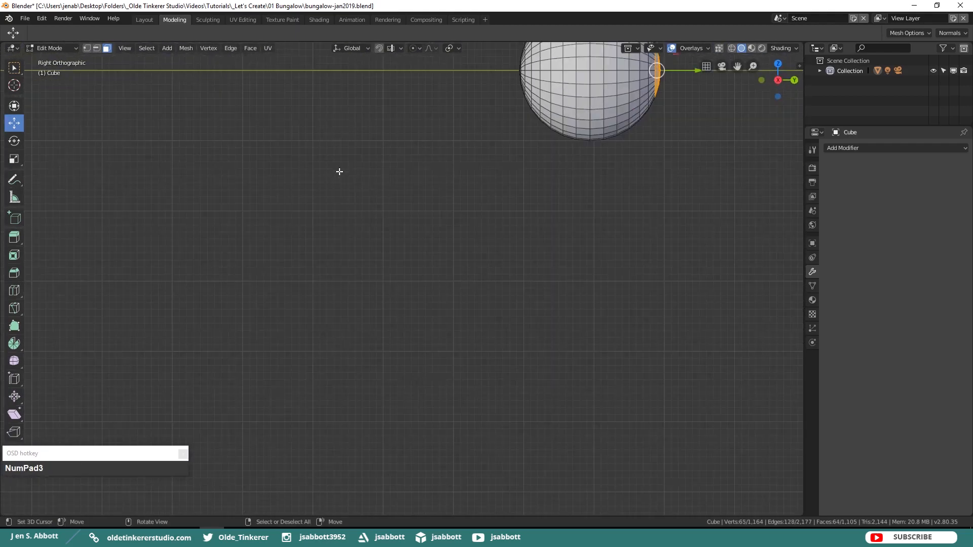
pyautogui.keyDown('shift'); pyautogui.moveTo(585, 133); pyautogui.dragTo(444, 296, button='middle'); pyautogui.keyUp('shift')
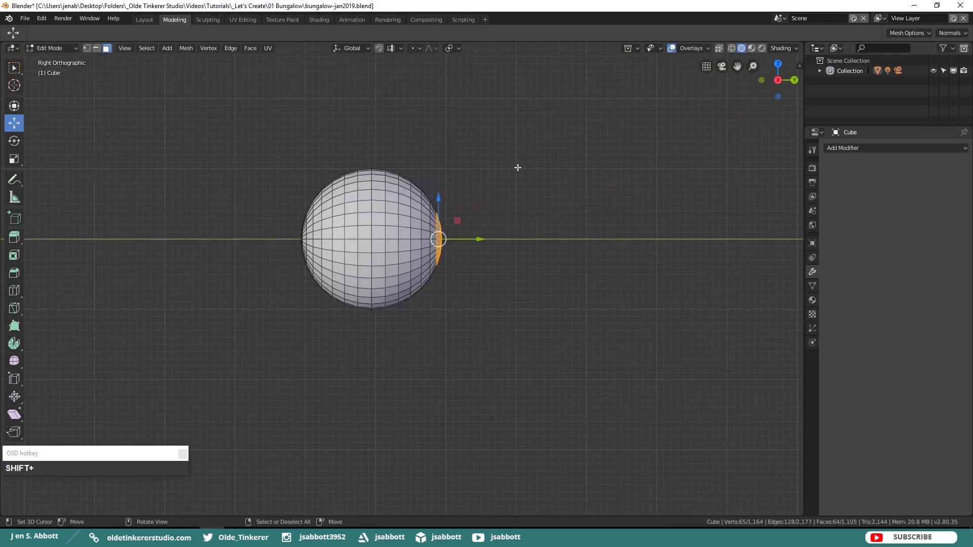
pyautogui.press('e')
pyautogui.press('y')
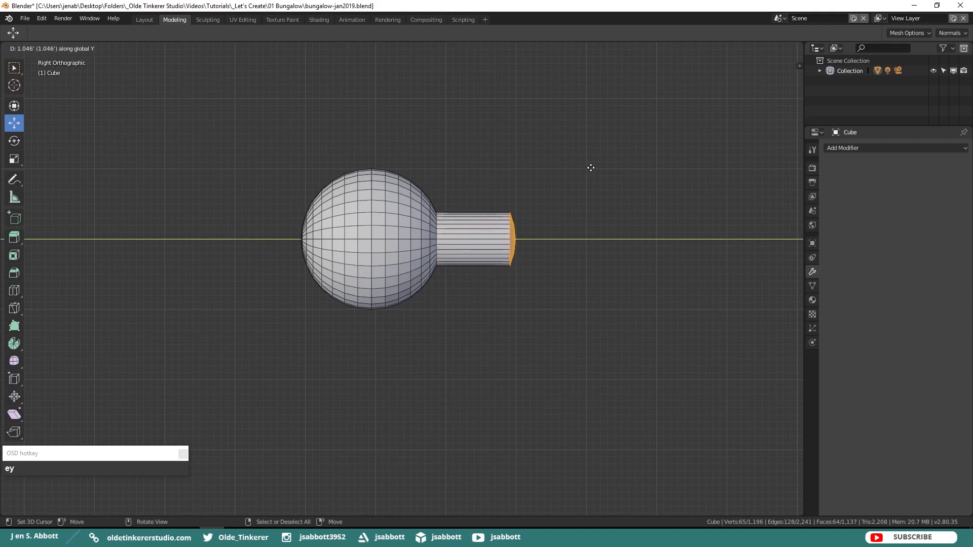
pyautogui.click(591, 168)
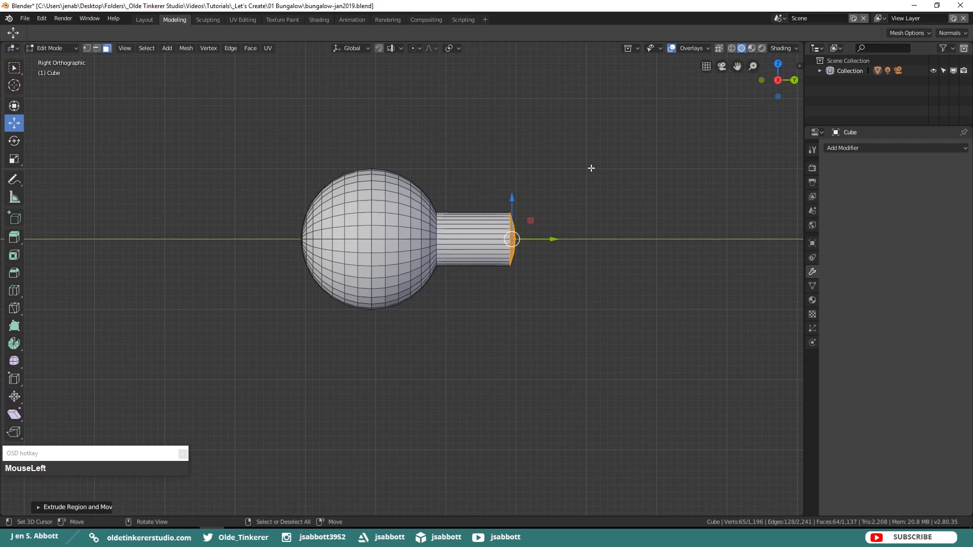
pyautogui.press('s')
pyautogui.press('KP_0')
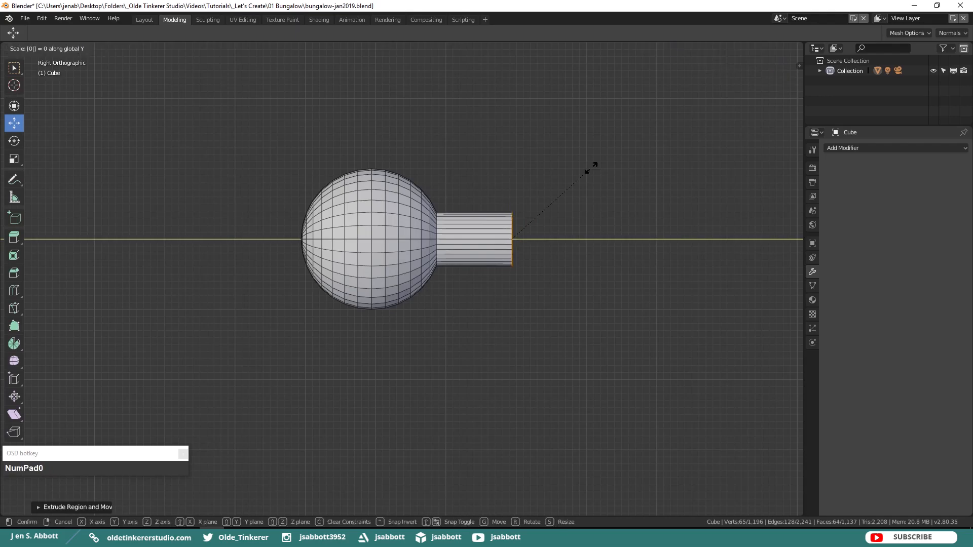
pyautogui.press('Return')
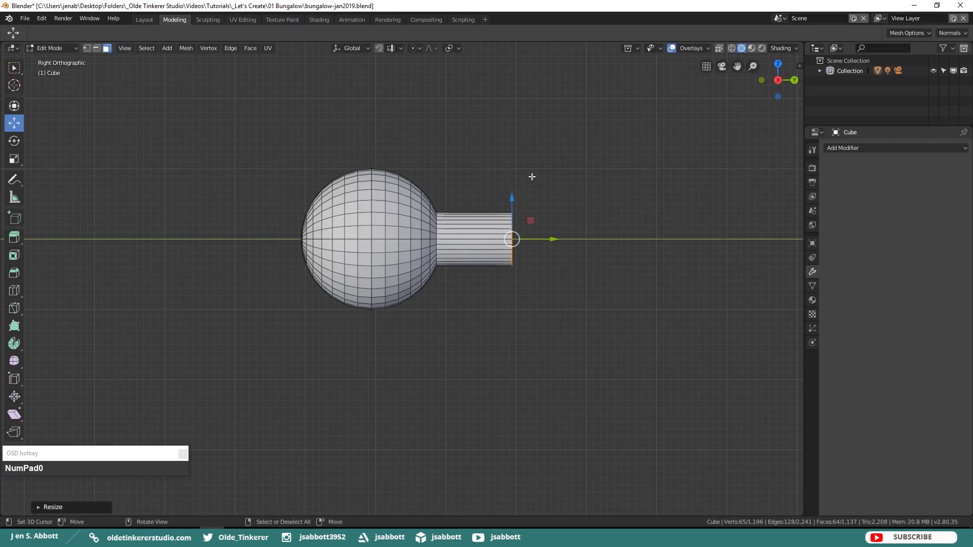
# Step: Select the whole knob, move it along Y toward the door and scale it down uniformly to doorknob size
pyautogui.press('l')
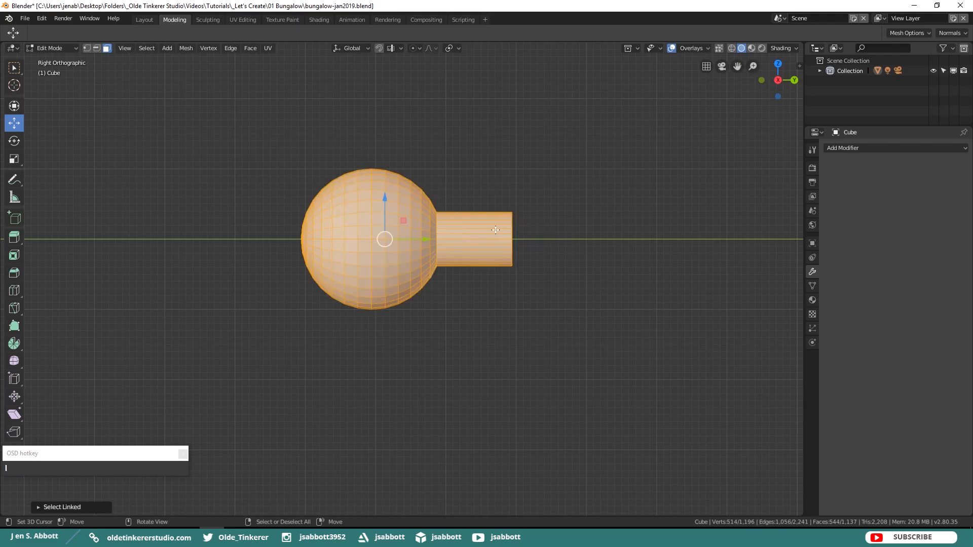
pyautogui.scroll(-5, 495, 230)
pyautogui.moveTo(442, 264); pyautogui.dragTo(664, 263)
pyautogui.press('KP_1')
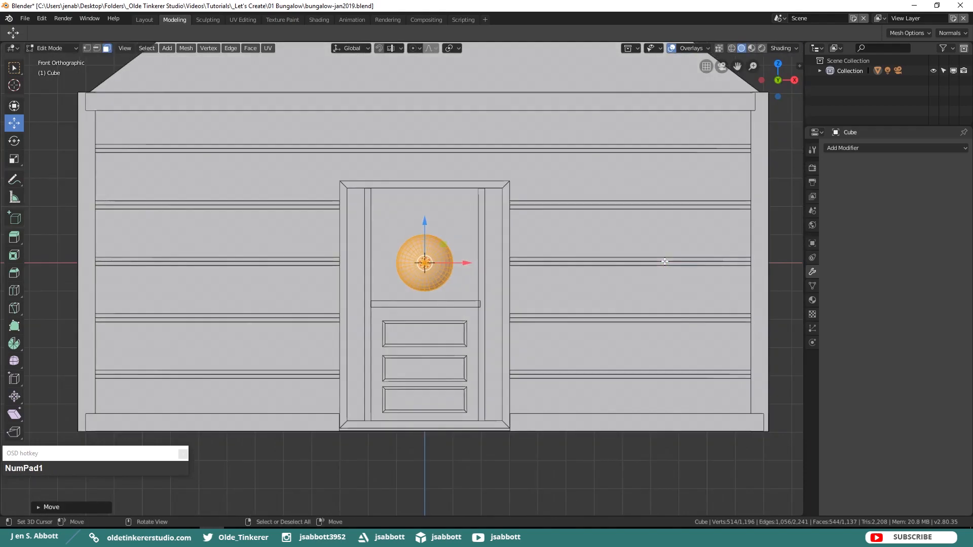
pyautogui.press('s')
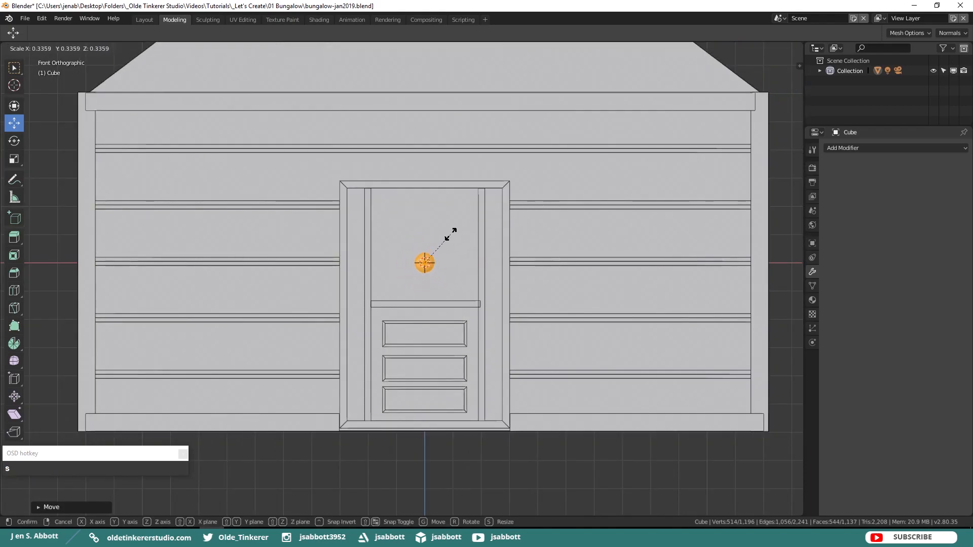
pyautogui.click(439, 243)
# Step: Move the knob along X and Z to the door's right side below the cross rail, and along Y up to the door face
pyautogui.moveTo(465, 263); pyautogui.dragTo(514, 263)
pyautogui.moveTo(478, 220); pyautogui.dragTo(478, 275)
pyautogui.moveTo(599, 297); pyautogui.dragTo(502, 304, button='middle')
pyautogui.keyDown('shift'); pyautogui.moveTo(502, 304); pyautogui.dragTo(431, 297, button='middle'); pyautogui.keyUp('shift')
pyautogui.scroll(4, 441, 324)
pyautogui.moveTo(443, 332); pyautogui.dragTo(624, 318)
pyautogui.moveTo(624, 319); pyautogui.dragTo(647, 335, button='middle')
pyautogui.moveTo(573, 299); pyautogui.dragTo(578, 297)
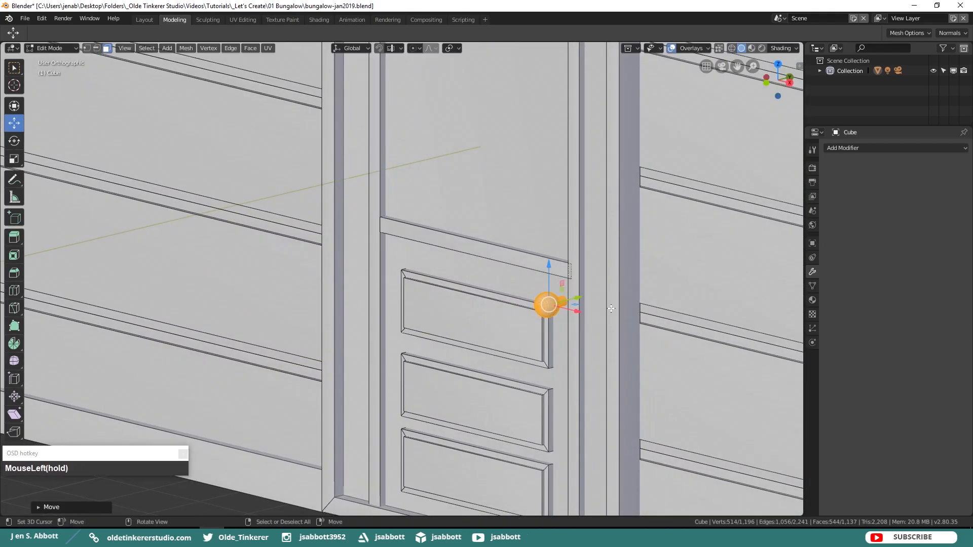
# Step: Fine-tune the knob's X and Z position beside the top panel's upper right corner, just below the cross rail
pyautogui.press('KP_1')
pyautogui.moveTo(457, 336); pyautogui.dragTo(454, 337)
pyautogui.moveTo(414, 297); pyautogui.dragTo(417, 288)
pyautogui.hotkey('alt', 'a')
pyautogui.scroll(-6, 532, 284)
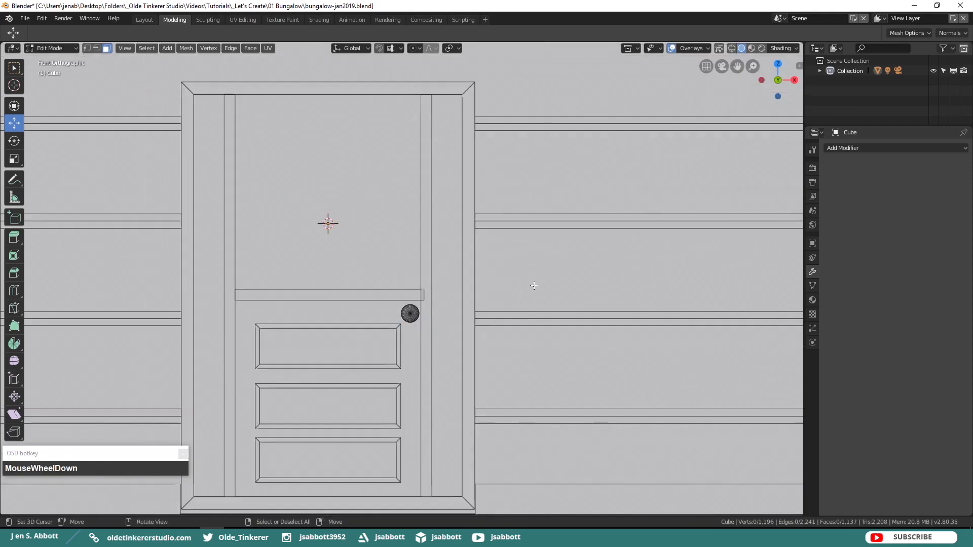
pyautogui.keyDown('shift'); pyautogui.moveTo(436, 237); pyautogui.dragTo(505, 256, button='middle'); pyautogui.keyUp('shift')
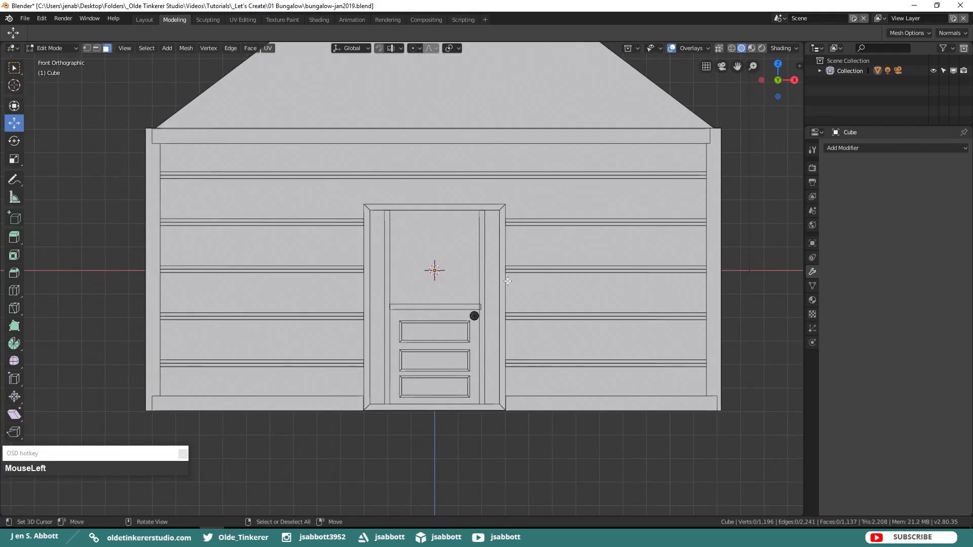
# Step: Duplicate the front door's frame and move the copy along X onto the wall right of the door
pyautogui.press('l')
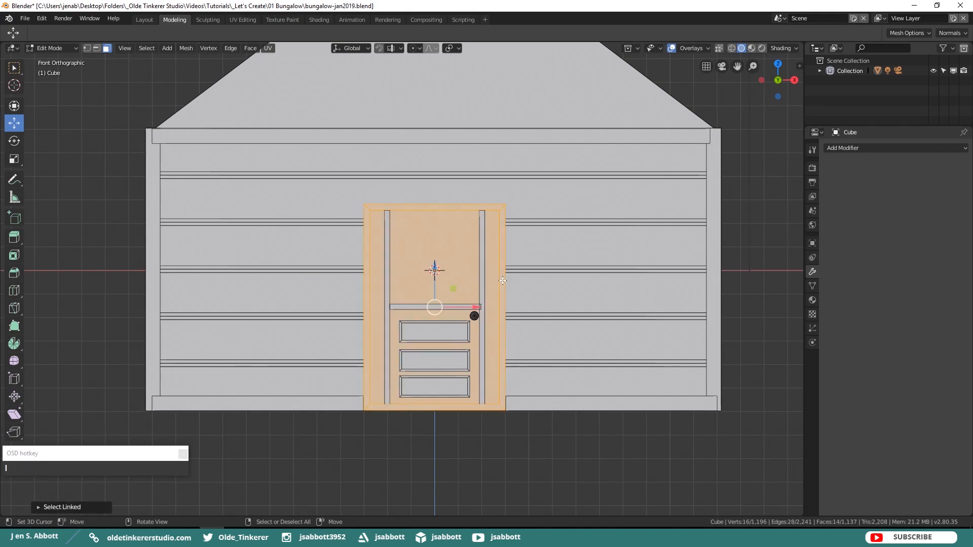
pyautogui.hotkey('shift', 'd')
pyautogui.moveTo(476, 307); pyautogui.dragTo(647, 305)
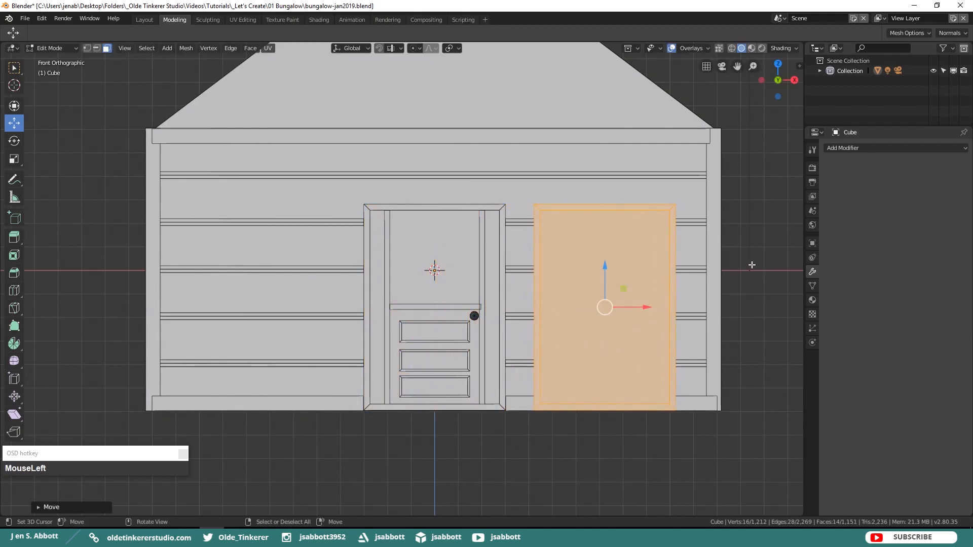
# Step: Scale the copied frame down uniformly to window size and raise it along Z until its top aligns with the door's
pyautogui.press('s')
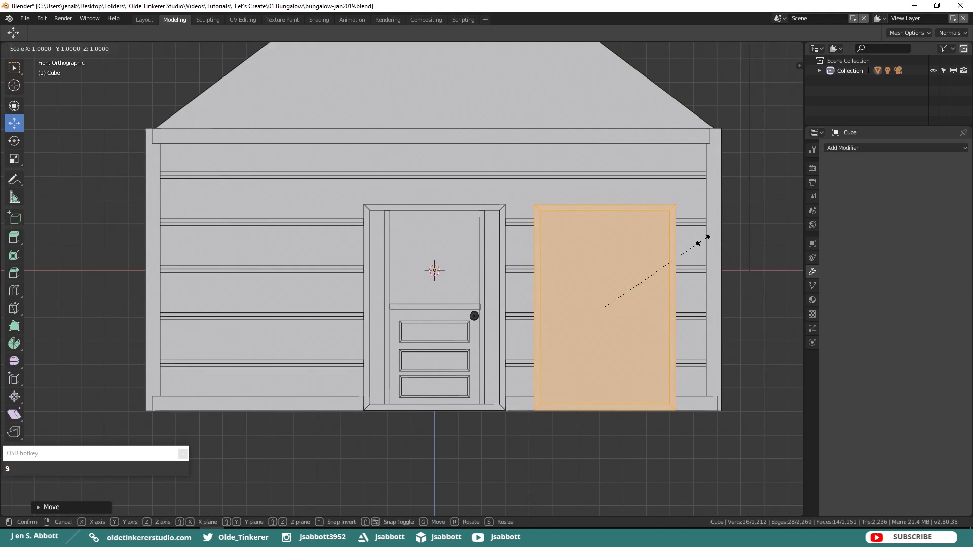
pyautogui.click(658, 269)
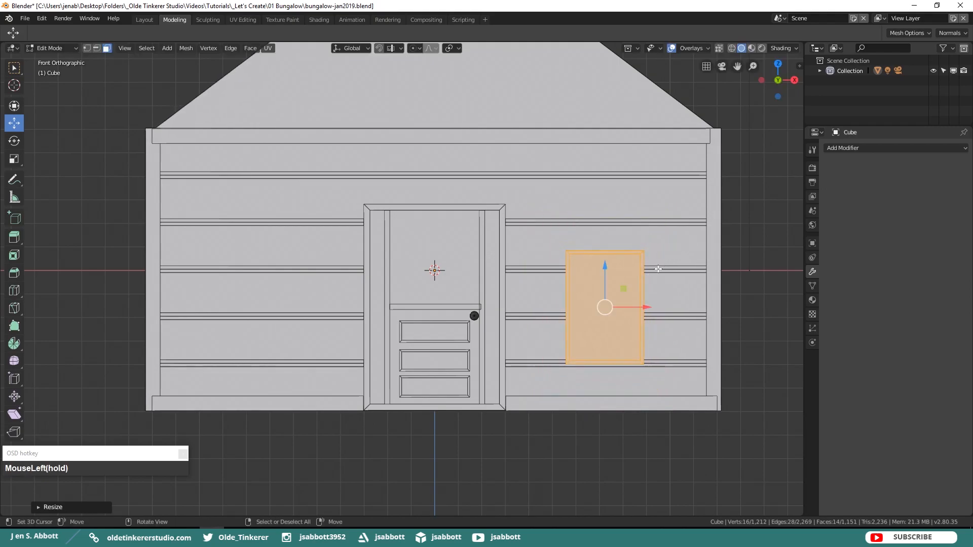
pyautogui.moveTo(606, 268); pyautogui.dragTo(611, 219)
pyautogui.click(616, 260)
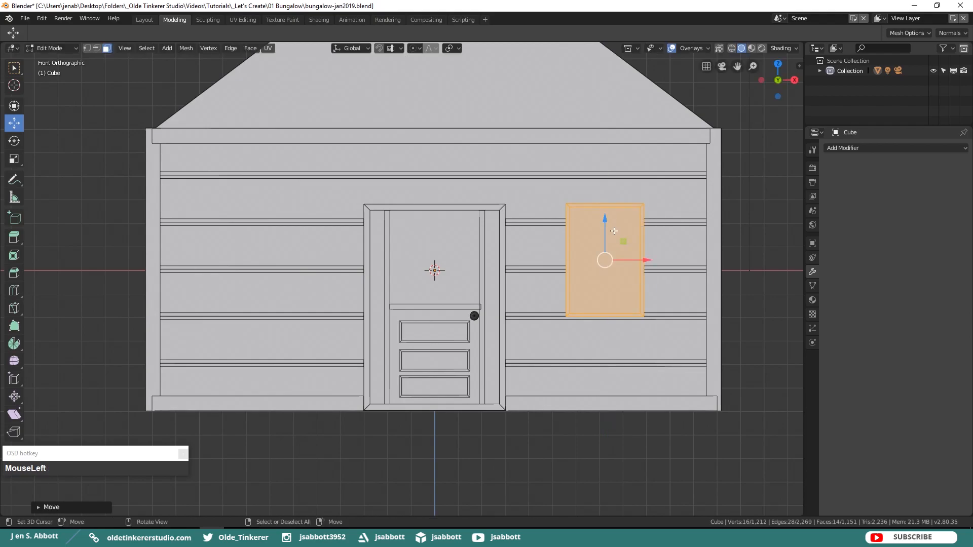
pyautogui.hotkey('alt', 'a')
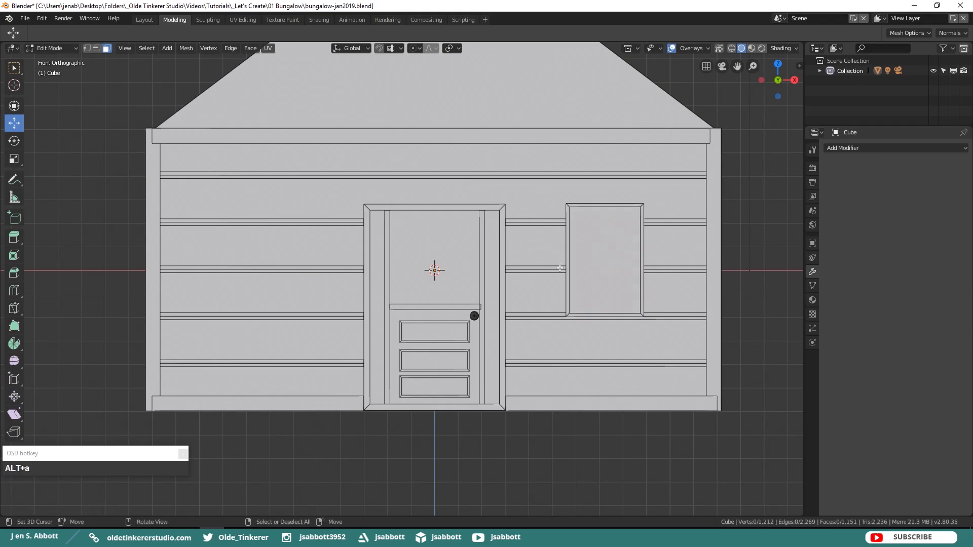
# Step: Duplicate the door's cross rail into the window, shorten it along X to fit the frame and raise it to mid-height
pyautogui.press('l')
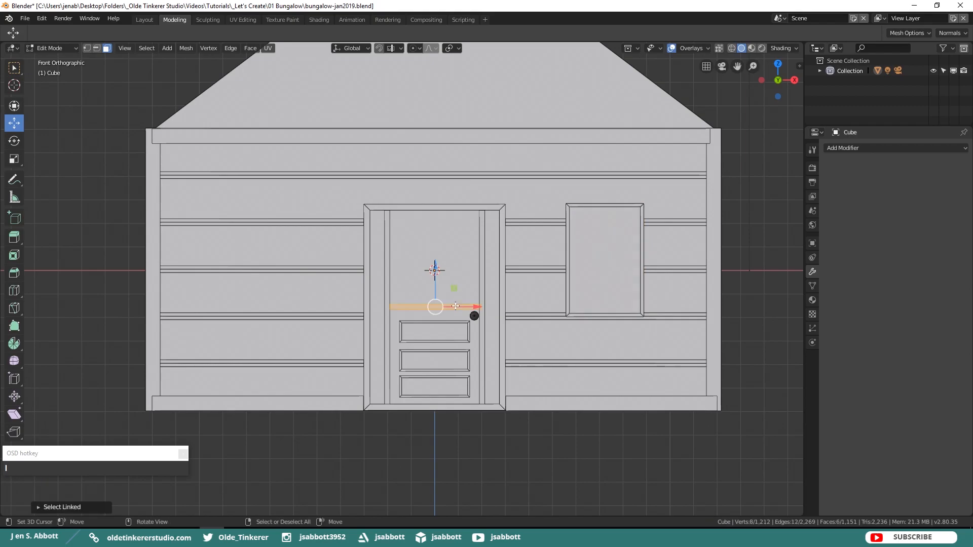
pyautogui.hotkey('shift', 'd')
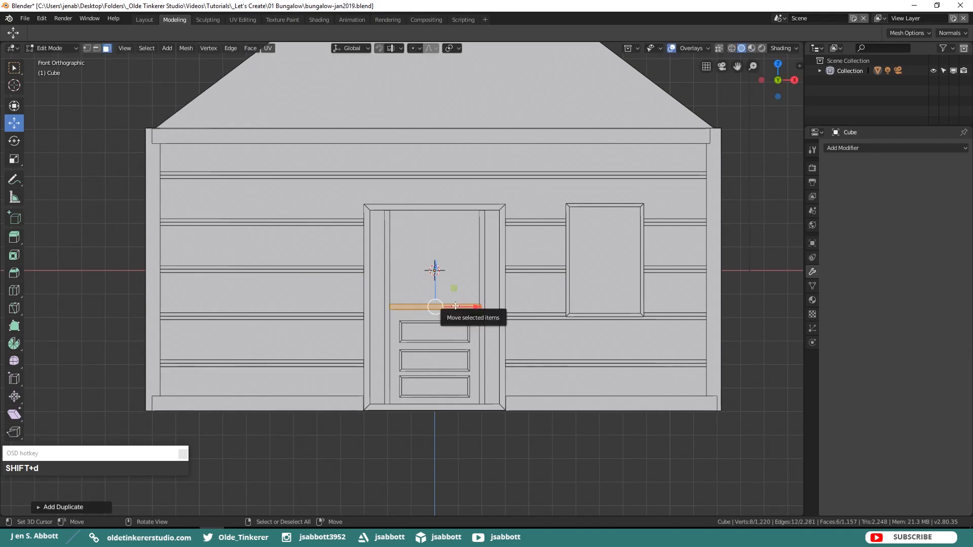
pyautogui.moveTo(464, 305); pyautogui.dragTo(645, 306)
pyautogui.press('s')
pyautogui.press('x')
pyautogui.click(680, 292)
pyautogui.moveTo(610, 270); pyautogui.dragTo(606, 246)
# Step: Duplicate the window rail, rotate the copy 90° about Y and thin it with Z locked as the lower sash's central muntin
pyautogui.hotkey('shift', 'd')
pyautogui.rightClick(628, 223)
pyautogui.write('ry90')
pyautogui.press('Return')
pyautogui.press('s')
pyautogui.press('z')
pyautogui.hotkey('shift', 'z')
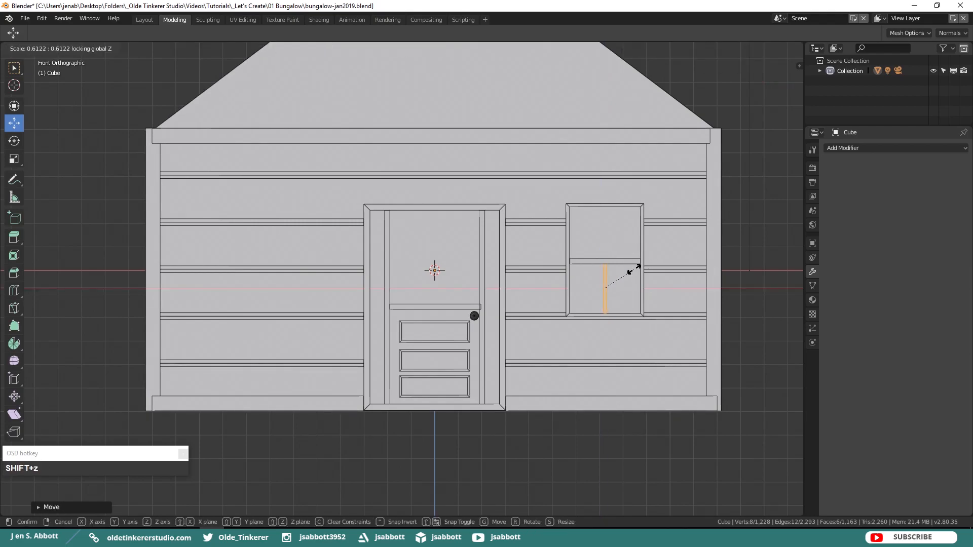
pyautogui.click(667, 252)
# Step: Duplicate the muntin into the upper sash, fit its height along Z, and offset two copies along X to divide the sash in three
pyautogui.hotkey('shift', 'd')
pyautogui.rightClick(623, 278)
pyautogui.moveTo(607, 252); pyautogui.dragTo(606, 193)
pyautogui.press('s')
pyautogui.press('z')
pyautogui.click(627, 194)
pyautogui.moveTo(645, 231)
pyautogui.mouseDown()
pyautogui.moveTo(663, 229)
pyautogui.moveTo(634, 233)
pyautogui.mouseUp()
pyautogui.hotkey('shift', 'd')
pyautogui.rightClick(663, 229)
pyautogui.hotkey('alt', 'a')
pyautogui.moveTo(731, 234); pyautogui.dragTo(684, 250, button='middle')
pyautogui.press('KP_1')
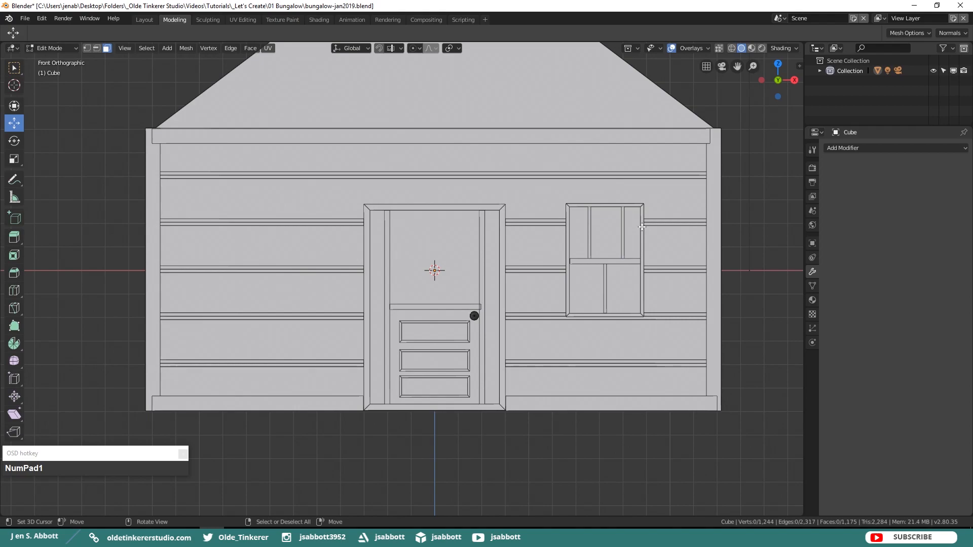
# Step: Select the complete window, duplicate it and move the copy along X to the wall left of the door
pyautogui.press('l')
pyautogui.press('l')
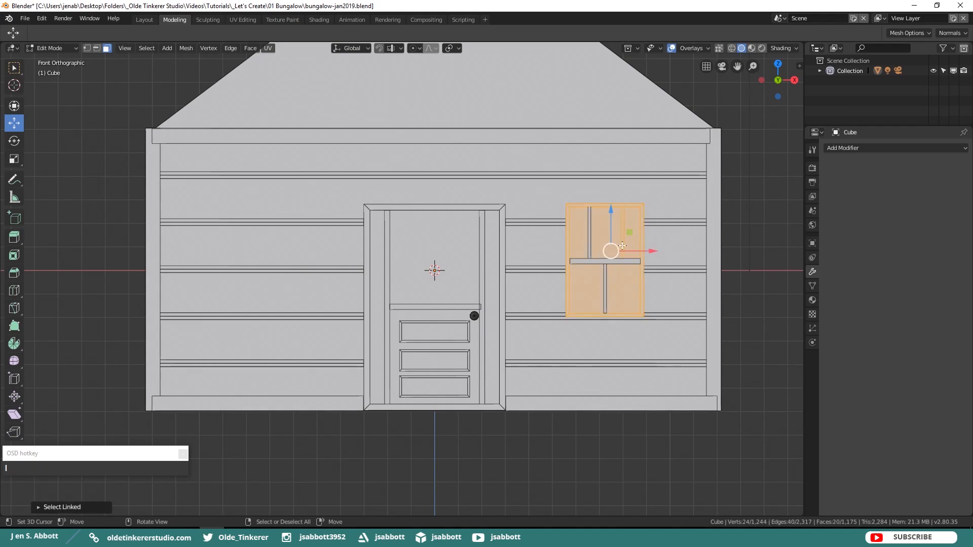
pyautogui.press('l')
pyautogui.press('l')
pyautogui.hotkey('shift', 'd')
pyautogui.rightClick(590, 242)
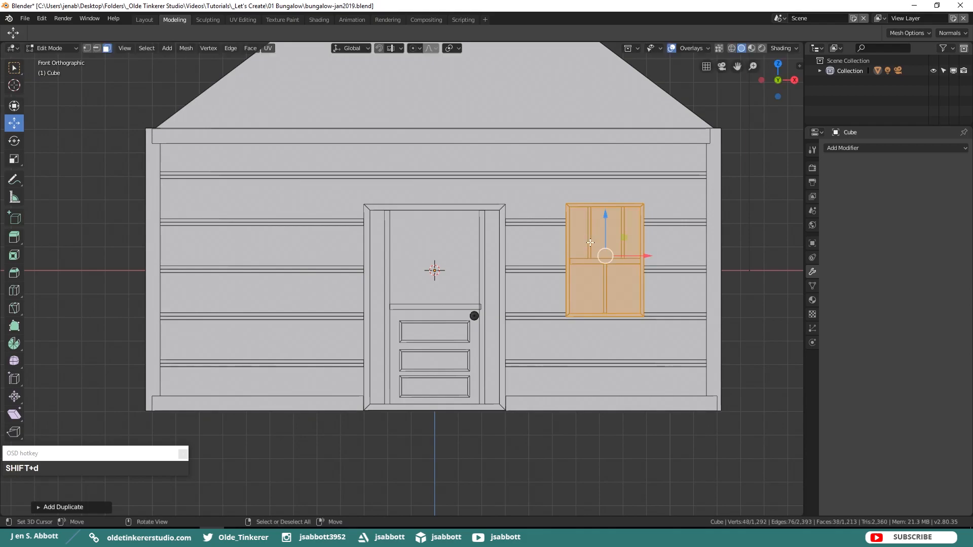
pyautogui.moveTo(645, 257); pyautogui.dragTo(309, 258)
# Step: Select both front windows, duplicate them and rotate the copies 180° about Z
pyautogui.press('l')
pyautogui.hotkey('ctrl', 'z')
pyautogui.press('l')
pyautogui.press('l')
pyautogui.press('l')
pyautogui.press('l')
pyautogui.hotkey('shift', 'd')
pyautogui.write('rz180')
pyautogui.click(564, 256)
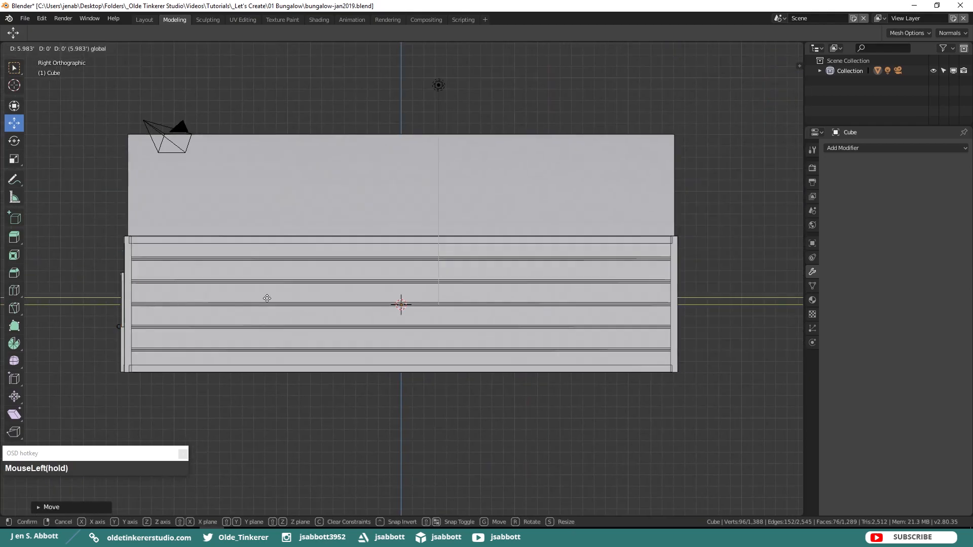
# Step: Move the rotated window pair along Y to the house's back wall and seat it against the siding
pyautogui.moveTo(165, 297); pyautogui.dragTo(722, 297)
pyautogui.scroll(4, 708, 294)
pyautogui.keyDown('shift'); pyautogui.moveTo(708, 294); pyautogui.dragTo(402, 290, button='middle'); pyautogui.keyUp('shift')
pyautogui.moveTo(712, 304); pyautogui.dragTo(707, 304)
pyautogui.moveTo(709, 273); pyautogui.dragTo(492, 273, button='middle')
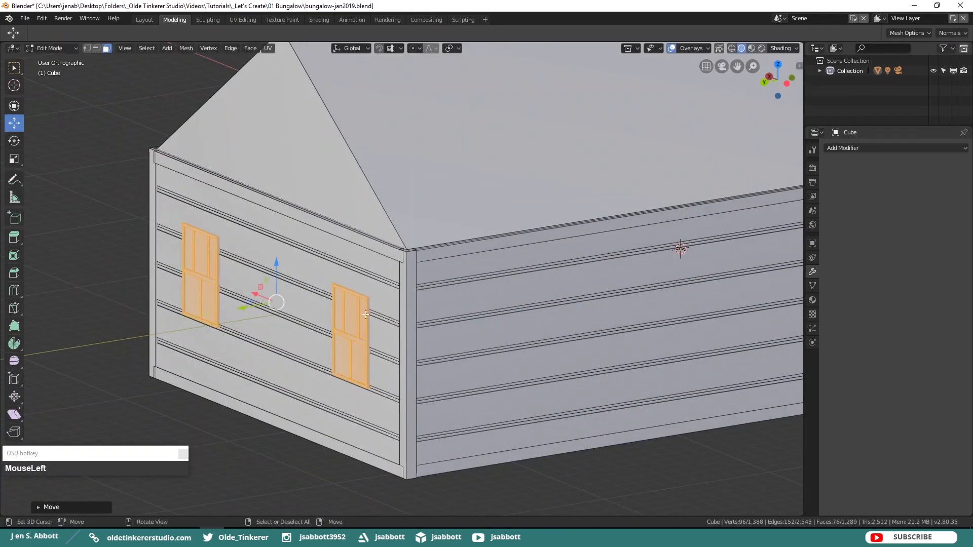
# Step: Duplicate the back window pair, rotate the copies 90° about Z and move them along X onto the left side wall
pyautogui.hotkey('shift', 'd')
pyautogui.press('Return')
pyautogui.write('rz90')
pyautogui.press('Return')
pyautogui.press('ctrl+KP_1')
pyautogui.moveTo(331, 297); pyautogui.dragTo(574, 298)
pyautogui.press('ctrl+KP_3')
pyautogui.scroll(-3, 284, 287)
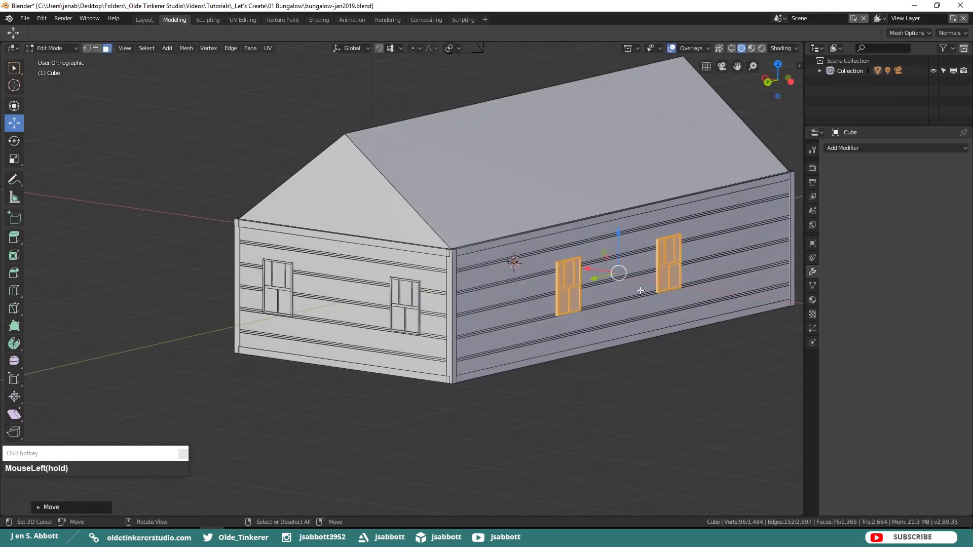
pyautogui.scroll(3, 641, 291)
pyautogui.moveTo(641, 291); pyautogui.dragTo(584, 256, button='middle')
pyautogui.moveTo(537, 315); pyautogui.dragTo(537, 313)
# Step: Shift the window pair along Y on the left side wall and duplicate it to make a row of four windows
pyautogui.press('ctrl+KP_3')
pyautogui.scroll(-3, 537, 309)
pyautogui.keyDown('shift'); pyautogui.moveTo(537, 309); pyautogui.dragTo(459, 323, button='middle'); pyautogui.keyUp('shift')
pyautogui.moveTo(378, 306); pyautogui.dragTo(548, 331)
pyautogui.hotkey('shift', 'd')
pyautogui.press('Return')
pyautogui.hotkey('alt', 'a')
pyautogui.scroll(2, 501, 342)
# Step: Select all four left-wall windows, duplicate them, rotate the copies 180° about Z and adjust their position along Y
pyautogui.press('l')
pyautogui.scroll(-3, 548, 330)
pyautogui.hotkey('alt', 'a')
pyautogui.scroll(3, 446, 329)
pyautogui.press('l')
pyautogui.scroll(-2, 375, 312)
pyautogui.scroll(3, 334, 302)
pyautogui.press('l')
pyautogui.press('l')
pyautogui.press('l')
pyautogui.hotkey('shift', 'd')
pyautogui.press('Escape')
pyautogui.press('r')
pyautogui.press('KP_1')
pyautogui.press('KP_8')
pyautogui.press('KP_0')
pyautogui.press('Return')
pyautogui.moveTo(409, 316); pyautogui.dragTo(403, 314)
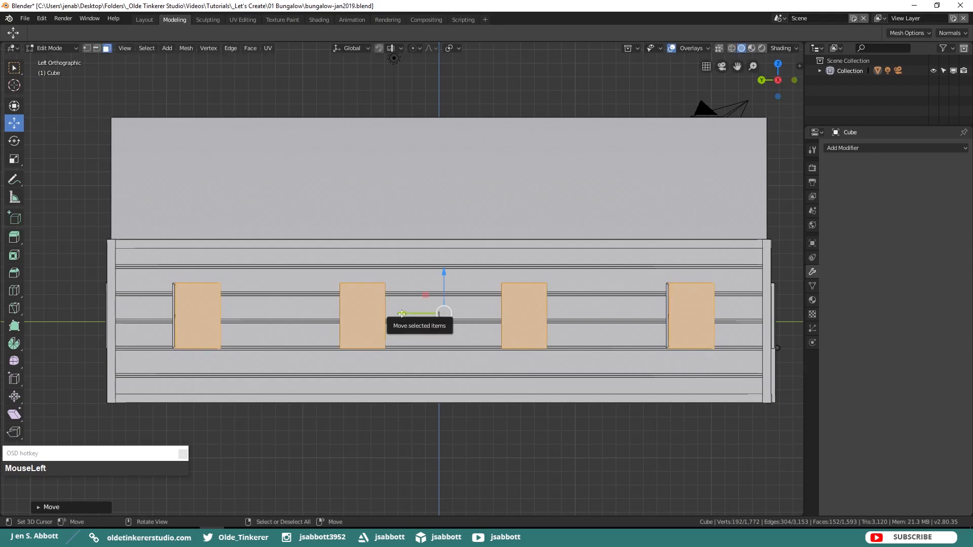
# Step: Move the four copied windows along X to the opposite side wall and seat them against the siding
pyautogui.press('KP_1')
pyautogui.moveTo(432, 312); pyautogui.dragTo(741, 319)
pyautogui.moveTo(748, 298); pyautogui.dragTo(714, 300, button='middle')
pyautogui.moveTo(687, 318); pyautogui.dragTo(707, 322)
pyautogui.moveTo(707, 322); pyautogui.dragTo(549, 345, button='middle')
pyautogui.keyDown('shift'); pyautogui.moveTo(124, 356); pyautogui.dragTo(361, 394, button='middle'); pyautogui.keyUp('shift')
pyautogui.moveTo(312, 372); pyautogui.dragTo(314, 372)
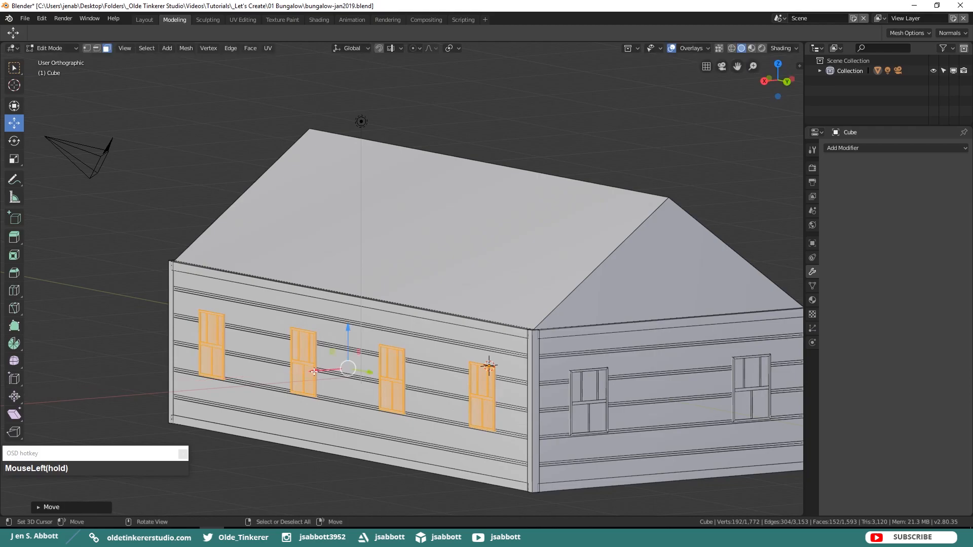
pyautogui.hotkey('alt', 'a')
pyautogui.scroll(-3, 373, 374)
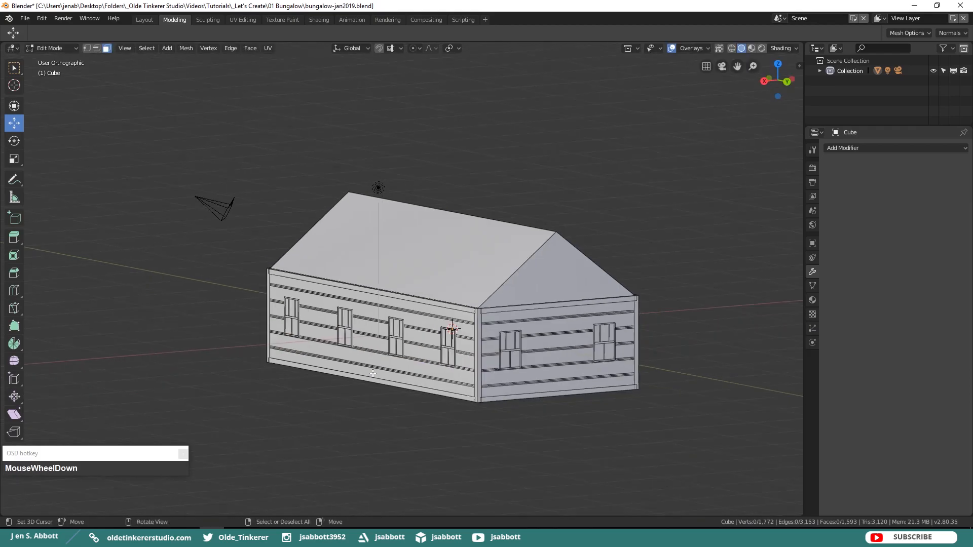
pyautogui.moveTo(254, 353); pyautogui.dragTo(439, 353, button='middle')
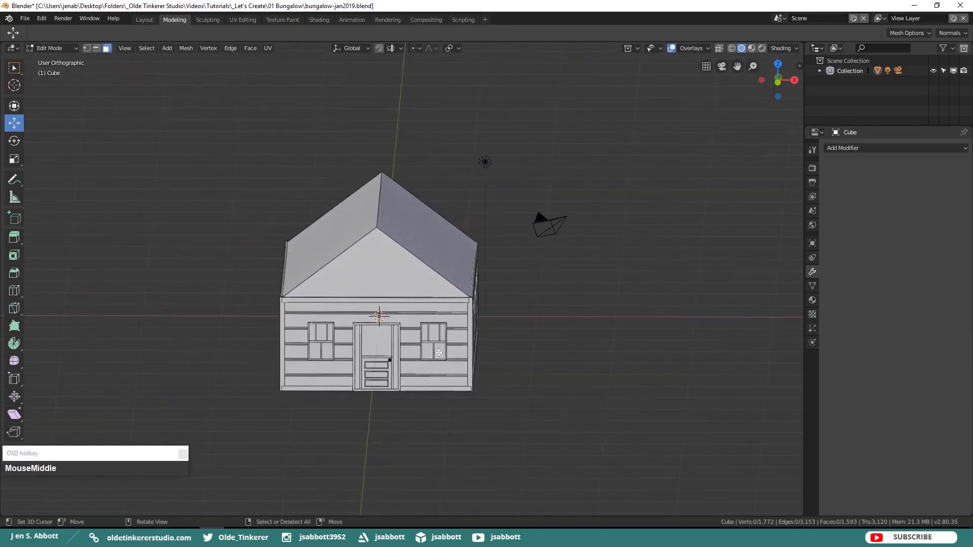
# Step: Select every part of the window left of the front door, duplicate it and center the copy above the door along X
pyautogui.press('KP_1')
pyautogui.scroll(3, 375, 366)
pyautogui.keyDown('shift'); pyautogui.moveTo(373, 368); pyautogui.dragTo(440, 328, button='middle'); pyautogui.keyUp('shift')
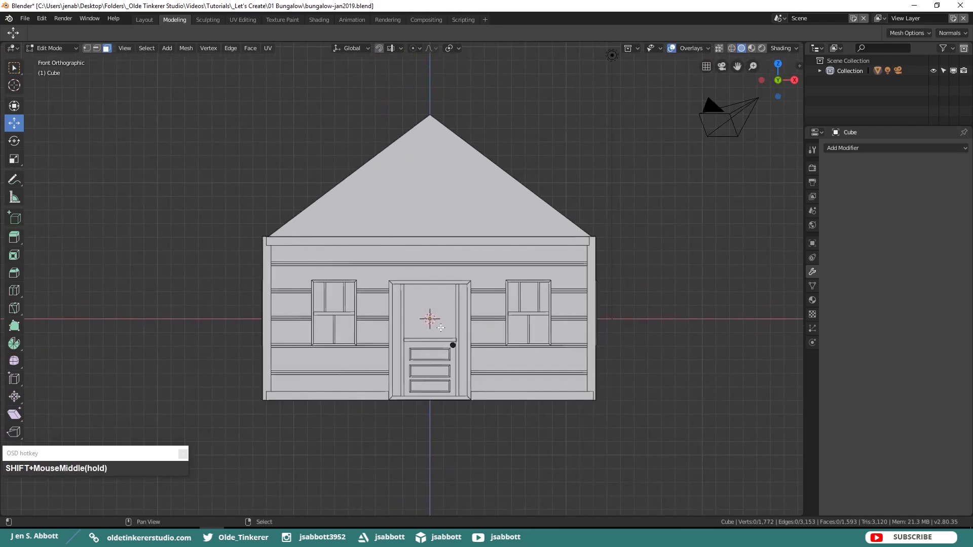
pyautogui.scroll(2, 440, 328)
pyautogui.click(315, 329)
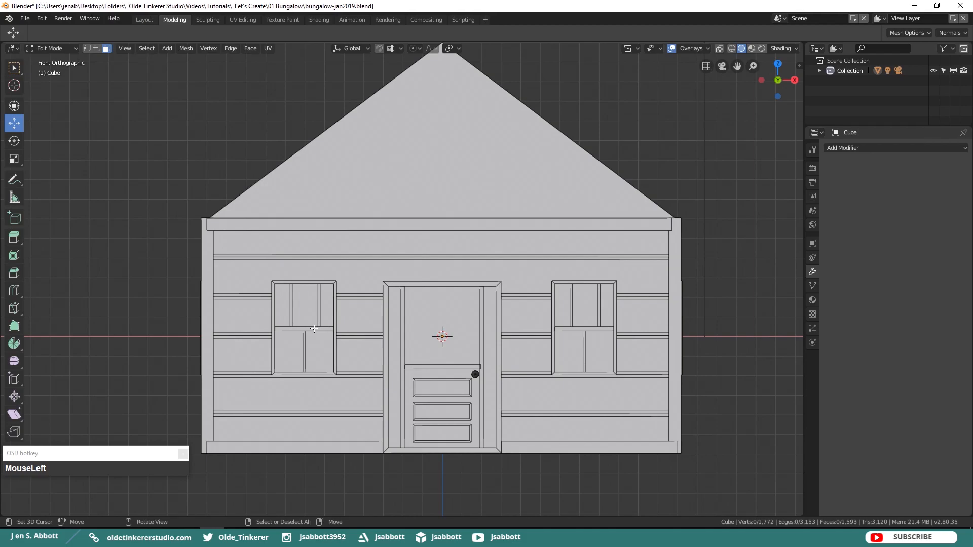
pyautogui.press('l')
pyautogui.press('l')
pyautogui.press('l')
pyautogui.press('l')
pyautogui.press('l')
pyautogui.hotkey('shift', 'd')
pyautogui.rightClick(315, 341)
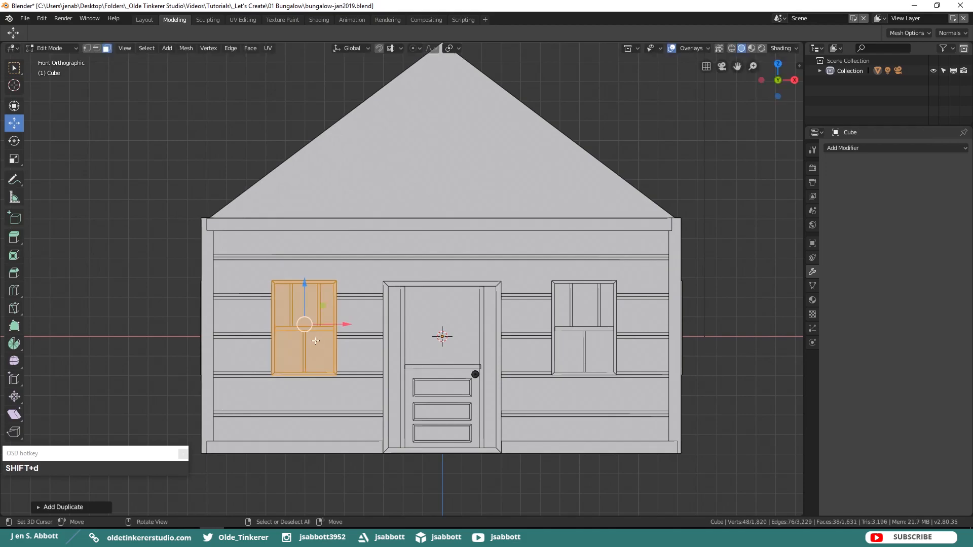
pyautogui.moveTo(346, 325); pyautogui.dragTo(485, 325)
# Step: Raise the copied window along Z into the middle of the front gable and fine-tune its placement
pyautogui.moveTo(444, 287); pyautogui.dragTo(454, 105)
pyautogui.moveTo(486, 142); pyautogui.dragTo(485, 143)
pyautogui.keyDown('shift'); pyautogui.moveTo(485, 143); pyautogui.dragTo(492, 214, button='middle'); pyautogui.keyUp('shift')
pyautogui.moveTo(491, 213); pyautogui.dragTo(492, 214)
# Step: Duplicate the gable window, rotate the copy 180° about Z and center it along X
pyautogui.moveTo(491, 213); pyautogui.dragTo(282, 273, button='middle')
pyautogui.hotkey('shift', 'd')
pyautogui.rightClick(324, 258)
pyautogui.press('r')
pyautogui.press('z')
pyautogui.press('1')
pyautogui.press('8')
pyautogui.press('0')
pyautogui.press('Return')
pyautogui.press('KP_1')
pyautogui.moveTo(489, 214); pyautogui.dragTo(486, 213)
# Step: Move the rotated gable window along Y to the rear gable and seat it against the wall
pyautogui.press('KP_3')
pyautogui.scroll(-3, 585, 208)
pyautogui.moveTo(249, 241); pyautogui.dragTo(776, 241)
pyautogui.keyDown('shift'); pyautogui.moveTo(776, 241); pyautogui.dragTo(472, 258, button='middle'); pyautogui.keyUp('shift')
pyautogui.moveTo(530, 254); pyautogui.dragTo(500, 267, button='middle')
pyautogui.moveTo(454, 275); pyautogui.dragTo(470, 277)
# Step: Select the front gable window's parts and move them along Y against the gable face
pyautogui.scroll(6, 529, 279)
pyautogui.hotkey('alt', 'a')
pyautogui.scroll(-5, 558, 279)
pyautogui.press('KP_1')
pyautogui.scroll(4, 391, 272)
pyautogui.press('l')
pyautogui.press('l')
pyautogui.press('l')
pyautogui.moveTo(425, 243); pyautogui.dragTo(380, 343, button='middle')
pyautogui.moveTo(284, 313); pyautogui.dragTo(305, 312)
pyautogui.hotkey('alt', 'a')
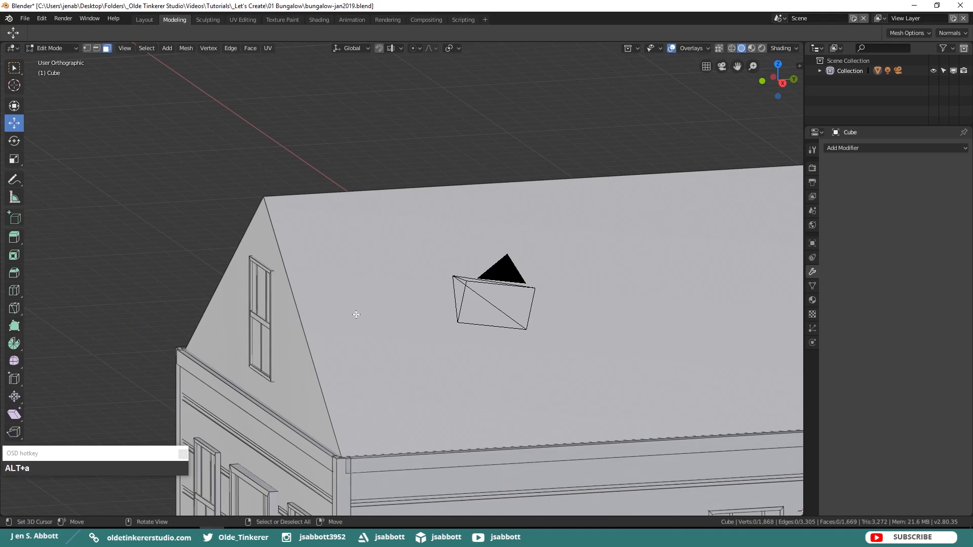
# Step: Select both sloped roof faces and extrude them outward along their normals to give the roof a thin slab
pyautogui.press('KP_3')
pyautogui.keyDown('shift'); pyautogui.moveTo(406, 303); pyautogui.dragTo(324, 285, button='middle'); pyautogui.keyUp('shift')
pyautogui.scroll(-6, 259, 291)
pyautogui.press('KP_1')
pyautogui.keyDown('shift'); pyautogui.moveTo(606, 314); pyautogui.dragTo(417, 305, button='middle'); pyautogui.keyUp('shift')
pyautogui.scroll(2, 430, 307)
pyautogui.press('KP_1')
pyautogui.moveTo(576, 157); pyautogui.dragTo(571, 186, button='middle')
pyautogui.rightClick(462, 199)
pyautogui.keyDown('shift'); pyautogui.rightClick(366, 199); pyautogui.keyUp('shift')
pyautogui.press('KP_1')
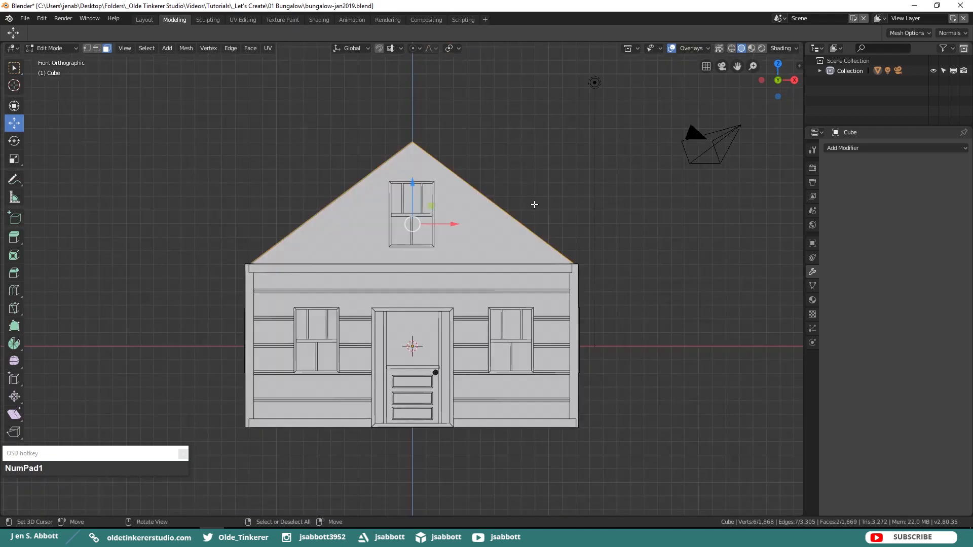
pyautogui.press('e')
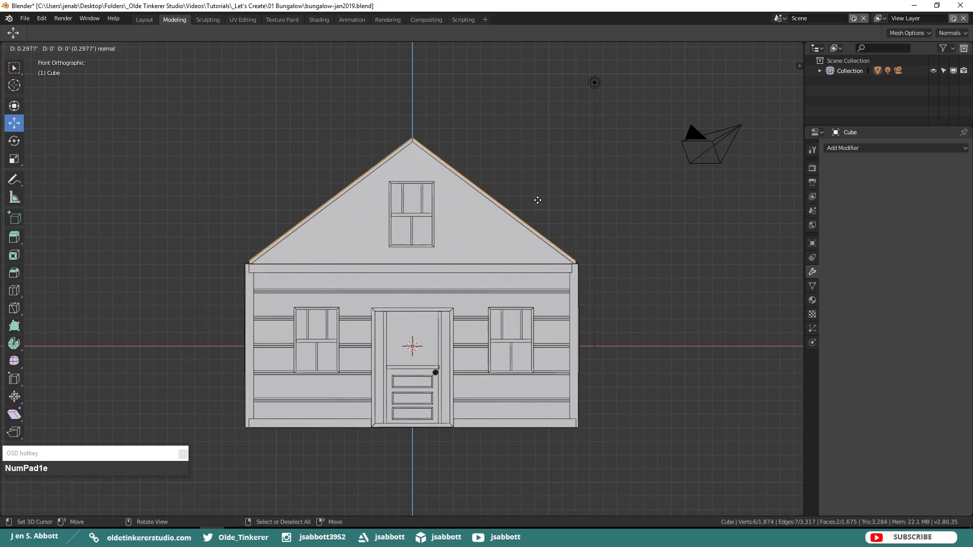
pyautogui.click(538, 197)
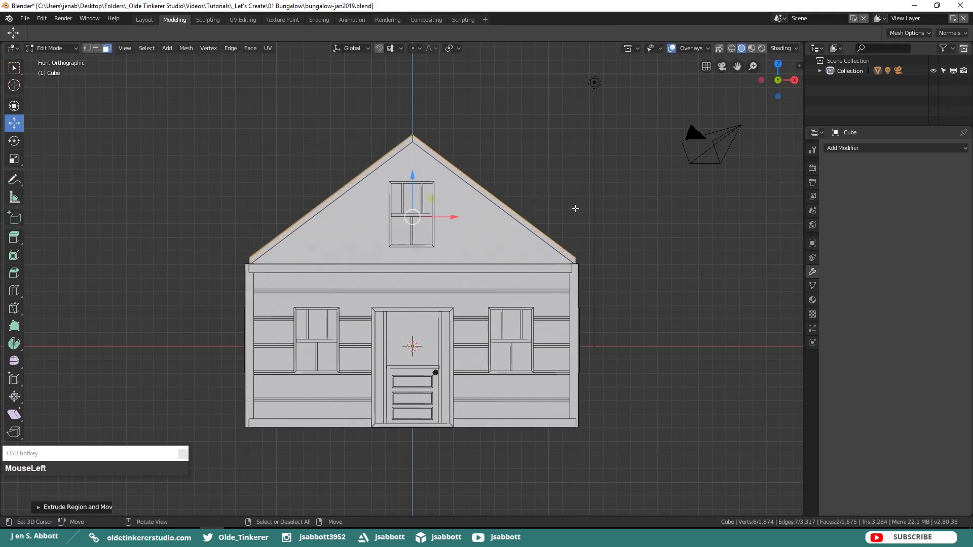
# Step: Extrude both eave edge faces along their normals by about 0.36 and lower them about 0.93' along Z to continue the roof slope
pyautogui.moveTo(635, 233); pyautogui.dragTo(503, 266, button='middle')
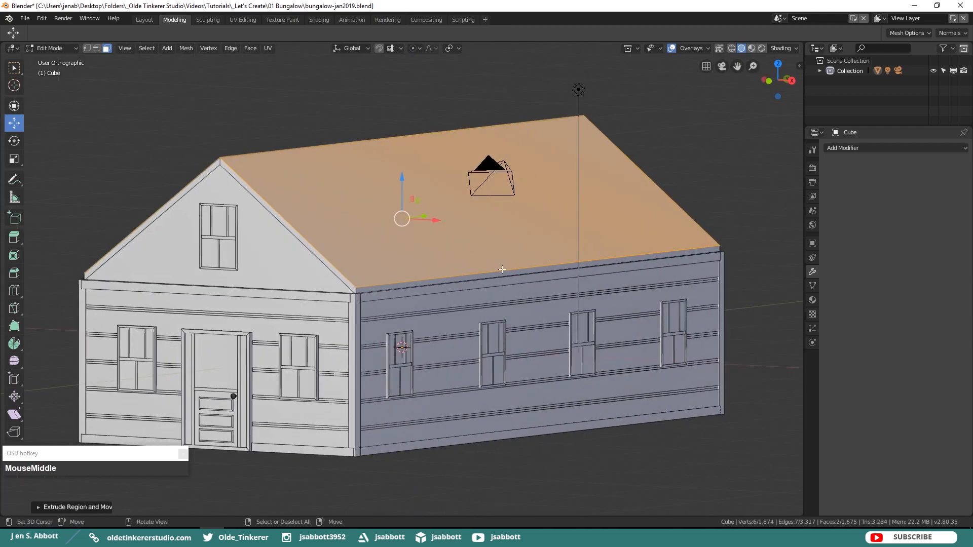
pyautogui.rightClick(499, 274)
pyautogui.moveTo(345, 279); pyautogui.dragTo(392, 287, button='middle')
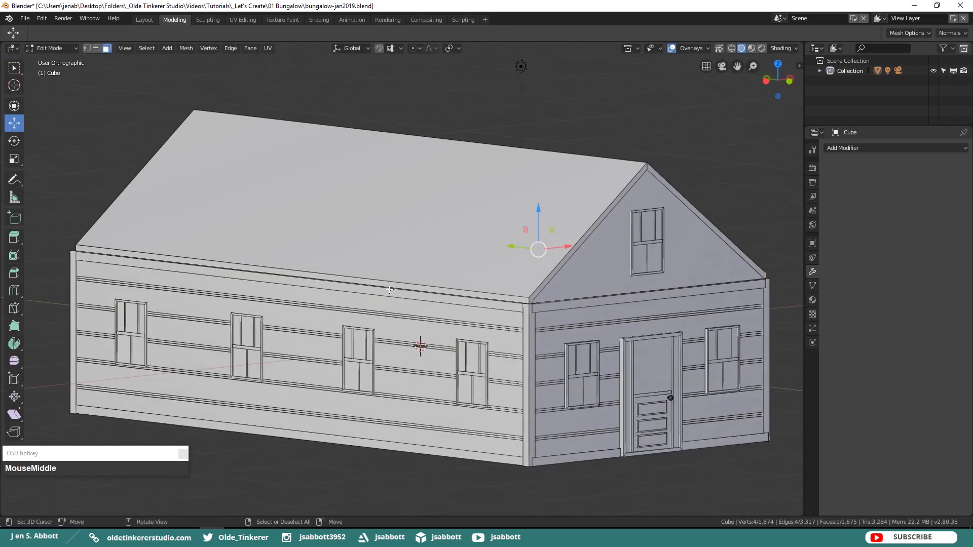
pyautogui.keyDown('shift'); pyautogui.rightClick(392, 287); pyautogui.keyUp('shift')
pyautogui.press('KP_1')
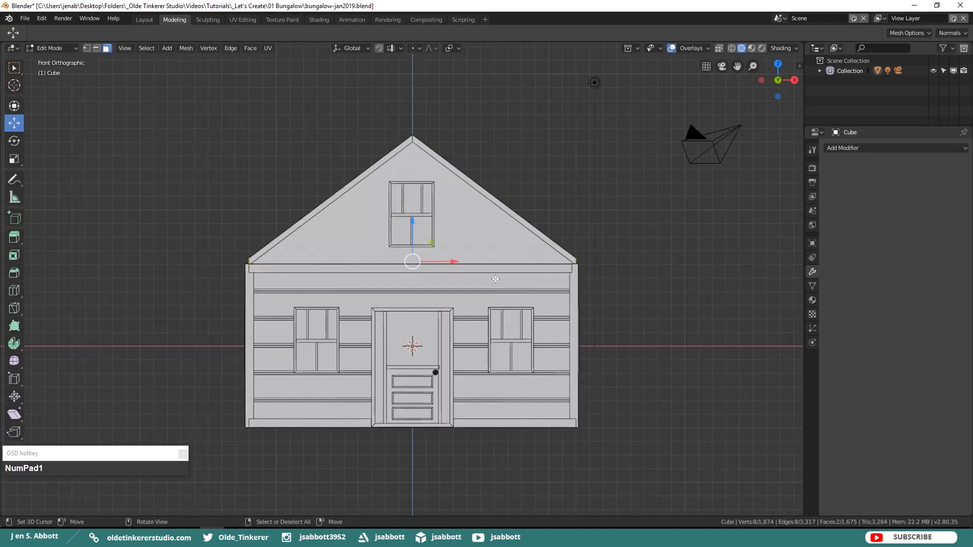
pyautogui.hotkey('alt', 'e')
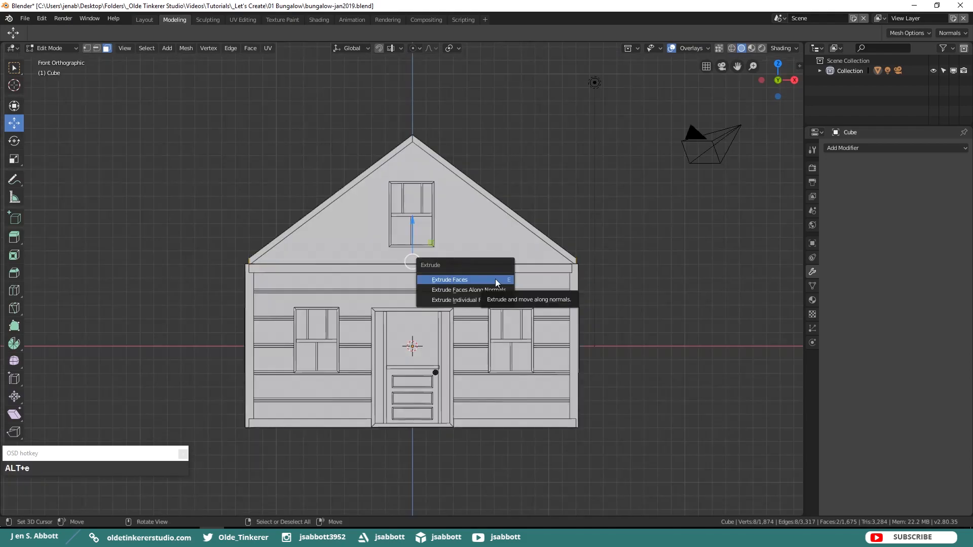
pyautogui.click(495, 285)
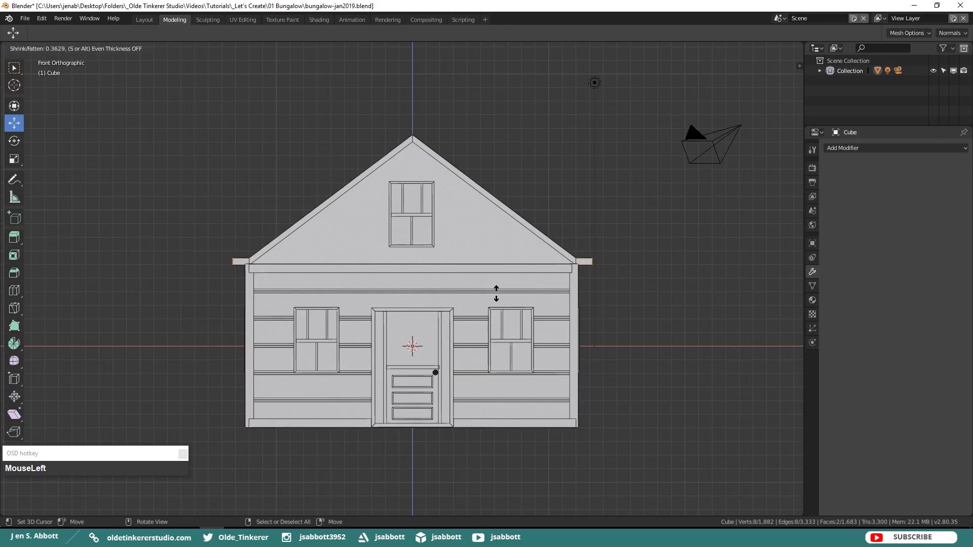
pyautogui.click(496, 293)
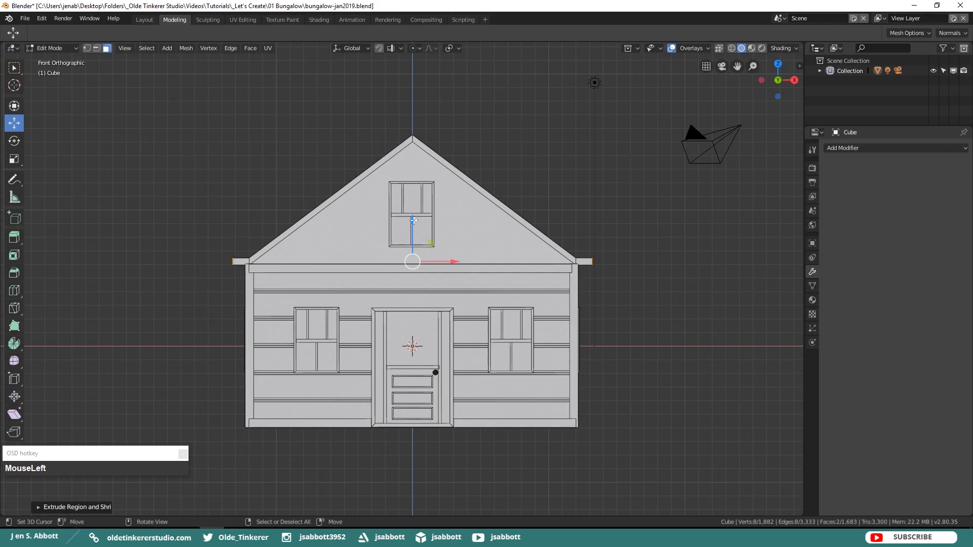
pyautogui.moveTo(413, 221); pyautogui.dragTo(413, 232)
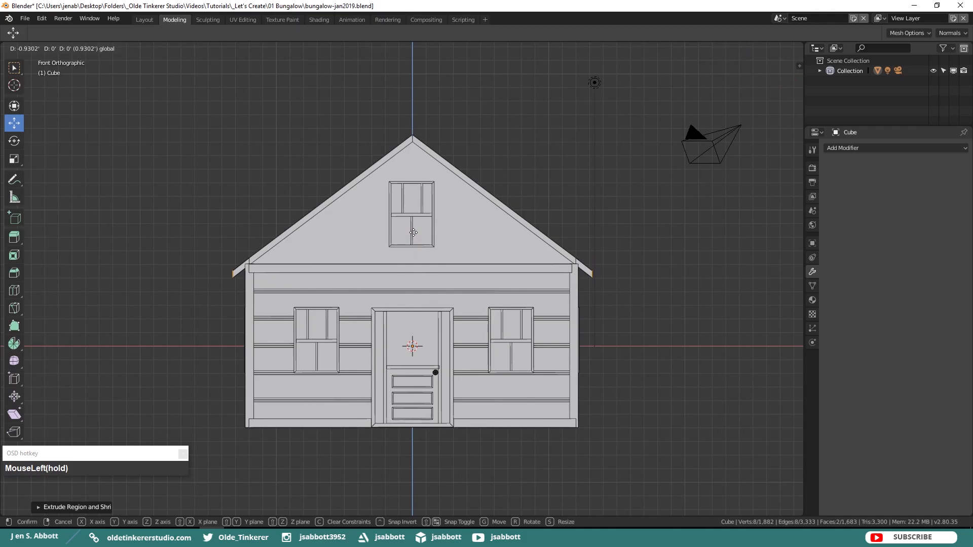
pyautogui.moveTo(413, 233); pyautogui.dragTo(413, 233)
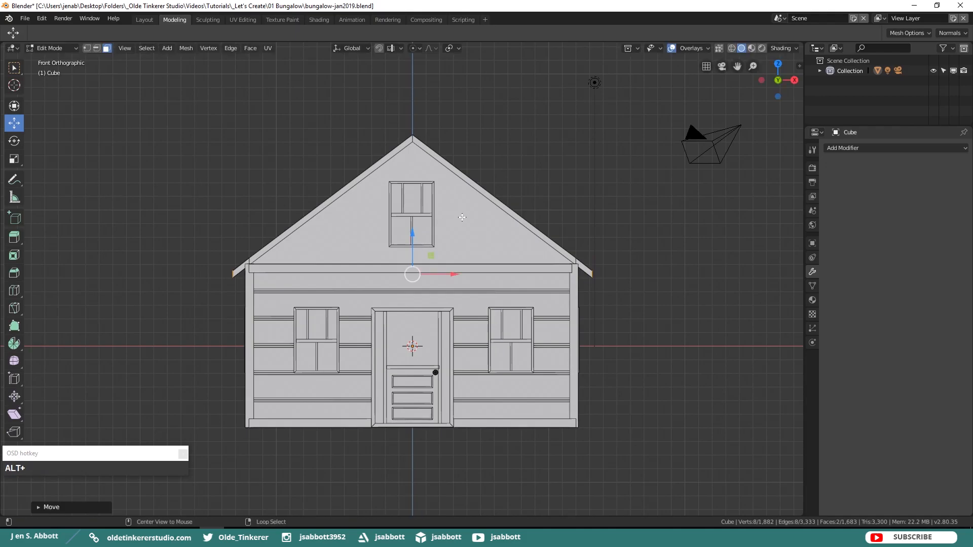
# Step: Select the four top roof faces including the eave overhangs, duplicate them in place and extrude the copy outward as a second layer
pyautogui.hotkey('alt', 'a')
pyautogui.click(565, 165)
pyautogui.moveTo(566, 165); pyautogui.dragTo(555, 191, button='middle')
pyautogui.rightClick(565, 291)
pyautogui.keyDown('shift'); pyautogui.click(455, 247); pyautogui.keyUp('shift')
pyautogui.keyDown('shift'); pyautogui.click(320, 209); pyautogui.keyUp('shift')
pyautogui.moveTo(320, 209); pyautogui.dragTo(294, 235, button='middle')
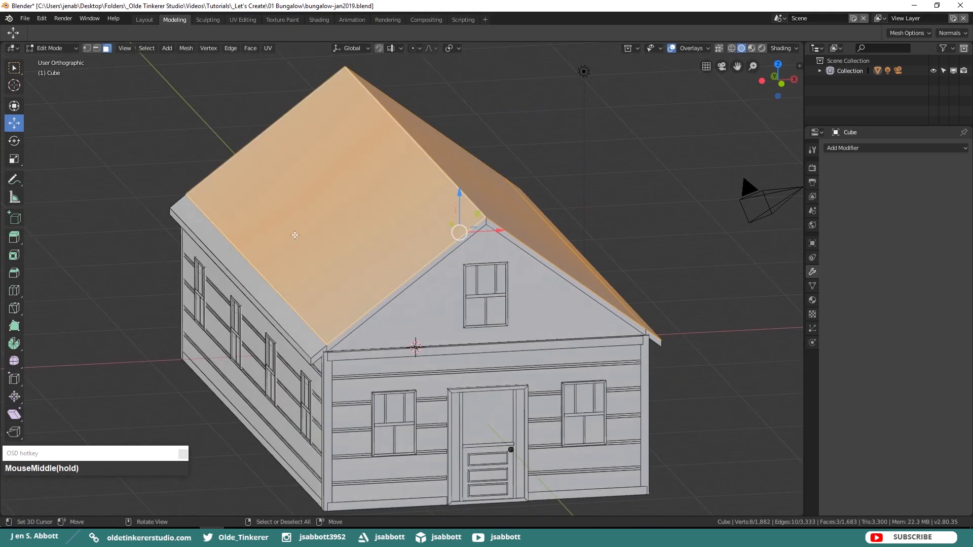
pyautogui.keyDown('shift'); pyautogui.click(249, 278); pyautogui.keyUp('shift')
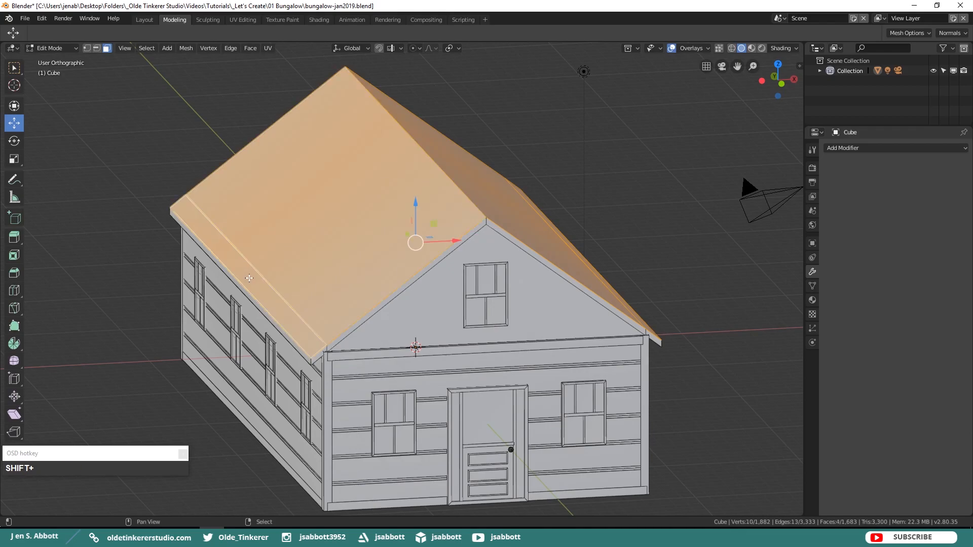
pyautogui.press('KP_1')
pyautogui.hotkey('shift', 'd')
pyautogui.rightClick(518, 215)
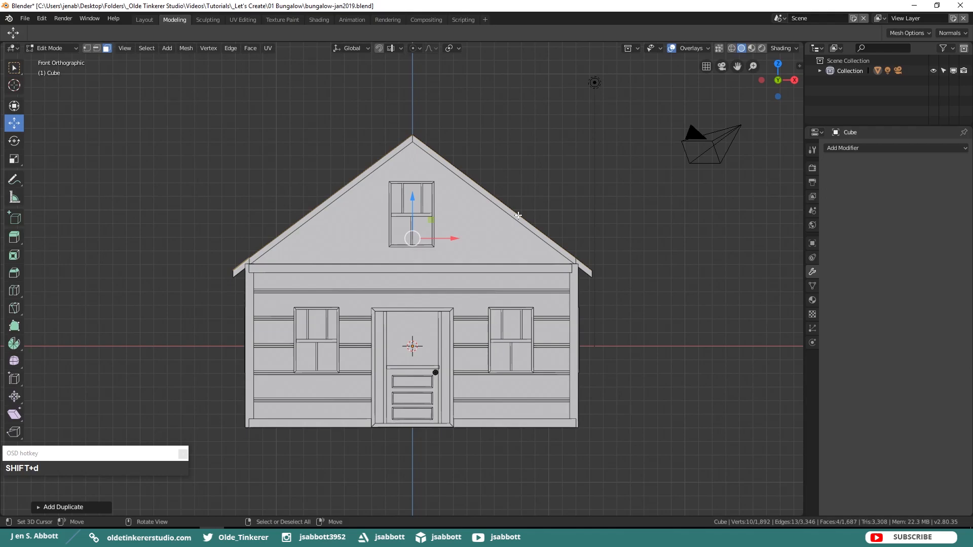
pyautogui.press('e')
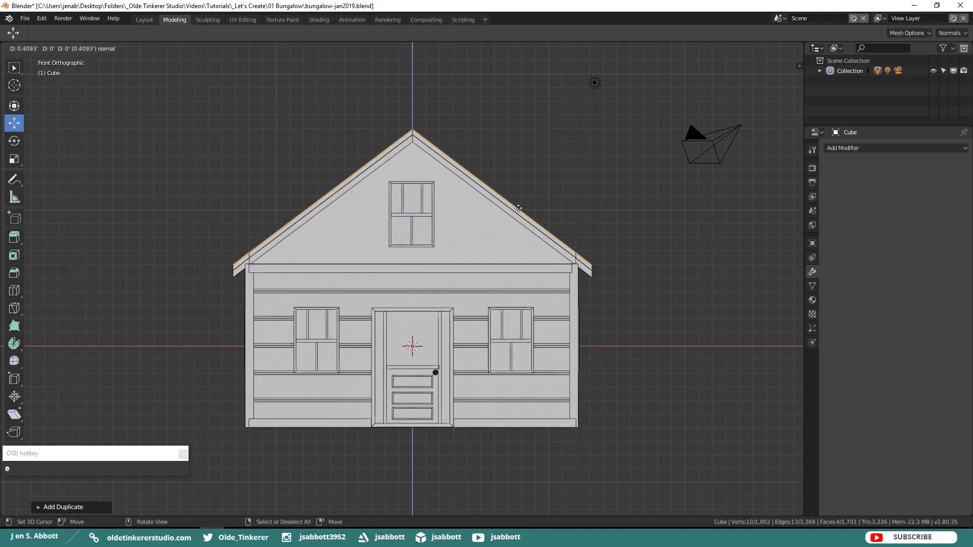
pyautogui.click(518, 209)
# Step: Select the whole duplicated roof layer and scale it along Y to about 0.01, making a thin rafter
pyautogui.press('KP_3')
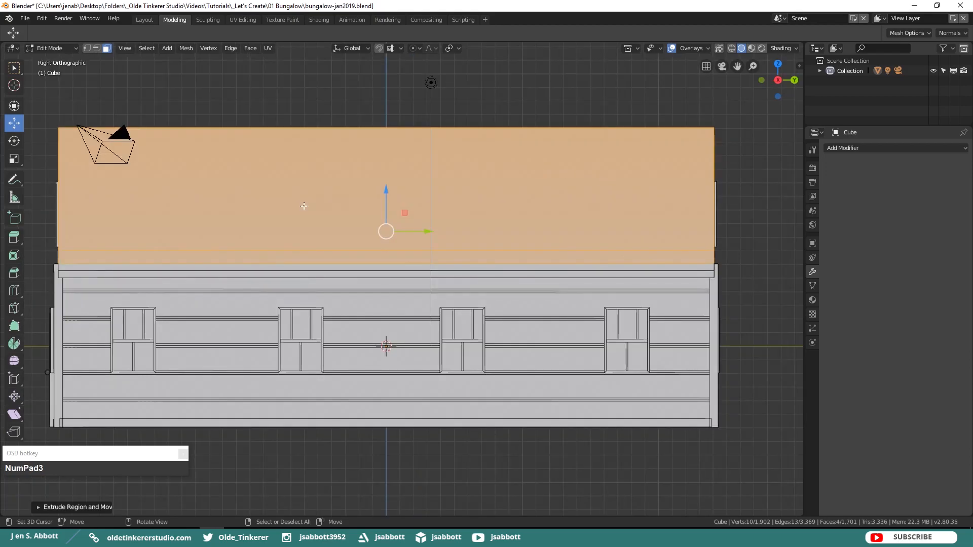
pyautogui.press('l')
pyautogui.moveTo(304, 206); pyautogui.dragTo(367, 208, button='middle')
pyautogui.press('KP_3')
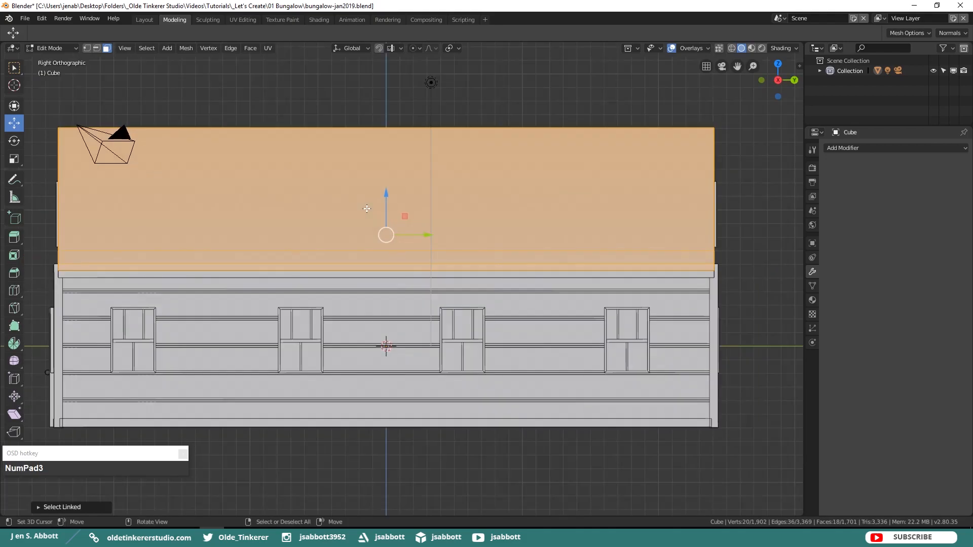
pyautogui.press('s')
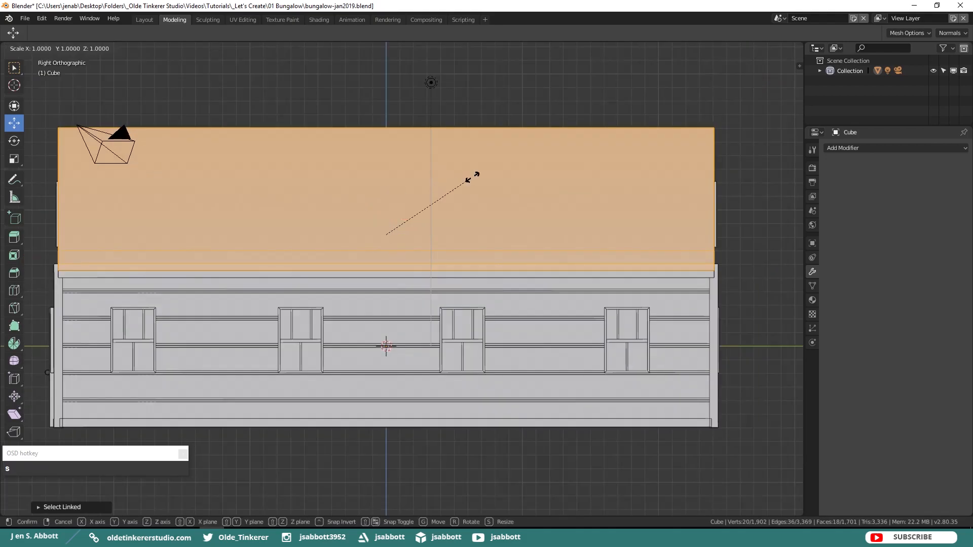
pyautogui.press('y')
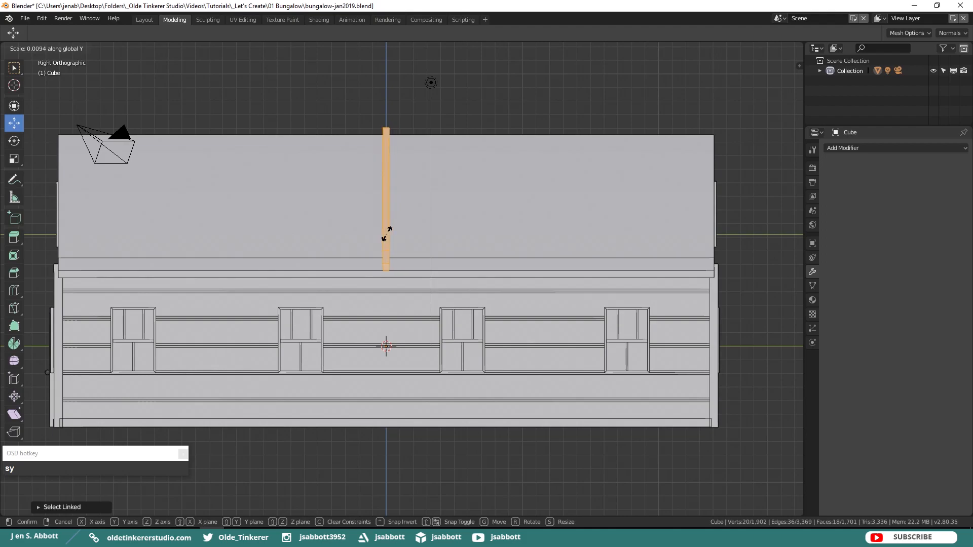
pyautogui.click(386, 234)
# Step: Lower the rafter along Z until it sits beneath the roof slab, and save the file
pyautogui.moveTo(362, 208); pyautogui.dragTo(451, 203, button='middle')
pyautogui.press('KP_1')
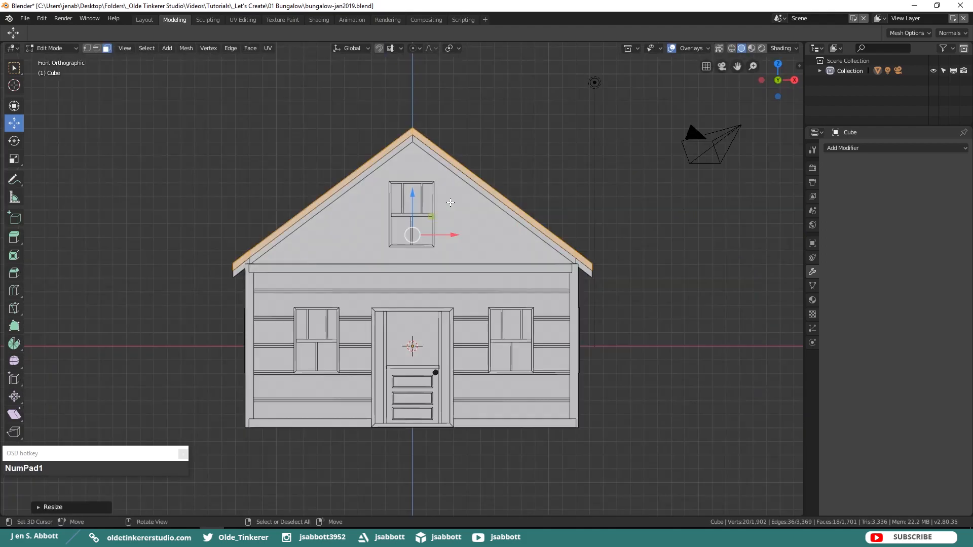
pyautogui.moveTo(412, 195); pyautogui.dragTo(415, 209)
pyautogui.press('KP_3')
pyautogui.scroll(-3, 444, 207)
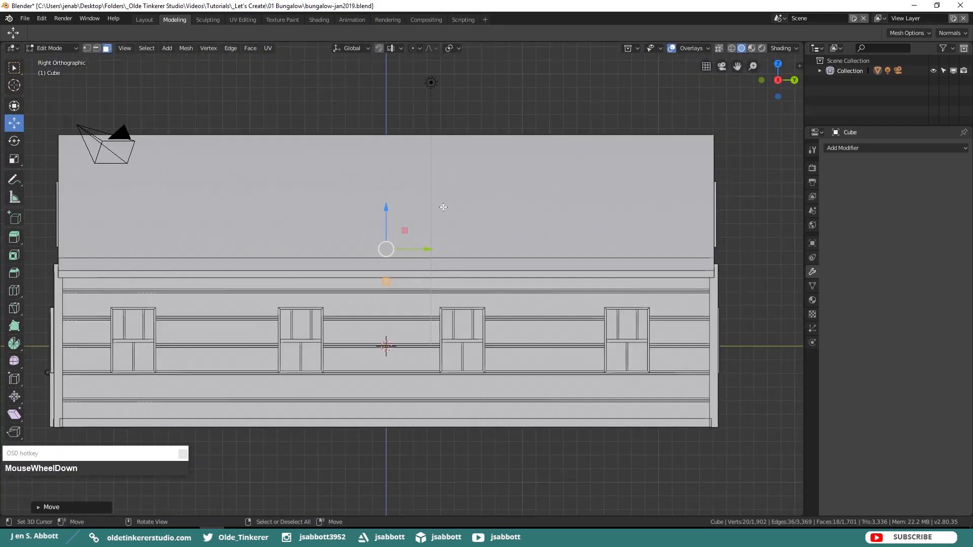
pyautogui.scroll(-2, 444, 207)
pyautogui.hotkey('ctrl', 's')
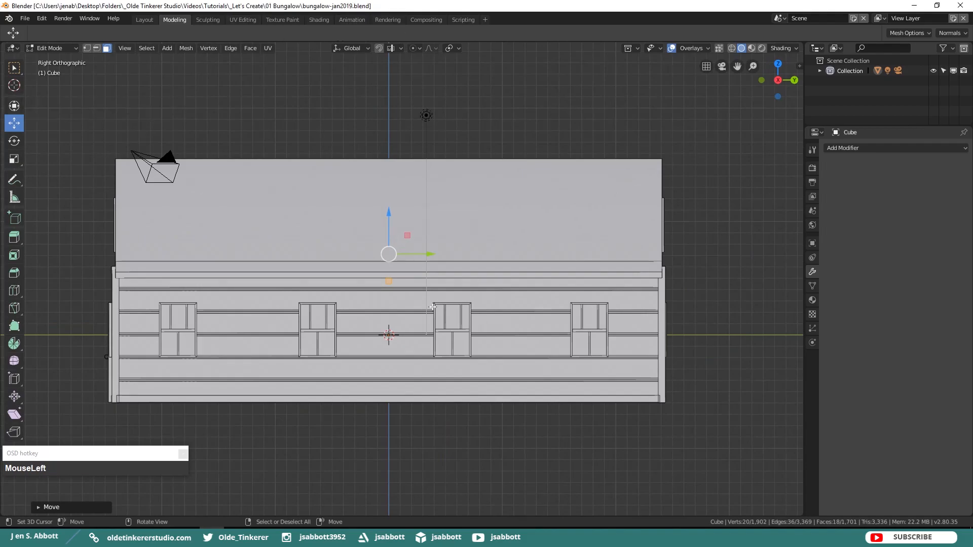
# Step: Duplicate the rafter repeatedly and space the copies along Y from the middle of the house to the rear wall
pyautogui.scroll(2, 433, 308)
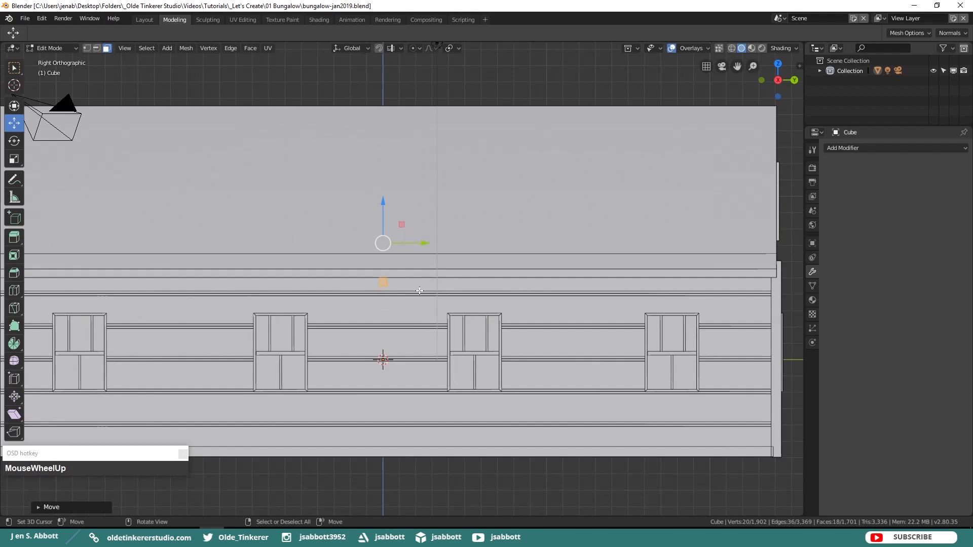
pyautogui.keyDown('shift'); pyautogui.scroll(5, 421, 291); pyautogui.keyUp('shift')
pyautogui.scroll(-1, 479, 252)
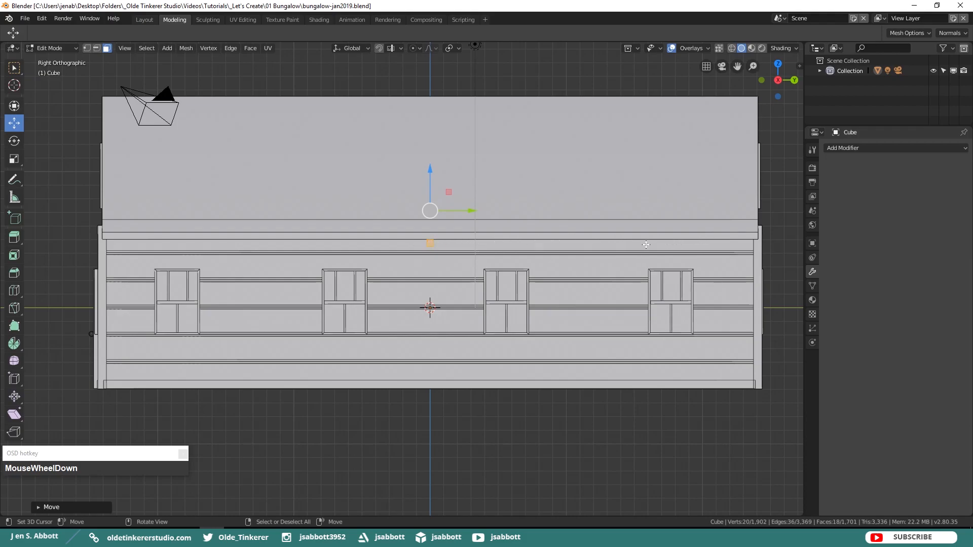
pyautogui.hotkey('shift', 'd')
pyautogui.rightClick(607, 248)
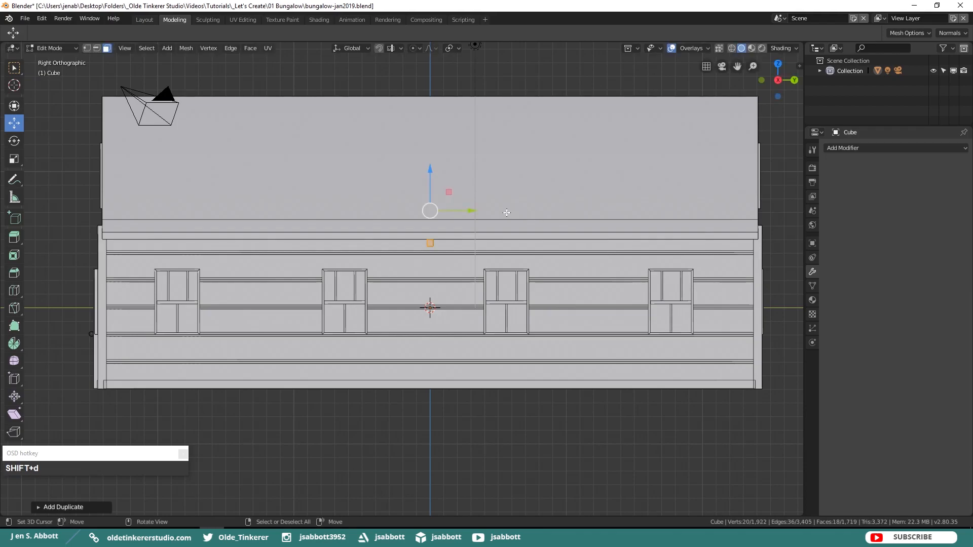
pyautogui.moveTo(475, 211); pyautogui.dragTo(793, 207)
pyautogui.hotkey('shift', 'd')
pyautogui.keyDown('shift'); pyautogui.click(474, 243); pyautogui.keyUp('shift')
pyautogui.hotkey('shift', 'd')
pyautogui.hotkey('shift', 'd')
# Step: Select the seven rafters in the rear half, duplicate them and move the copies along Y into the front half
pyautogui.hotkey('alt', 'a')
pyautogui.click(708, 243)
pyautogui.hotkey('shift', 'd')
pyautogui.press('l')
pyautogui.press('l')
pyautogui.press('l')
pyautogui.press('l')
pyautogui.press('l')
pyautogui.hotkey('shift', 'd')
pyautogui.rightClick(469, 241)
pyautogui.moveTo(661, 212); pyautogui.dragTo(289, 215)
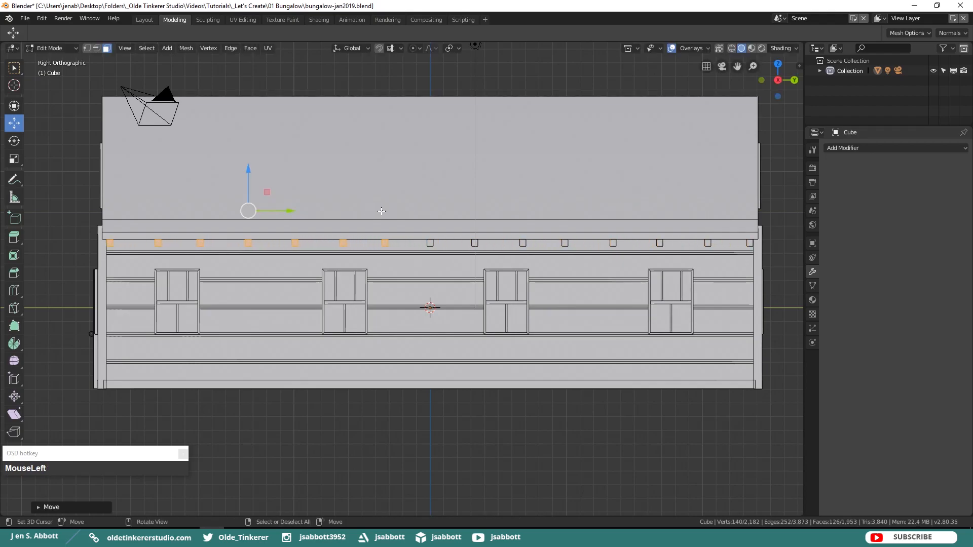
# Step: Select the roof slab's edge faces on the front and rear gables and extrude them along their normals by about 0.34
pyautogui.hotkey('alt', 'a')
pyautogui.press('KP_3')
pyautogui.moveTo(228, 229); pyautogui.dragTo(349, 239, button='middle')
pyautogui.rightClick(437, 253)
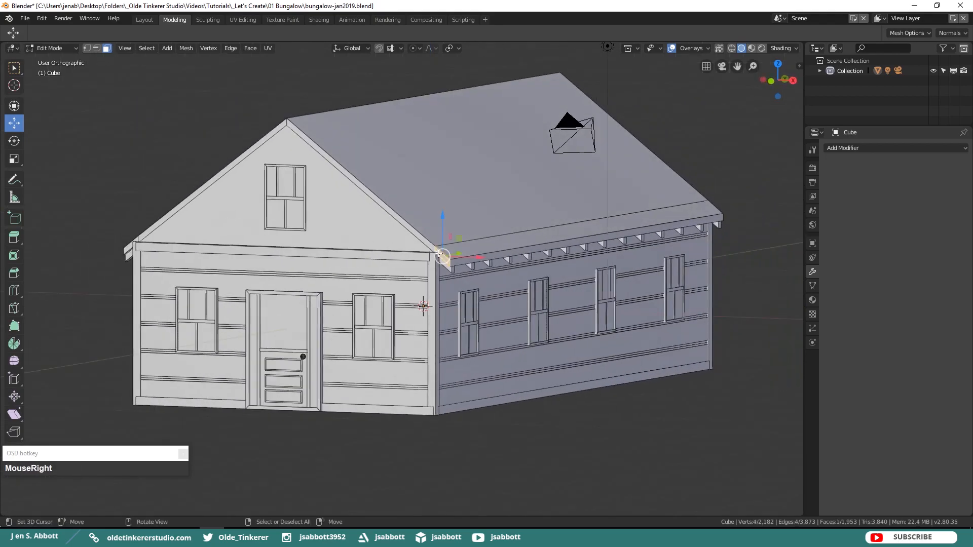
pyautogui.keyDown('shift'); pyautogui.rightClick(419, 236); pyautogui.keyUp('shift')
pyautogui.keyDown('shift'); pyautogui.rightClick(254, 156); pyautogui.keyUp('shift')
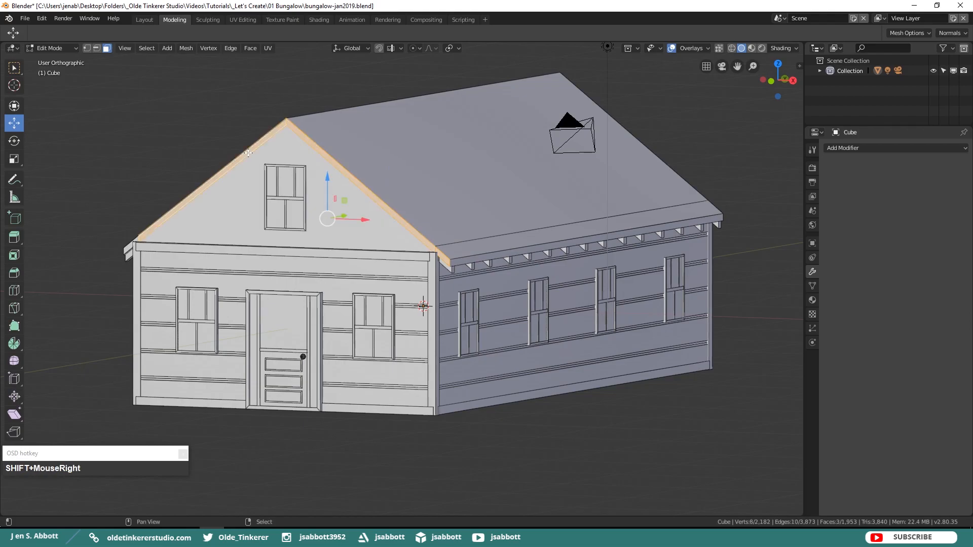
pyautogui.keyDown('shift'); pyautogui.rightClick(129, 247); pyautogui.keyUp('shift')
pyautogui.moveTo(523, 218); pyautogui.dragTo(695, 229, button='middle')
pyautogui.keyDown('shift'); pyautogui.rightClick(739, 247); pyautogui.keyUp('shift')
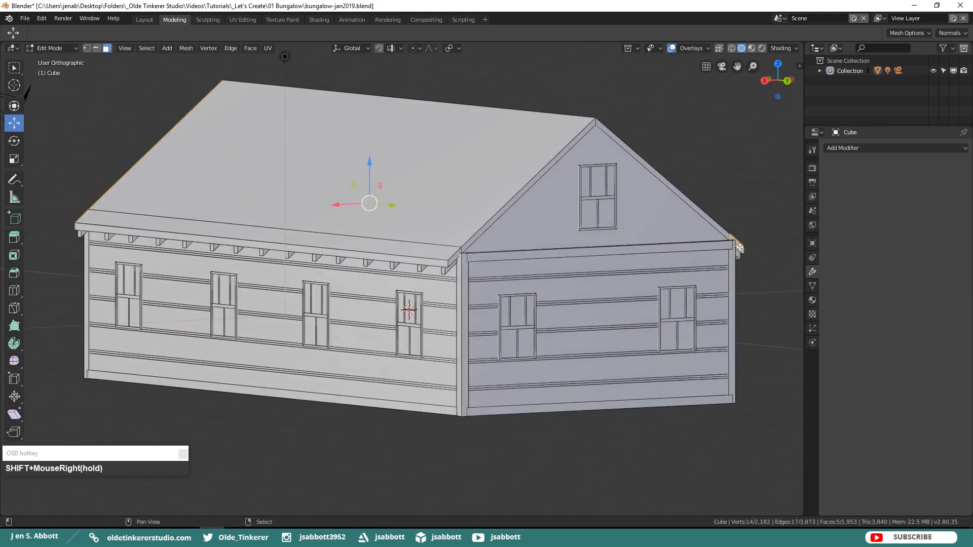
pyautogui.keyDown('shift'); pyautogui.rightClick(717, 227); pyautogui.keyUp('shift')
pyautogui.keyDown('shift'); pyautogui.rightClick(556, 157); pyautogui.keyUp('shift')
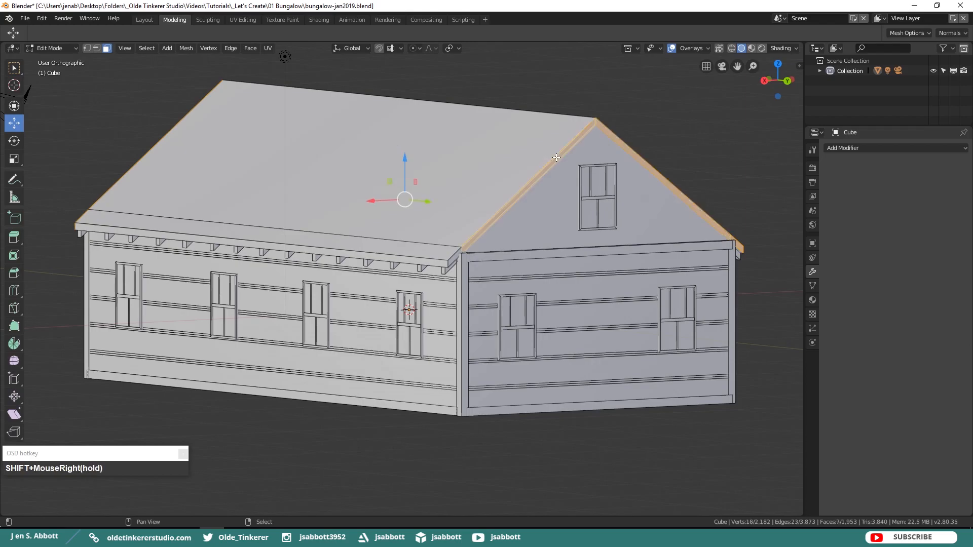
pyautogui.keyDown('shift'); pyautogui.rightClick(455, 260); pyautogui.keyUp('shift')
pyautogui.press('KP_3')
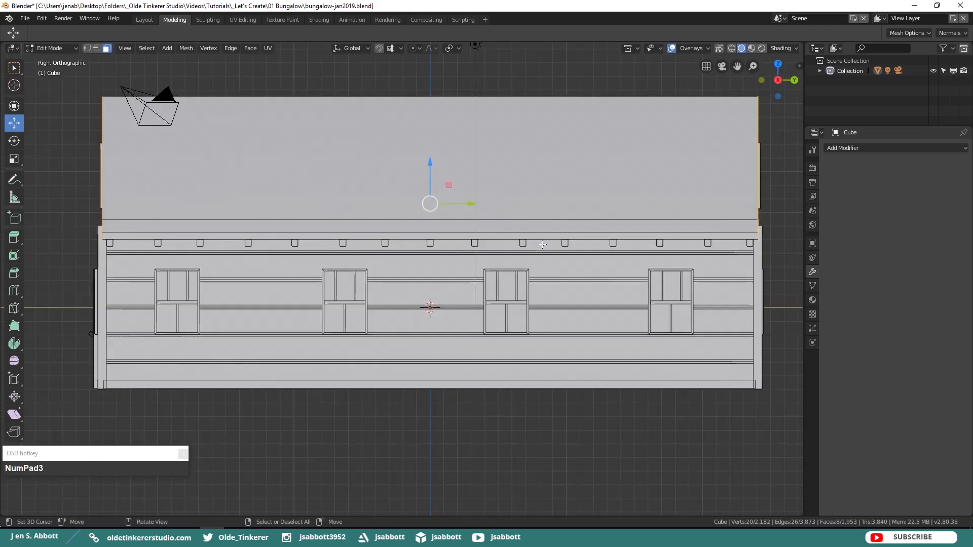
pyautogui.hotkey('alt', 'e')
pyautogui.click(543, 247)
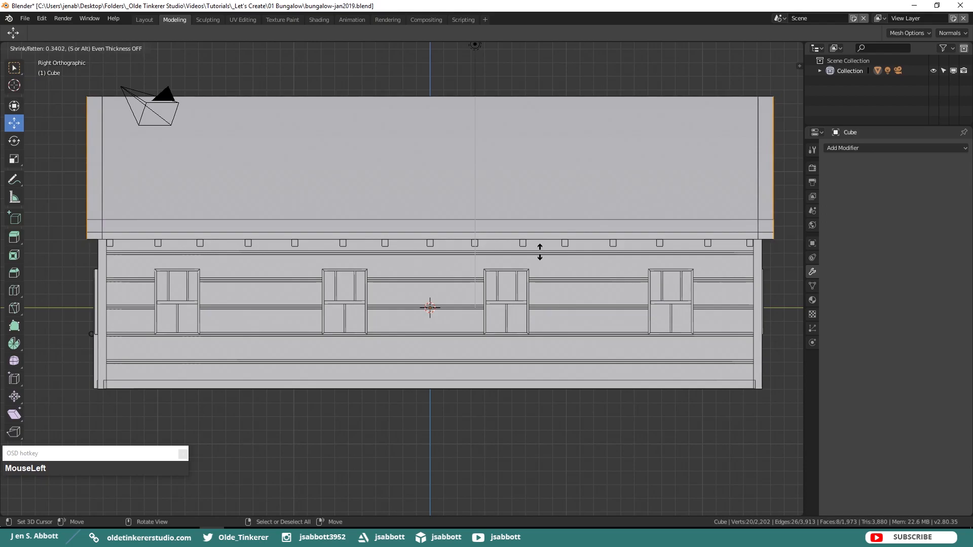
pyautogui.click(540, 252)
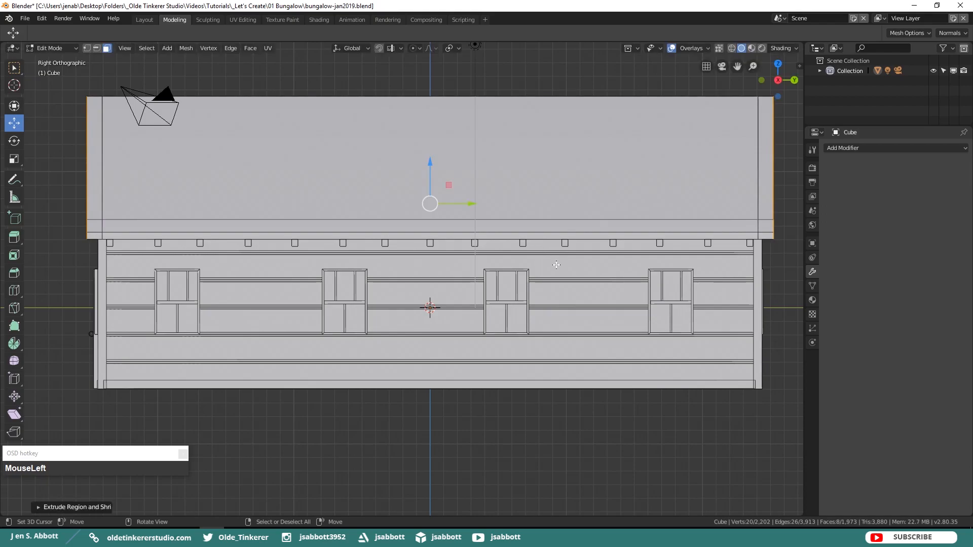
# Step: Add a cube to the house mesh and raise it along Z to just above the middle of the roof ridge
pyautogui.hotkey('alt', 'a')
pyautogui.click(480, 220)
pyautogui.hotkey('shift', 'a')
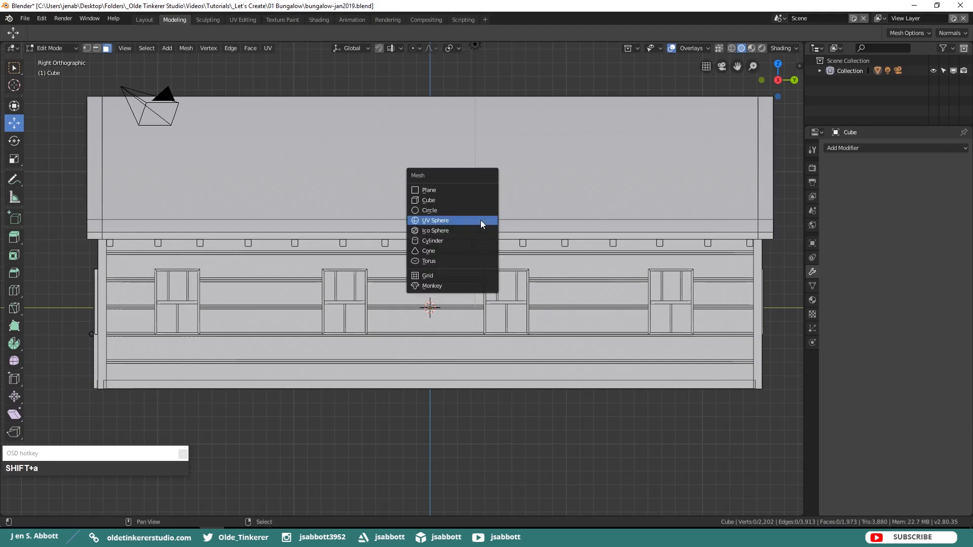
pyautogui.click(466, 200)
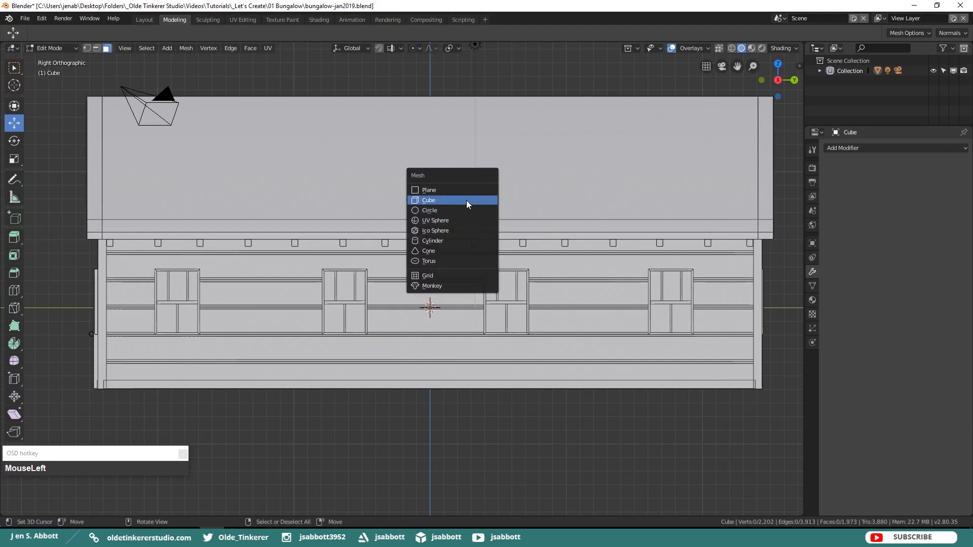
pyautogui.moveTo(433, 268); pyautogui.dragTo(441, 53)
pyautogui.keyDown('shift'); pyautogui.moveTo(442, 209); pyautogui.dragTo(442, 287, button='middle'); pyautogui.keyUp('shift')
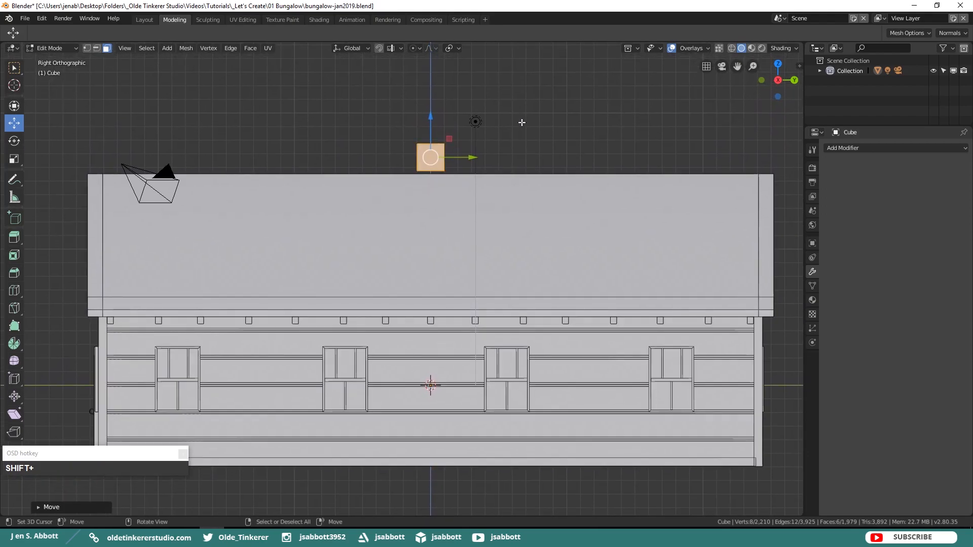
# Step: Scale the new cube along Z to about 0.2 and narrow it along X to a thin beam section
pyautogui.press('s')
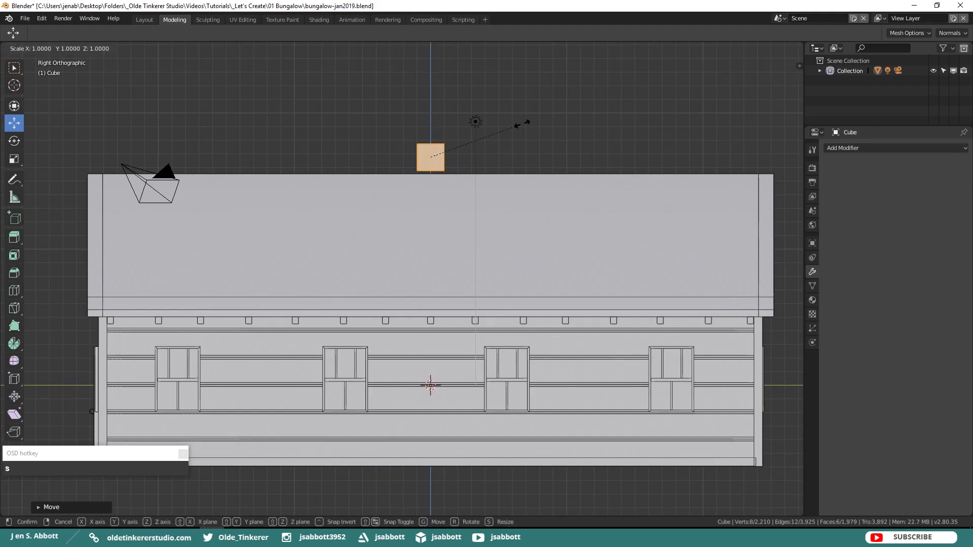
pyautogui.press('z')
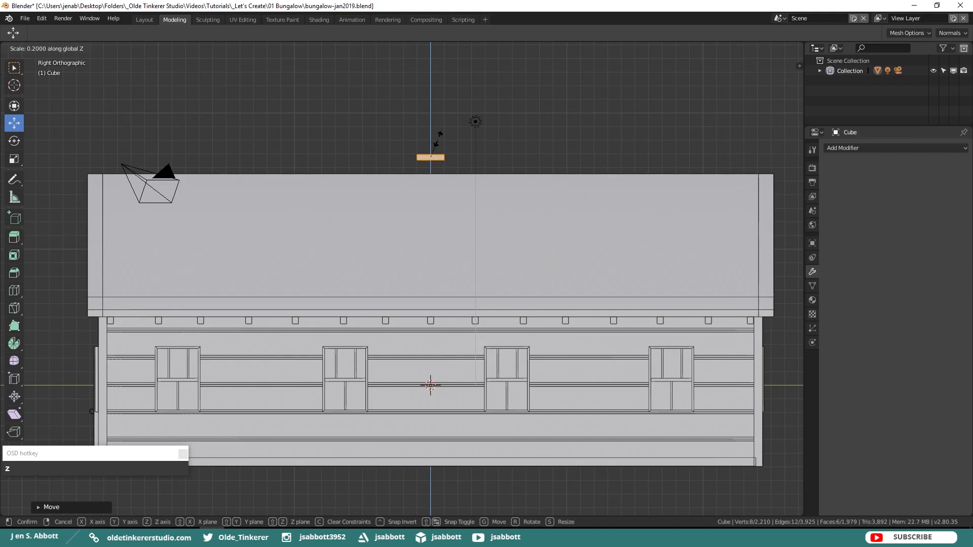
pyautogui.click(436, 140)
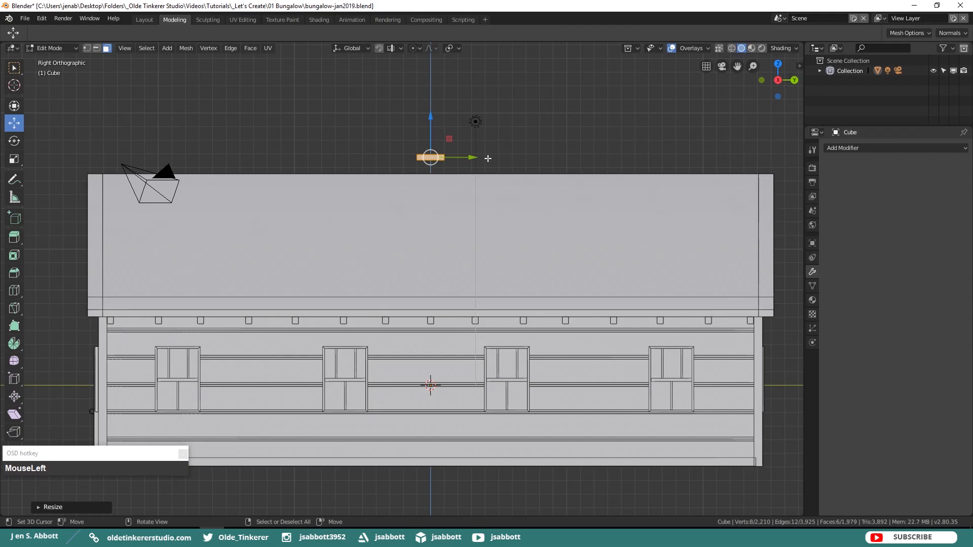
pyautogui.moveTo(492, 159); pyautogui.dragTo(564, 163, button='middle')
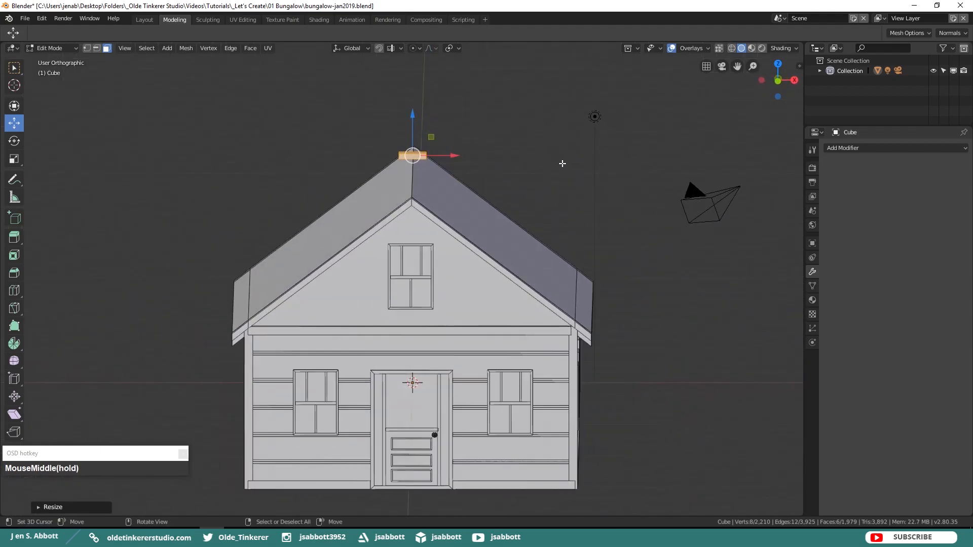
pyautogui.press('s')
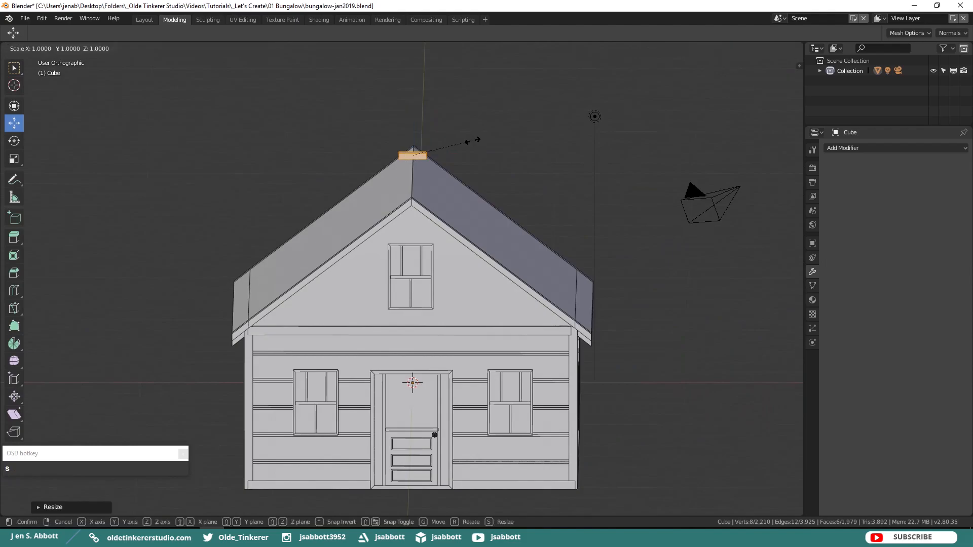
pyautogui.press('x')
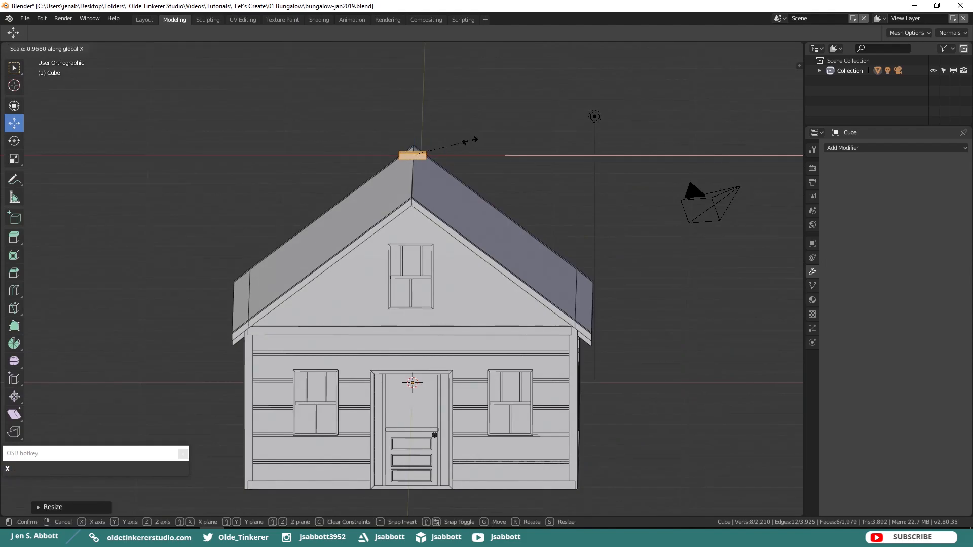
pyautogui.click(439, 149)
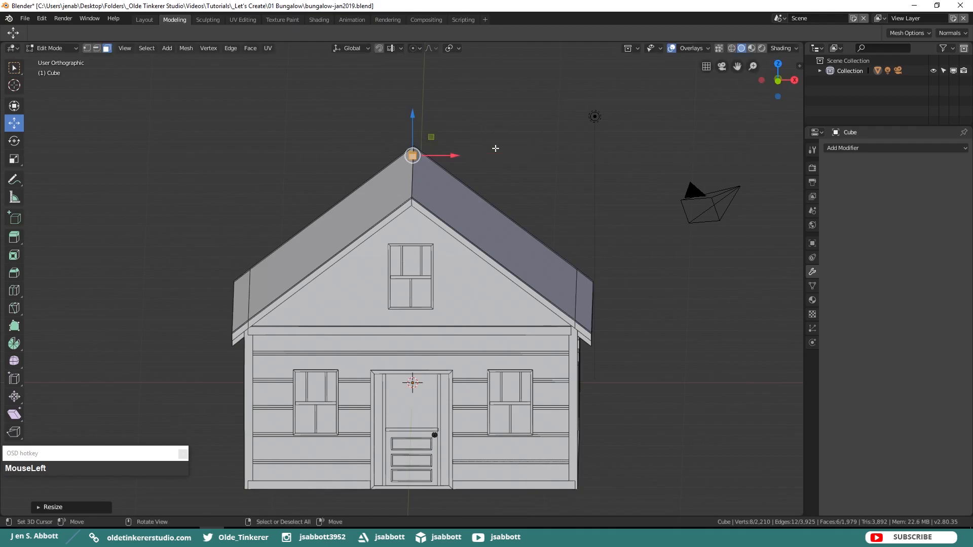
# Step: Stretch the beam along Y until it extends slightly past the roof's front and rear edges
pyautogui.press('KP_7')
pyautogui.scroll(-3, 537, 162)
pyautogui.press('s')
pyautogui.press('y')
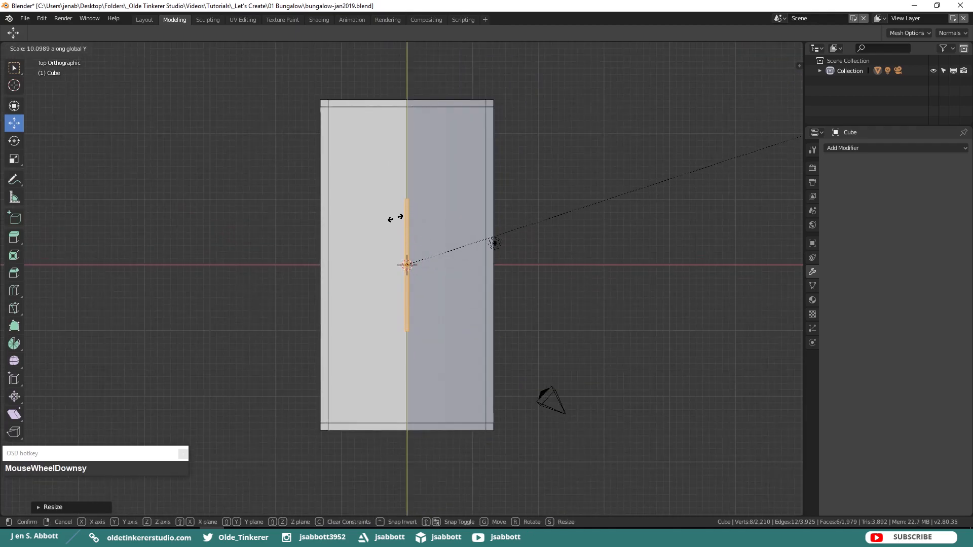
pyautogui.click(565, 411)
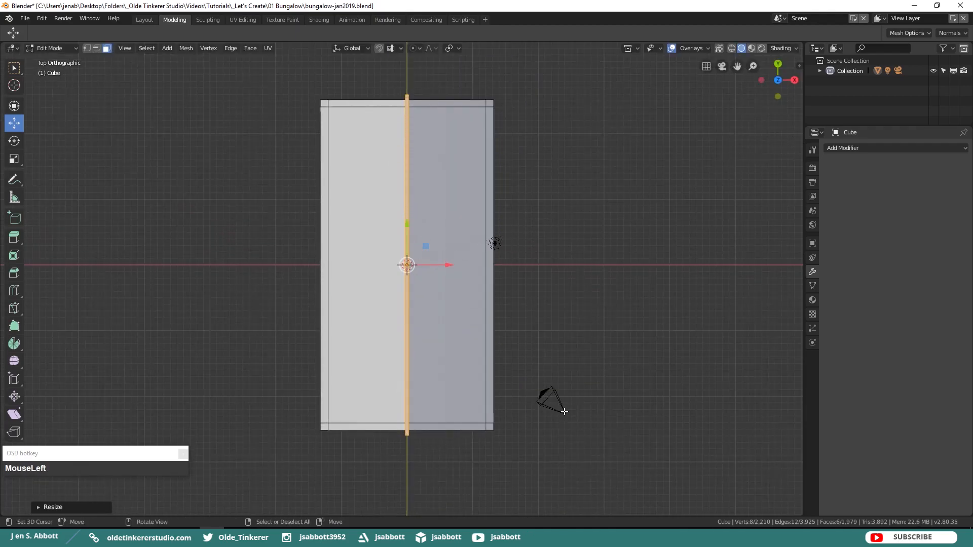
# Step: Scale the beam along X by about 0.82 to make its end section square
pyautogui.press('KP_1')
pyautogui.scroll(4, 491, 289)
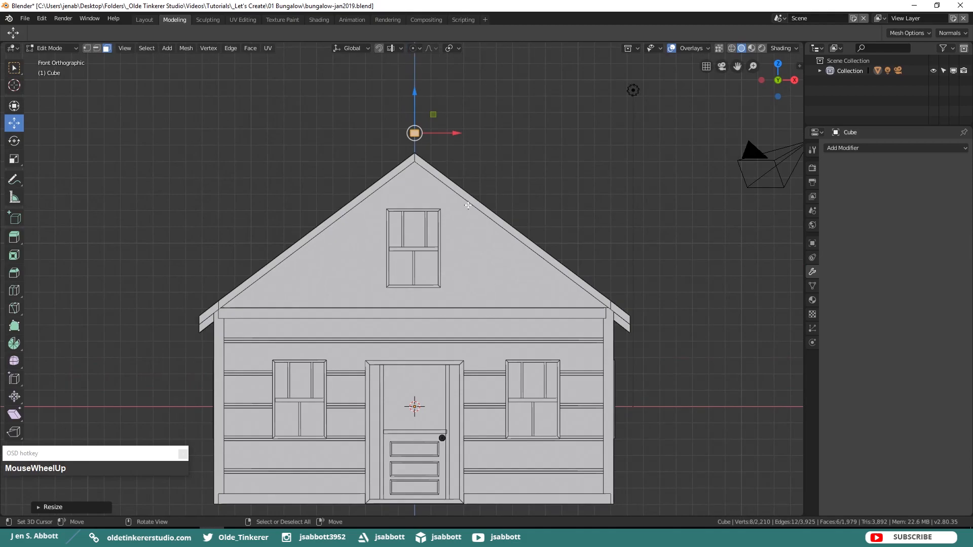
pyautogui.scroll(2, 463, 132)
pyautogui.keyDown('shift'); pyautogui.scroll(2, 456, 217); pyautogui.keyUp('shift')
pyautogui.press('s')
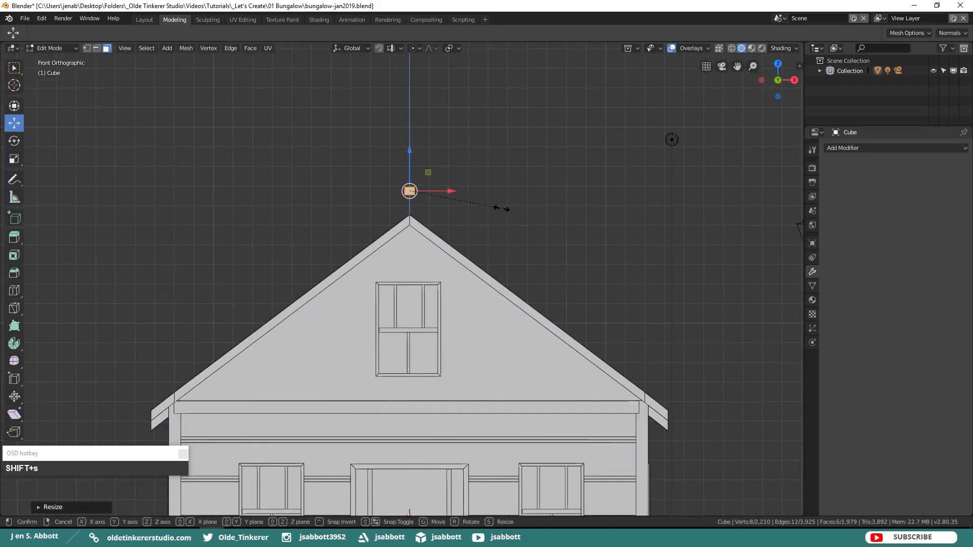
pyautogui.press('x')
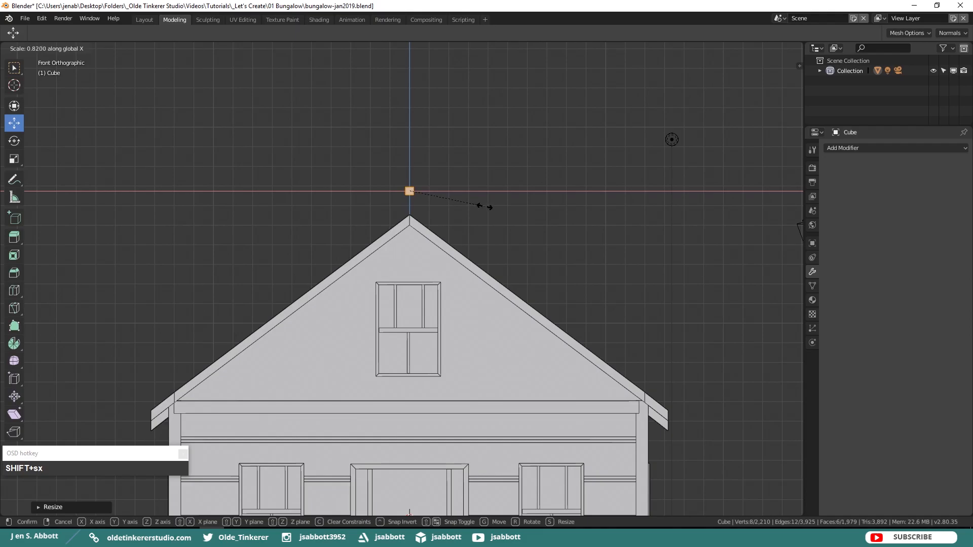
pyautogui.click(481, 206)
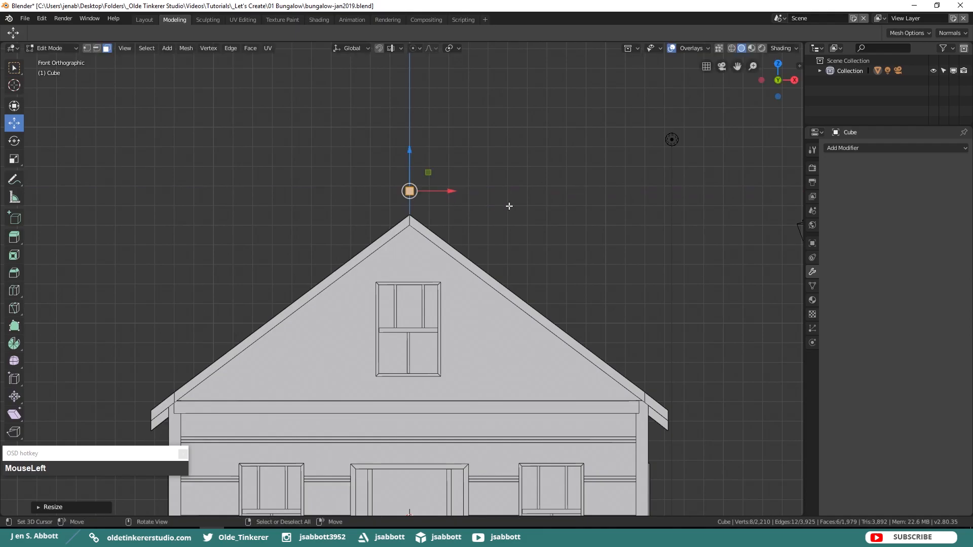
# Step: Rotate the beam 45 degrees about Y and lower it along Z to beneath the roof peak
pyautogui.press('r')
pyautogui.press('y')
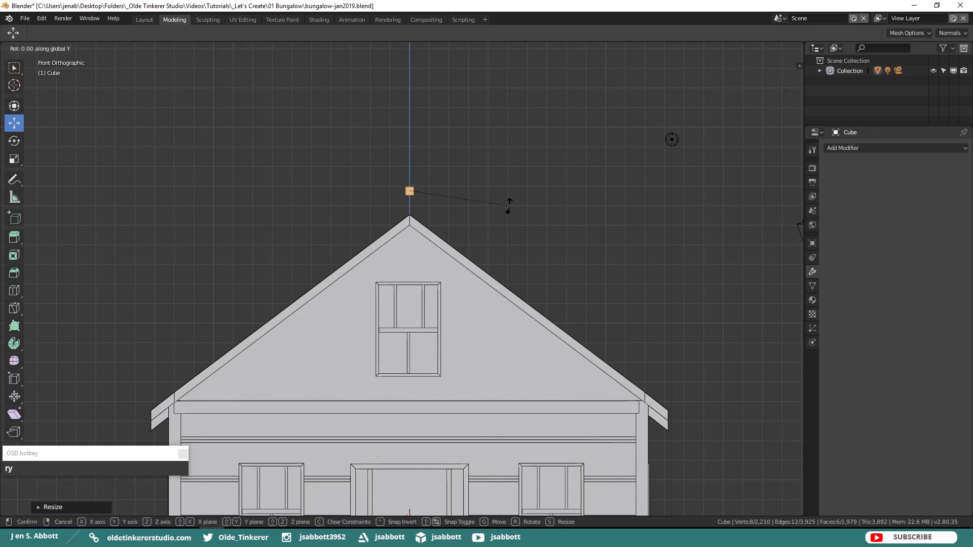
pyautogui.press('KP_5')
pyautogui.press('Return')
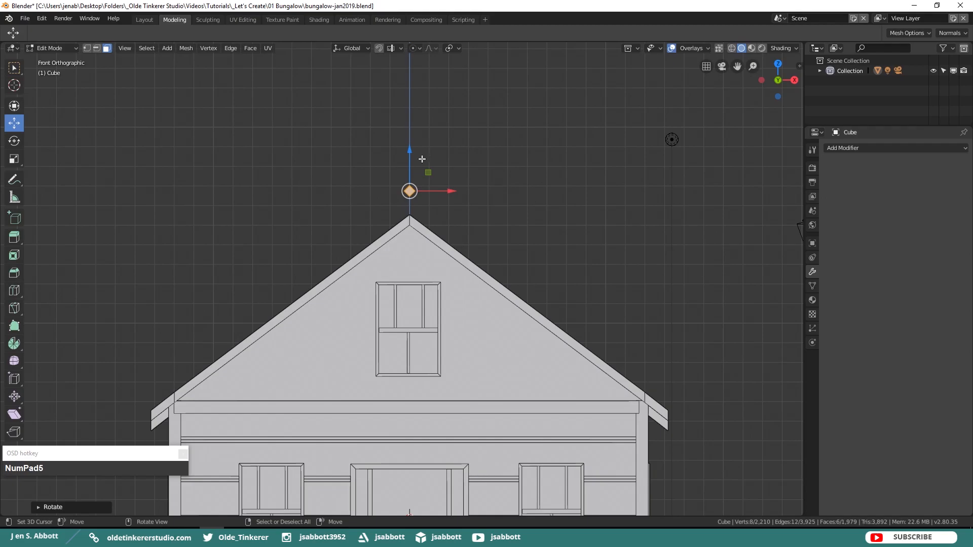
pyautogui.moveTo(410, 153); pyautogui.dragTo(418, 191)
pyautogui.scroll(3, 504, 223)
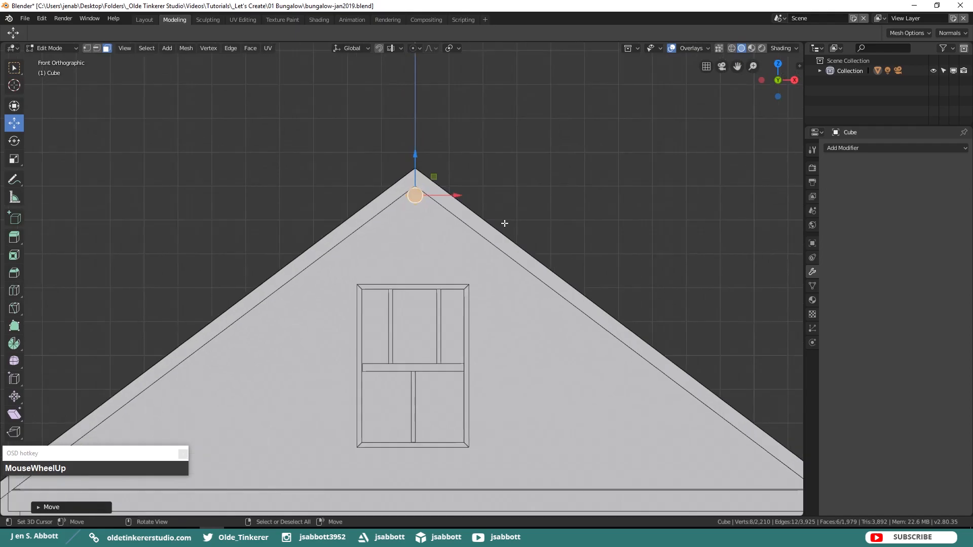
# Step: Widen the ridge beam along X by about 1.3 so its upper faces follow the roof slopes
pyautogui.scroll(1, 504, 223)
pyautogui.moveTo(459, 179); pyautogui.dragTo(459, 179)
pyautogui.press('s')
pyautogui.press('x')
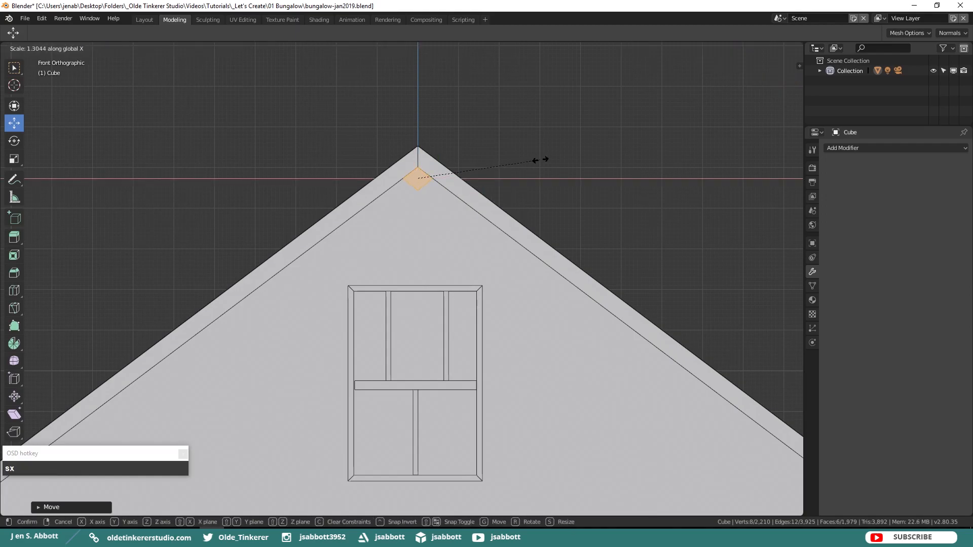
pyautogui.click(541, 159)
pyautogui.moveTo(460, 180); pyautogui.dragTo(459, 178)
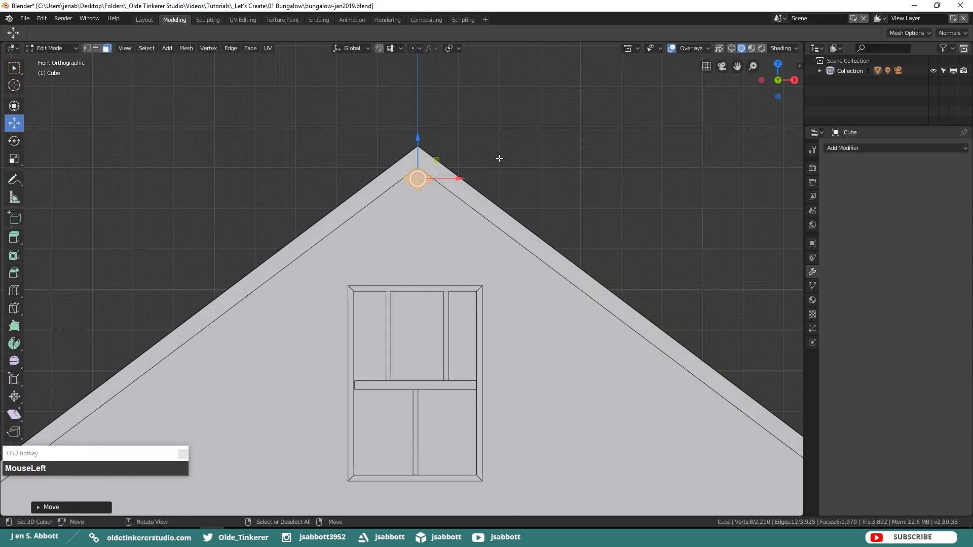
# Step: Duplicate the ridge beam and move the copy down beneath the middle of the +X roof slope
pyautogui.scroll(-1, 500, 158)
pyautogui.scroll(-1, 500, 158)
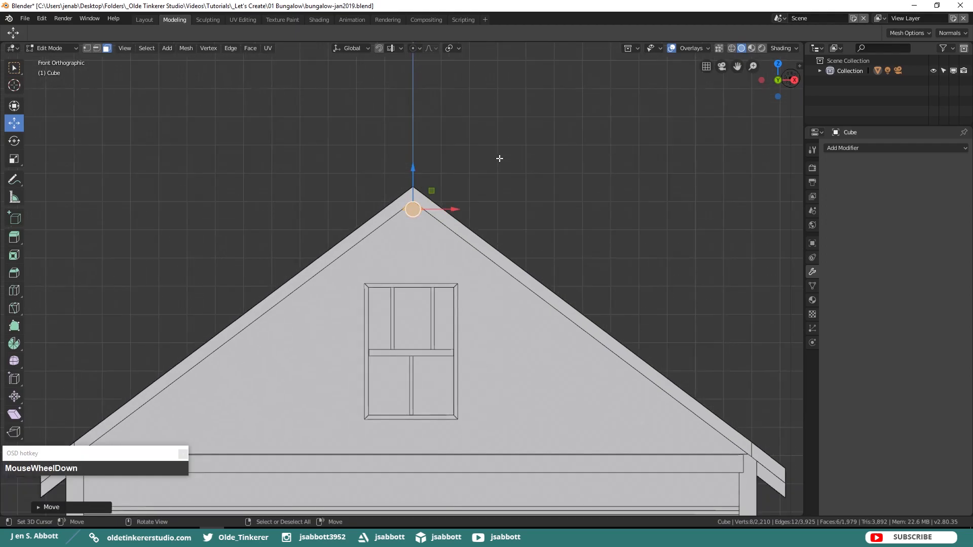
pyautogui.scroll(-2, 499, 158)
pyautogui.keyDown('shift'); pyautogui.moveTo(532, 206); pyautogui.dragTo(545, 176, button='middle'); pyautogui.keyUp('shift')
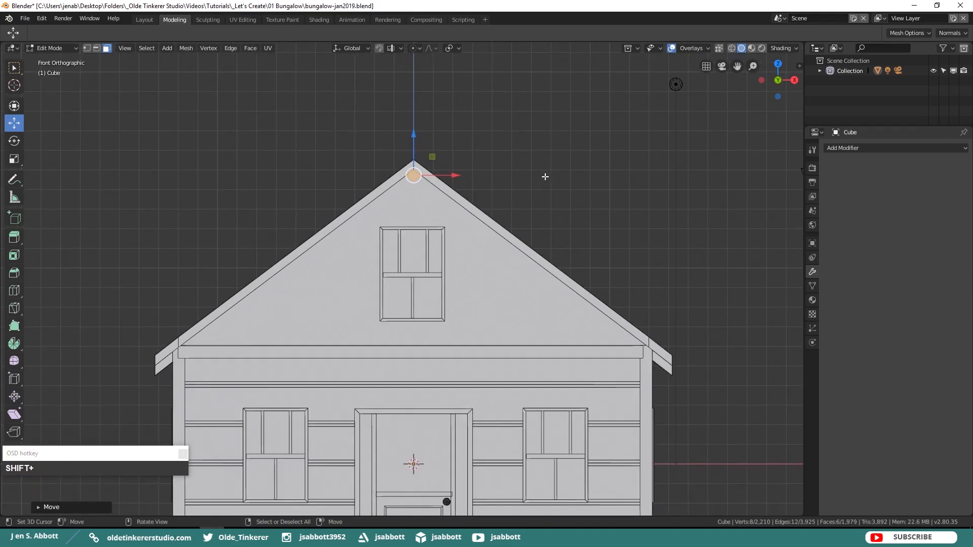
pyautogui.hotkey('shift', 'd')
pyautogui.rightClick(544, 176)
pyautogui.moveTo(423, 166); pyautogui.dragTo(597, 265)
# Step: Duplicate the slope beam, move the copy along X to the matching spot under the opposite slope, and deselect it
pyautogui.hotkey('shift', 'd')
pyautogui.click(597, 264)
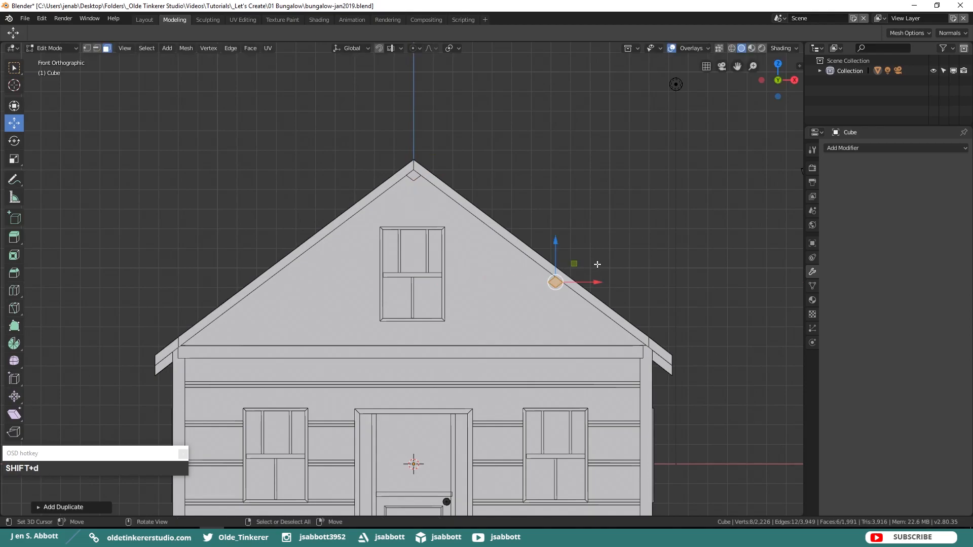
pyautogui.moveTo(593, 282); pyautogui.dragTo(319, 310)
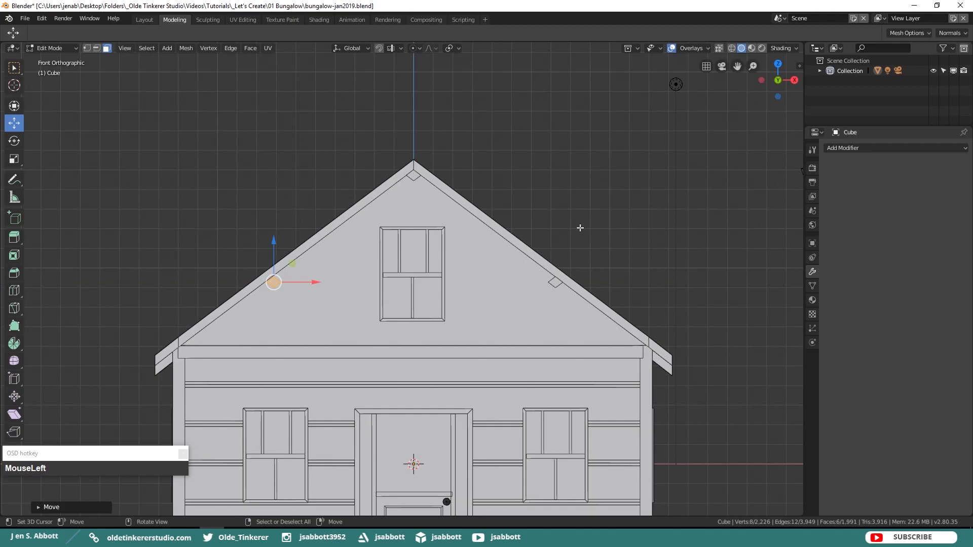
pyautogui.hotkey('alt', 'a')
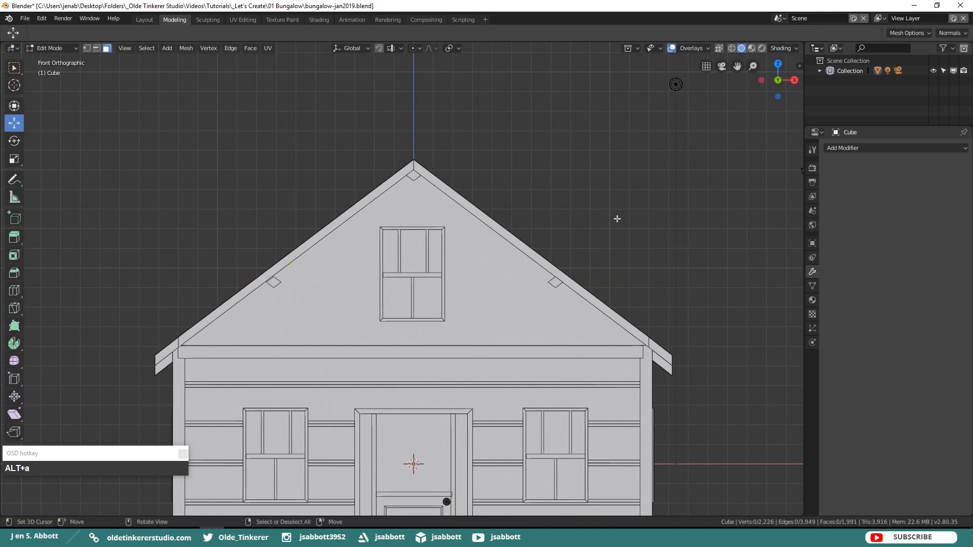
# Step: Select the four upper faces of both roof slopes, including the eave strips, and duplicate them in place
pyautogui.scroll(-2, 617, 219)
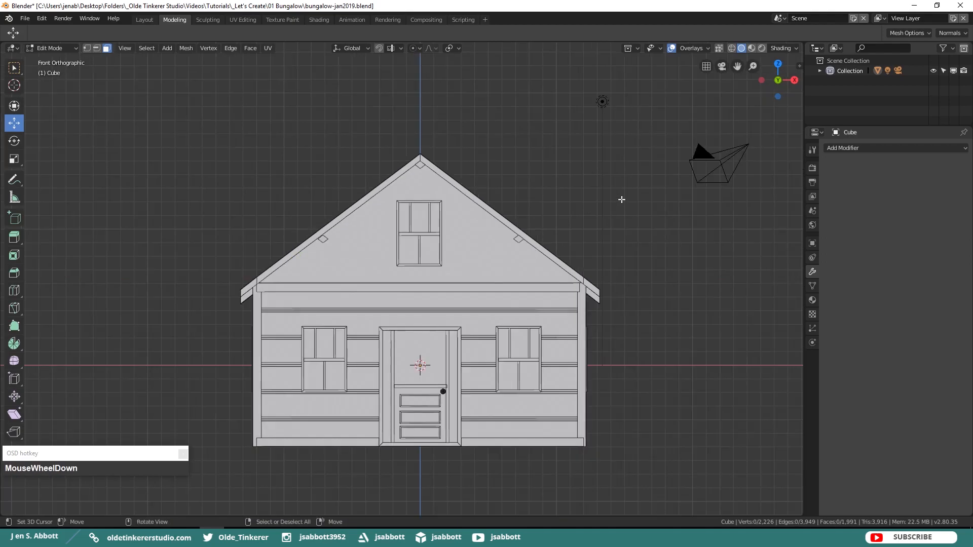
pyautogui.moveTo(598, 163); pyautogui.dragTo(602, 194, button='middle')
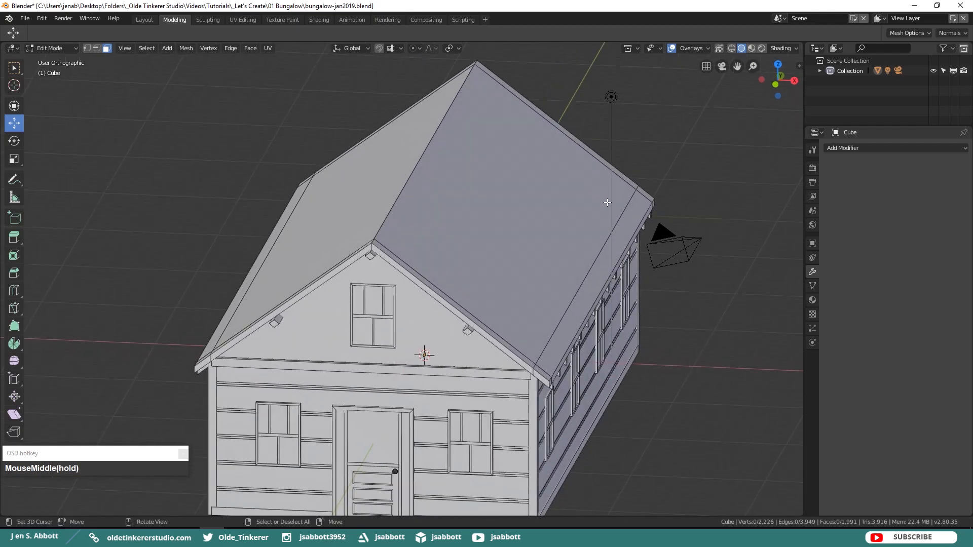
pyautogui.keyDown('shift'); pyautogui.rightClick(606, 273); pyautogui.keyUp('shift')
pyautogui.keyDown('shift'); pyautogui.rightClick(506, 250); pyautogui.keyUp('shift')
pyautogui.keyDown('shift'); pyautogui.rightClick(360, 228); pyautogui.keyUp('shift')
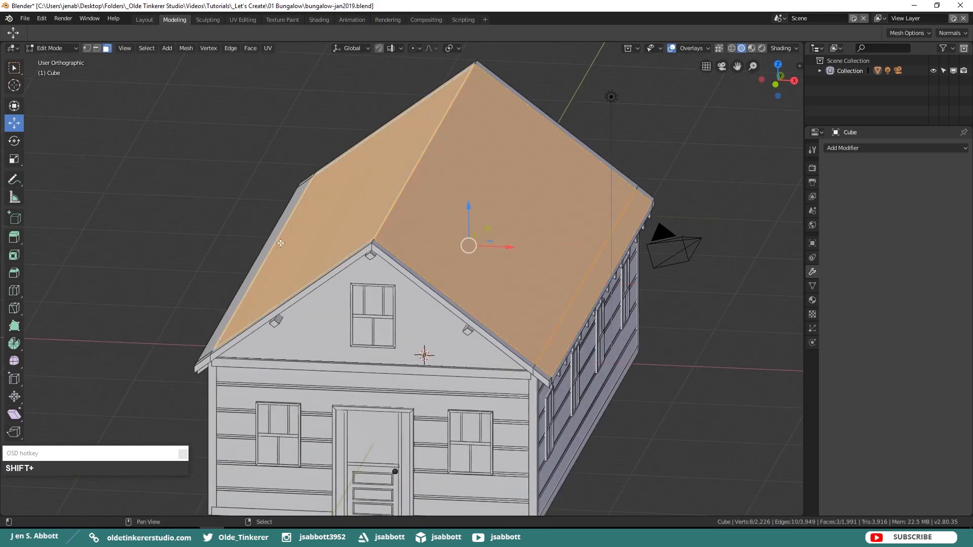
pyautogui.keyDown('shift'); pyautogui.rightClick(269, 248); pyautogui.keyUp('shift')
pyautogui.hotkey('shift', 'd')
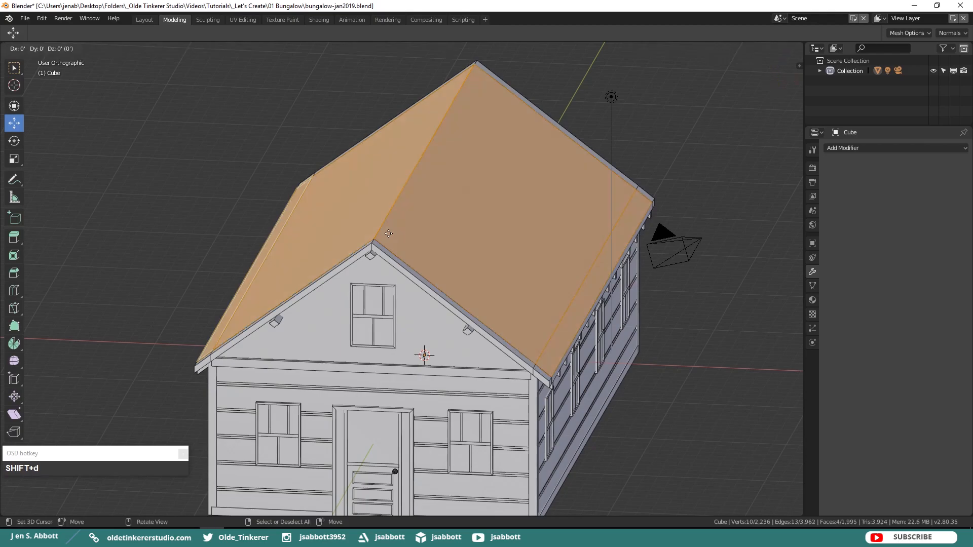
pyautogui.click(389, 233)
# Step: Extrude the duplicated roof faces slightly upward along Z to form a thin roofing layer
pyautogui.press('KP_1')
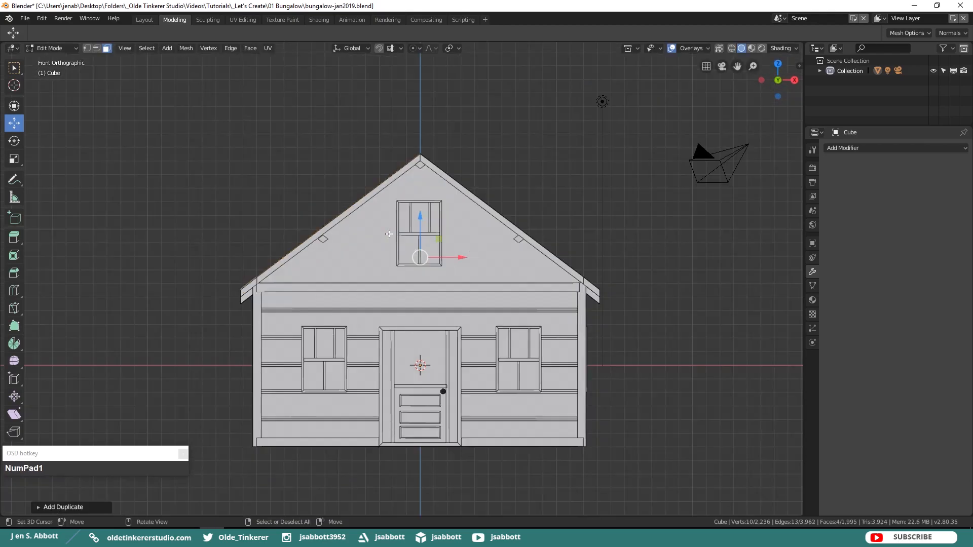
pyautogui.press('l')
pyautogui.press('e')
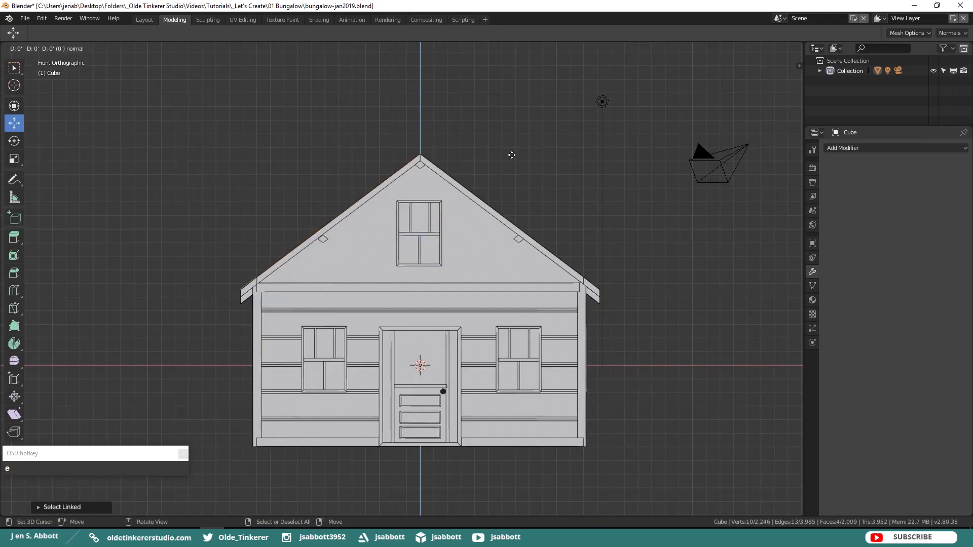
pyautogui.press('z')
pyautogui.click(539, 153)
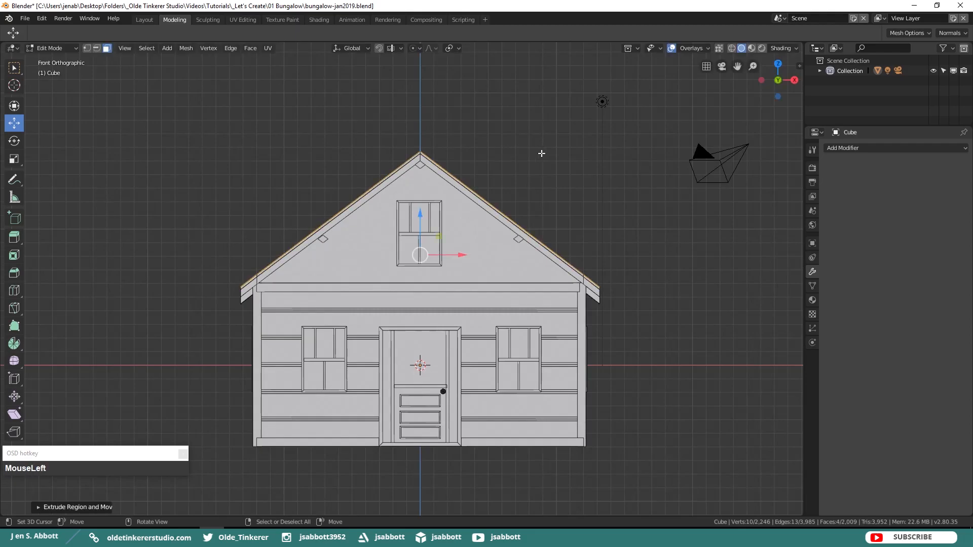
# Step: Select the entire linked roofing layer and scale it along Y into a narrow rib at the middle of the roof
pyautogui.press('KP_3')
pyautogui.press('l')
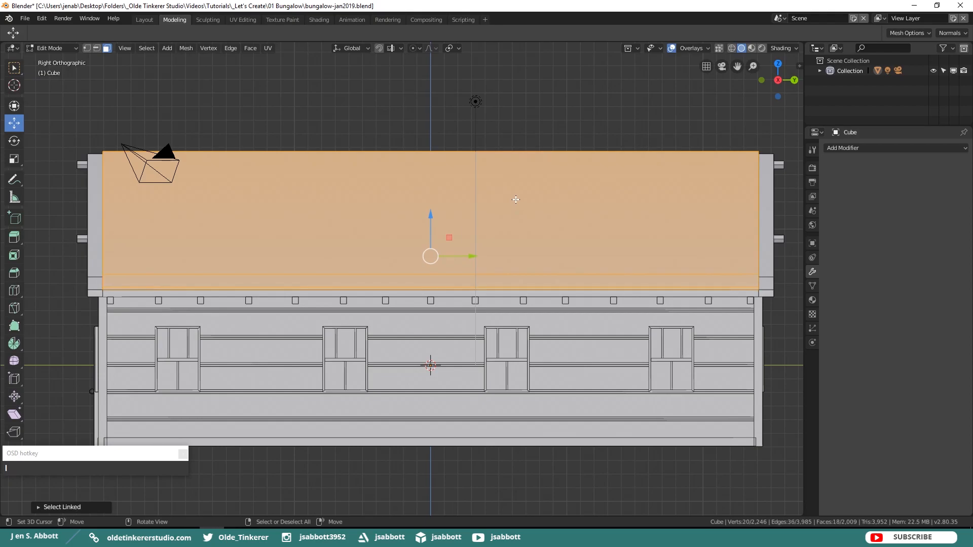
pyautogui.press('s')
pyautogui.press('y')
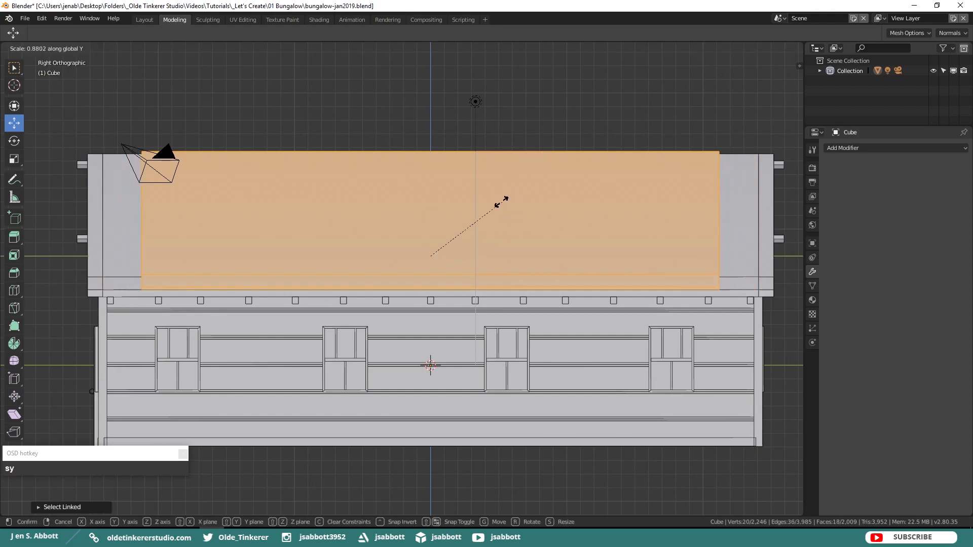
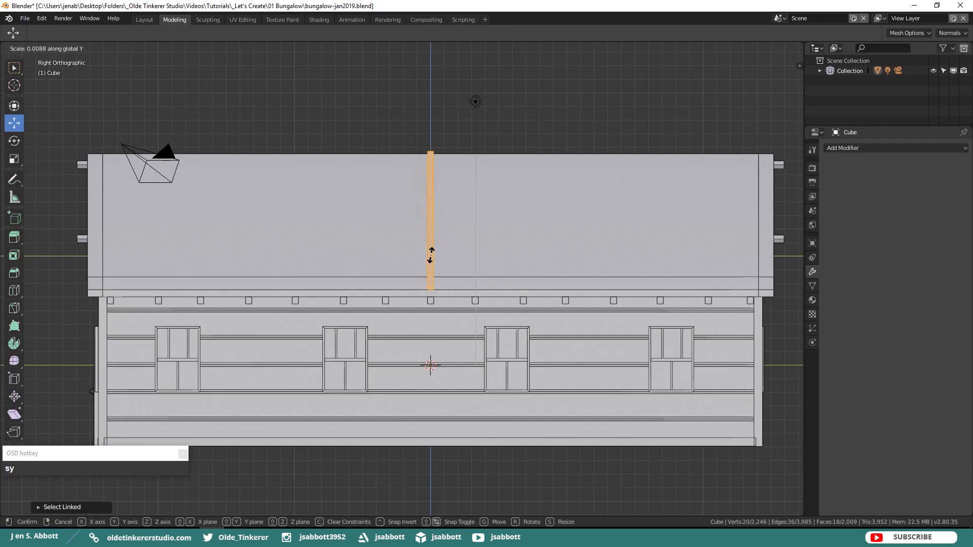
pyautogui.click(431, 256)
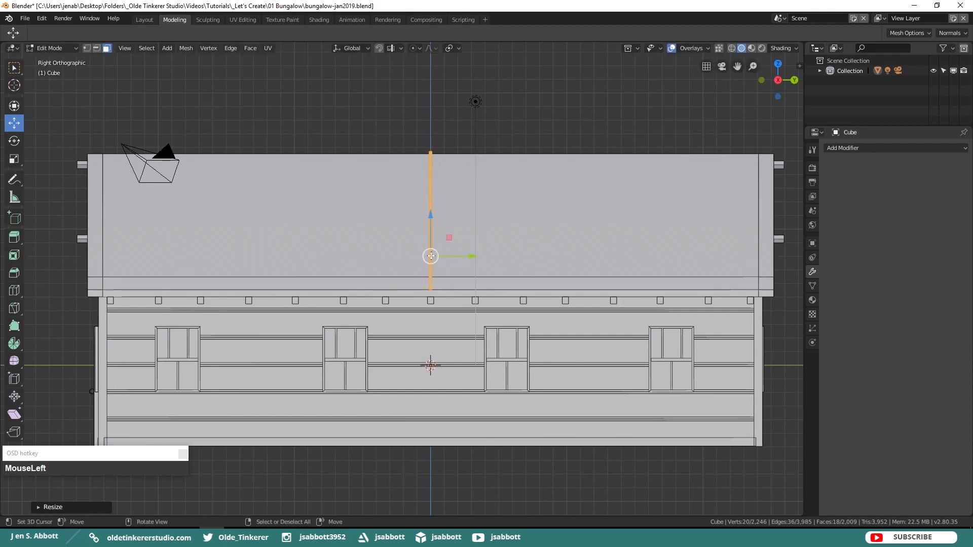
pyautogui.press('KP_3')
# Step: Duplicate the rib repeatedly along +Y, placing seven copies roughly in line with the rafters on that half of the roof
pyautogui.hotkey('shift', 'd')
pyautogui.rightClick(613, 223)
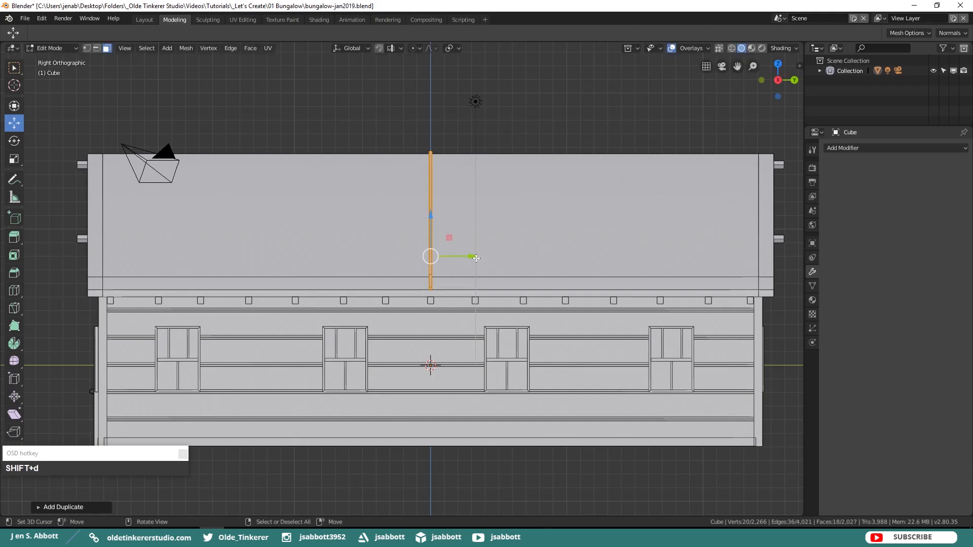
pyautogui.moveTo(477, 258); pyautogui.dragTo(788, 255)
pyautogui.hotkey('shift', 'd')
pyautogui.press('l')
pyautogui.hotkey('shift', 'd')
pyautogui.hotkey('shift', 'd')
pyautogui.hotkey('alt', 'a')
pyautogui.press('l')
pyautogui.hotkey('alt', 'a')
pyautogui.press('l')
pyautogui.hotkey('shift', 'd')
# Step: Select all seven copied ribs, duplicate them along Y onto the opposite half of the roof, and deselect them
pyautogui.press('l')
pyautogui.press('l')
pyautogui.press('l')
pyautogui.press('l')
pyautogui.press('l')
pyautogui.press('l')
pyautogui.hotkey('shift', 'd')
pyautogui.moveTo(652, 258); pyautogui.dragTo(287, 263)
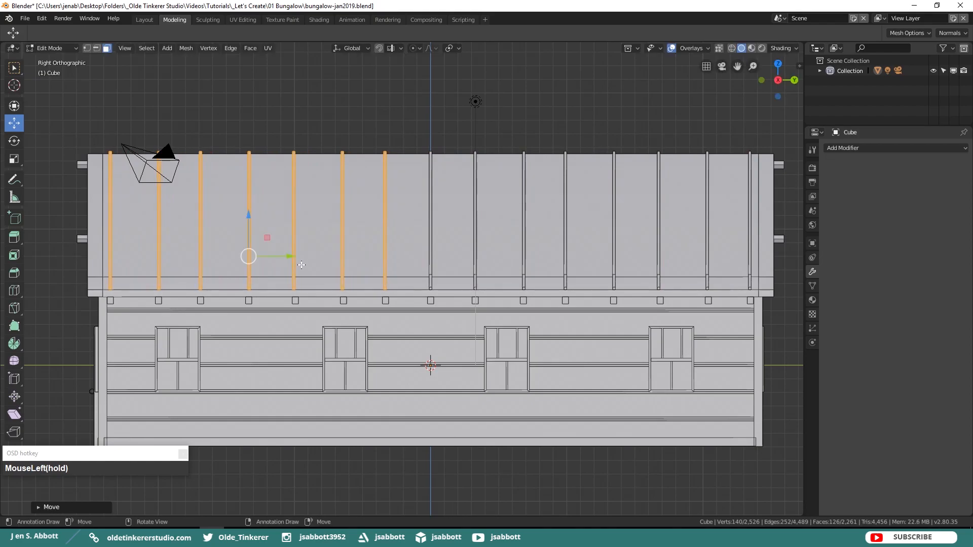
pyautogui.hotkey('alt', 'a')
# Step: Add a cube, raise it above the roof ridge, and scale it to about 0.21 in X and Z with Y locked
pyautogui.hotkey('shift', 'a')
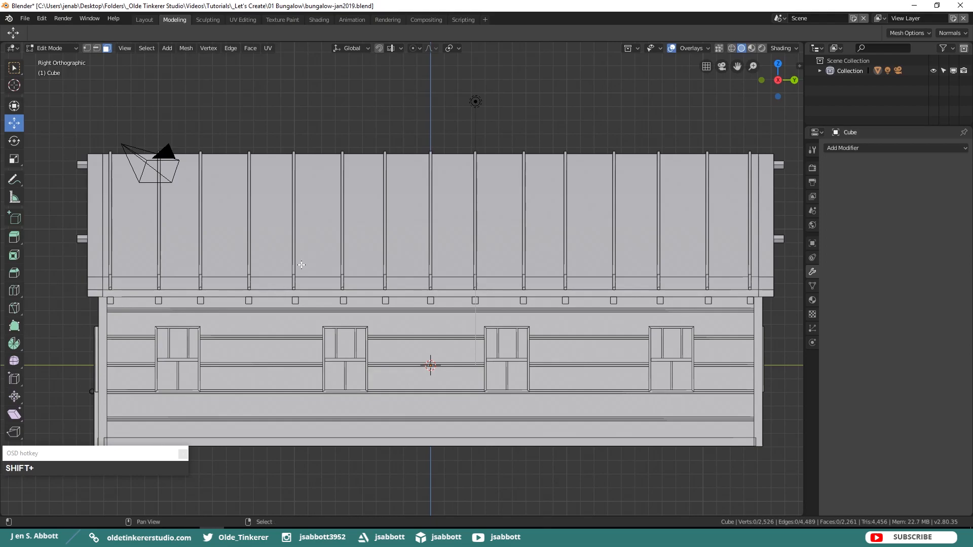
pyautogui.click(301, 265)
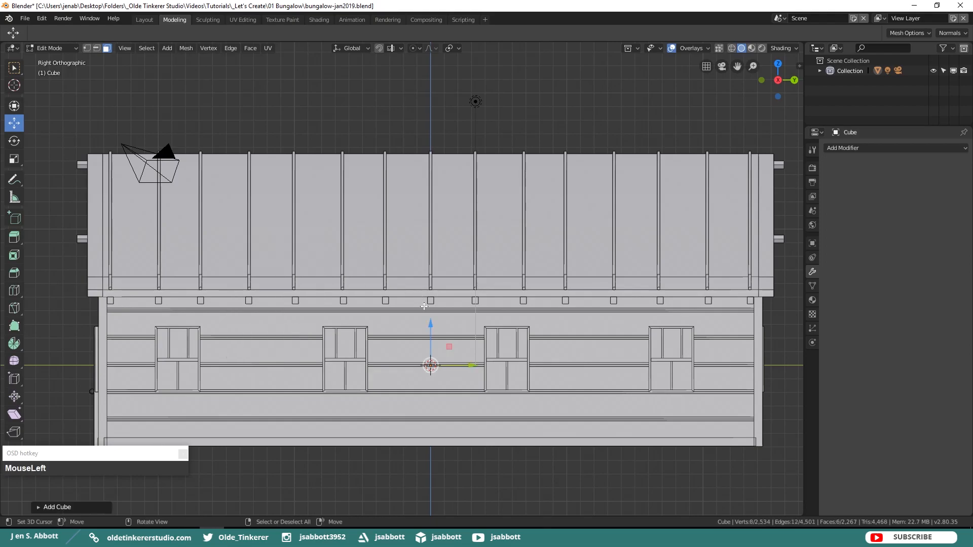
pyautogui.moveTo(430, 325); pyautogui.dragTo(429, 86)
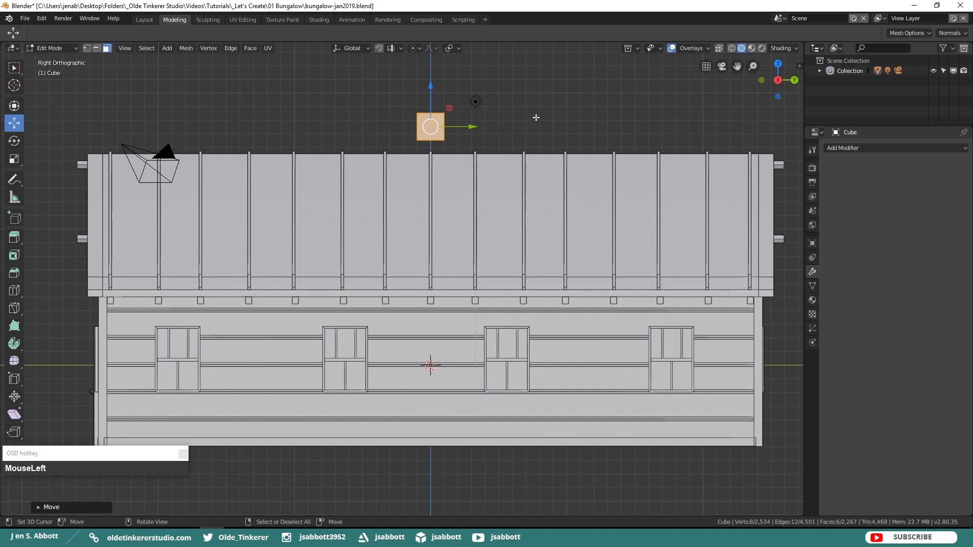
pyautogui.press('s')
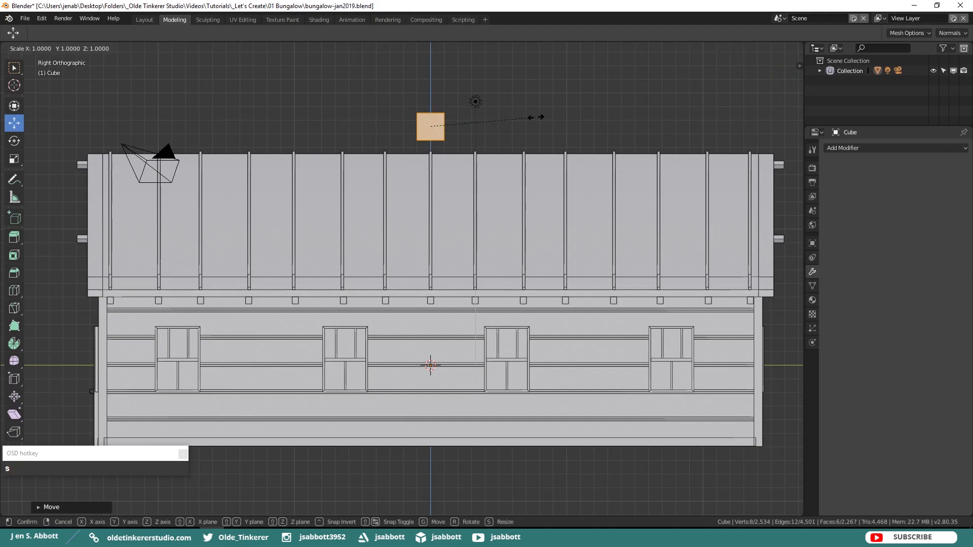
pyautogui.hotkey('shift', 'y')
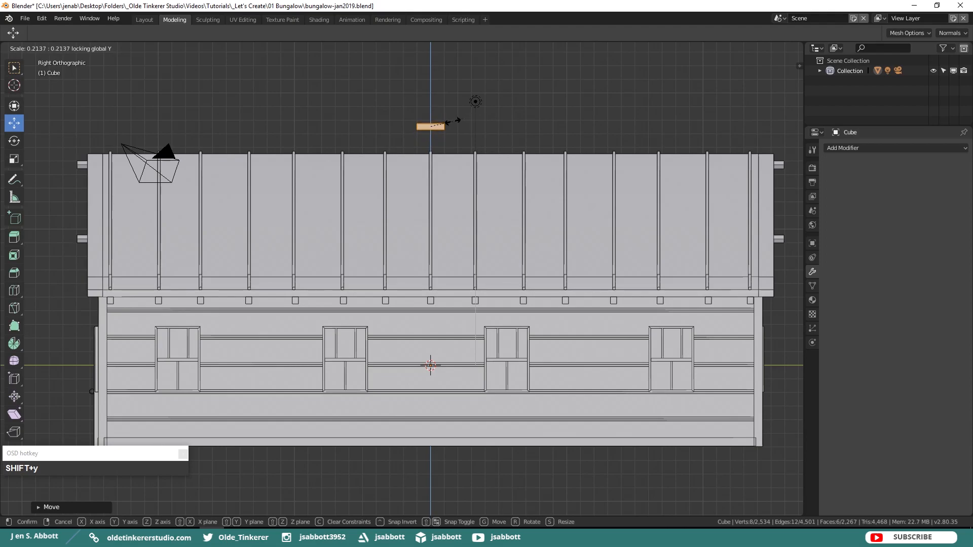
pyautogui.click(452, 122)
# Step: Scale the bar along Y by about 25 to span the roof's length and rotate it 45° about Y
pyautogui.press('s')
pyautogui.press('y')
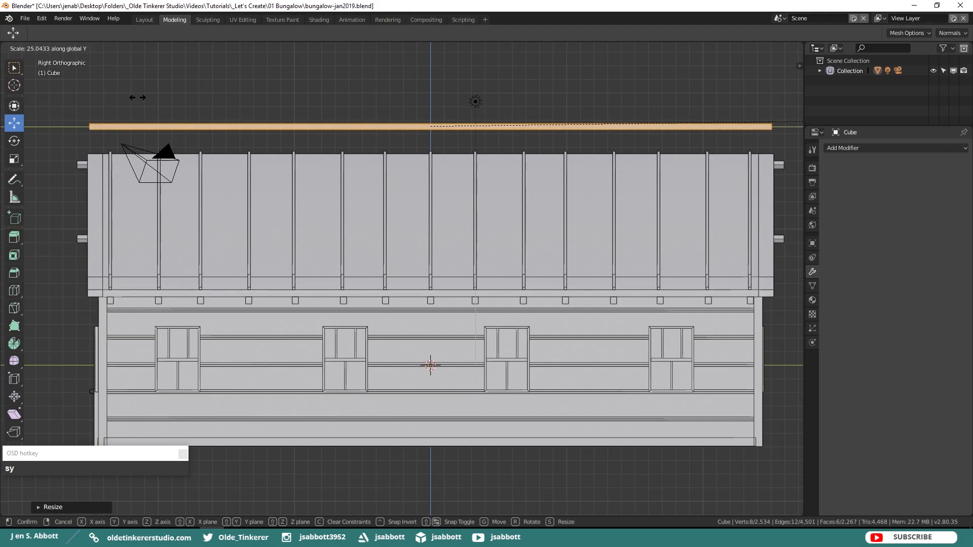
pyautogui.click(138, 98)
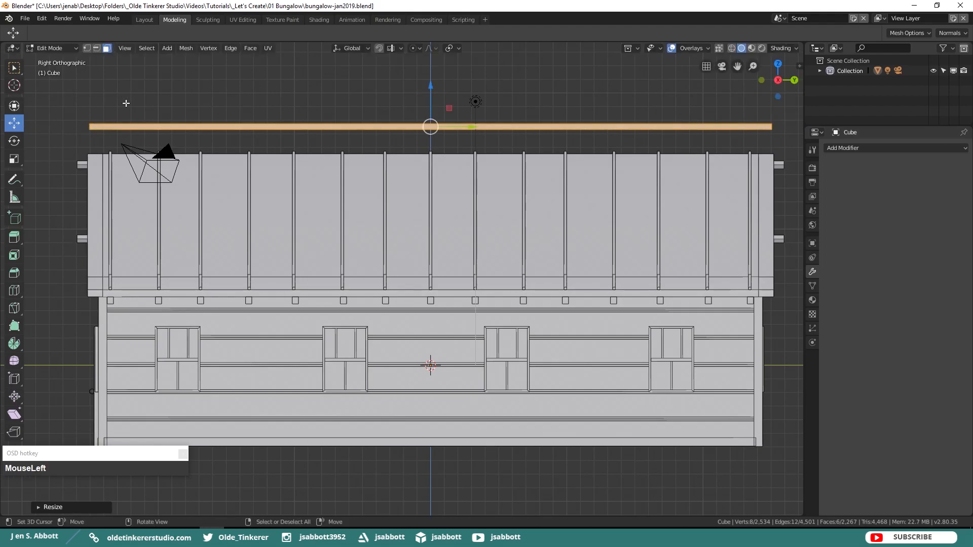
pyautogui.press('KP_1')
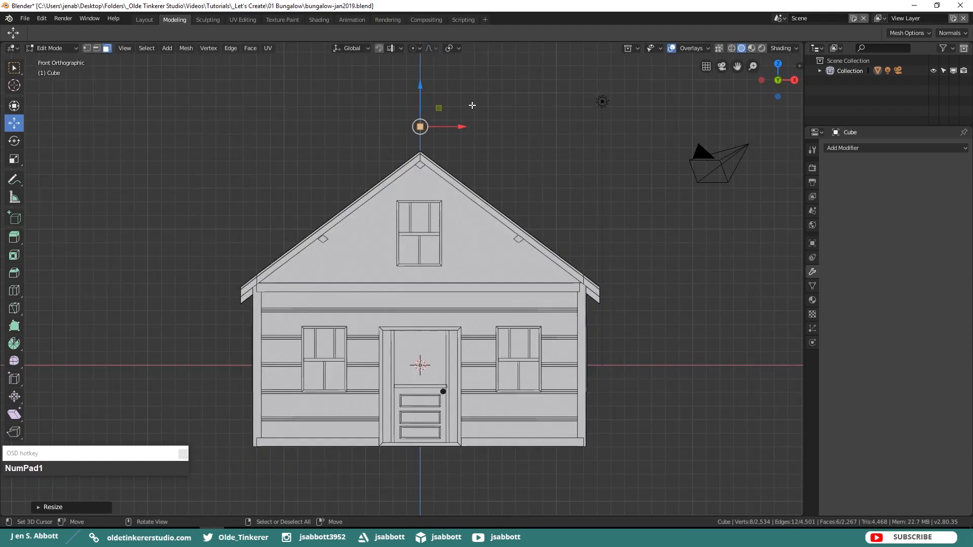
pyautogui.press('r')
pyautogui.press('y')
pyautogui.press('KP_4')
pyautogui.press('KP_5')
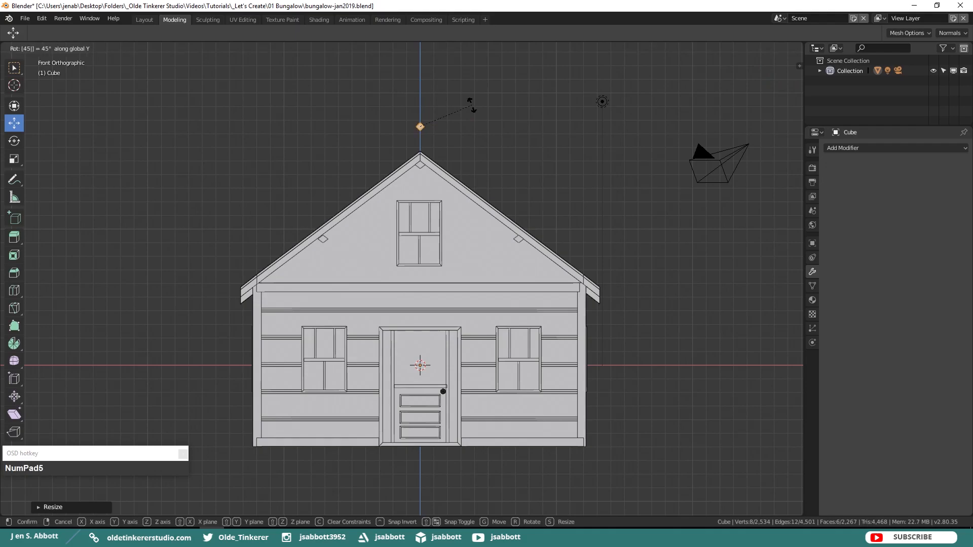
pyautogui.press('Return')
# Step: Lower the rotated bar onto the roof peak as a ridge cap, deselect it, and save the file
pyautogui.moveTo(423, 87); pyautogui.dragTo(423, 100)
pyautogui.scroll(3, 481, 99)
pyautogui.keyDown('shift'); pyautogui.moveTo(481, 99); pyautogui.dragTo(471, 242, button='middle'); pyautogui.keyUp('shift')
pyautogui.moveTo(425, 146); pyautogui.dragTo(429, 167)
pyautogui.moveTo(558, 177)
pyautogui.mouseDown(button='middle')
pyautogui.moveTo(562, 187)
pyautogui.moveTo(550, 188)
pyautogui.mouseUp(button='middle')
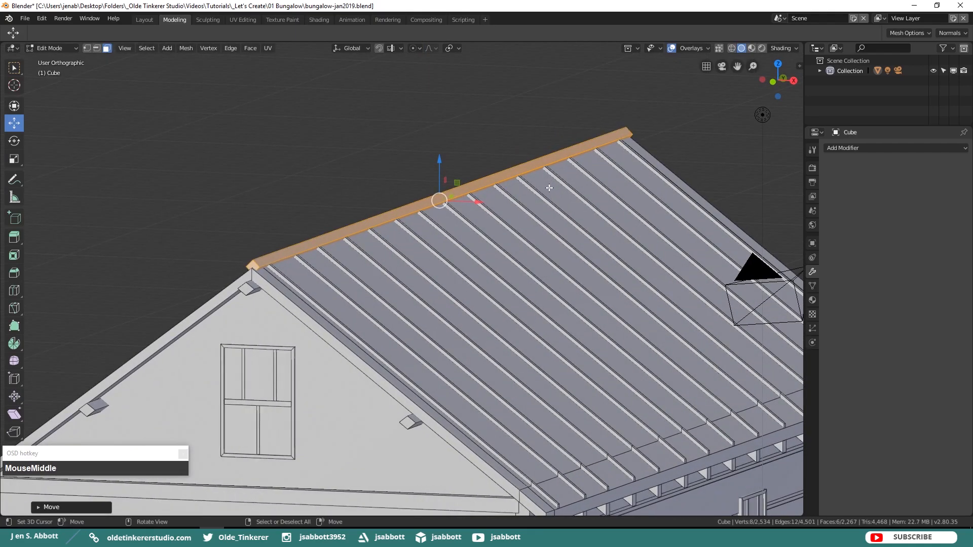
pyautogui.hotkey('alt', 'a')
pyautogui.click(354, 203)
pyautogui.scroll(-6, 355, 204)
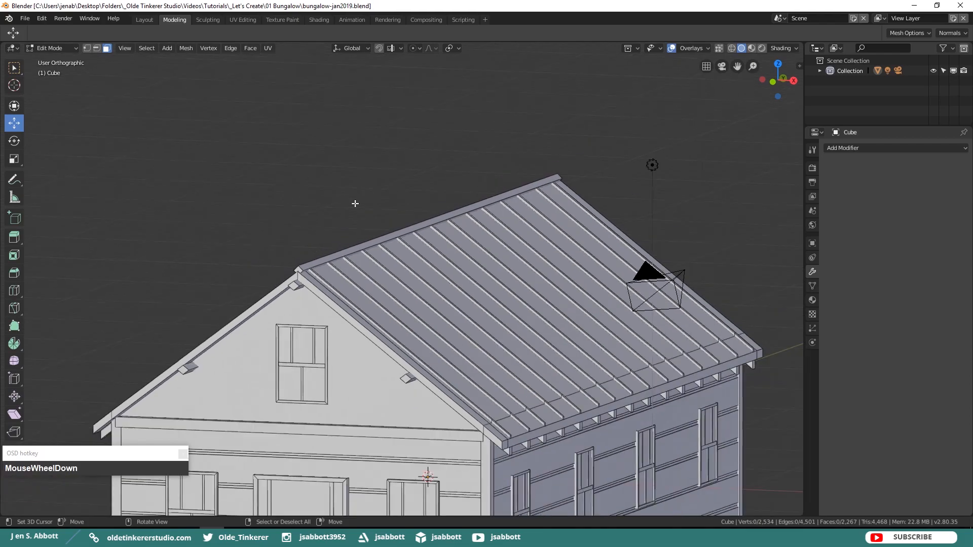
pyautogui.keyDown('shift'); pyautogui.moveTo(407, 317); pyautogui.dragTo(400, 217, button='middle'); pyautogui.keyUp('shift')
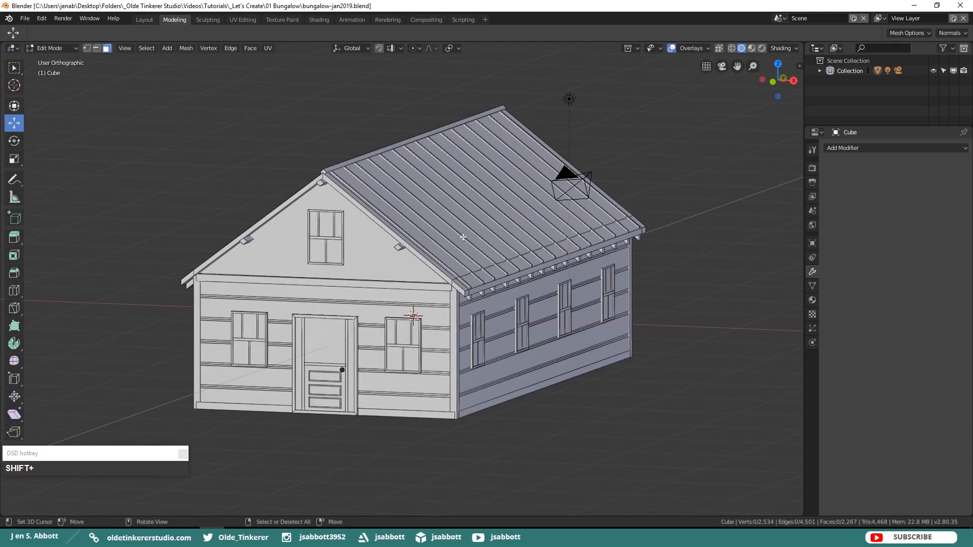
# Step: Add a cube and move it down along Z so that it sits directly beneath the house floor
pyautogui.press('KP_3')
pyautogui.hotkey('shift', 'a')
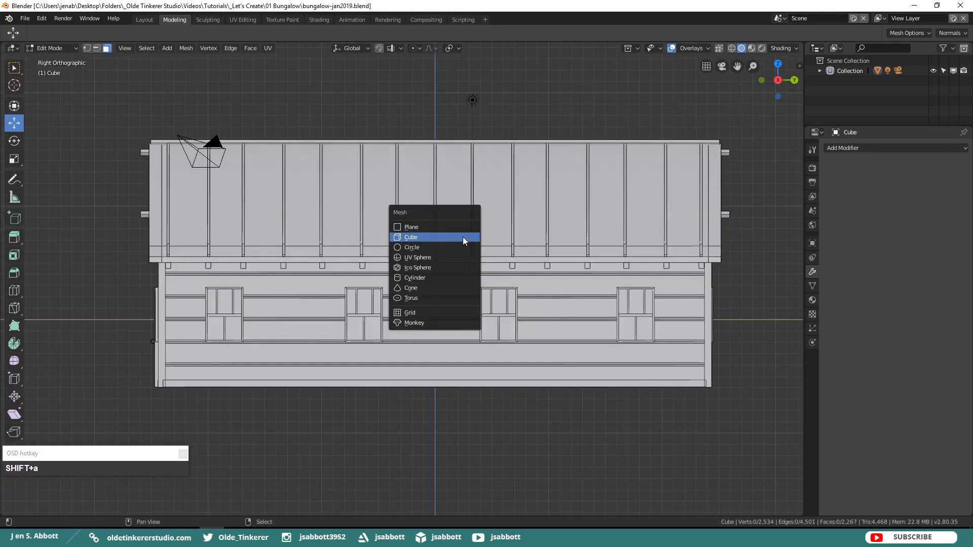
pyautogui.click(463, 237)
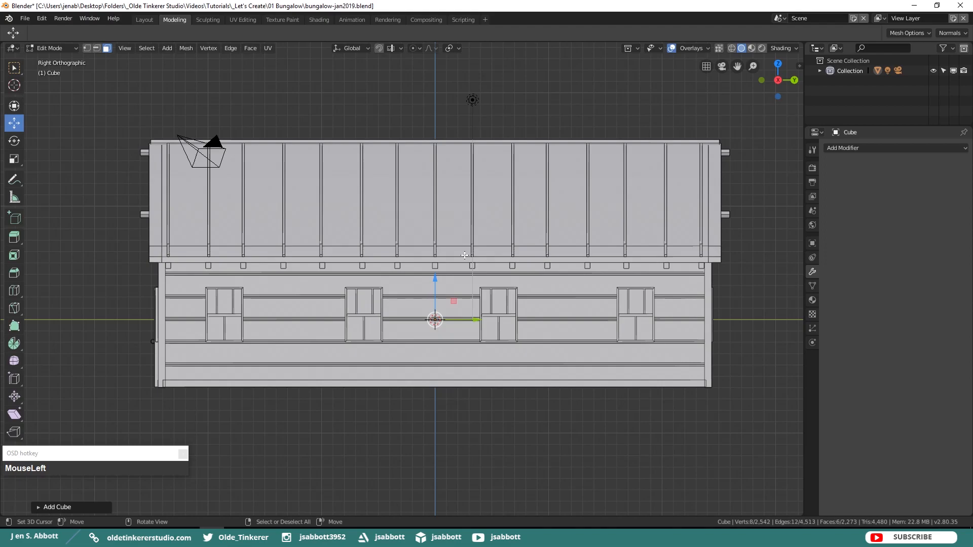
pyautogui.moveTo(435, 280); pyautogui.dragTo(444, 357)
# Step: Select the cube's bottom face and raise it along Z to thin the cube into a low block
pyautogui.moveTo(444, 357); pyautogui.dragTo(442, 391, button='middle')
pyautogui.rightClick(441, 394)
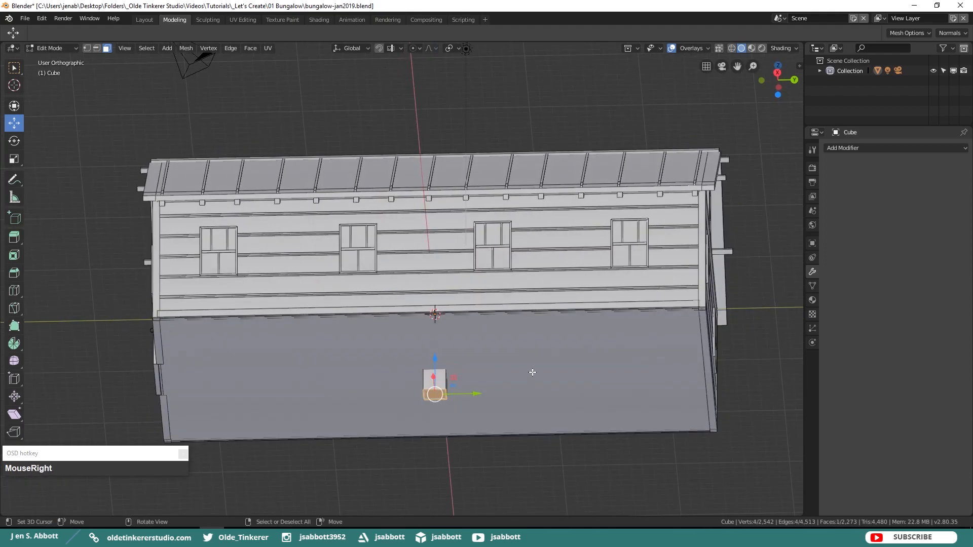
pyautogui.press('KP_3')
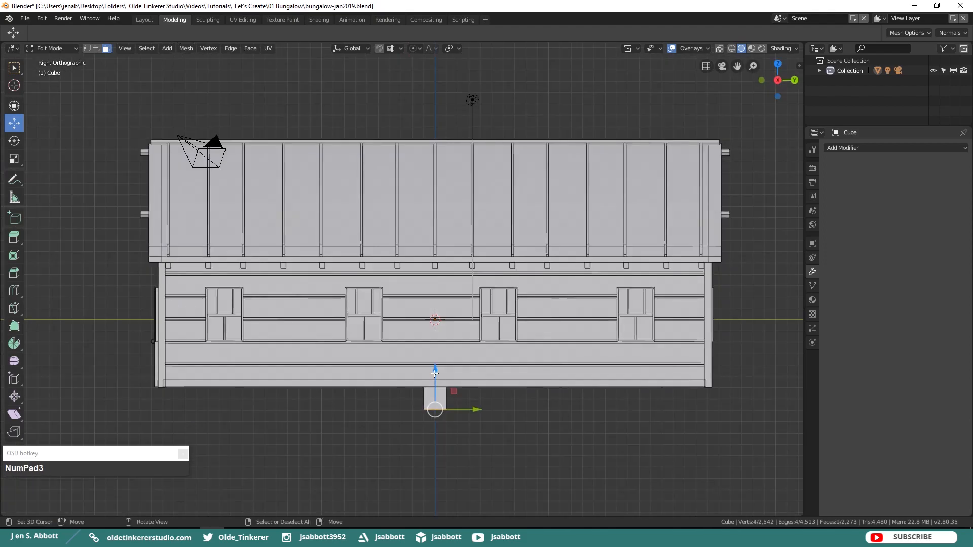
pyautogui.moveTo(435, 374); pyautogui.dragTo(433, 361)
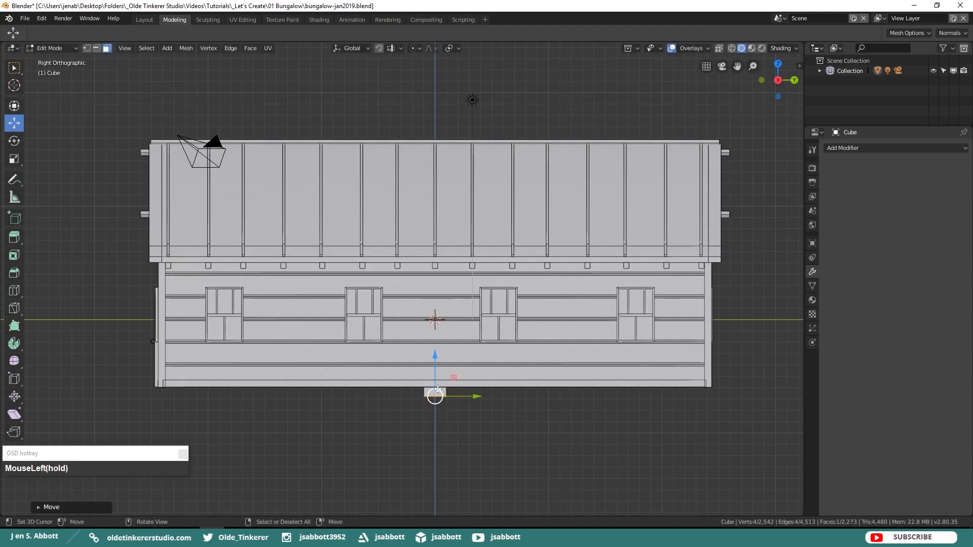
# Step: Select the whole block and scale it along X to just beyond the house's width and along Y to the house's length
pyautogui.press('l')
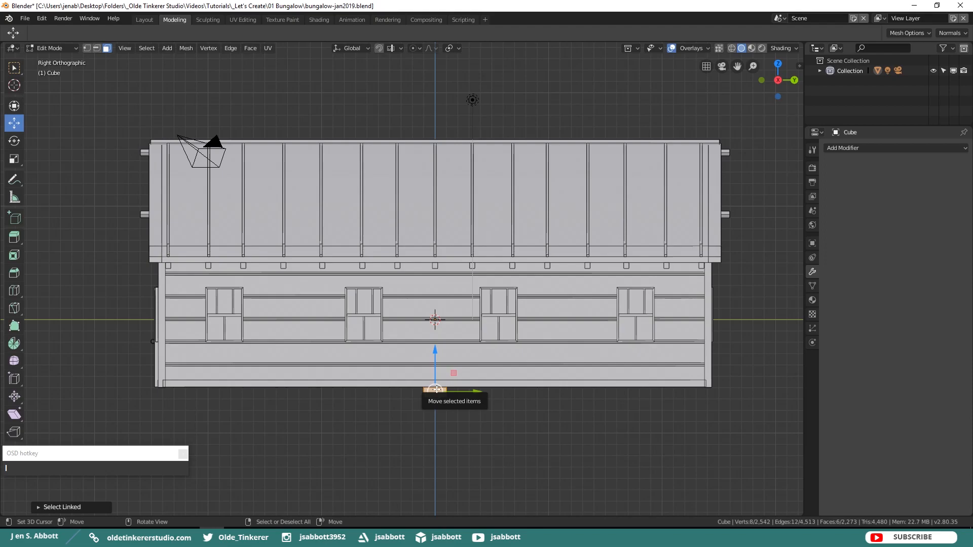
pyautogui.press('KP_7')
pyautogui.scroll(-2, 434, 350)
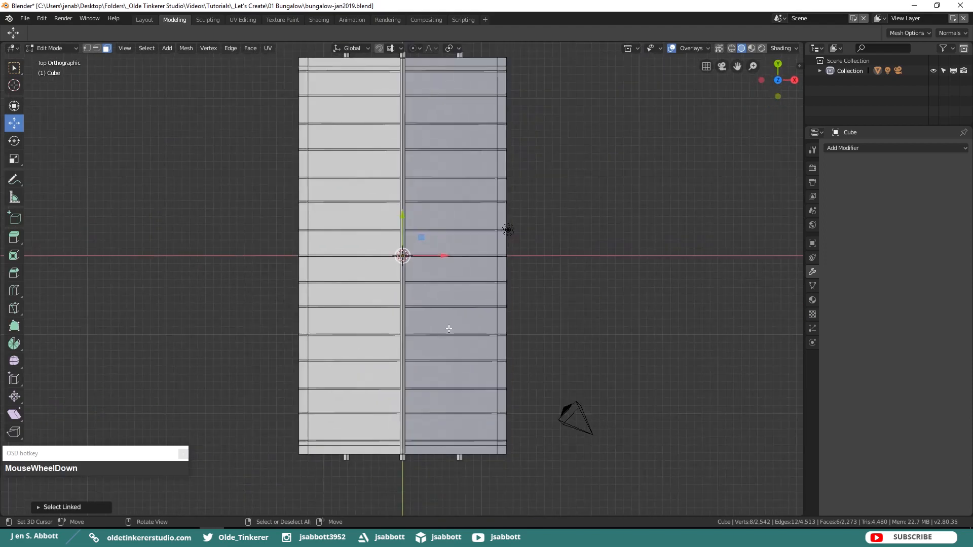
pyautogui.press('s')
pyautogui.press('x')
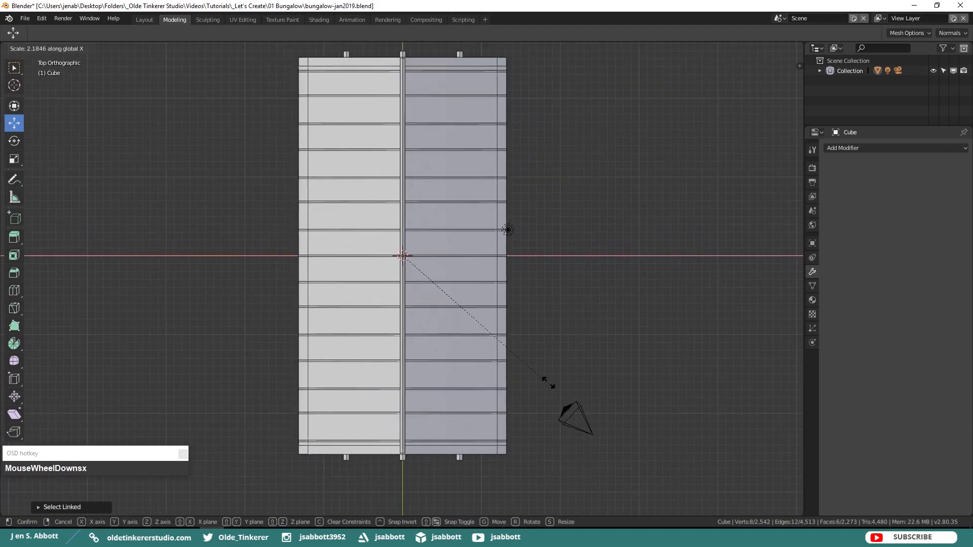
pyautogui.click(256, 154)
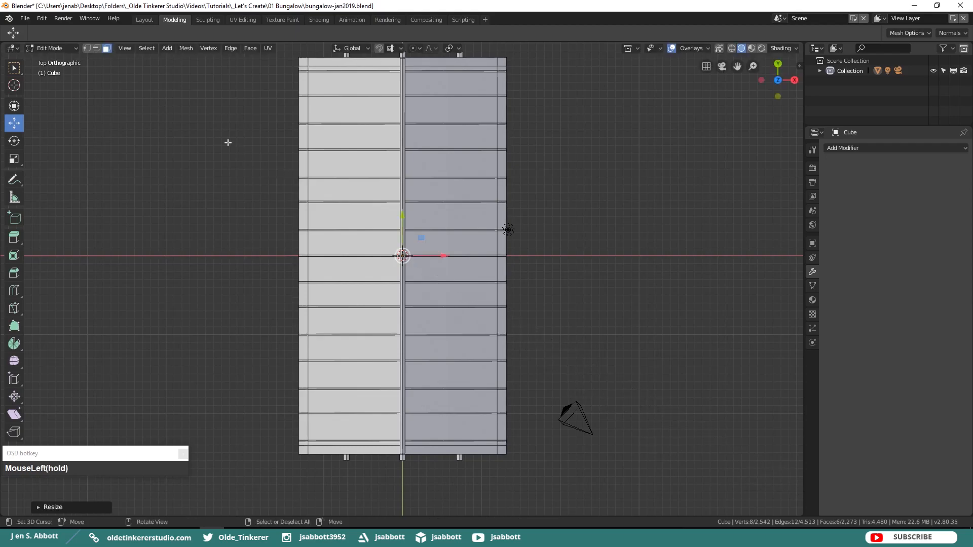
pyautogui.press('KP_7')
pyautogui.press('s')
pyautogui.press('x')
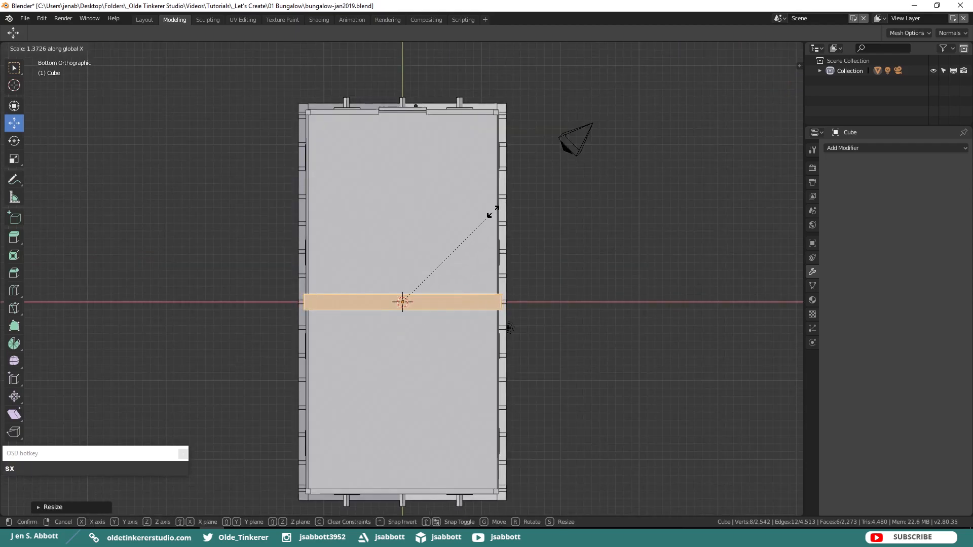
pyautogui.click(499, 210)
pyautogui.press('s')
pyautogui.press('y')
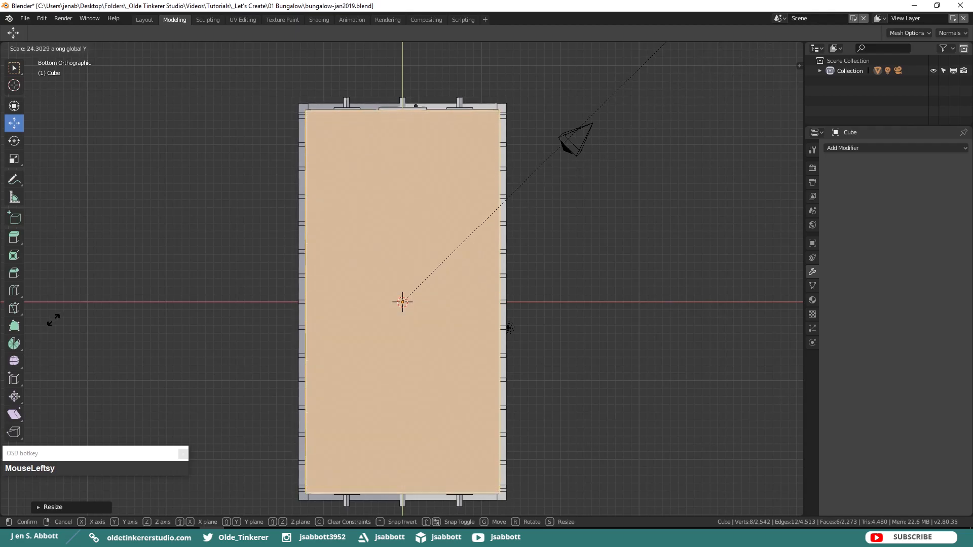
# Step: Finish lengthening the foundation slab along Y and pull its front face about 10.42 ft outward past the house's front wall
pyautogui.click(82, 299)
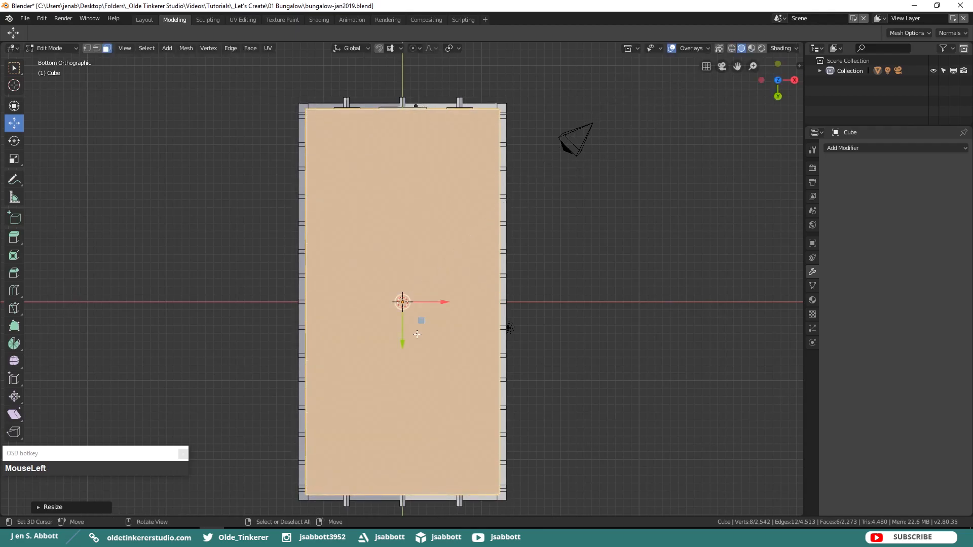
pyautogui.moveTo(419, 319); pyautogui.dragTo(337, 361, button='middle')
pyautogui.press('KP_3')
pyautogui.keyDown('shift'); pyautogui.moveTo(306, 418); pyautogui.dragTo(511, 437, button='middle'); pyautogui.keyUp('shift')
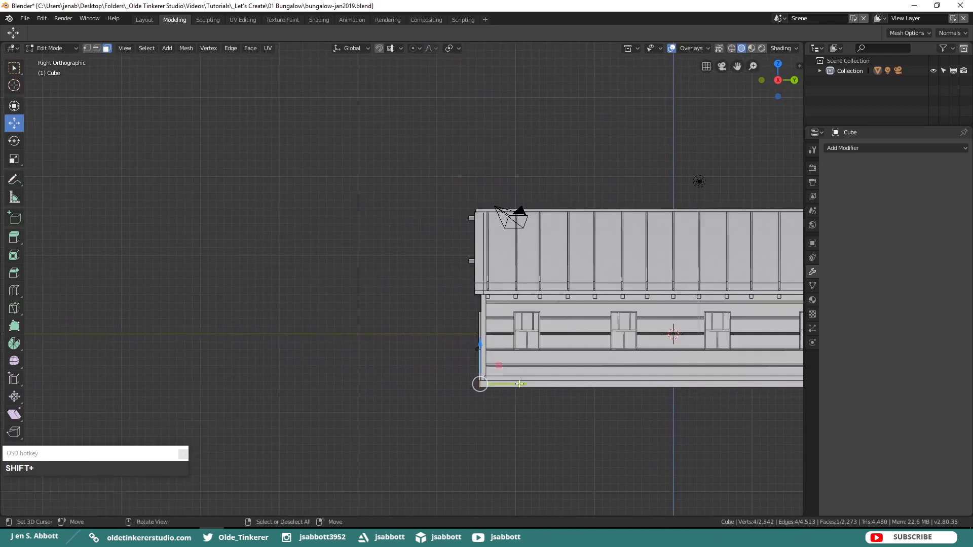
pyautogui.moveTo(520, 385); pyautogui.dragTo(514, 384)
pyautogui.moveTo(487, 383); pyautogui.dragTo(437, 384)
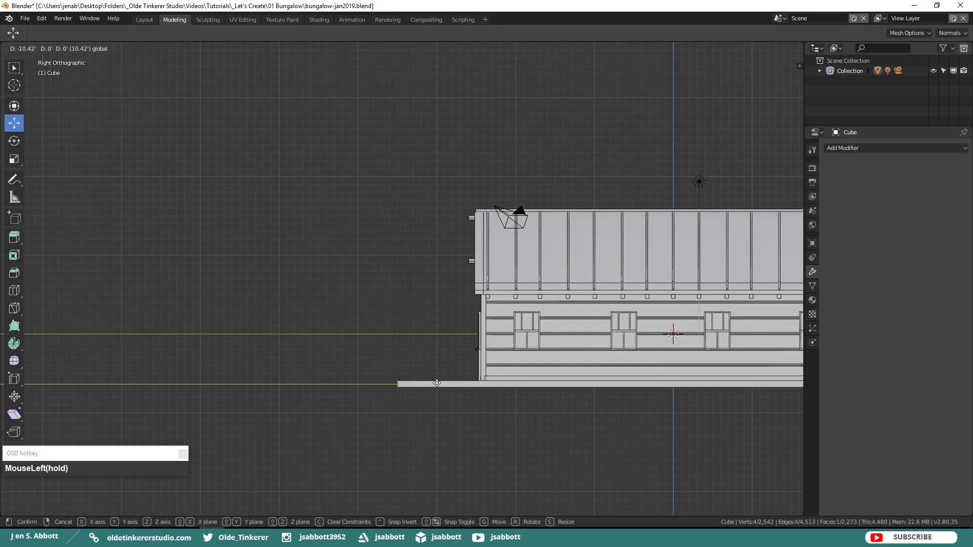
pyautogui.moveTo(437, 384); pyautogui.dragTo(437, 383)
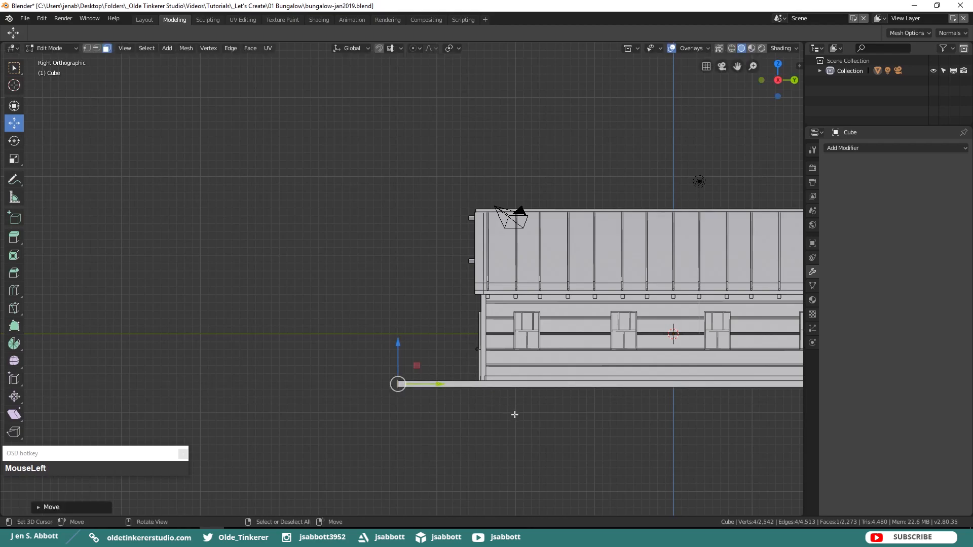
# Step: Thicken the foundation slab by moving its bottom face down along Z, and clear the selection
pyautogui.moveTo(523, 423); pyautogui.dragTo(525, 388, button='middle')
pyautogui.click(528, 375)
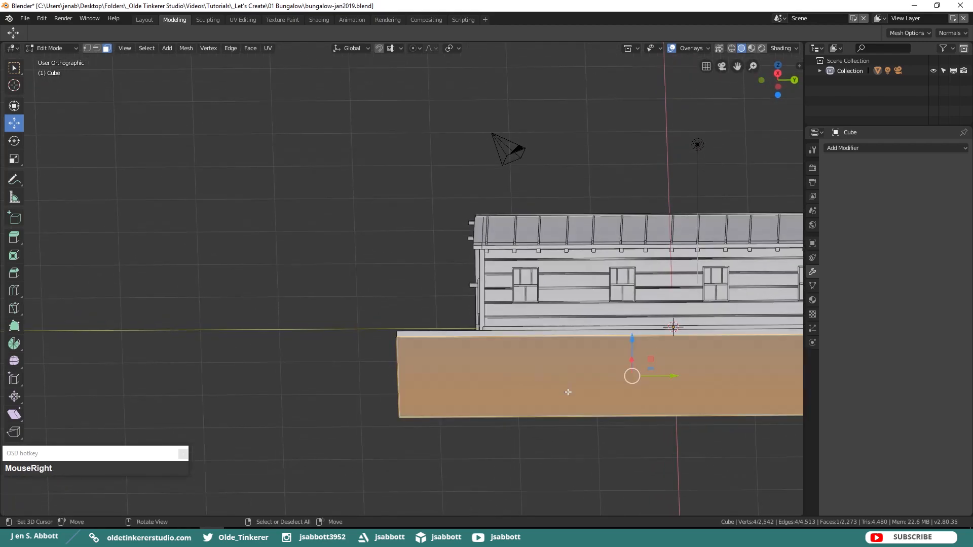
pyautogui.press('KP_3')
pyautogui.moveTo(633, 348); pyautogui.dragTo(633, 362)
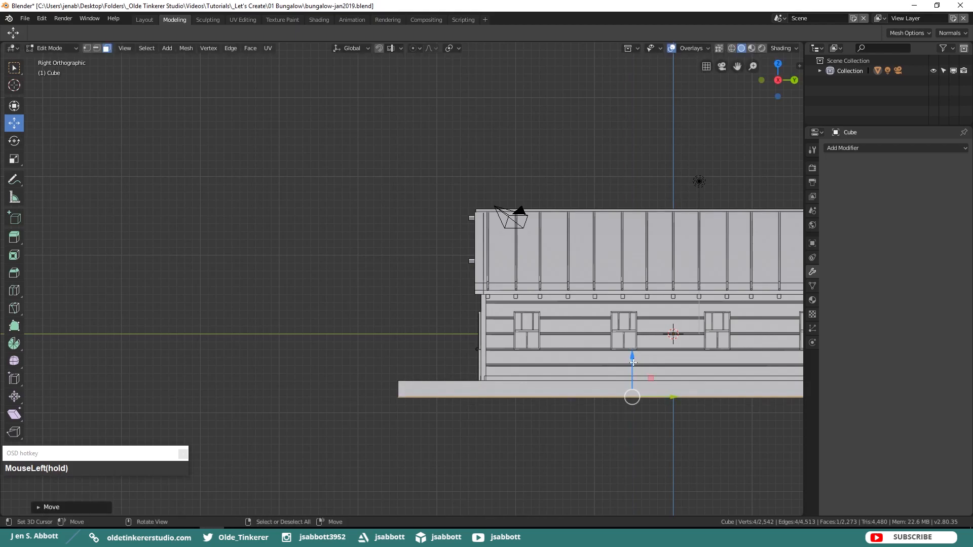
pyautogui.hotkey('alt', 'a')
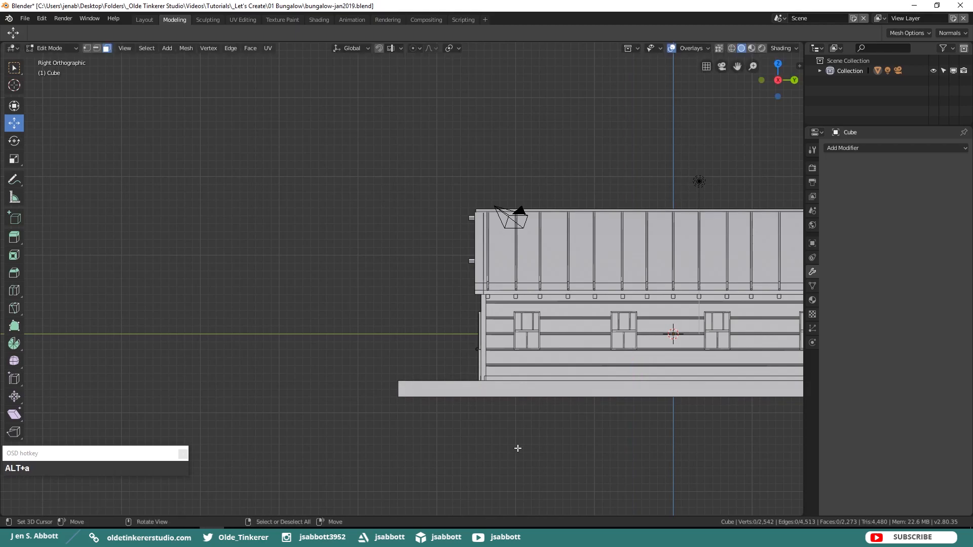
# Step: Add a cube and place it just in front of the porch slab's front edge, with its base level with the slab's underside
pyautogui.hotkey('shift', 'a')
pyautogui.click(686, 424)
pyautogui.moveTo(717, 341); pyautogui.dragTo(417, 343)
pyautogui.moveTo(389, 304); pyautogui.dragTo(438, 367)
pyautogui.scroll(5, 437, 367)
pyautogui.keyDown('shift'); pyautogui.moveTo(456, 358); pyautogui.dragTo(611, 160, button='middle'); pyautogui.keyUp('shift')
pyautogui.moveTo(533, 299); pyautogui.dragTo(530, 299)
pyautogui.moveTo(560, 258); pyautogui.dragTo(561, 281, button='middle')
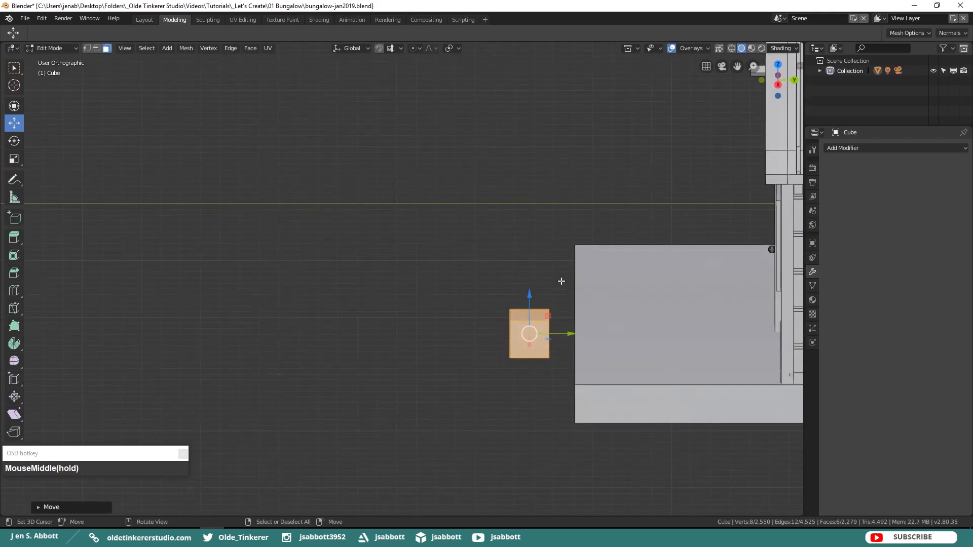
# Step: Lower the cube's top face to about half the porch slab's height to form a step
pyautogui.rightClick(537, 314)
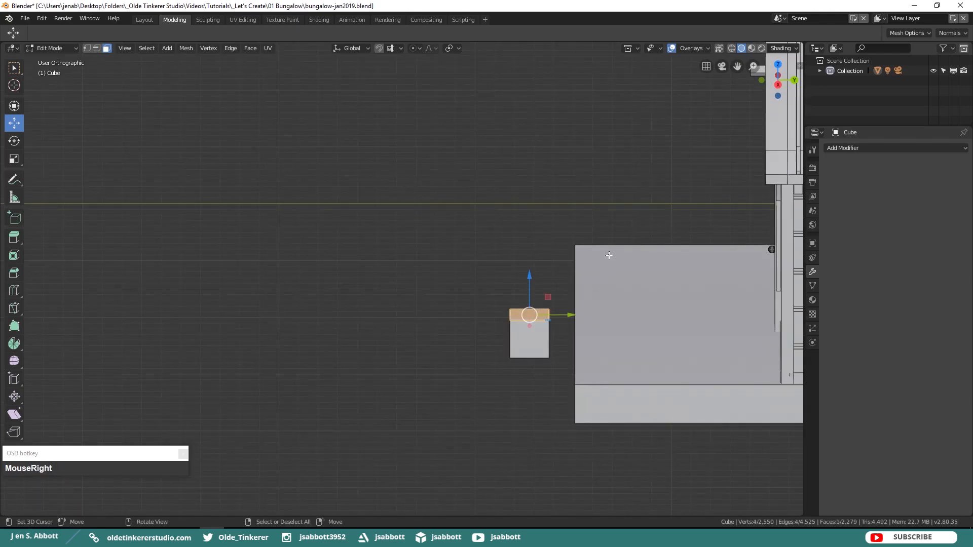
pyautogui.press('KP_3')
pyautogui.moveTo(529, 278); pyautogui.dragTo(529, 298)
# Step: Select the whole step block and stretch it along X until it is wider than the front door frame
pyautogui.press('l')
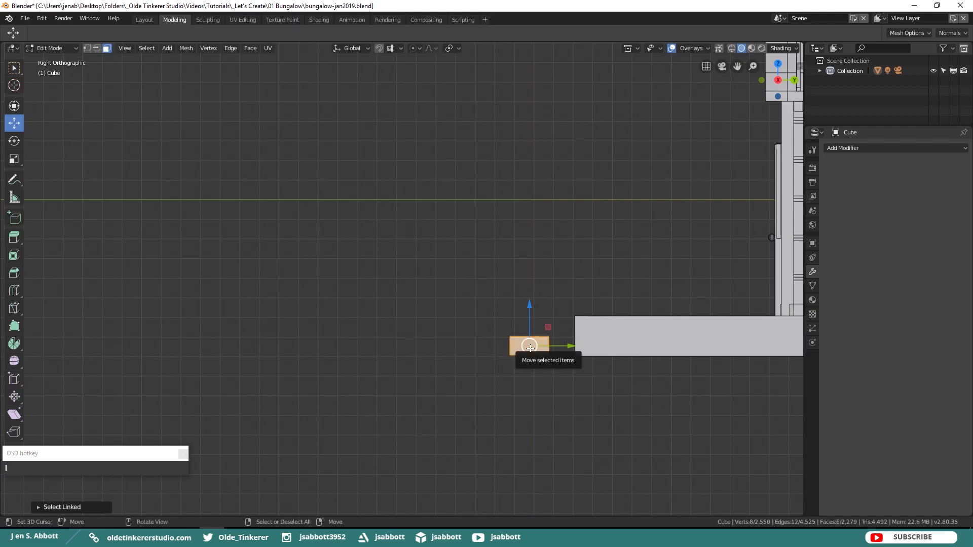
pyautogui.press('KP_1')
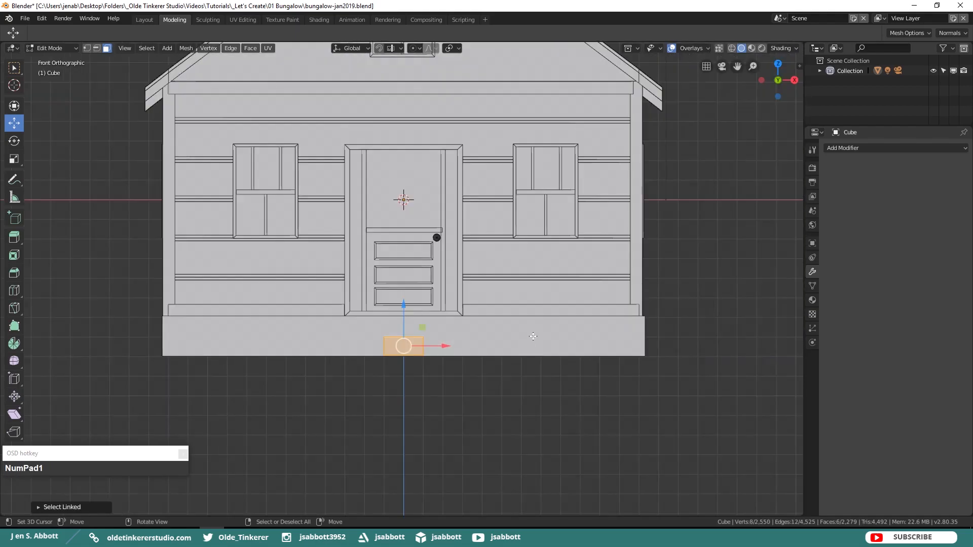
pyautogui.press('s')
pyautogui.press('x')
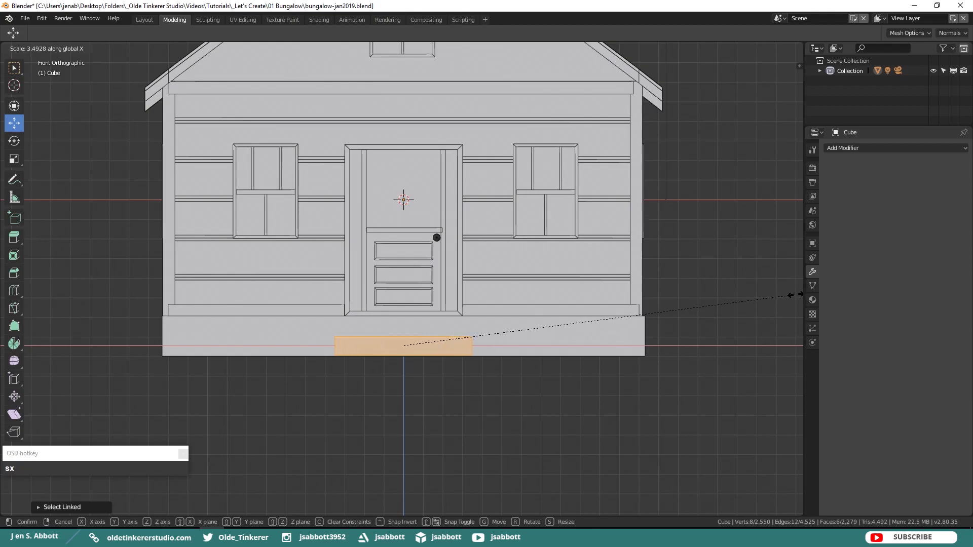
pyautogui.click(72, 283)
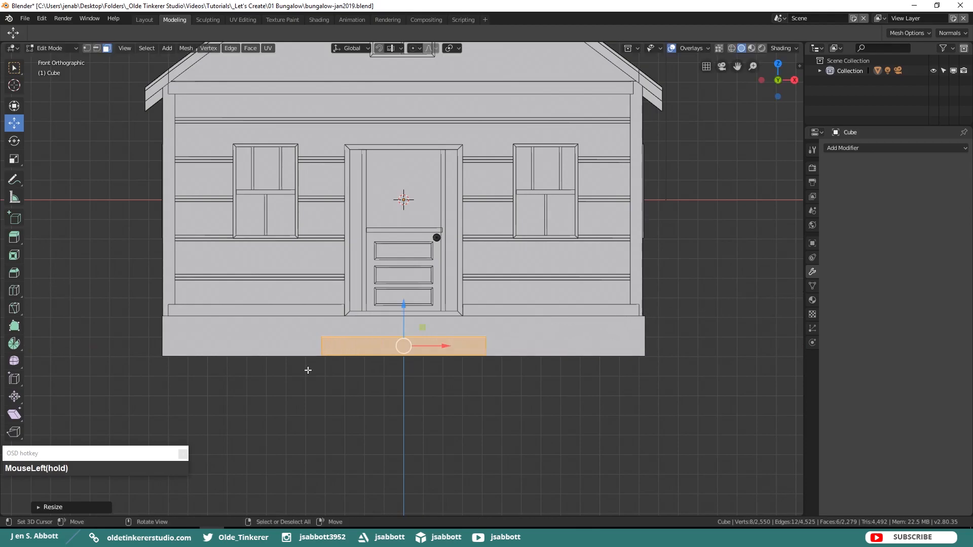
# Step: Move the step block along Y toward the house until it meets the porch slab's front edge
pyautogui.moveTo(465, 390); pyautogui.dragTo(359, 402, button='middle')
pyautogui.press('KP_3')
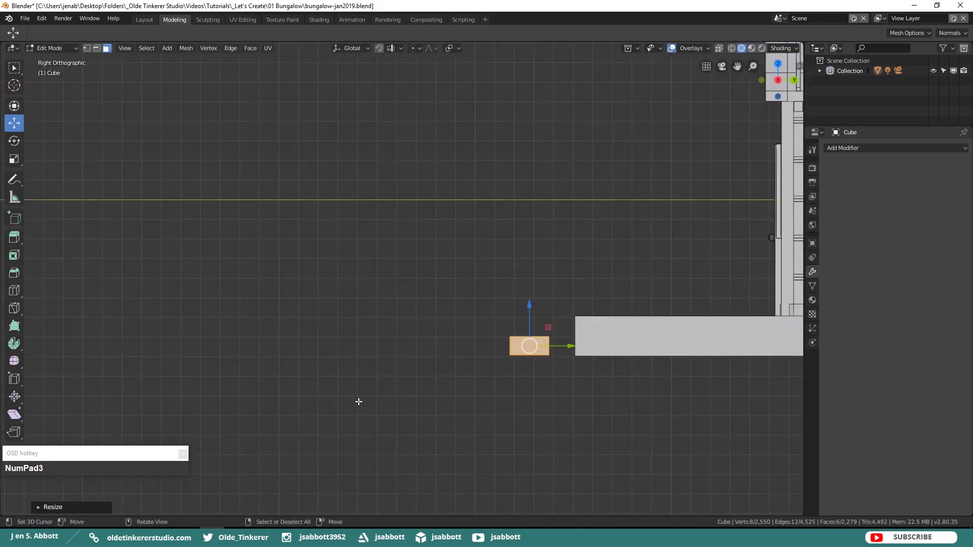
pyautogui.moveTo(566, 346); pyautogui.dragTo(602, 339)
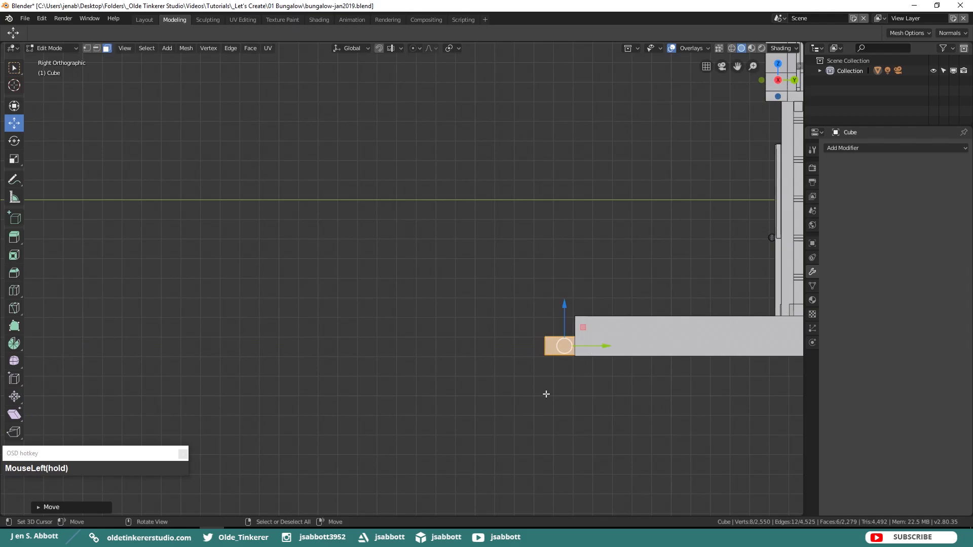
# Step: Add a new cube and move it along Y out to the front of the house
pyautogui.scroll(-5, 532, 319)
pyautogui.press('KP_1')
pyautogui.keyDown('shift'); pyautogui.moveTo(533, 318); pyautogui.dragTo(503, 317, button='middle'); pyautogui.keyUp('shift')
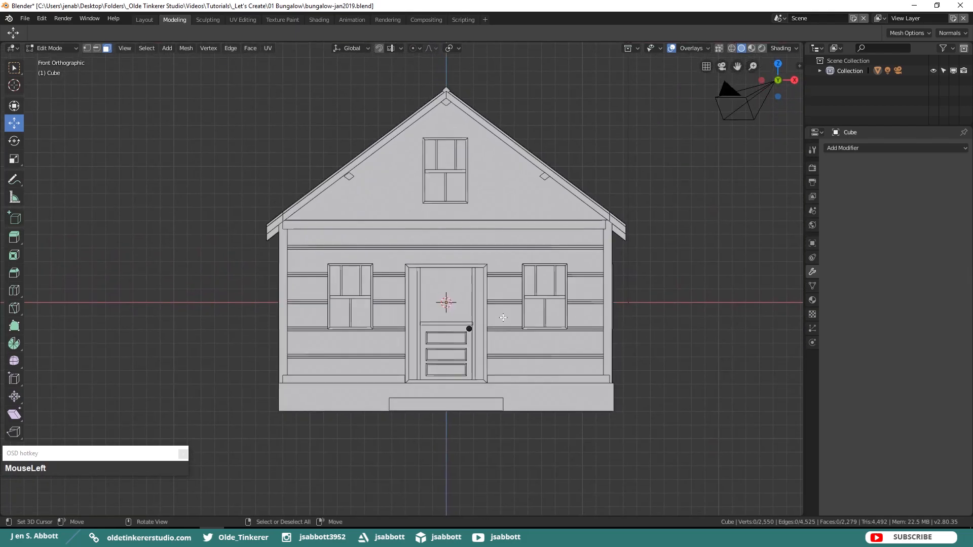
pyautogui.hotkey('shift', 'a')
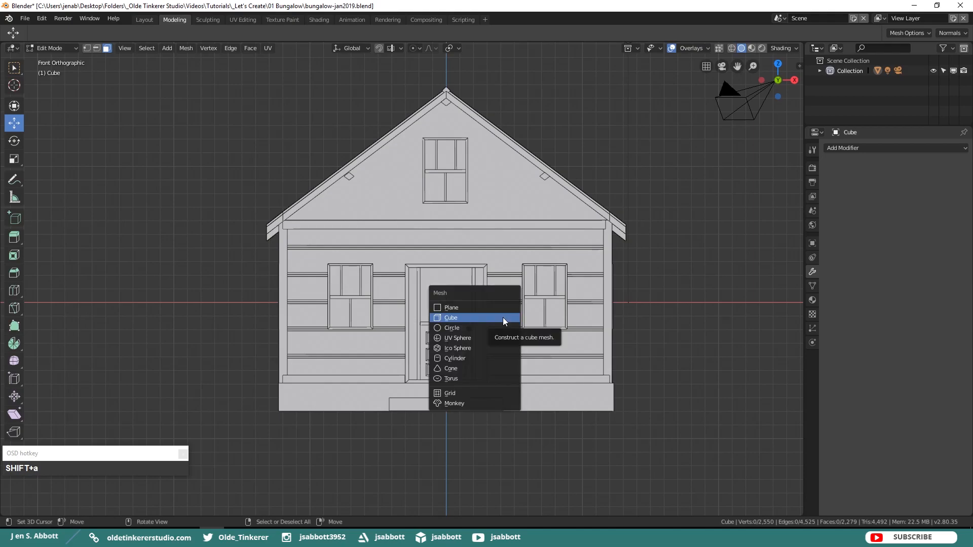
pyautogui.click(503, 317)
pyautogui.moveTo(660, 250); pyautogui.dragTo(293, 272, button='middle')
pyautogui.moveTo(692, 307); pyautogui.dragTo(334, 325)
pyautogui.press('KP_1')
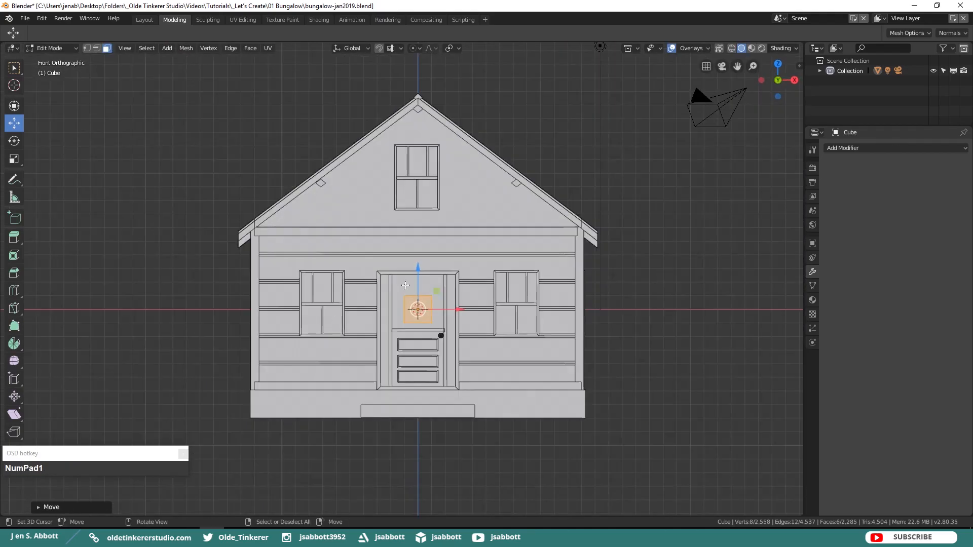
# Step: Raise the new cube above the front door and scale it along X into a wide, thin slab
pyautogui.moveTo(418, 269); pyautogui.dragTo(418, 218)
pyautogui.press('s')
pyautogui.press('x')
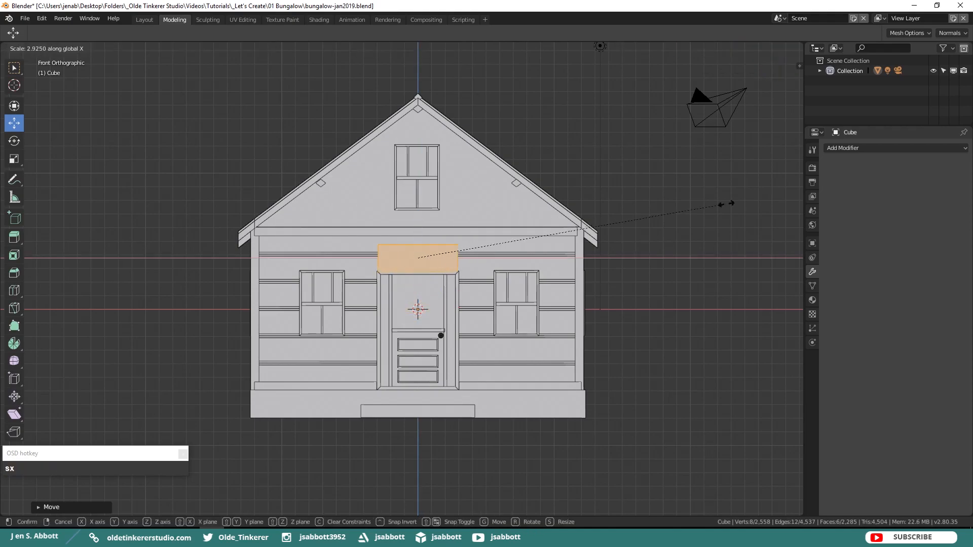
pyautogui.click(508, 319)
# Step: Set the thin slab against the front wall and extend its front face along Y out over the porch
pyautogui.press('KP_3')
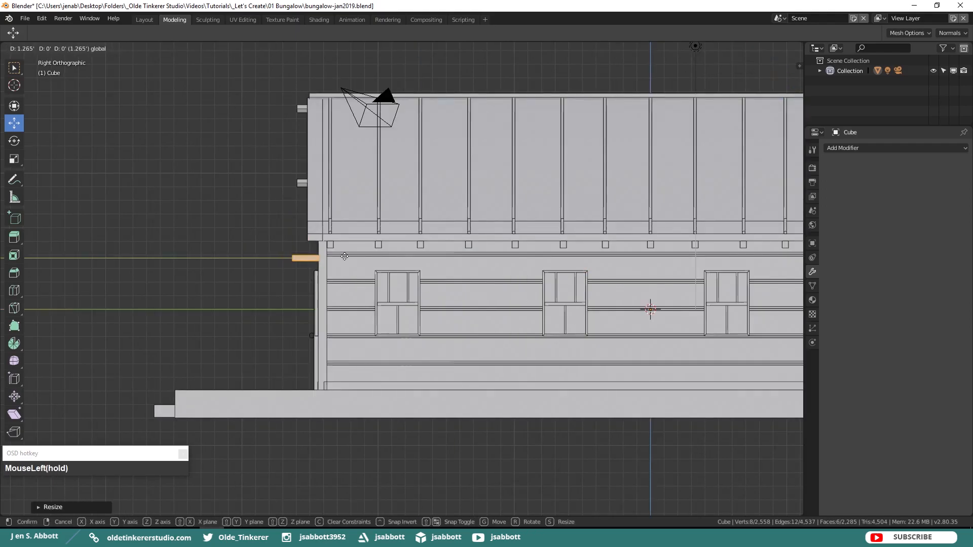
pyautogui.moveTo(333, 258); pyautogui.dragTo(216, 257)
pyautogui.press('KP_1')
pyautogui.hotkey('ctrl', 'z')
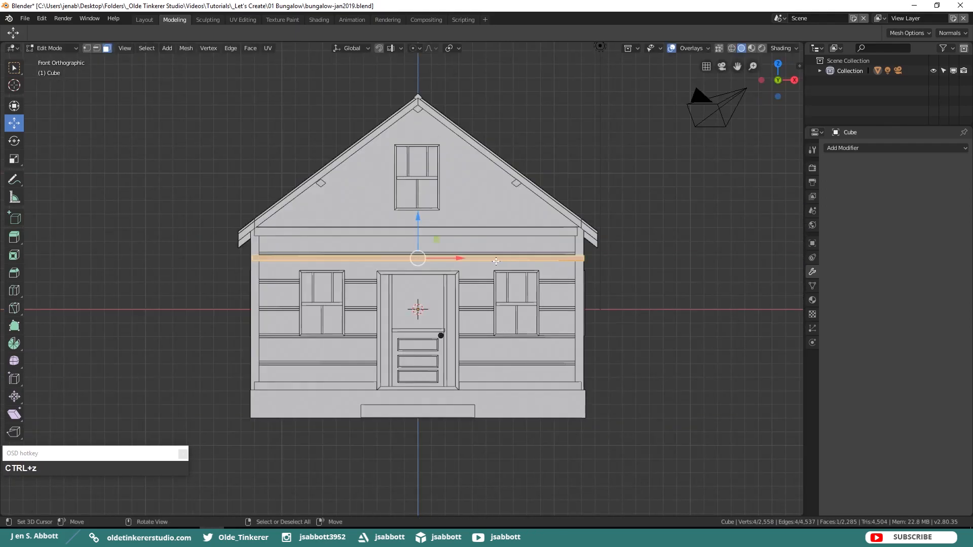
# Step: Adjust the porch roof slab's end faces along X to line up with the house's front corners
pyautogui.click(524, 259)
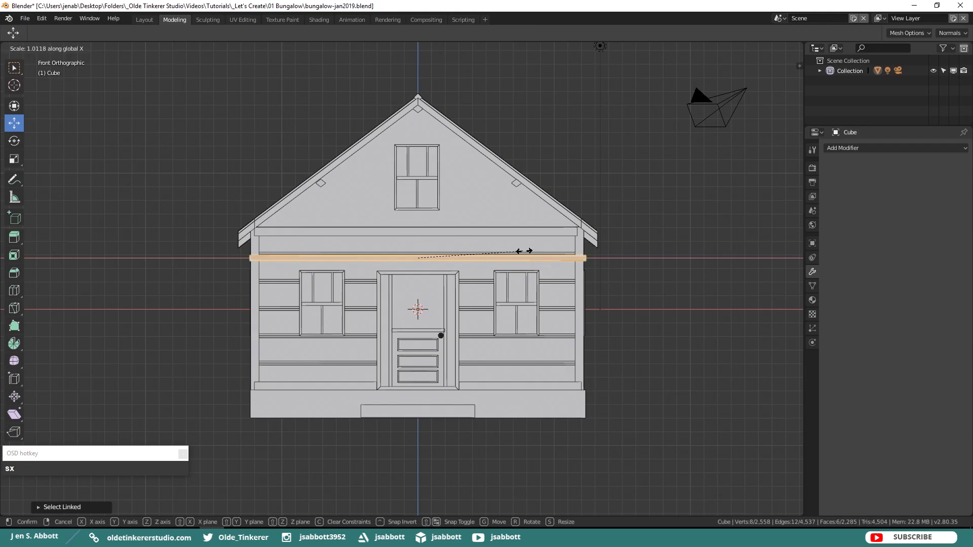
pyautogui.moveTo(461, 259); pyautogui.dragTo(683, 285, button='middle')
pyautogui.press('KP_1')
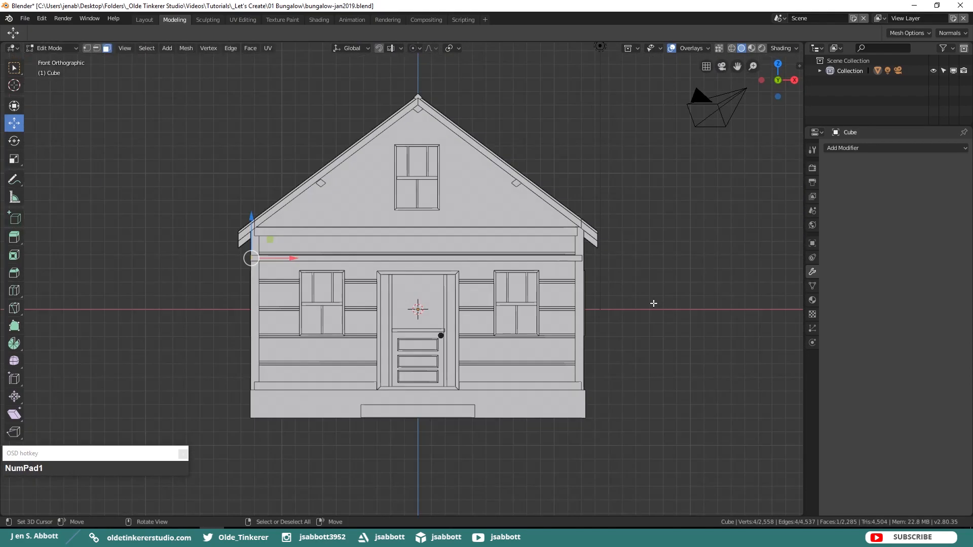
pyautogui.scroll(3, 623, 265)
pyautogui.click(626, 265)
pyautogui.keyDown('shift'); pyautogui.moveTo(529, 299); pyautogui.dragTo(709, 279, button='middle'); pyautogui.keyUp('shift')
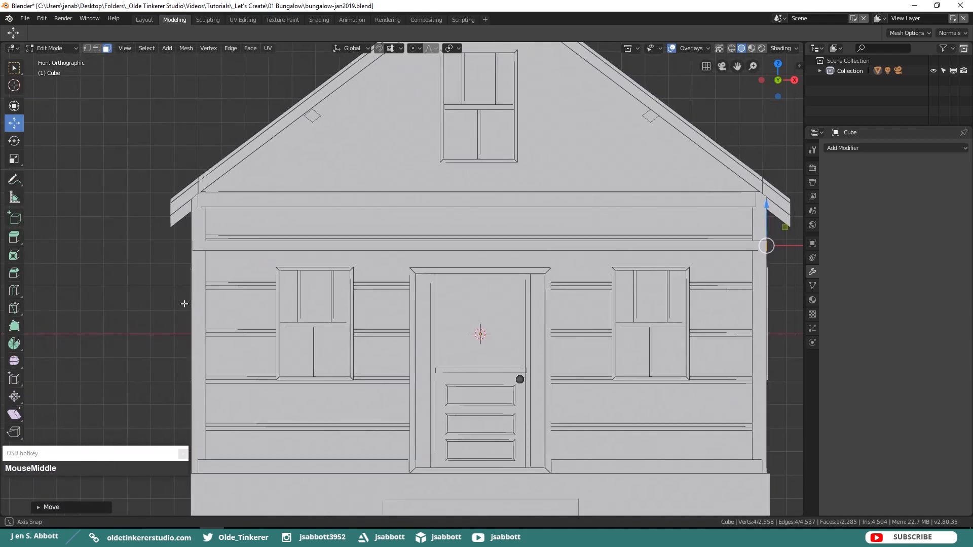
pyautogui.moveTo(184, 304); pyautogui.dragTo(227, 303, button='middle')
pyautogui.rightClick(294, 260)
pyautogui.press('KP_1')
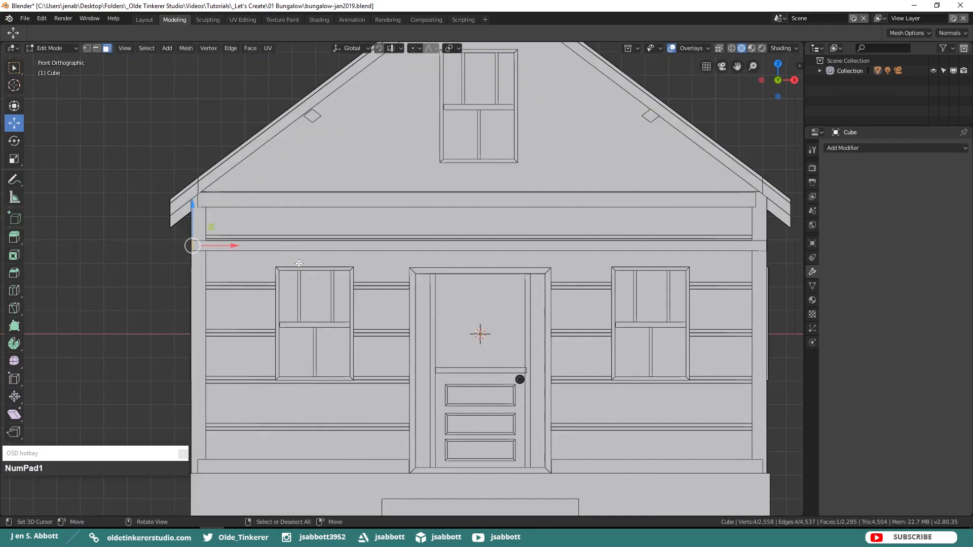
pyautogui.moveTo(233, 246); pyautogui.dragTo(233, 245)
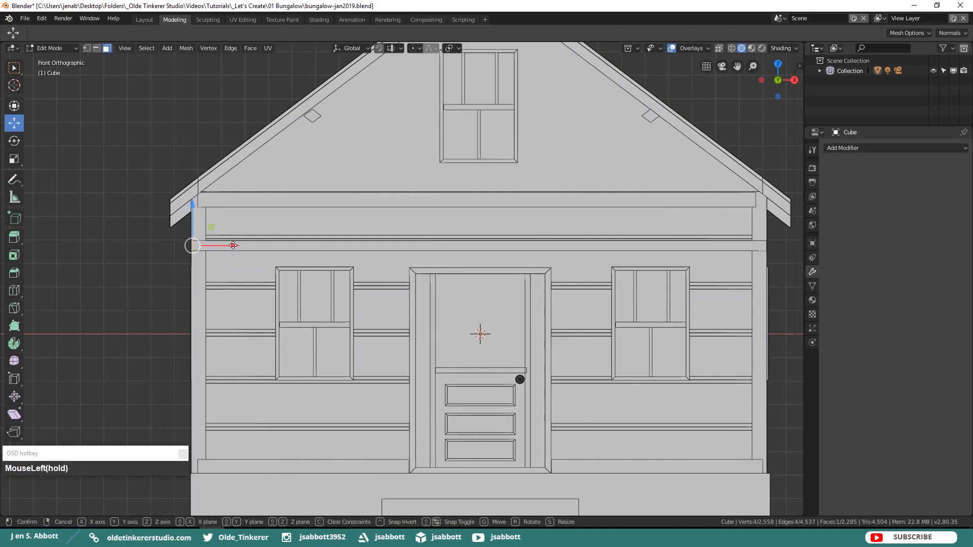
# Step: Raise the entire porch roof slab along Z to sit directly below the gable's bottom trim, and clear the selection
pyautogui.hotkey('ctrl', 'l')
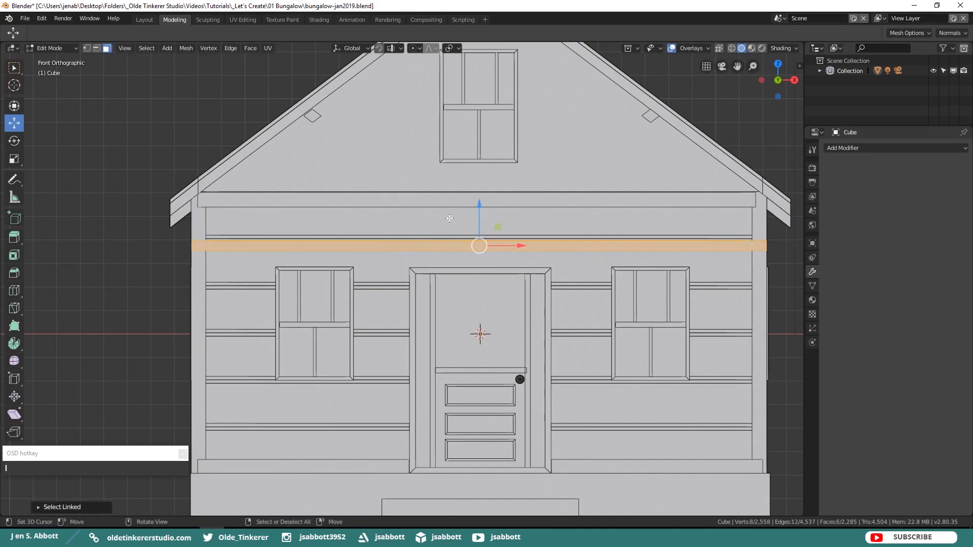
pyautogui.moveTo(480, 209); pyautogui.dragTo(481, 172)
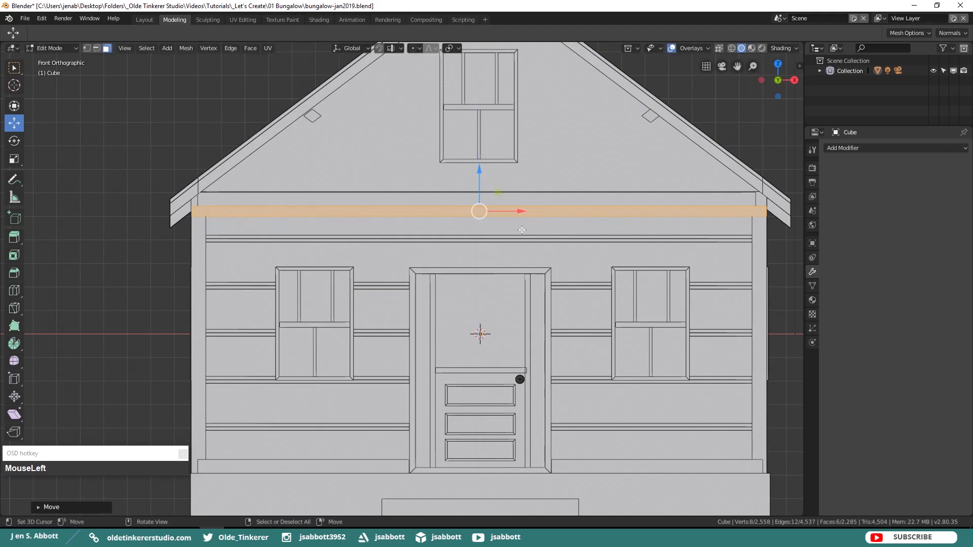
pyautogui.scroll(-2, 522, 230)
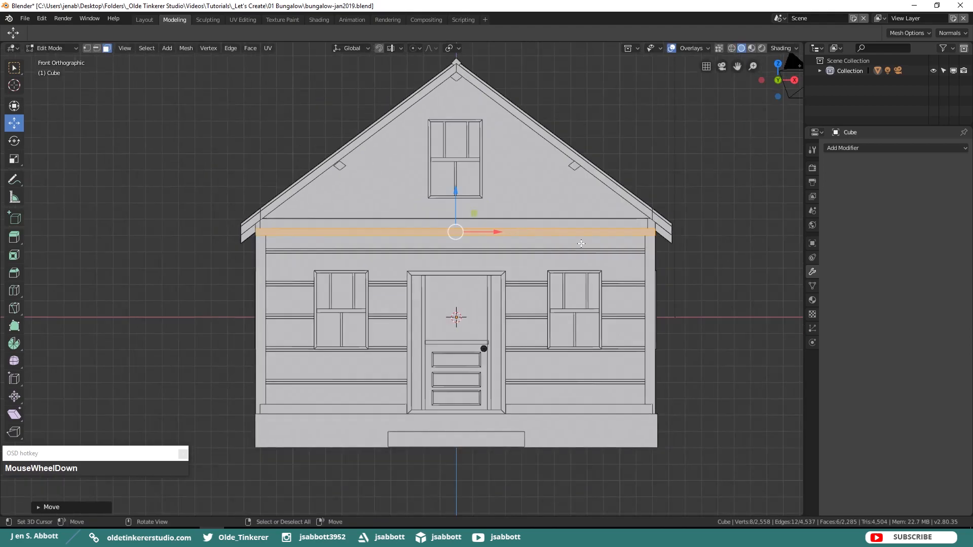
pyautogui.hotkey('alt', 'a')
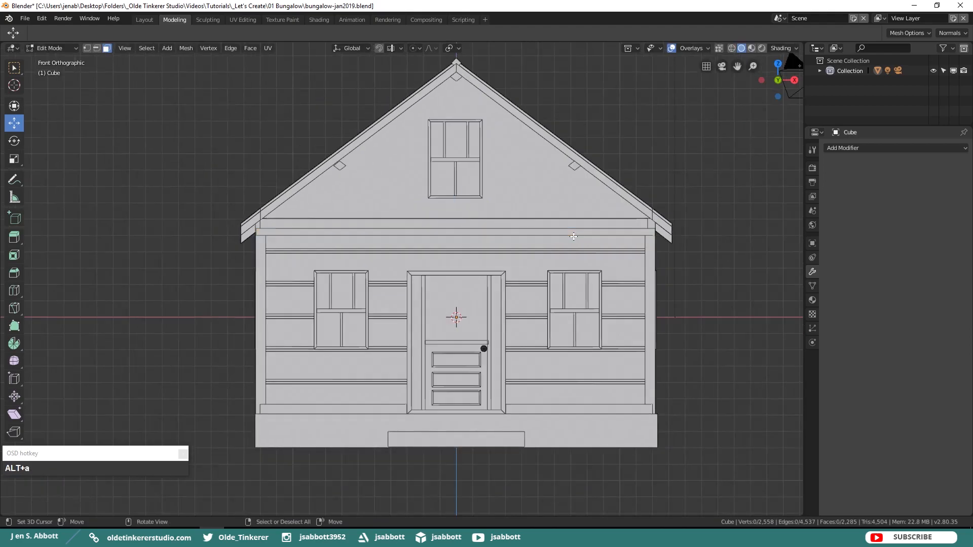
# Step: Add another cube for a porch post and move it along Y to the front of the porch
pyautogui.hotkey('shift', 'a')
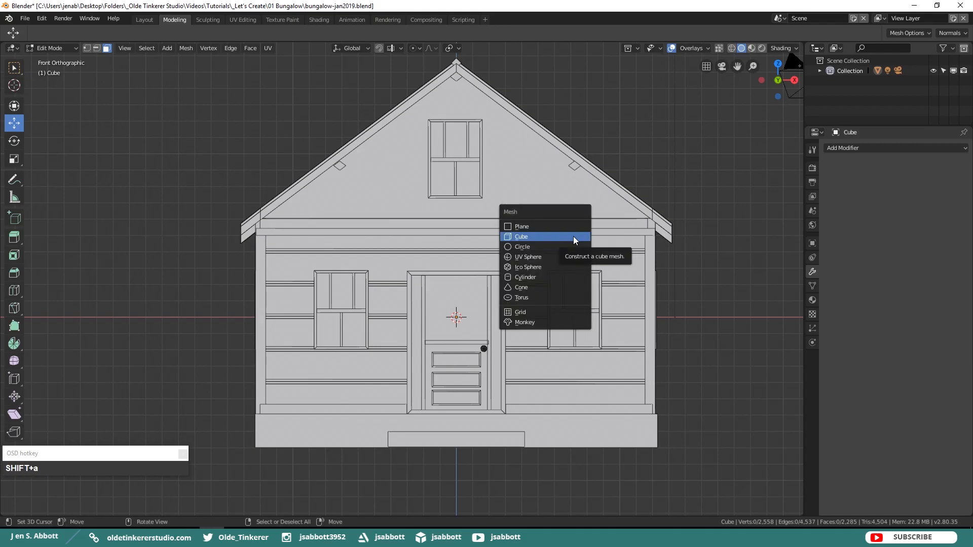
pyautogui.click(573, 236)
pyautogui.moveTo(651, 223); pyautogui.dragTo(765, 302, button='middle')
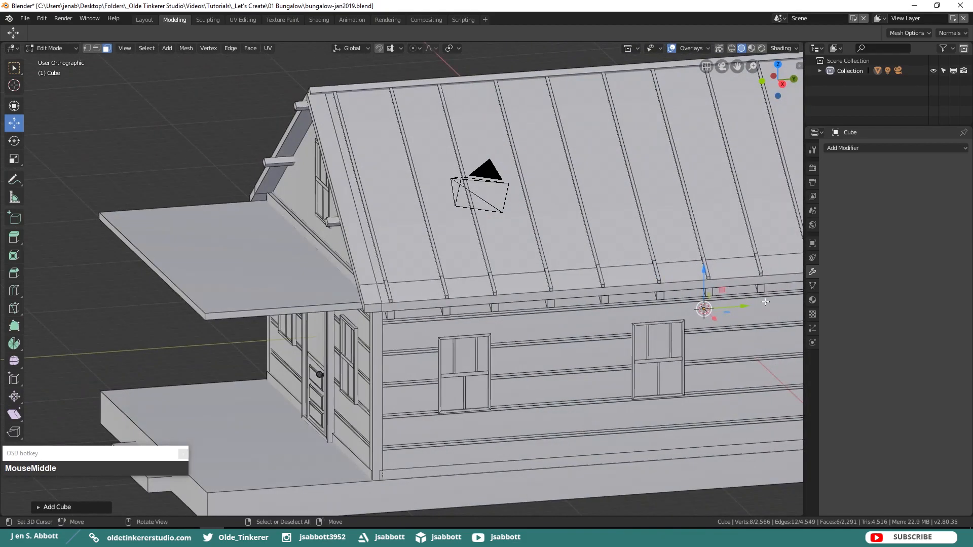
pyautogui.moveTo(749, 306); pyautogui.dragTo(259, 384)
pyautogui.press('KP_1')
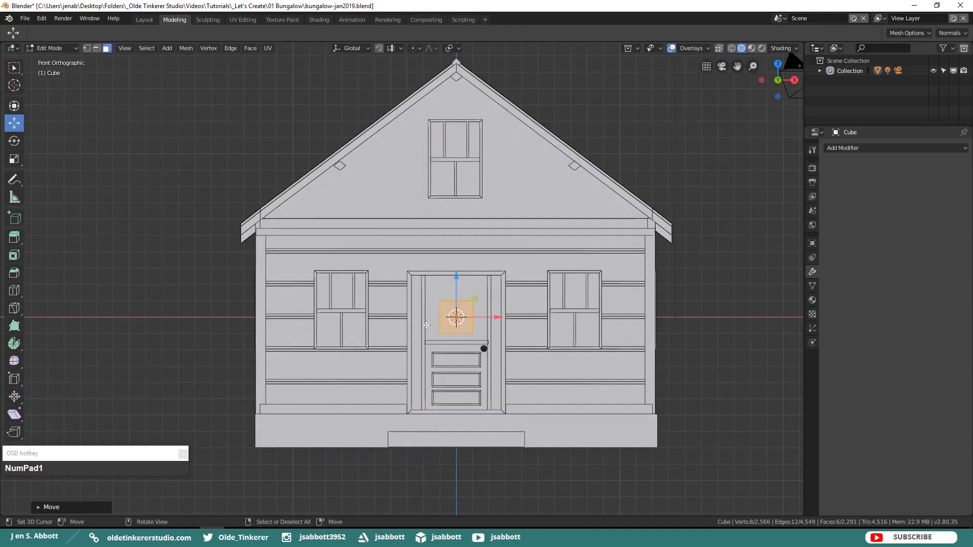
# Step: Scale the cube down evenly along X and Z to about 0.29, leaving its depth along Y untouched
pyautogui.scroll(3, 433, 322)
pyautogui.keyDown('shift'); pyautogui.moveTo(523, 338); pyautogui.dragTo(499, 248, button='middle'); pyautogui.keyUp('shift')
pyautogui.press('s')
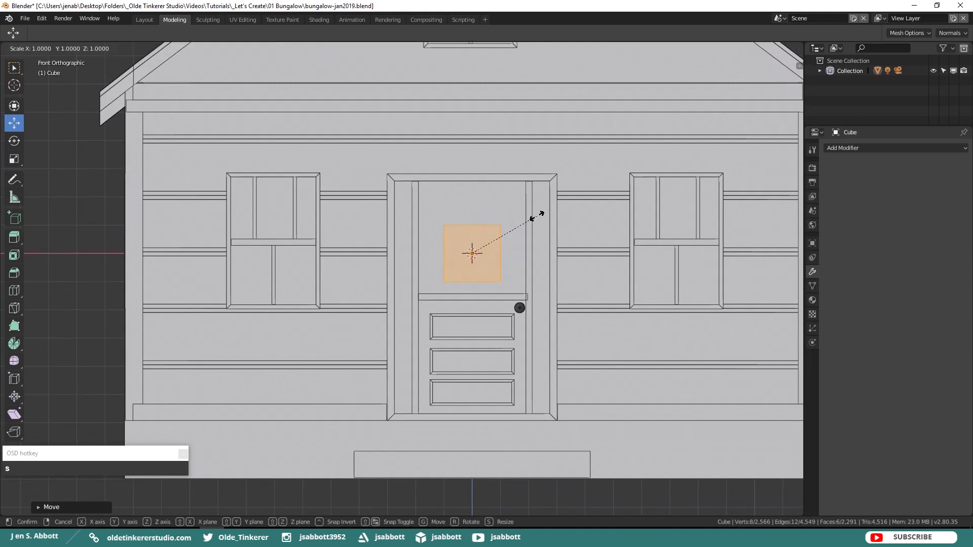
pyautogui.hotkey('shift', 'y')
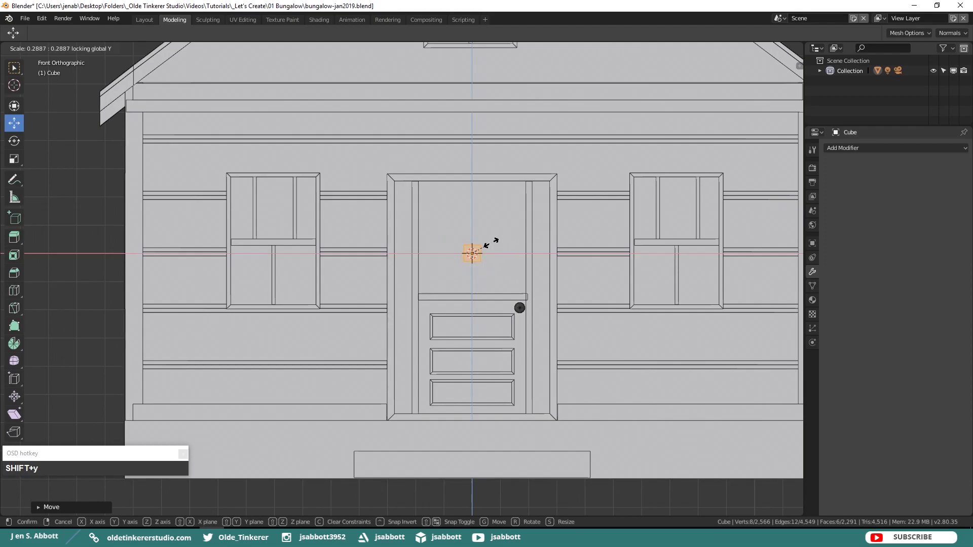
pyautogui.click(486, 245)
# Step: Raise the small beam along Z until it sits directly against the underside of the porch roof slab
pyautogui.moveTo(472, 211); pyautogui.dragTo(476, 84)
pyautogui.press('KP_3')
pyautogui.keyDown('shift'); pyautogui.moveTo(165, 216); pyautogui.dragTo(541, 298, button='middle'); pyautogui.keyUp('shift')
pyautogui.moveTo(421, 179); pyautogui.dragTo(420, 165)
# Step: Stretch the beam along Y, bringing its back face to the house wall and its front face slightly past the porch roof's edge
pyautogui.moveTo(489, 217); pyautogui.dragTo(469, 215, button='middle')
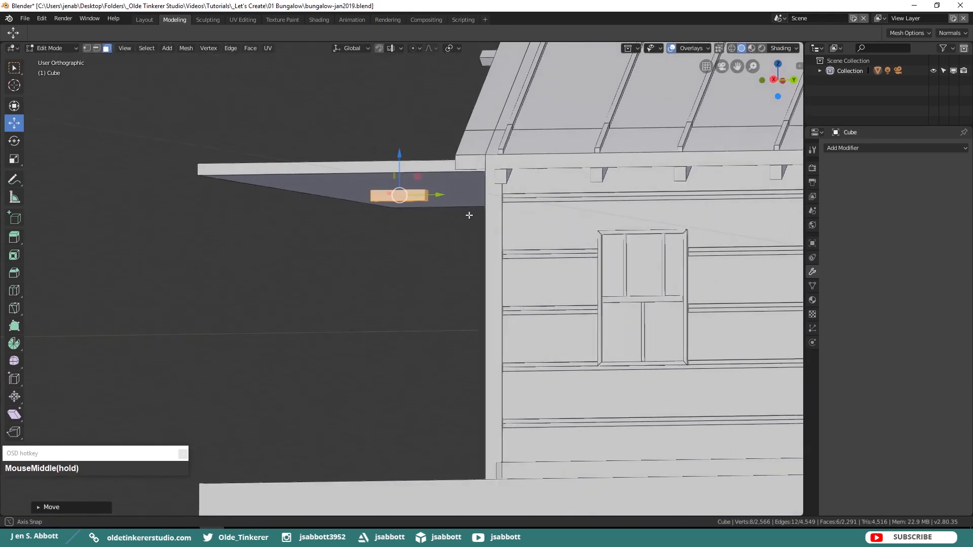
pyautogui.rightClick(471, 229)
pyautogui.press('KP_3')
pyautogui.moveTo(482, 199); pyautogui.dragTo(651, 198)
pyautogui.moveTo(380, 257); pyautogui.dragTo(507, 233, button='middle')
pyautogui.press('KP_3')
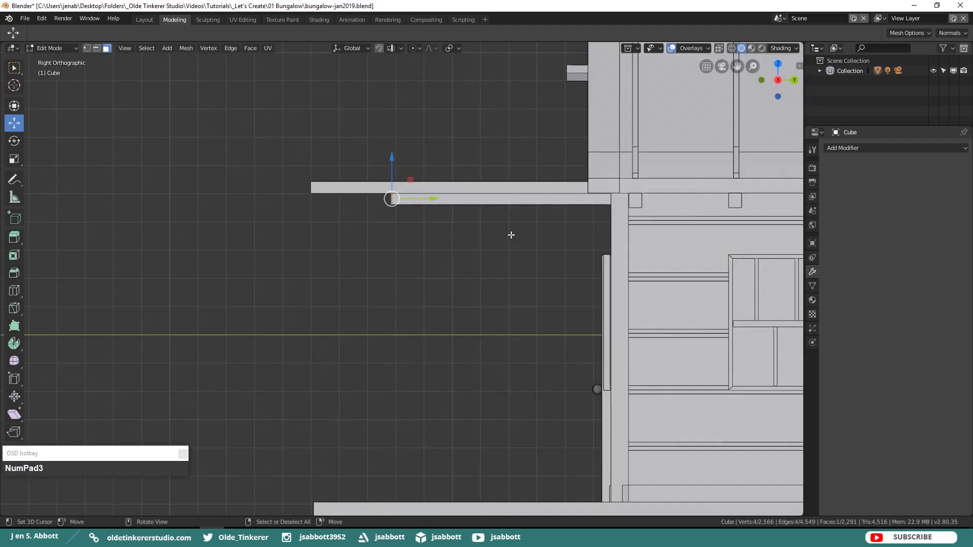
pyautogui.moveTo(433, 198); pyautogui.dragTo(343, 200)
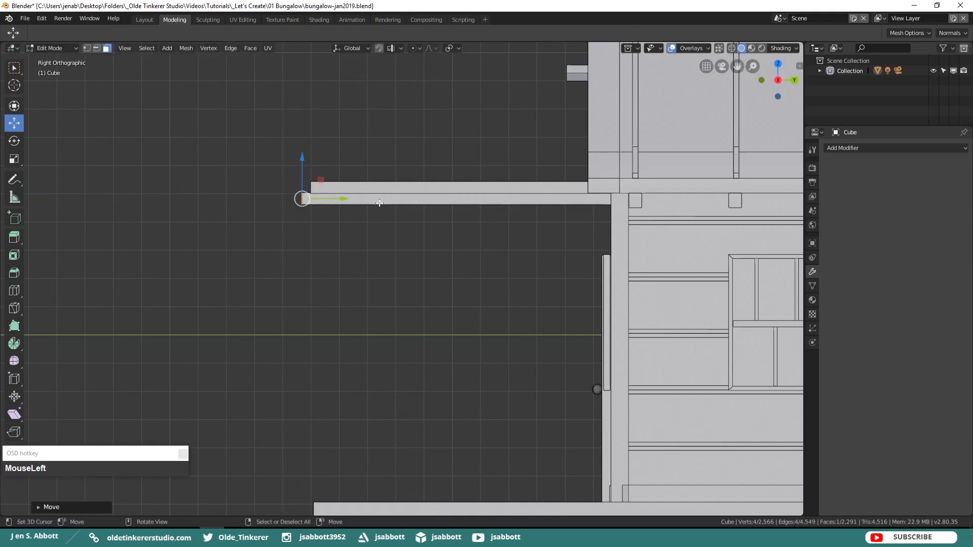
# Step: Duplicate the whole rafter beam and move the copy along X to the house's right front corner
pyautogui.press('l')
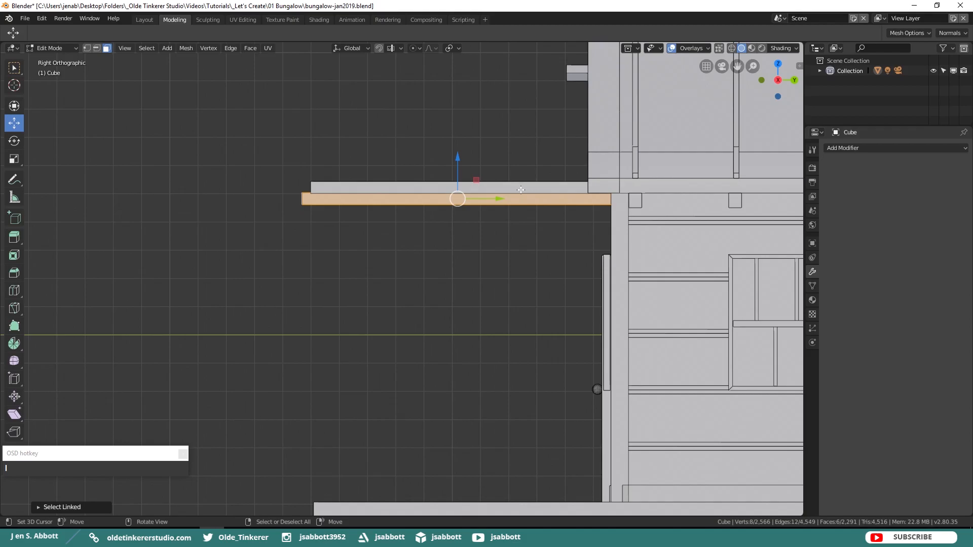
pyautogui.press('KP_1')
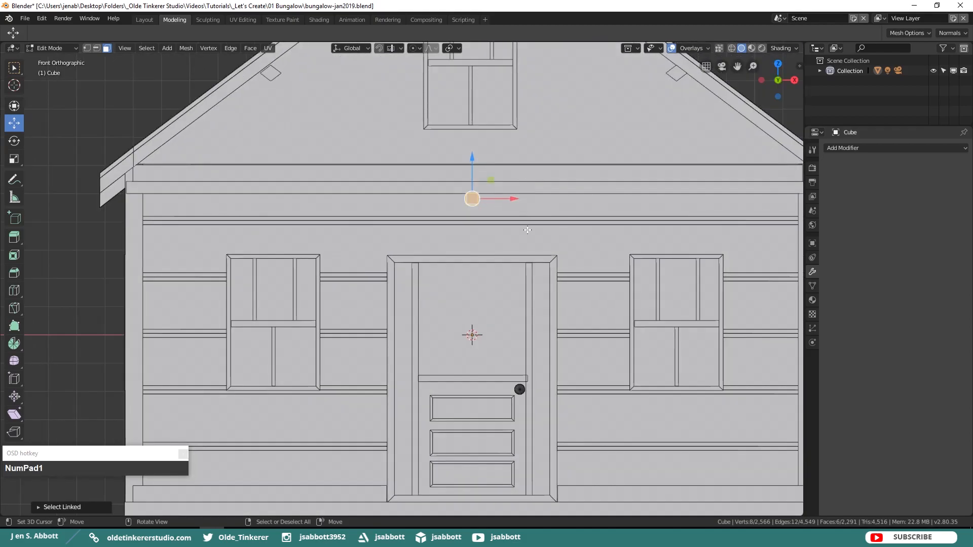
pyautogui.scroll(-2, 527, 230)
pyautogui.keyDown('shift'); pyautogui.moveTo(548, 165); pyautogui.dragTo(539, 199, button='middle'); pyautogui.keyUp('shift')
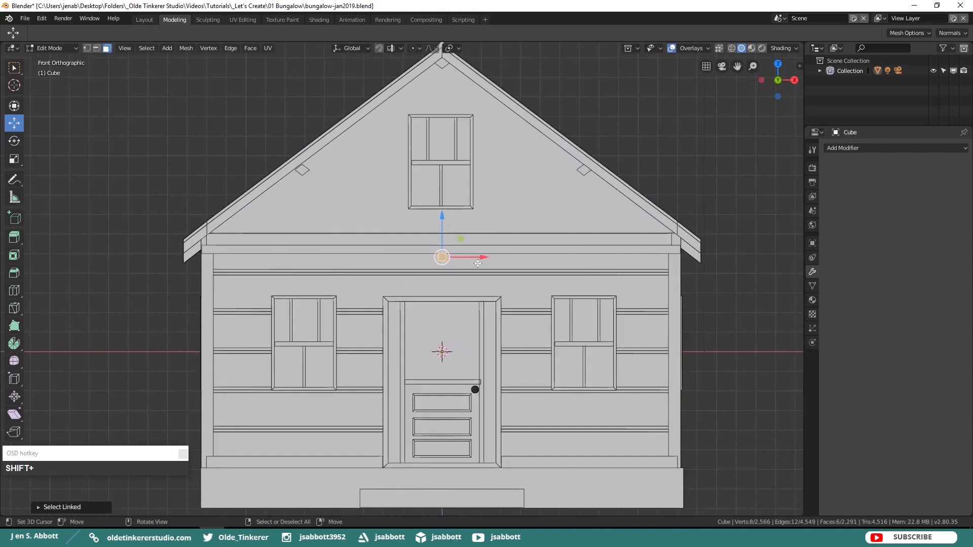
pyautogui.hotkey('shift', 'd')
pyautogui.moveTo(484, 258); pyautogui.dragTo(720, 255)
# Step: Place three more rafter copies, evenly spaced along X between the centre rafter and the right corner rafter
pyautogui.hotkey('shift', 'd')
pyautogui.click(542, 256)
pyautogui.hotkey('shift', 'd')
pyautogui.click(600, 257)
pyautogui.hotkey('shift', 'd')
pyautogui.click(661, 255)
# Step: Duplicate the four rafters on the right half, move the copies along X onto the left half, and clear the selection
pyautogui.press('l')
pyautogui.press('l')
pyautogui.press('l')
pyautogui.hotkey('shift', 'd')
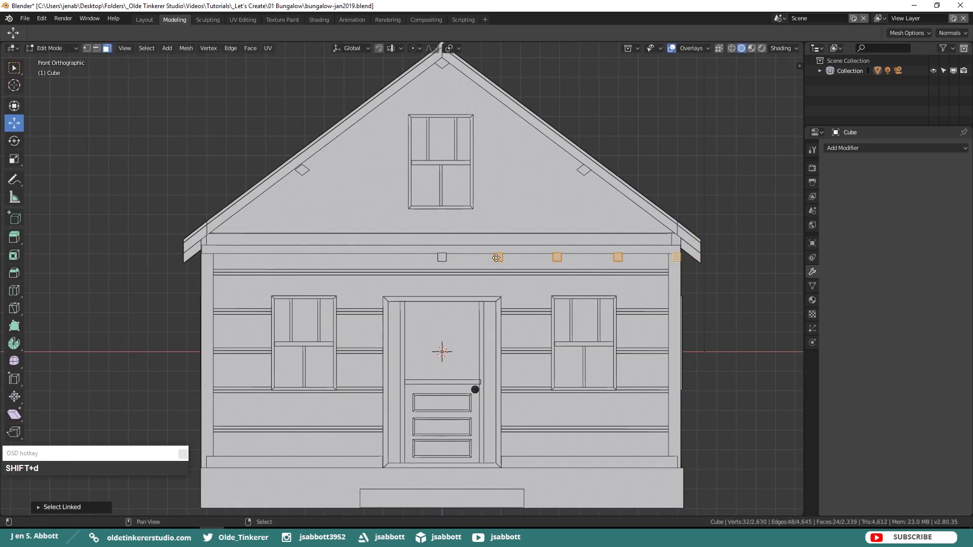
pyautogui.moveTo(630, 257); pyautogui.dragTo(340, 258)
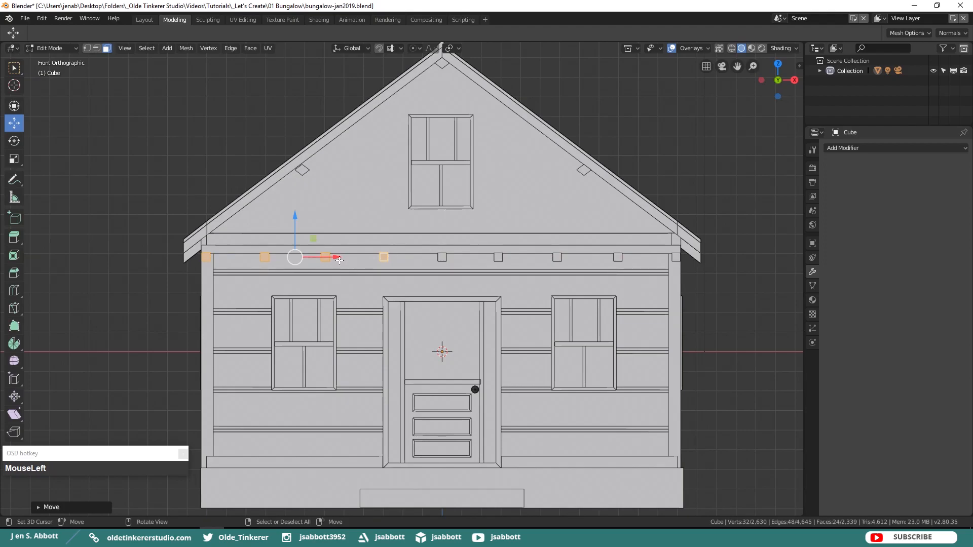
pyautogui.moveTo(340, 259); pyautogui.dragTo(340, 259)
pyautogui.hotkey('alt', 'a')
pyautogui.scroll(-1, 356, 270)
pyautogui.hotkey('ctrl', 'z')
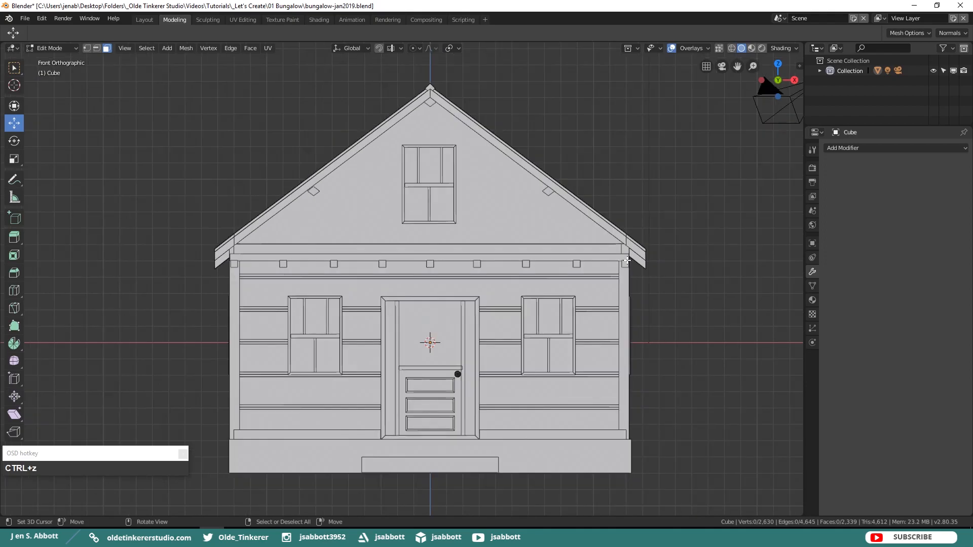
# Step: Add a new cube for a porch post and move it along Y out in front of the porch
pyautogui.hotkey('shift', 'a')
pyautogui.click(627, 260)
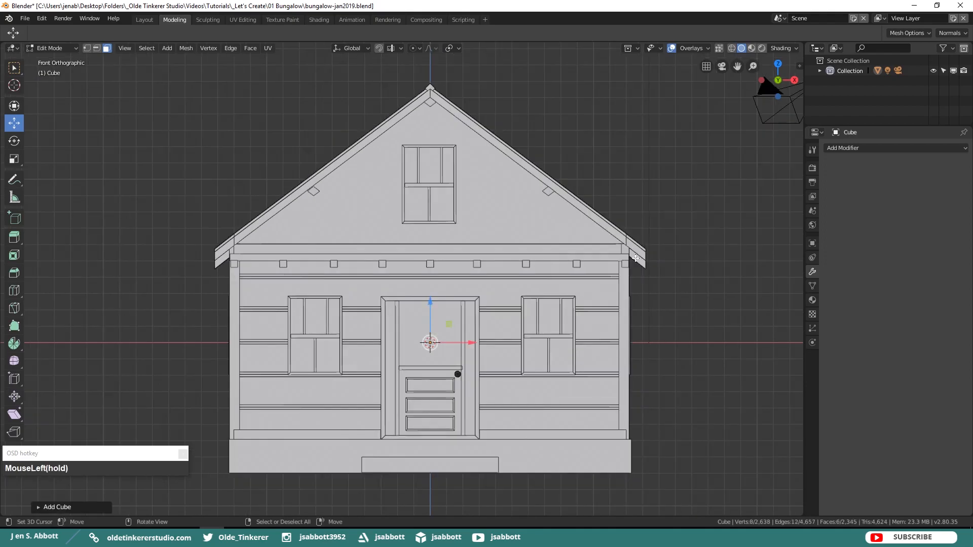
pyautogui.moveTo(687, 242); pyautogui.dragTo(664, 264, button='middle')
pyautogui.moveTo(711, 273); pyautogui.dragTo(309, 362)
pyautogui.press('KP_1')
pyautogui.keyDown('shift'); pyautogui.moveTo(338, 350); pyautogui.dragTo(483, 277, button='middle'); pyautogui.keyUp('shift')
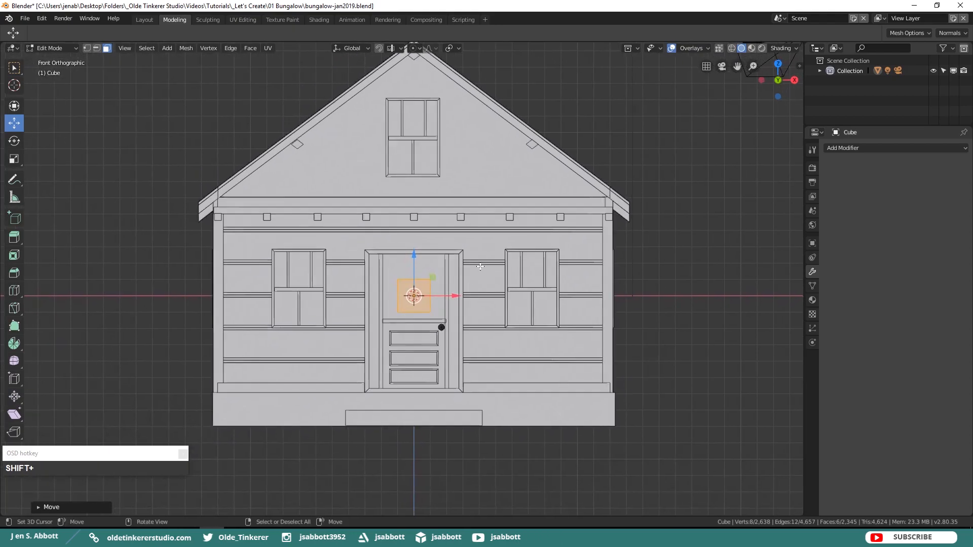
# Step: Narrow the cube evenly along X and Y to about half its width, and stretch it along Z into a tall post
pyautogui.press('s')
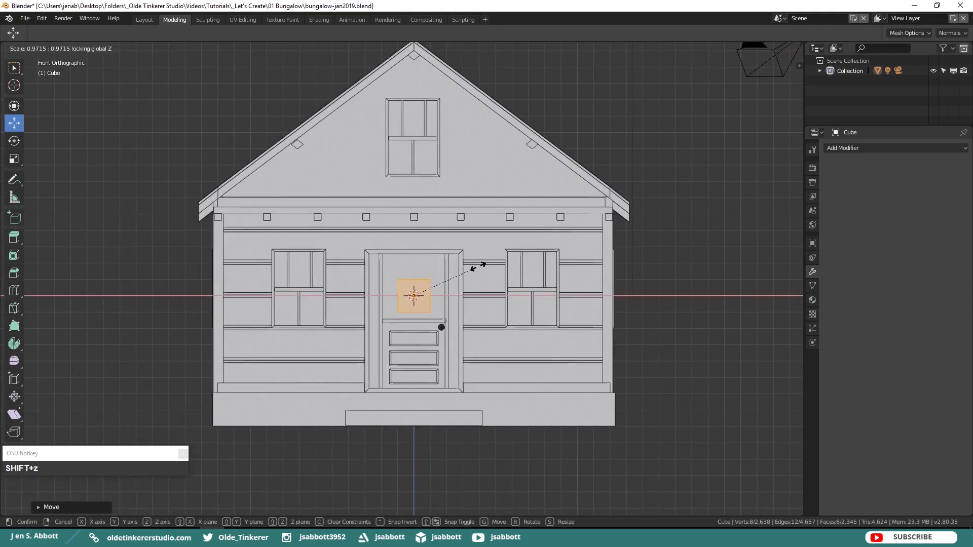
pyautogui.click(441, 278)
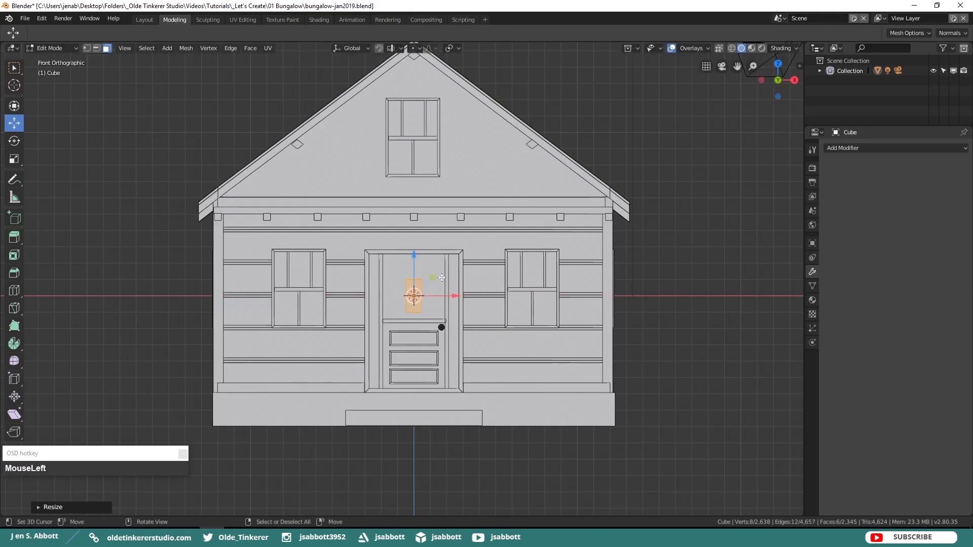
pyautogui.press('s')
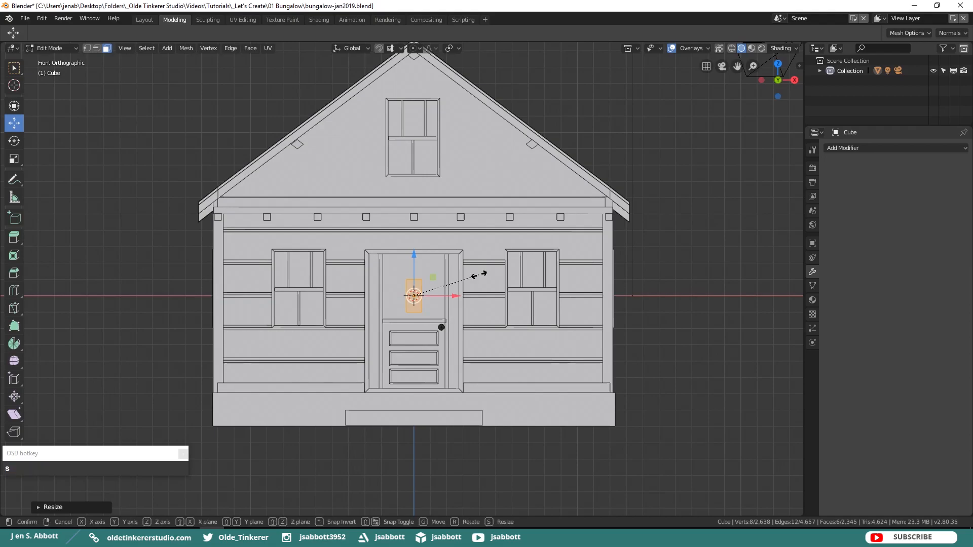
pyautogui.press('z')
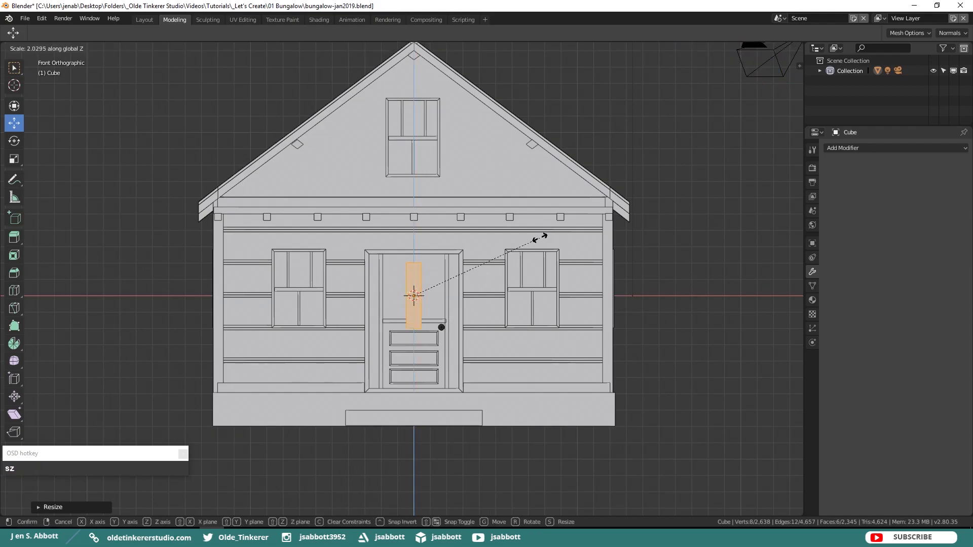
pyautogui.click(598, 200)
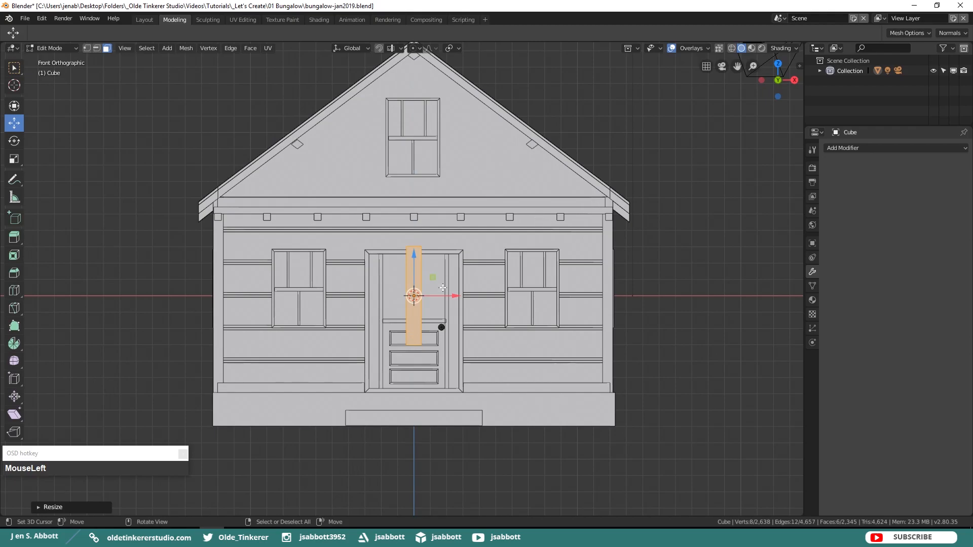
# Step: Duplicate the post's top and bottom faces and extrude them along their normals by about 0.09 to form end plates
pyautogui.moveTo(432, 248); pyautogui.dragTo(429, 288, button='middle')
pyautogui.hotkey('shift', 'd')
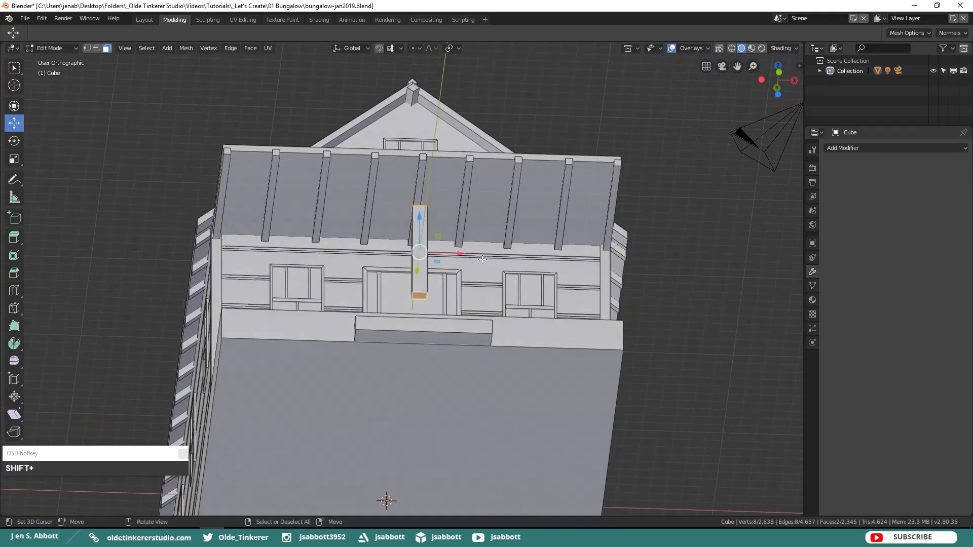
pyautogui.click(484, 258)
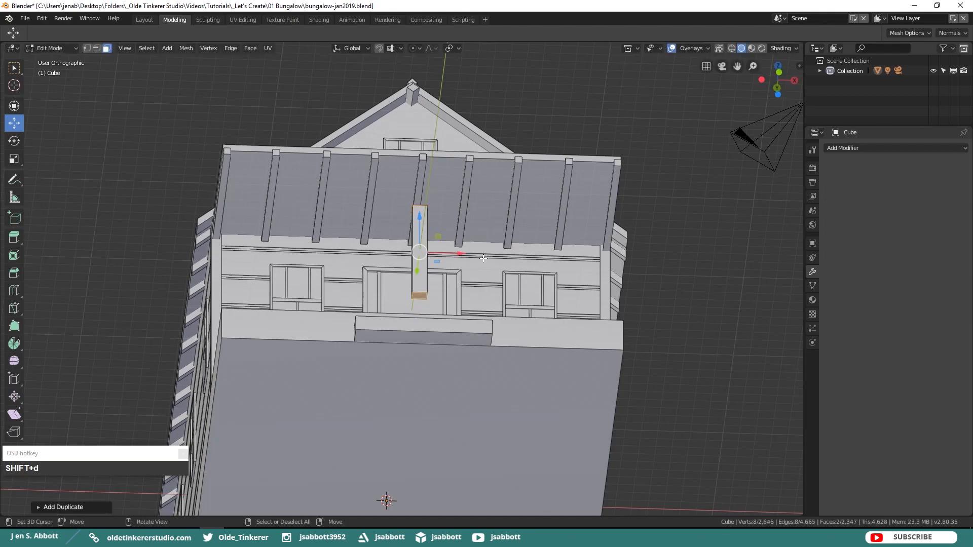
pyautogui.press('KP_1')
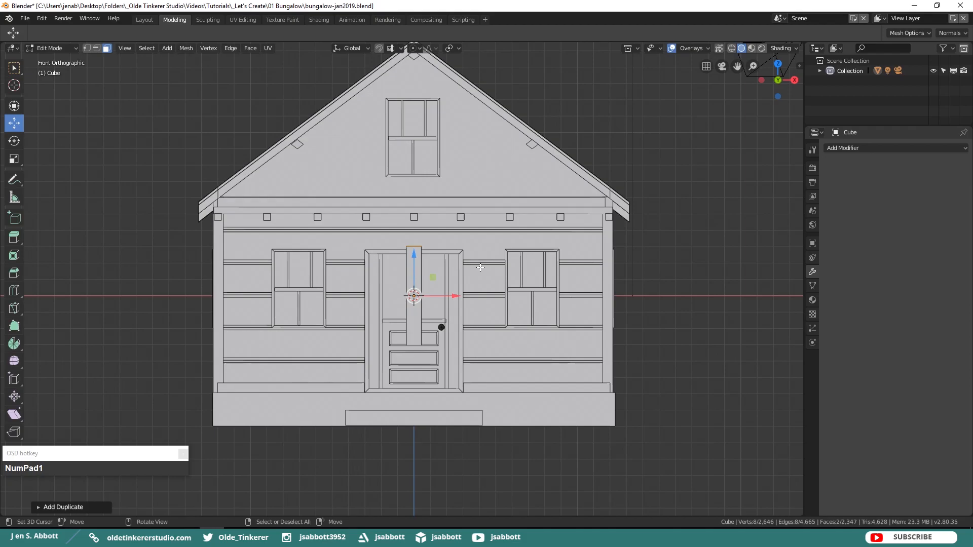
pyautogui.hotkey('alt', 'e')
pyautogui.click(478, 262)
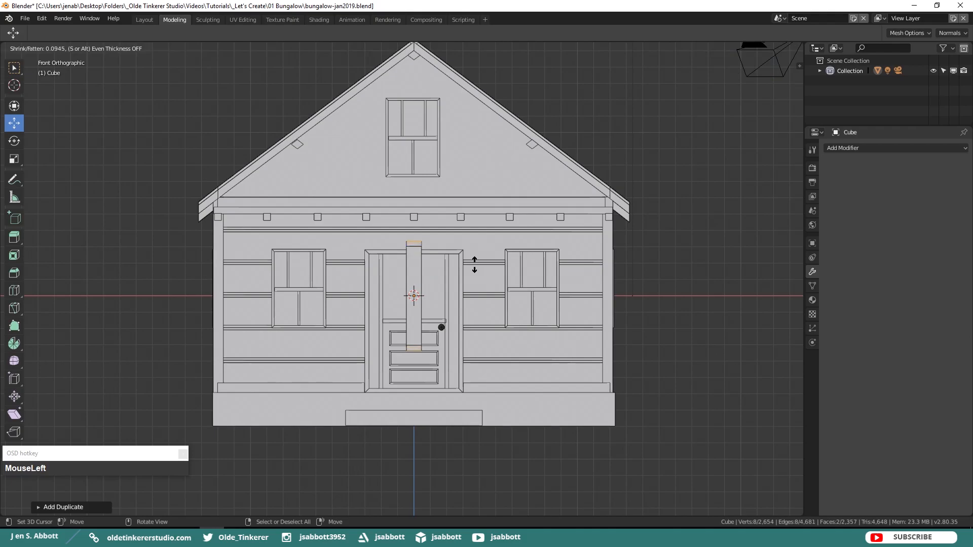
pyautogui.click(474, 264)
pyautogui.hotkey('alt', 'a')
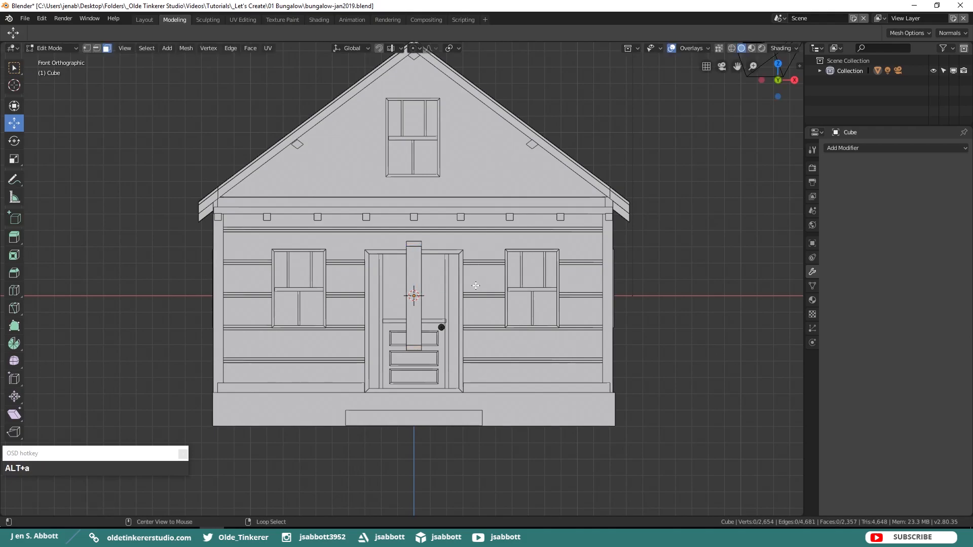
# Step: Extrude the side faces of both end plates outward along their normals by about 0.13, and clear the selection
pyautogui.moveTo(474, 274); pyautogui.dragTo(401, 258, button='middle')
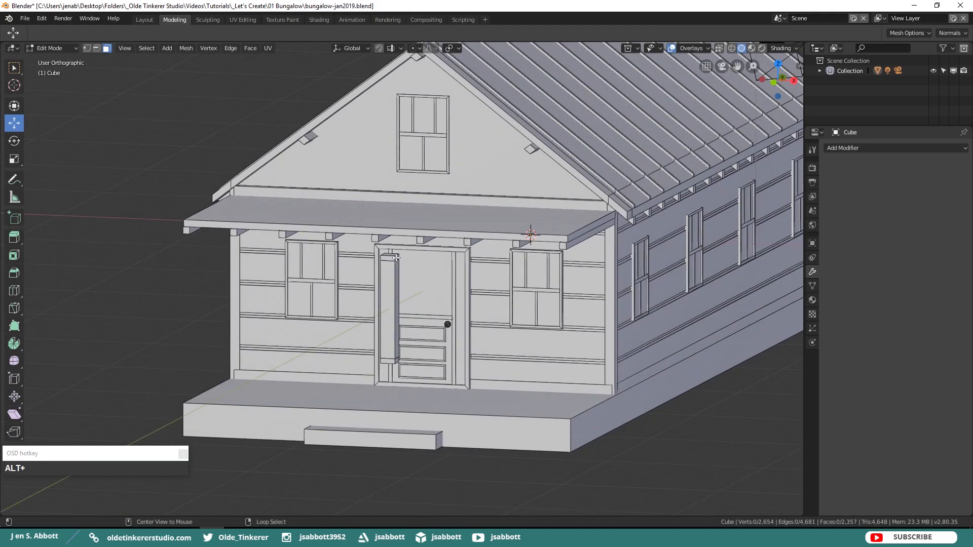
pyautogui.keyDown('alt'); pyautogui.click(395, 259); pyautogui.keyUp('alt')
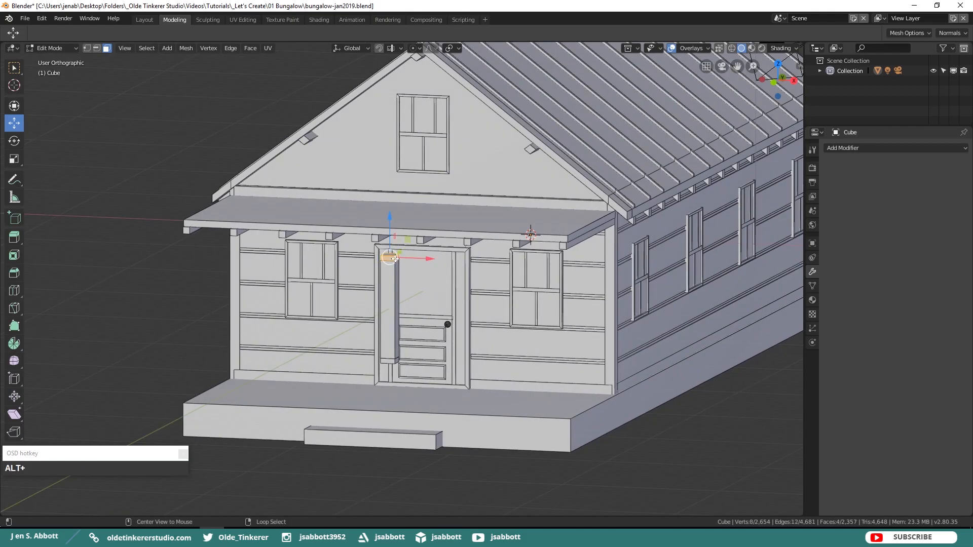
pyautogui.keyDown('alt'); pyautogui.keyDown('shift'); pyautogui.rightClick(395, 360); pyautogui.keyUp('shift'); pyautogui.keyUp('alt')
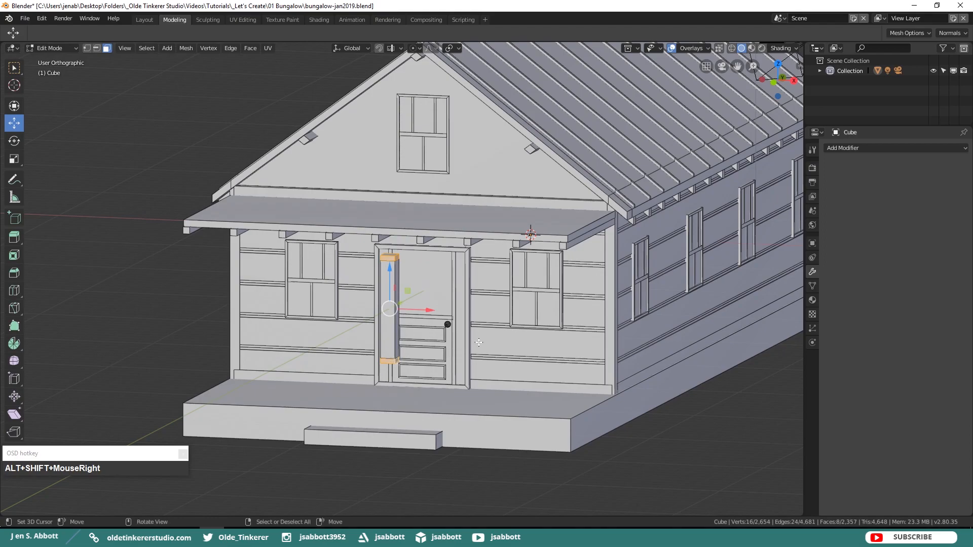
pyautogui.press('KP_1')
pyautogui.hotkey('alt', 'e')
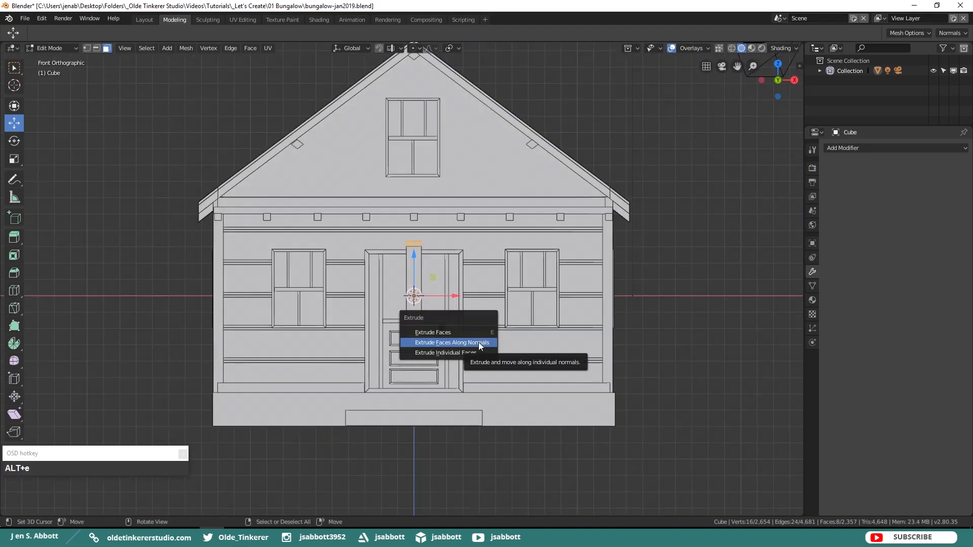
pyautogui.click(478, 342)
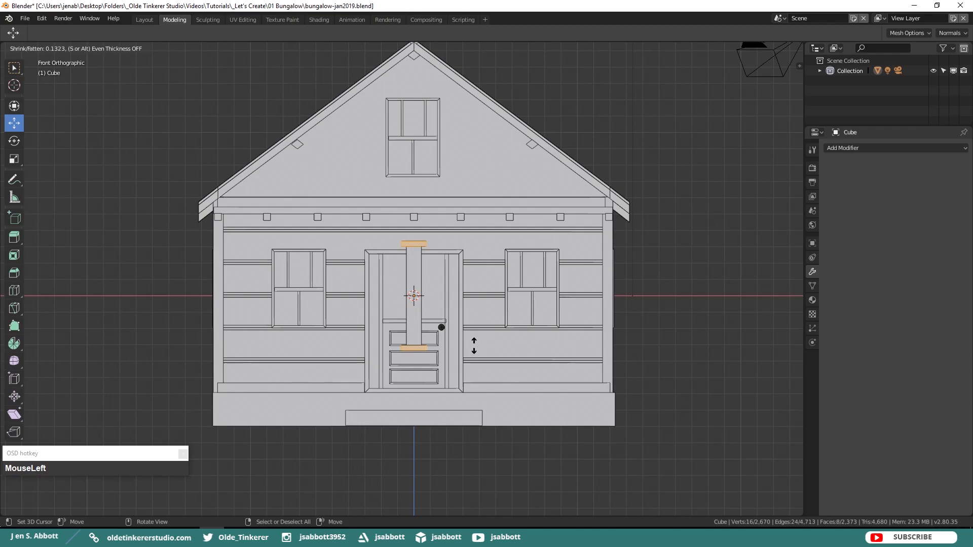
pyautogui.click(475, 344)
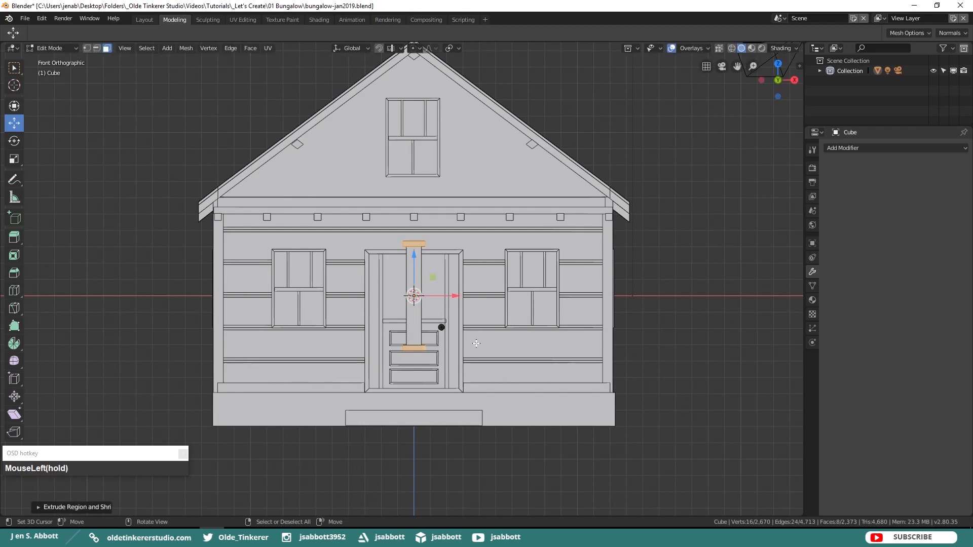
pyautogui.hotkey('alt', 'a')
# Step: Duplicate all outward-facing top and bottom faces of the post's end plates and extrude them along normals by about 0.08 as second plates
pyautogui.moveTo(467, 283); pyautogui.dragTo(451, 288, button='middle')
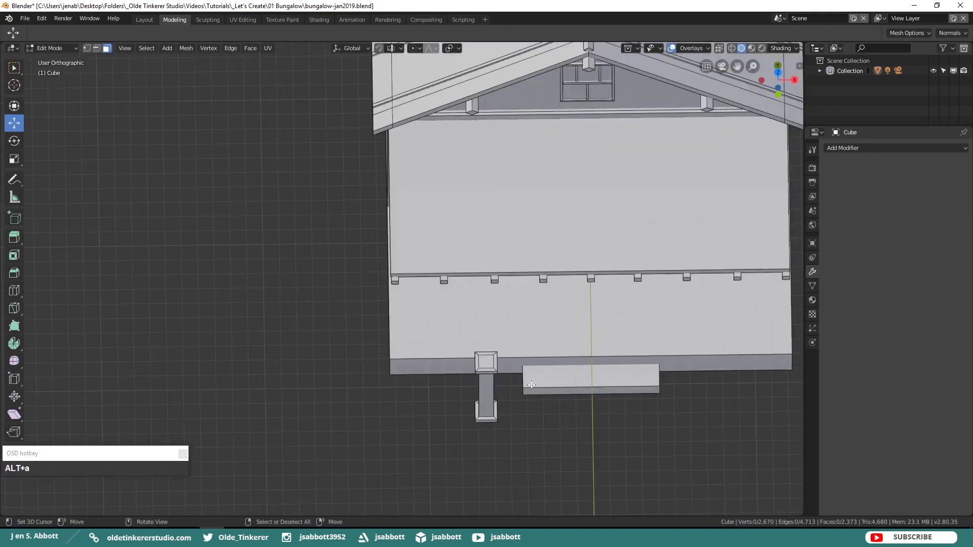
pyautogui.scroll(2, 530, 387)
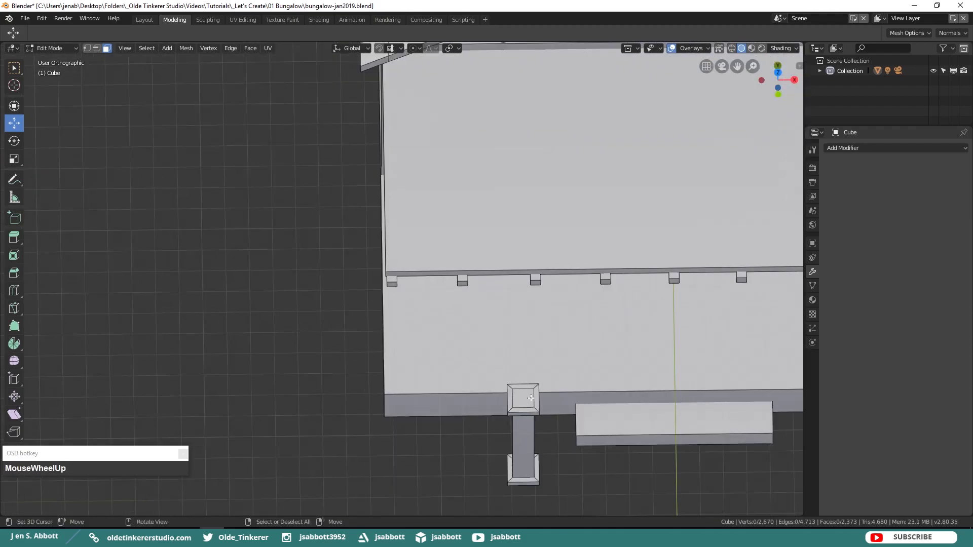
pyautogui.rightClick(536, 397)
pyautogui.keyDown('shift'); pyautogui.rightClick(527, 387); pyautogui.keyUp('shift')
pyautogui.keyDown('shift'); pyautogui.rightClick(510, 397); pyautogui.keyUp('shift')
pyautogui.keyDown('shift'); pyautogui.rightClick(523, 404); pyautogui.keyUp('shift')
pyautogui.keyDown('shift'); pyautogui.rightClick(523, 405); pyautogui.keyUp('shift')
pyautogui.moveTo(523, 405); pyautogui.dragTo(561, 280, button='middle')
pyautogui.keyDown('shift'); pyautogui.rightClick(521, 277); pyautogui.keyUp('shift')
pyautogui.keyDown('shift'); pyautogui.rightClick(510, 270); pyautogui.keyUp('shift')
pyautogui.keyDown('shift'); pyautogui.rightClick(509, 277); pyautogui.keyUp('shift')
pyautogui.keyDown('shift'); pyautogui.rightClick(492, 276); pyautogui.keyUp('shift')
pyautogui.keyDown('shift'); pyautogui.rightClick(507, 284); pyautogui.keyUp('shift')
pyautogui.press('KP_1')
pyautogui.hotkey('shift', 'd')
pyautogui.hotkey('alt', 'e')
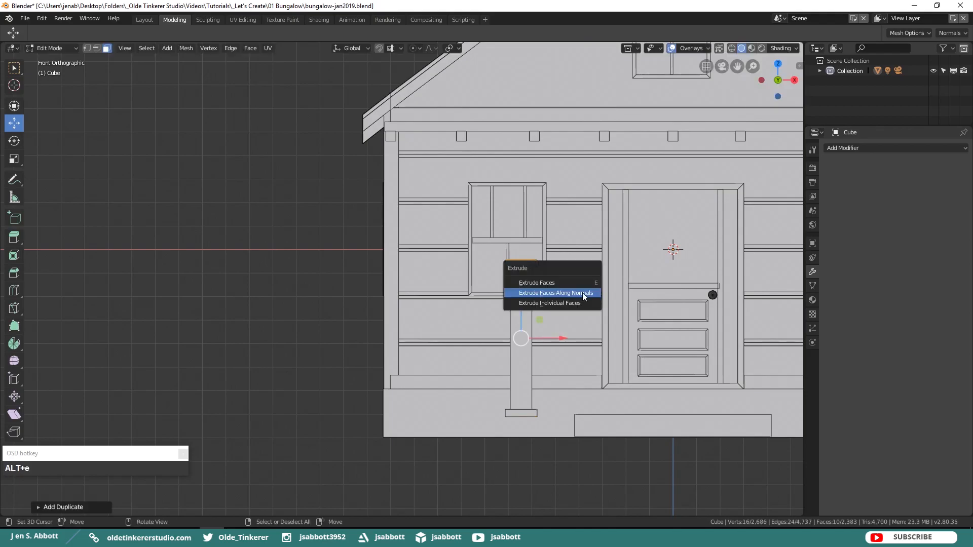
pyautogui.click(582, 293)
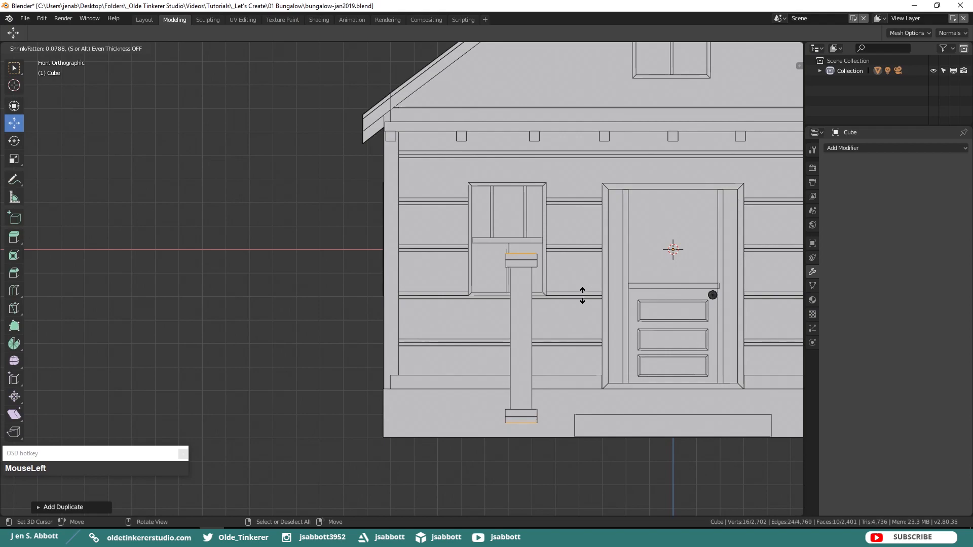
pyautogui.click(583, 295)
pyautogui.hotkey('alt', 'a')
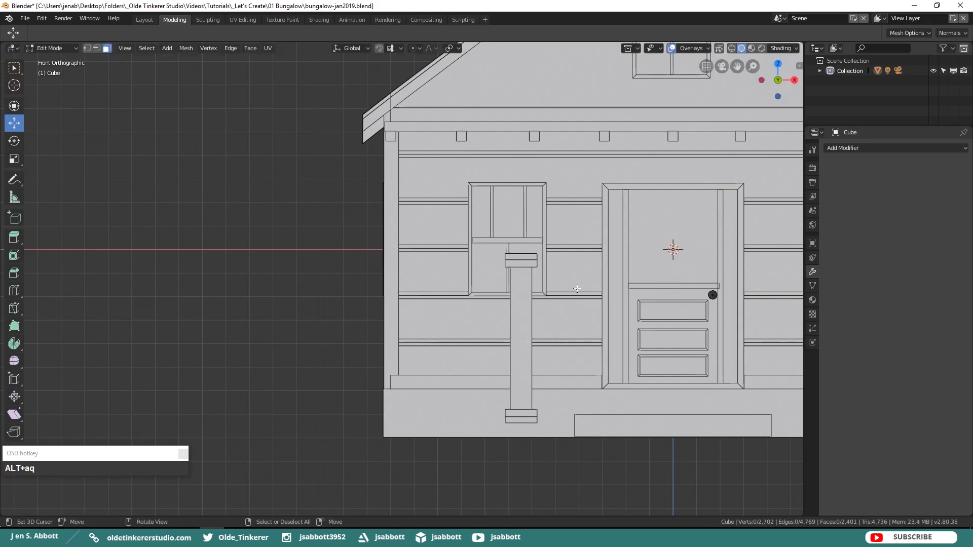
# Step: Extrude the side faces of the outermost top and bottom plates outward along their normals by about 0.07, and clear the selection
pyautogui.keyDown('alt'); pyautogui.click(537, 259); pyautogui.keyUp('alt')
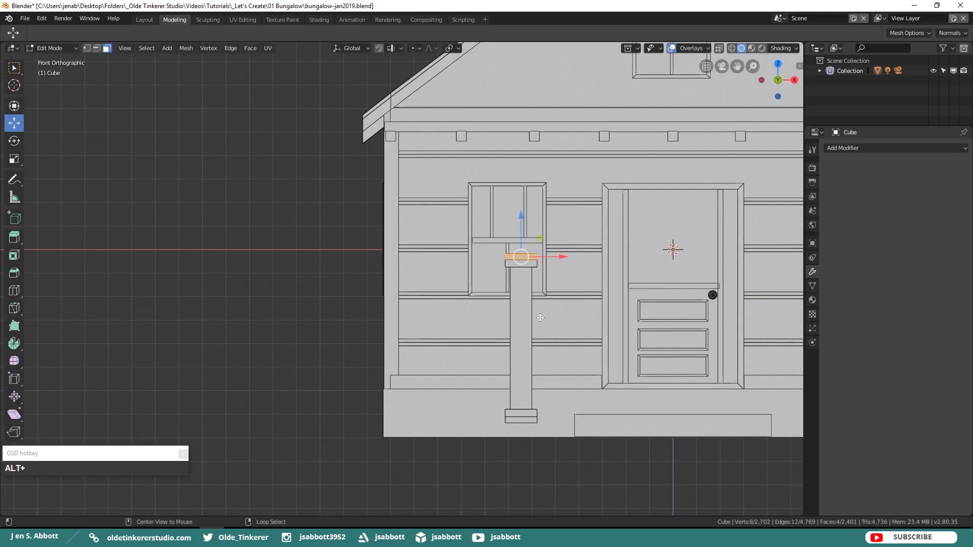
pyautogui.keyDown('alt'); pyautogui.keyDown('shift'); pyautogui.rightClick(537, 421); pyautogui.keyUp('shift'); pyautogui.keyUp('alt')
pyautogui.hotkey('alt', 'e')
pyautogui.click(607, 378)
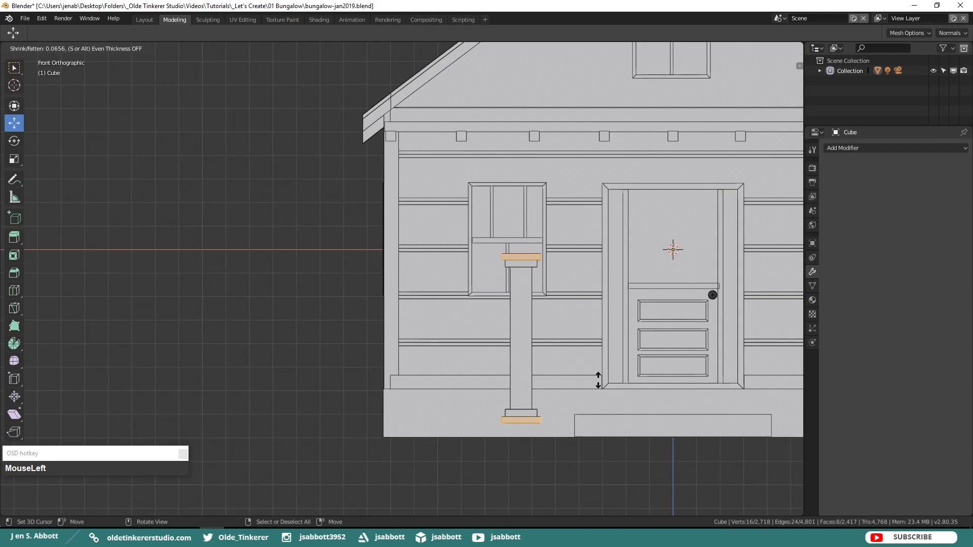
pyautogui.click(597, 381)
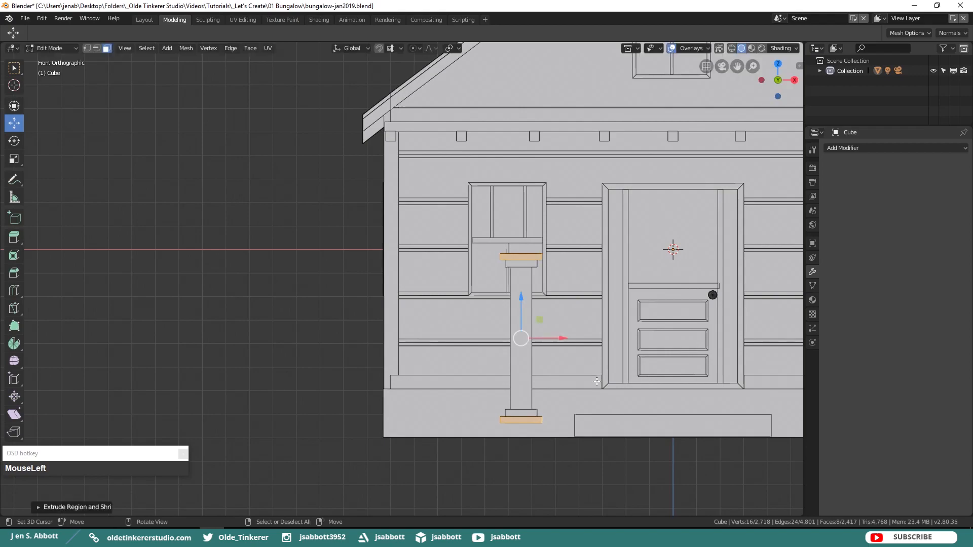
pyautogui.hotkey('alt', 'a')
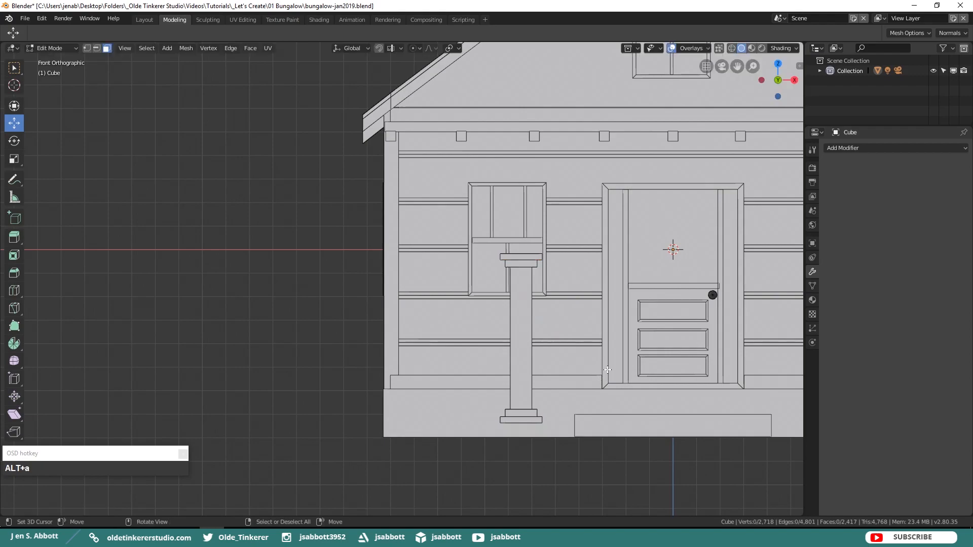
# Step: Select all nine downward-facing faces on the underside of the post's lowest base plate and duplicate them in place
pyautogui.moveTo(544, 362); pyautogui.dragTo(529, 278, button='middle')
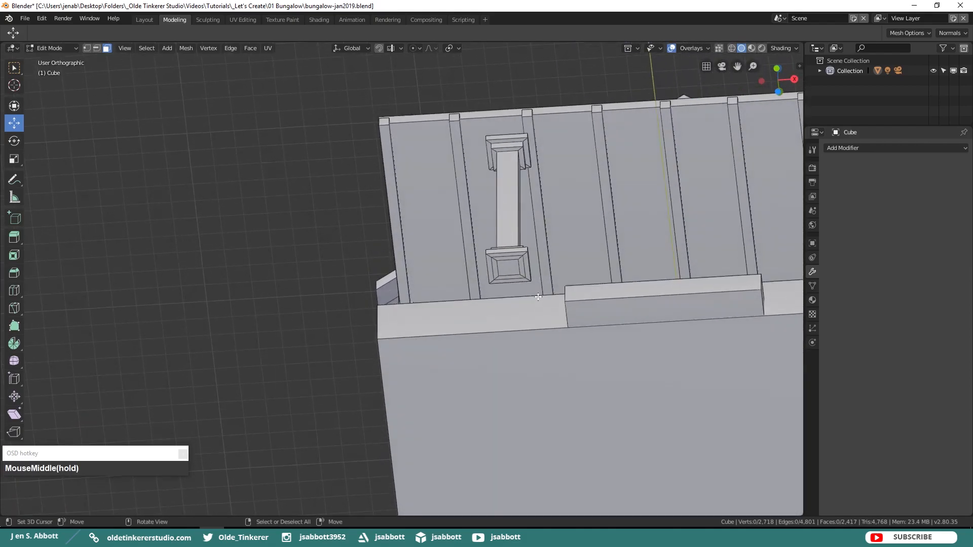
pyautogui.click(527, 269)
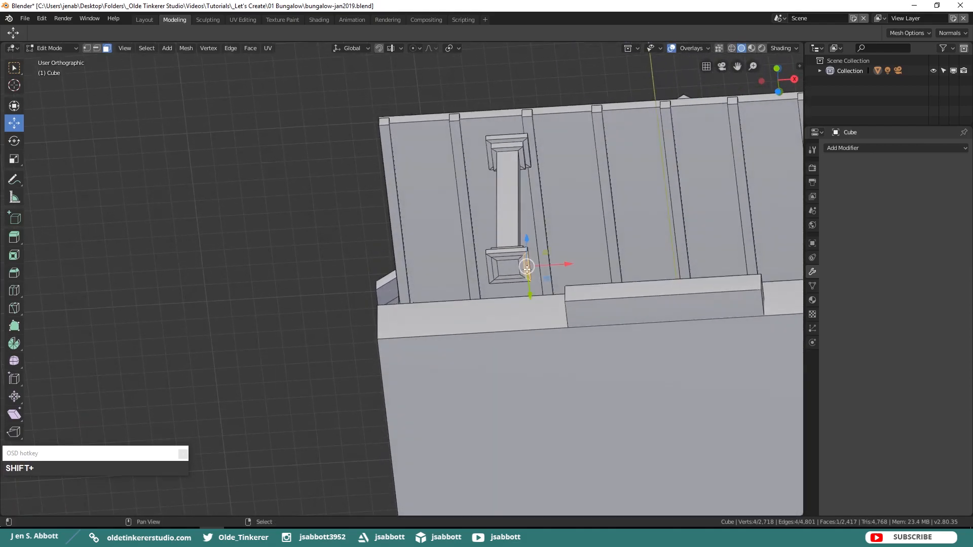
pyautogui.keyDown('shift'); pyautogui.rightClick(517, 268); pyautogui.keyUp('shift')
pyautogui.keyDown('shift'); pyautogui.rightClick(504, 271); pyautogui.keyUp('shift')
pyautogui.keyDown('shift'); pyautogui.rightClick(495, 256); pyautogui.keyUp('shift')
pyautogui.keyDown('shift'); pyautogui.rightClick(496, 257); pyautogui.keyUp('shift')
pyautogui.keyDown('shift'); pyautogui.rightClick(501, 259); pyautogui.keyUp('shift')
pyautogui.keyDown('shift'); pyautogui.rightClick(518, 278); pyautogui.keyUp('shift')
pyautogui.keyDown('shift'); pyautogui.rightClick(519, 282); pyautogui.keyUp('shift')
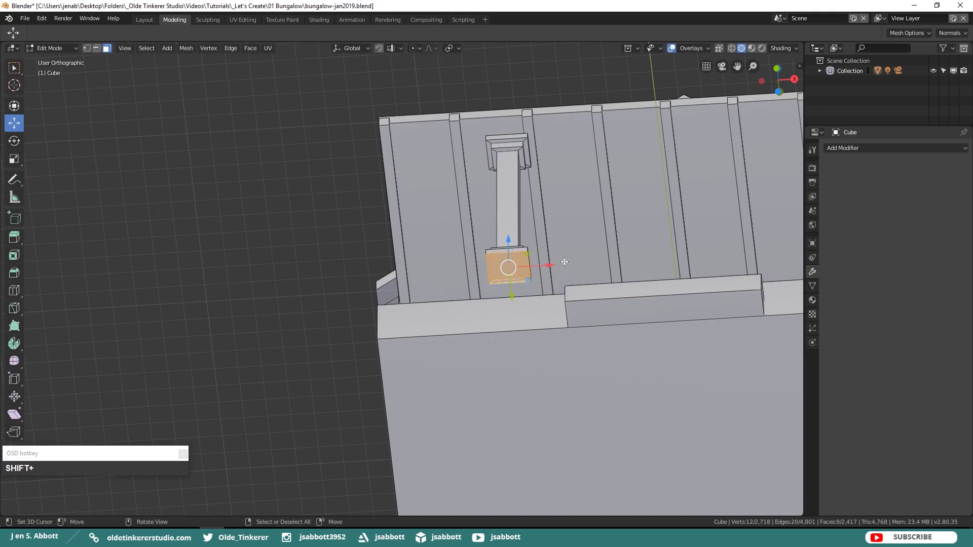
pyautogui.hotkey('shift', 'd')
pyautogui.rightClick(565, 262)
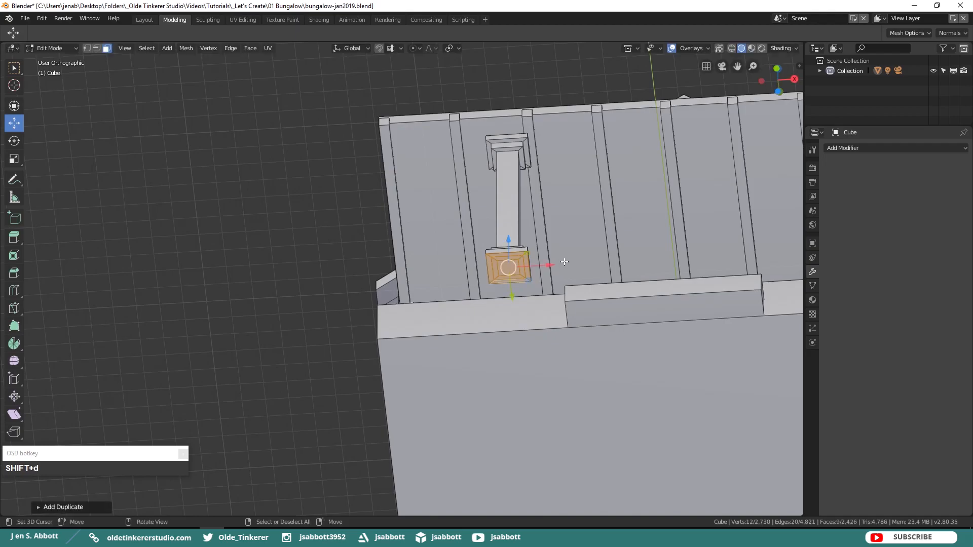
# Step: Extrude the duplicated underside faces straight down into a thin third base plate, and clear the selection
pyautogui.press('KP_1')
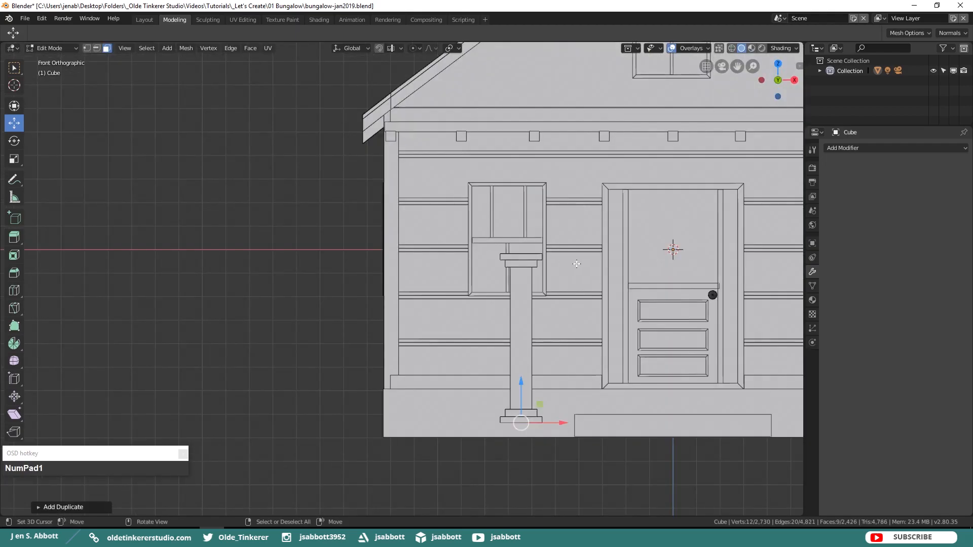
pyautogui.press('e')
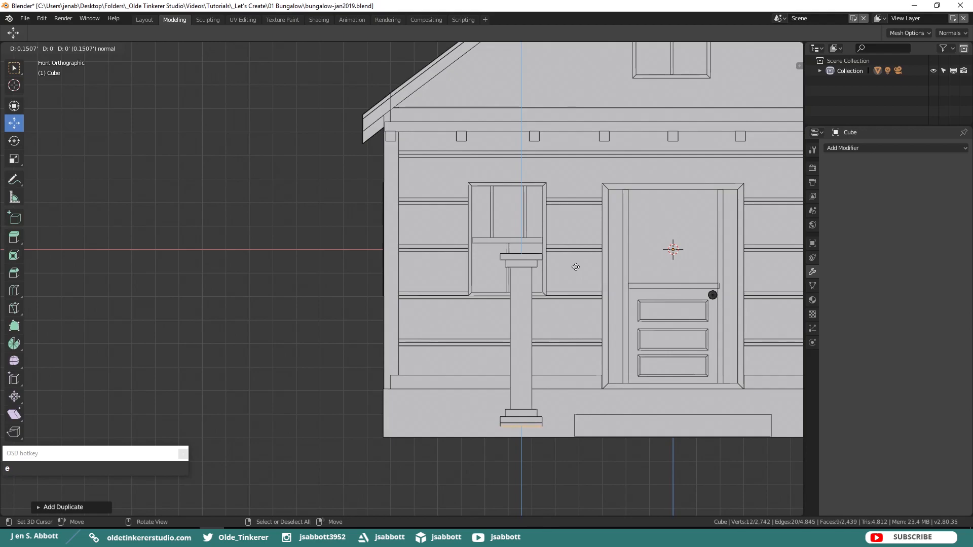
pyautogui.click(576, 269)
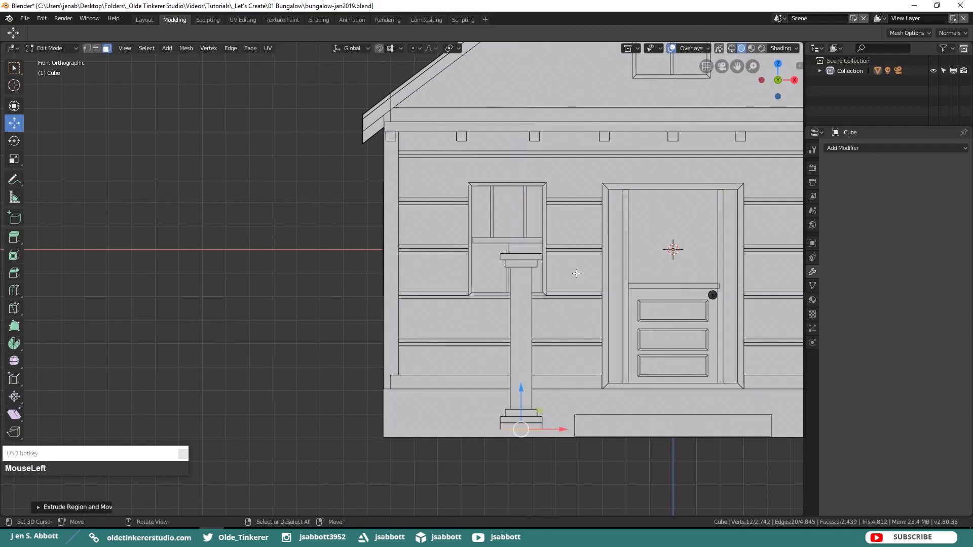
pyautogui.hotkey('alt', 'a')
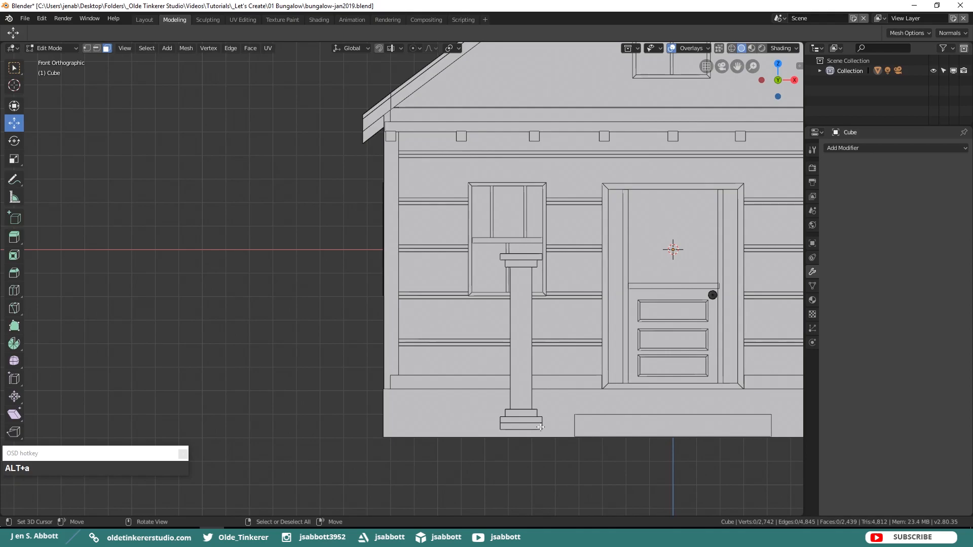
# Step: Extrude the third base plate's side faces outward along their normals by about 0.14, and clear the selection
pyautogui.keyDown('alt'); pyautogui.rightClick(540, 428); pyautogui.keyUp('alt')
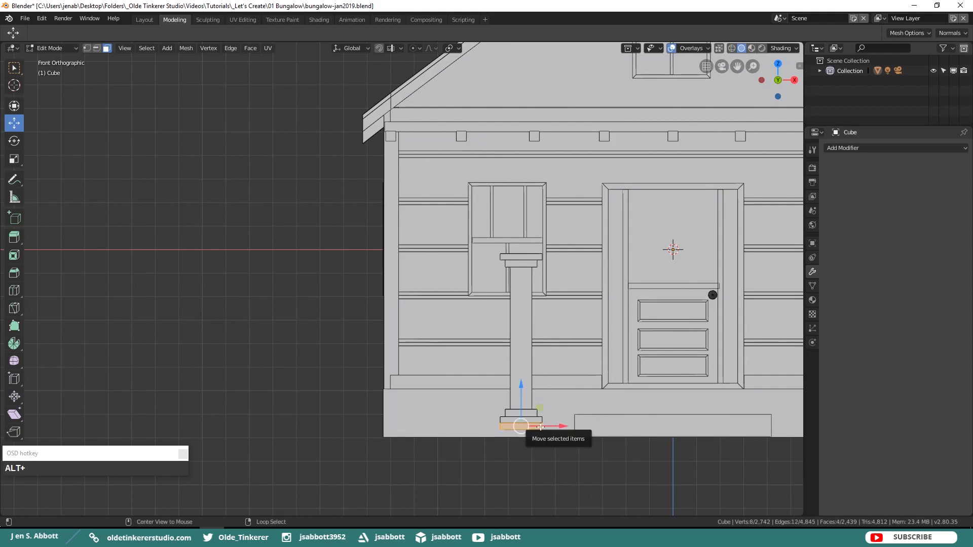
pyautogui.hotkey('alt', 'e')
pyautogui.click(541, 427)
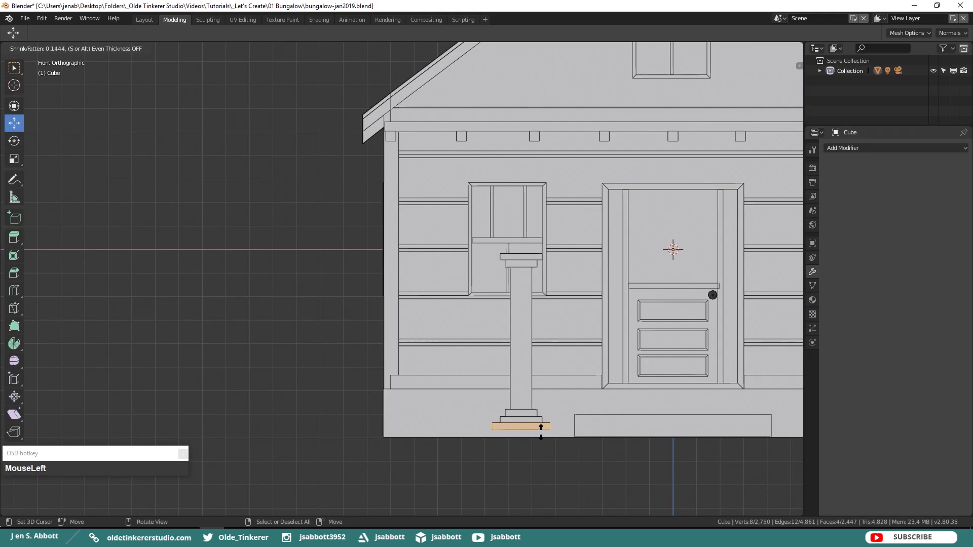
pyautogui.moveTo(541, 432); pyautogui.dragTo(541, 432)
pyautogui.hotkey('alt', 'a')
# Step: Extrude the inner faces on the underside of the third base plate straight down into a tall pedestal, leaving the plate's outer rim overhanging
pyautogui.moveTo(540, 433); pyautogui.dragTo(523, 270, button='middle')
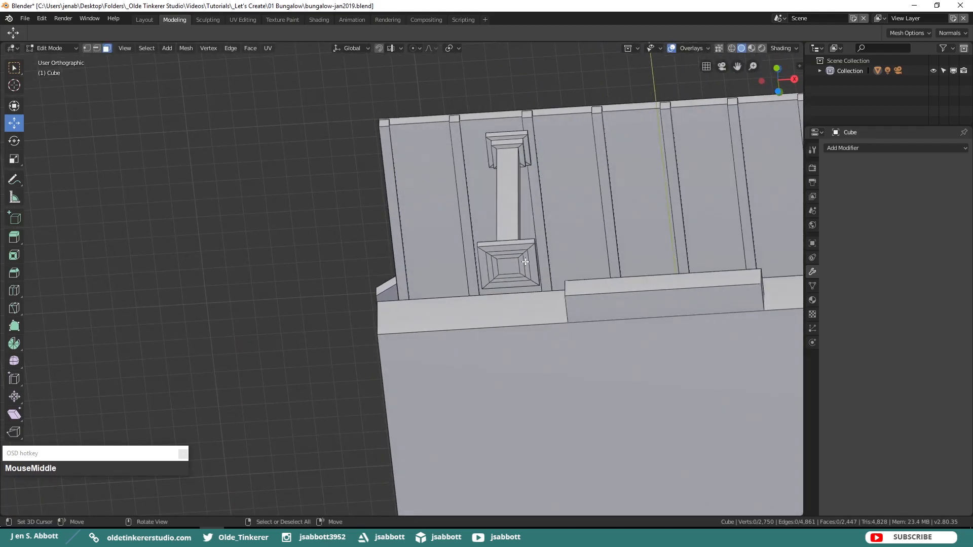
pyautogui.click(526, 261)
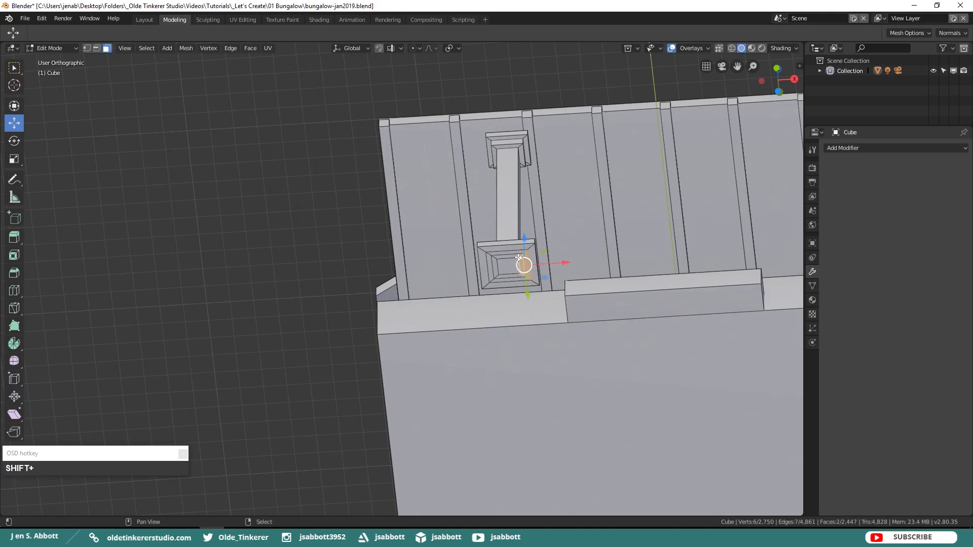
pyautogui.keyDown('shift'); pyautogui.click(510, 252); pyautogui.keyUp('shift')
pyautogui.keyDown('shift'); pyautogui.click(508, 258); pyautogui.keyUp('shift')
pyautogui.keyDown('shift'); pyautogui.click(491, 263); pyautogui.keyUp('shift')
pyautogui.keyDown('shift'); pyautogui.click(508, 266); pyautogui.keyUp('shift')
pyautogui.keyDown('shift'); pyautogui.rightClick(506, 276); pyautogui.keyUp('shift')
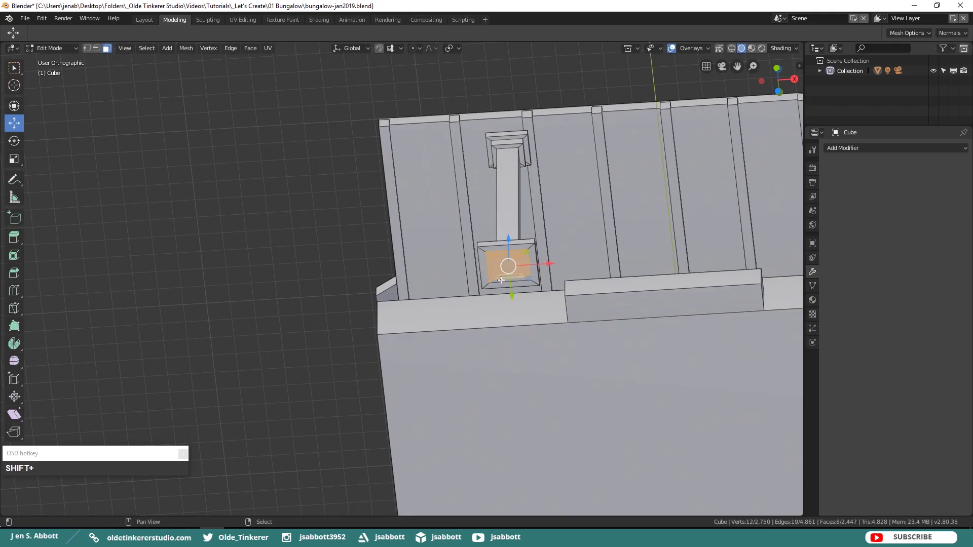
pyautogui.keyDown('shift'); pyautogui.rightClick(504, 280); pyautogui.keyUp('shift')
pyautogui.press('KP_1')
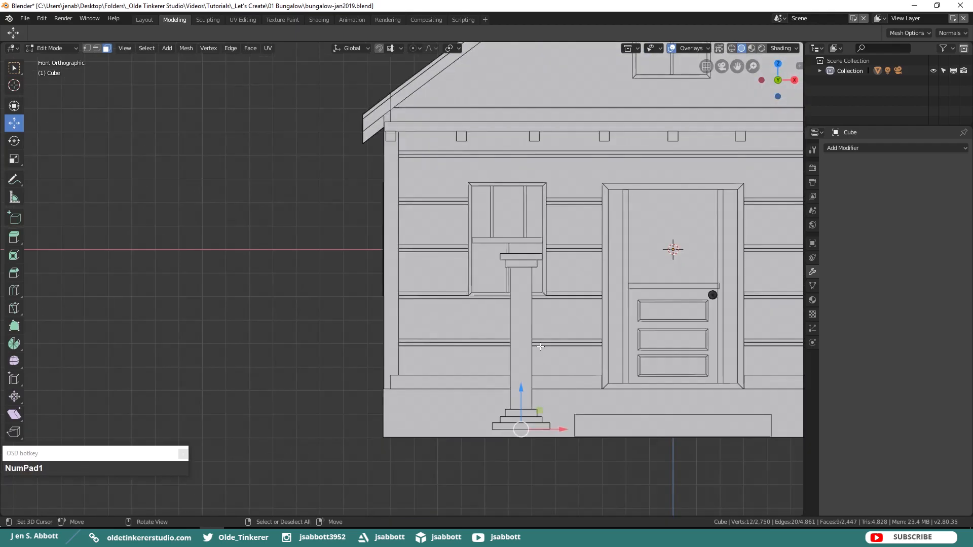
pyautogui.keyDown('shift'); pyautogui.moveTo(567, 354); pyautogui.dragTo(586, 245, button='middle'); pyautogui.keyUp('shift')
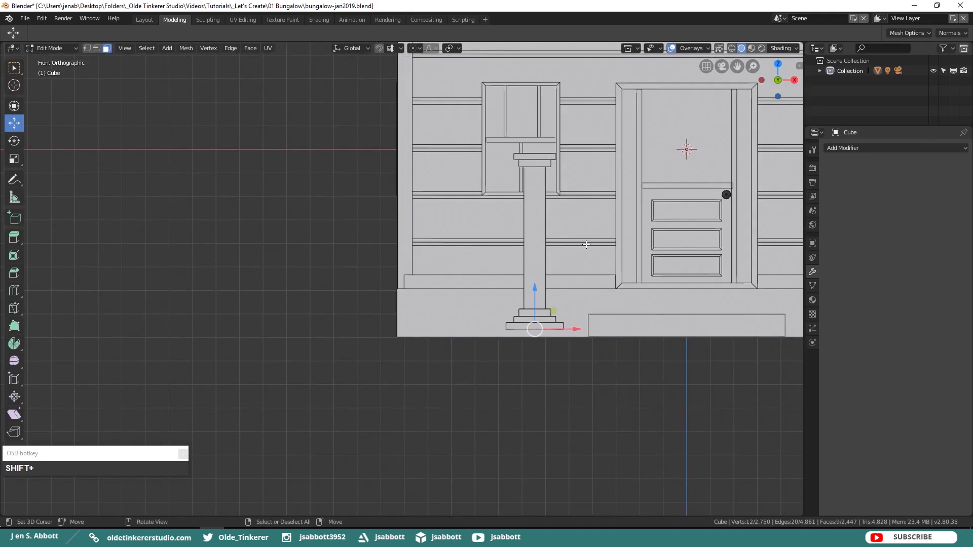
pyautogui.press('e')
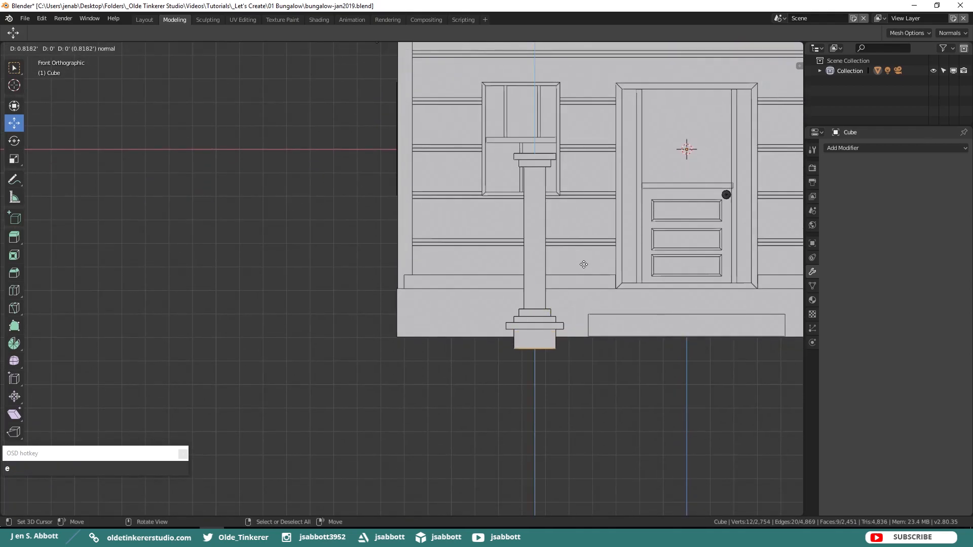
pyautogui.click(582, 331)
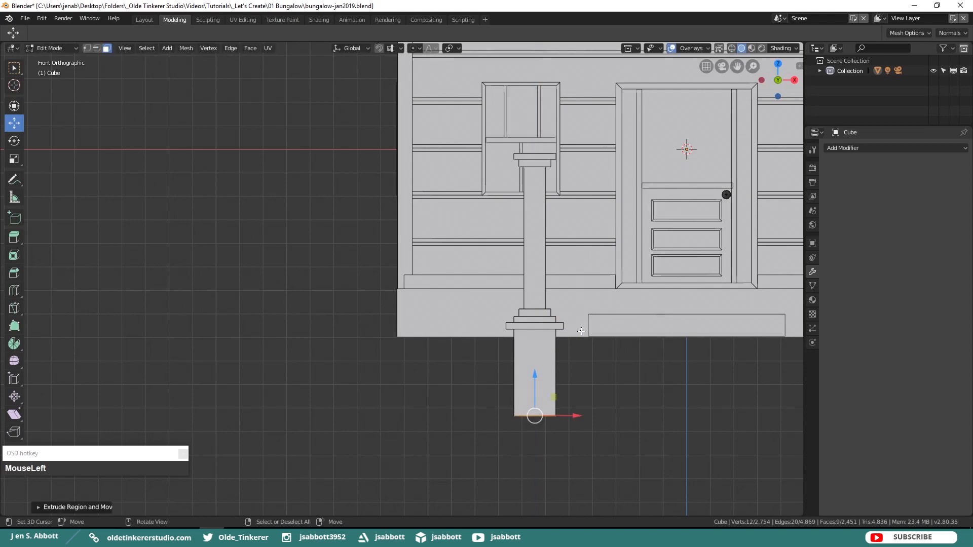
# Step: Select all linked parts of the post and move it up to the porch roof and along X to the porch's right end
pyautogui.hotkey('ctrl', 'l')
pyautogui.press('l')
pyautogui.press('l')
pyautogui.press('l')
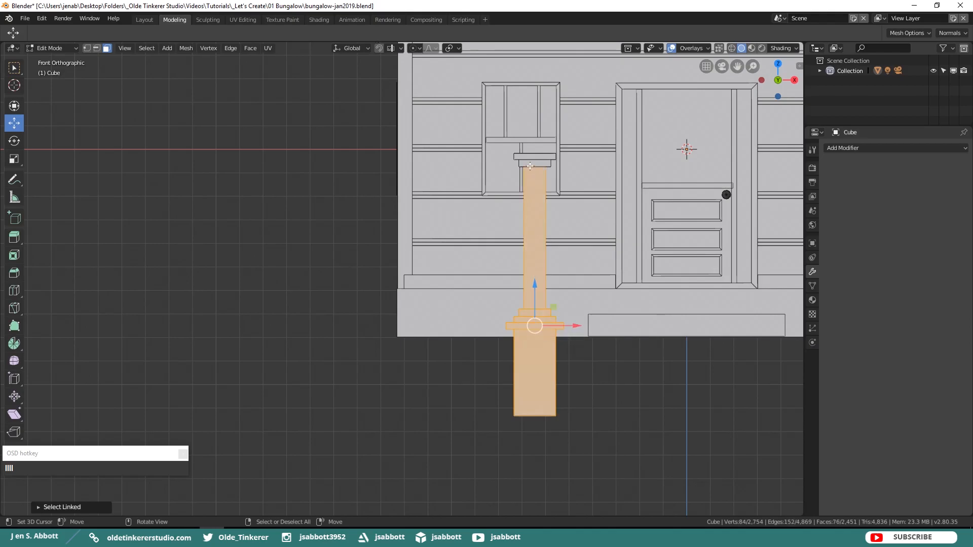
pyautogui.press('l')
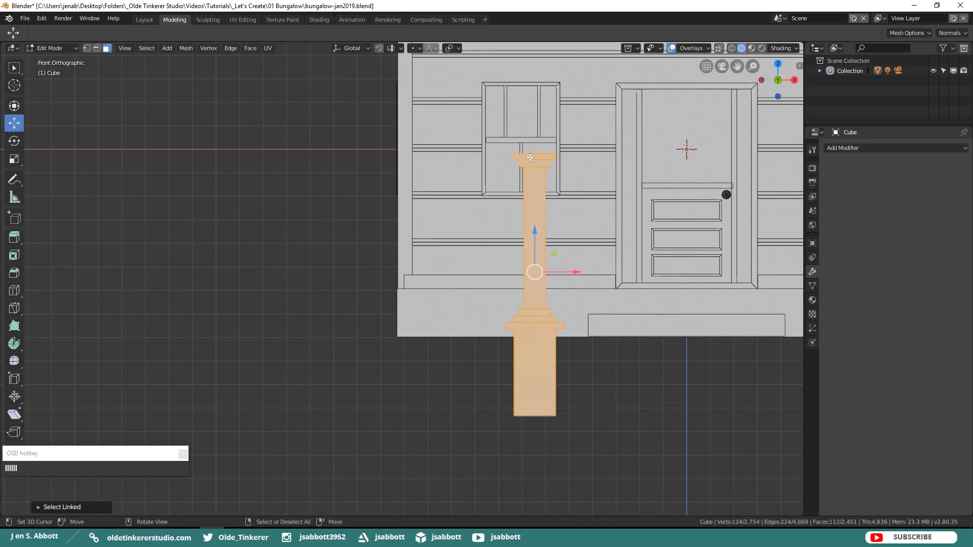
pyautogui.scroll(-2, 530, 157)
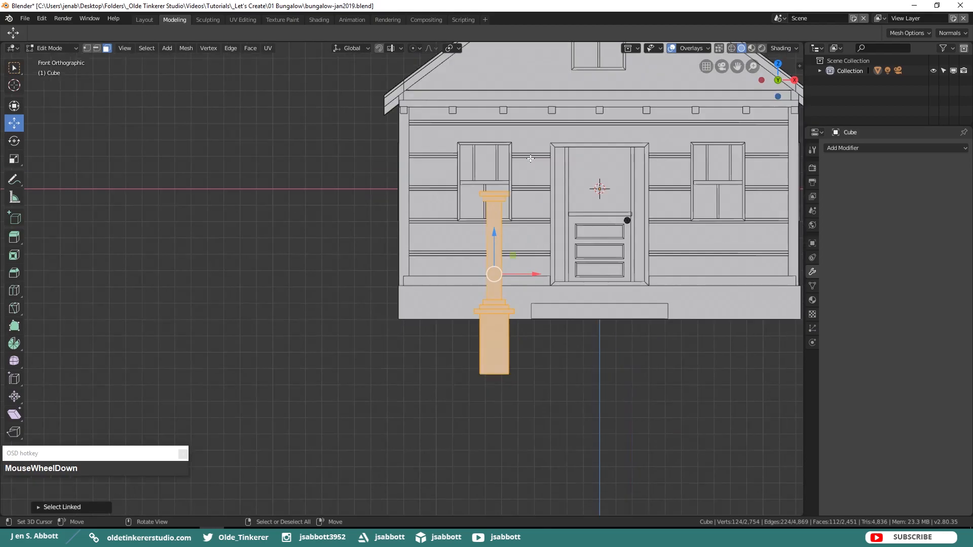
pyautogui.moveTo(494, 233); pyautogui.dragTo(495, 150)
pyautogui.keyDown('shift'); pyautogui.moveTo(549, 188); pyautogui.dragTo(422, 240, button='middle'); pyautogui.keyUp('shift')
pyautogui.moveTo(408, 243); pyautogui.dragTo(684, 238)
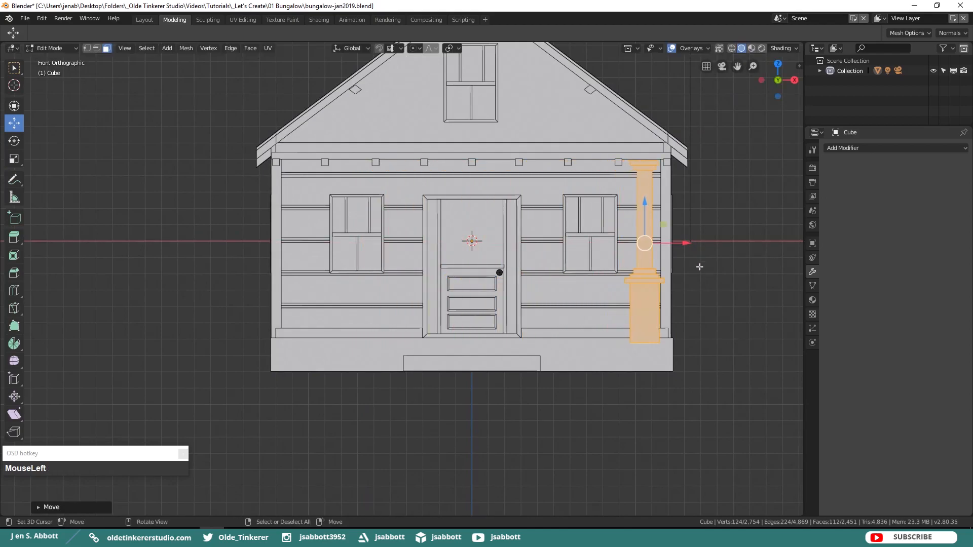
# Step: Move the post along Y onto the front edge of the porch slab and adjust its height to meet the porch roof
pyautogui.press('KP_3')
pyautogui.moveTo(341, 243); pyautogui.dragTo(412, 244)
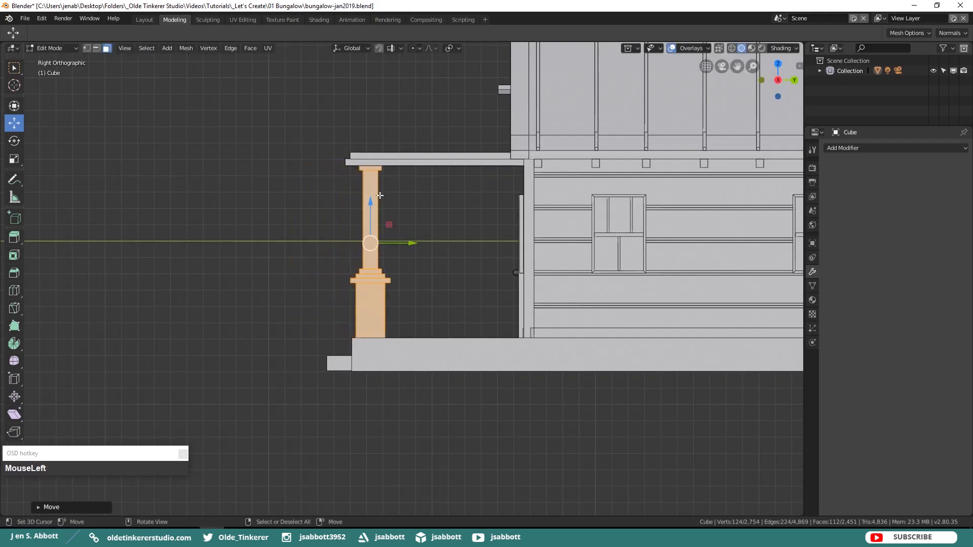
pyautogui.moveTo(373, 202); pyautogui.dragTo(374, 206)
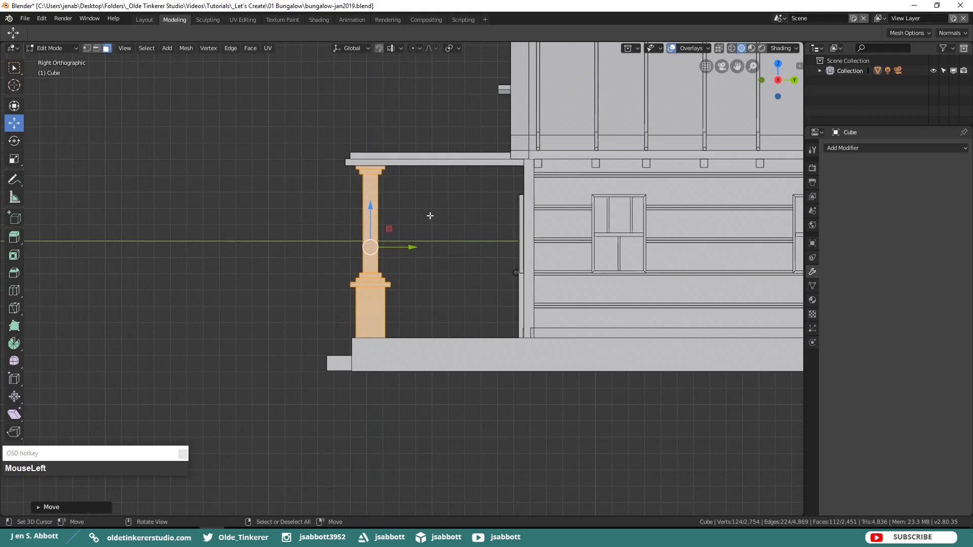
pyautogui.press('KP_1')
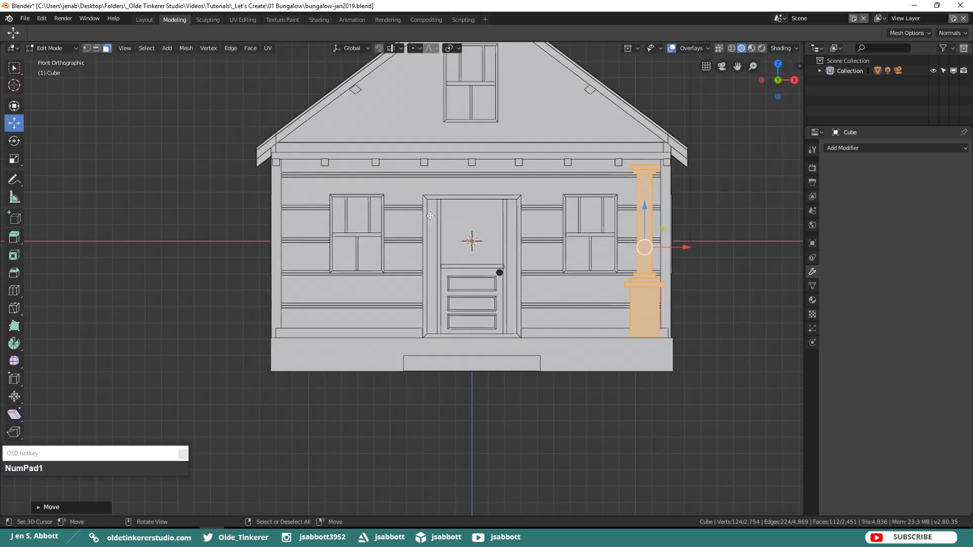
pyautogui.moveTo(647, 205); pyautogui.dragTo(647, 202)
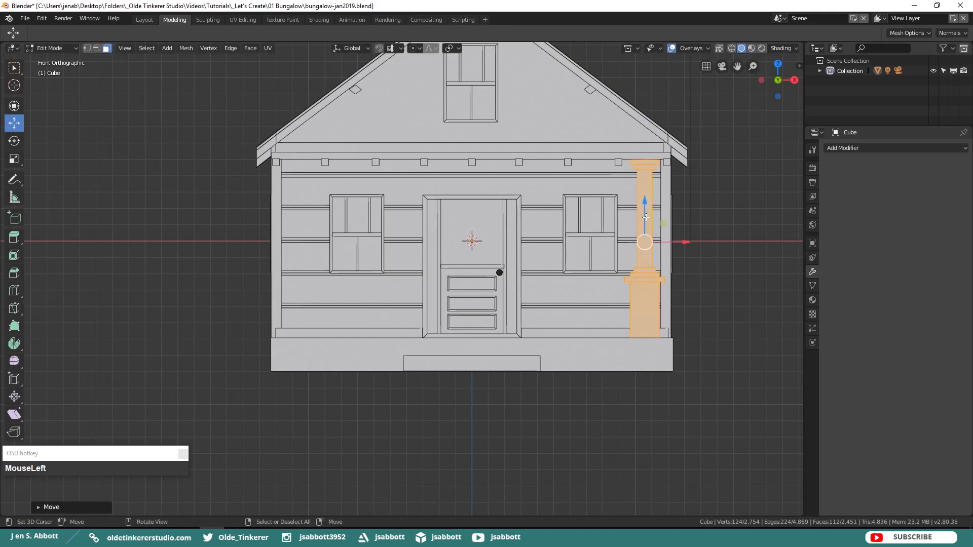
# Step: Duplicate the complete post and move the copy along X to between the door and the right window
pyautogui.hotkey('ctrl', 's')
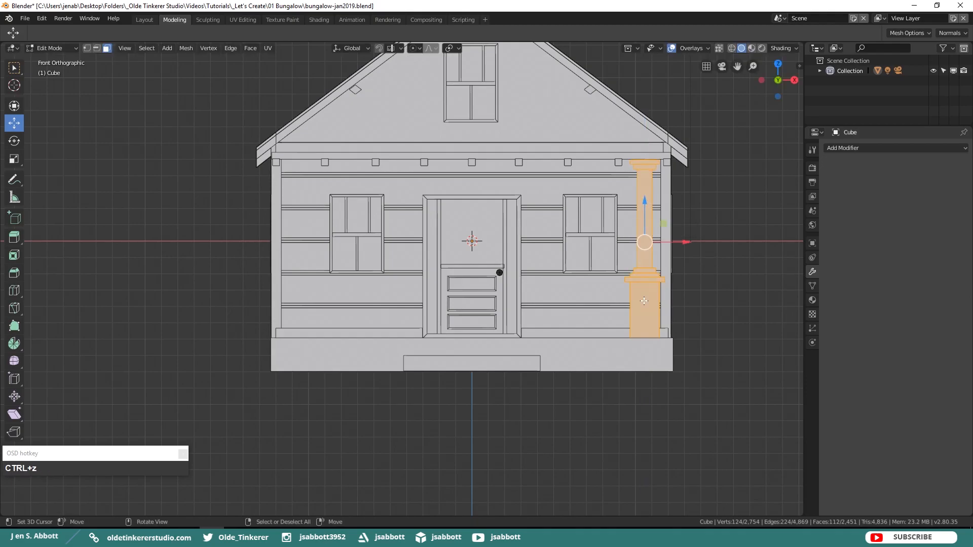
pyautogui.hotkey('shift', 'd')
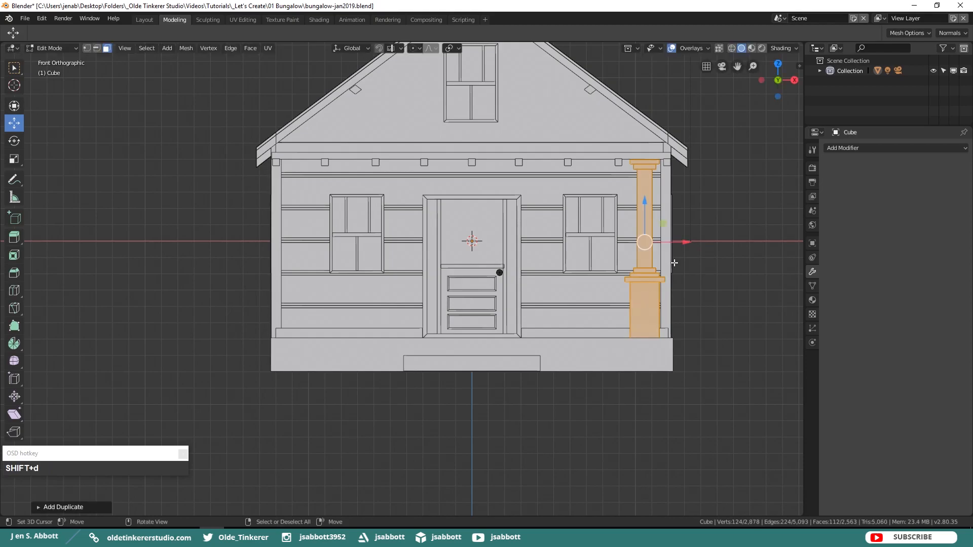
pyautogui.moveTo(685, 243); pyautogui.dragTo(585, 243)
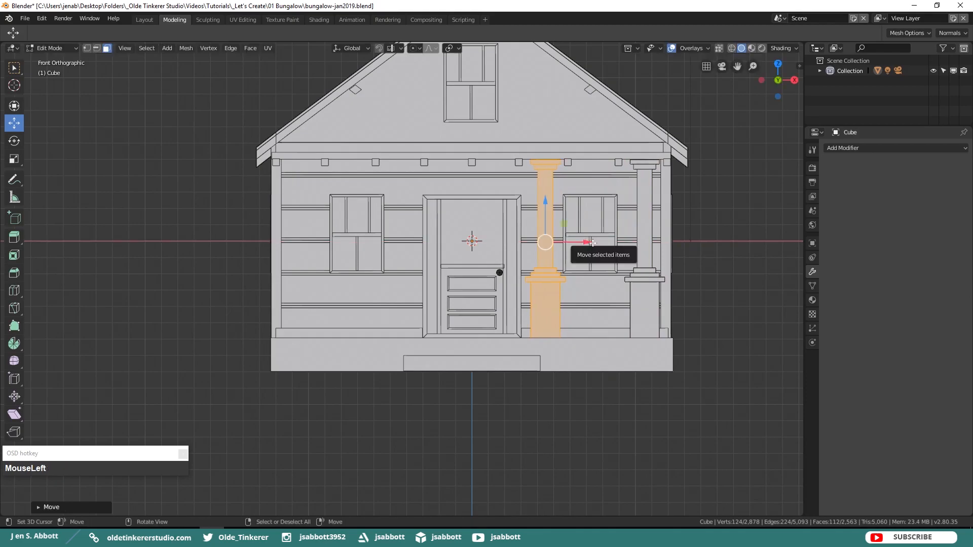
# Step: Select both right-hand posts, duplicate them, move the copies along X to flank the left window, and save the file
pyautogui.press('l')
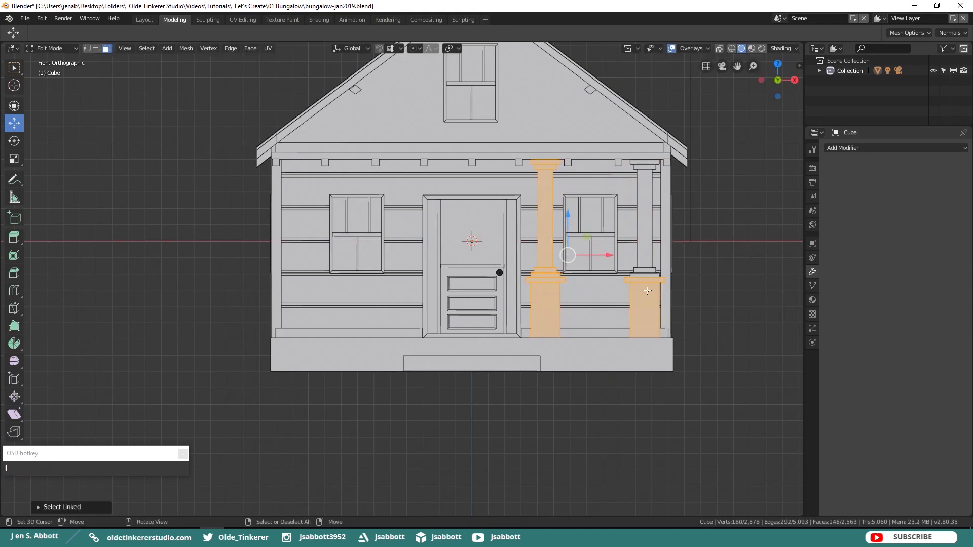
pyautogui.press('l')
pyautogui.press('l')
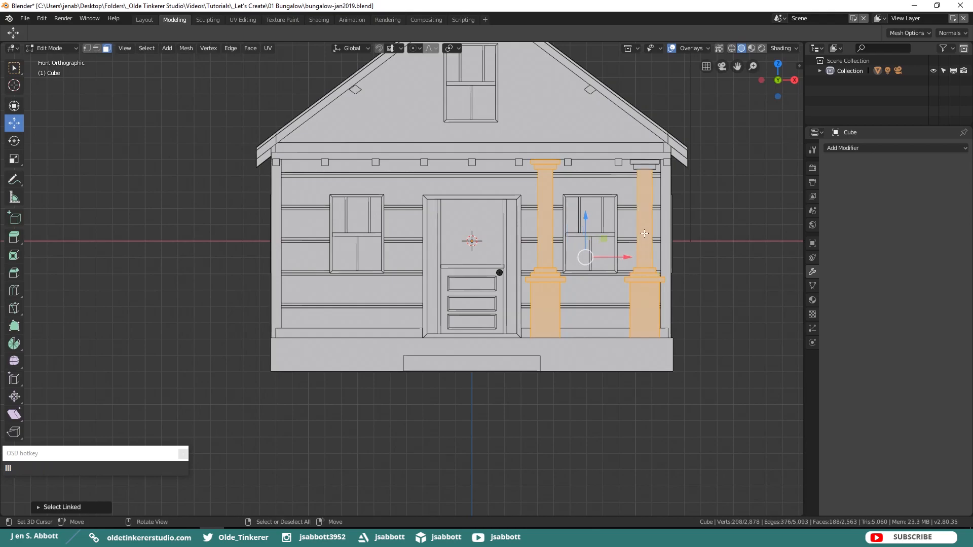
pyautogui.press('l')
pyautogui.hotkey('shift', 'd')
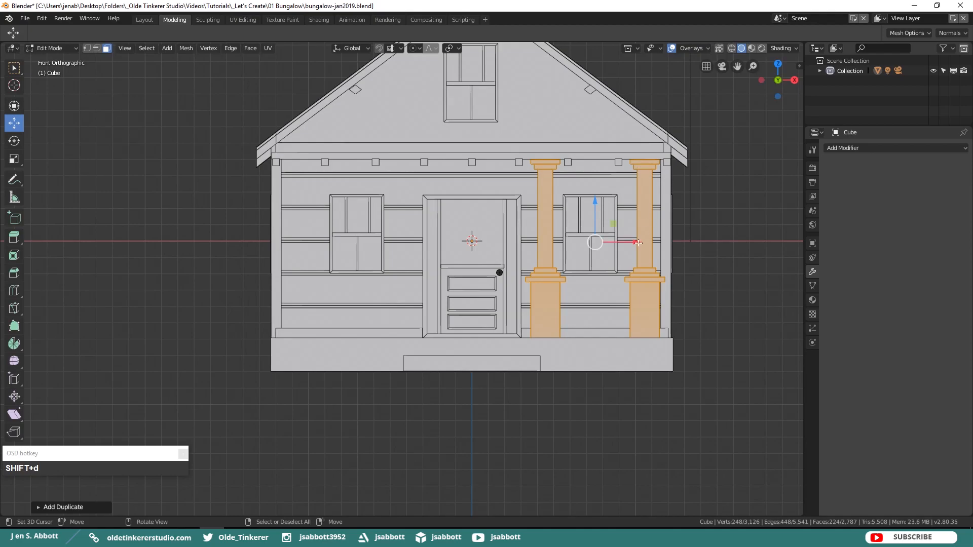
pyautogui.moveTo(638, 242); pyautogui.dragTo(390, 248)
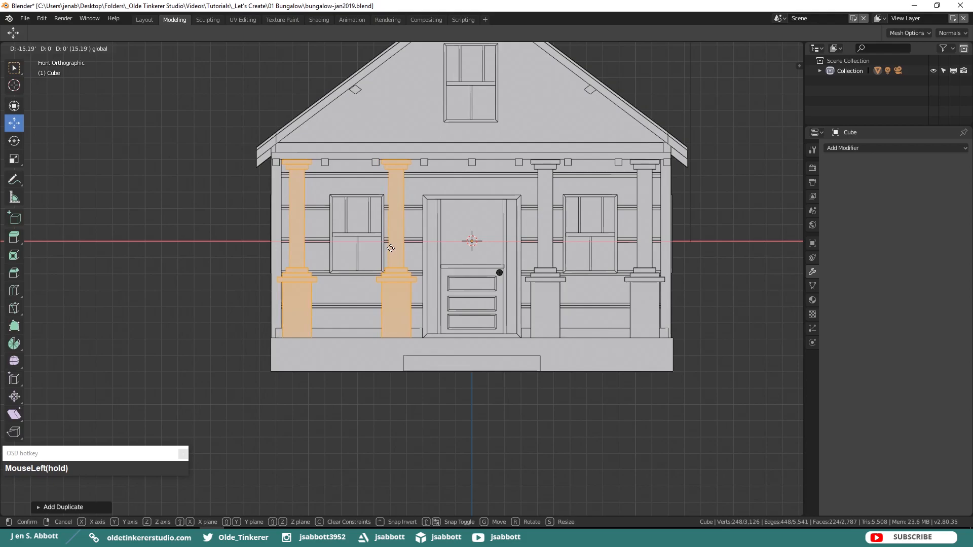
pyautogui.moveTo(391, 248); pyautogui.dragTo(392, 248)
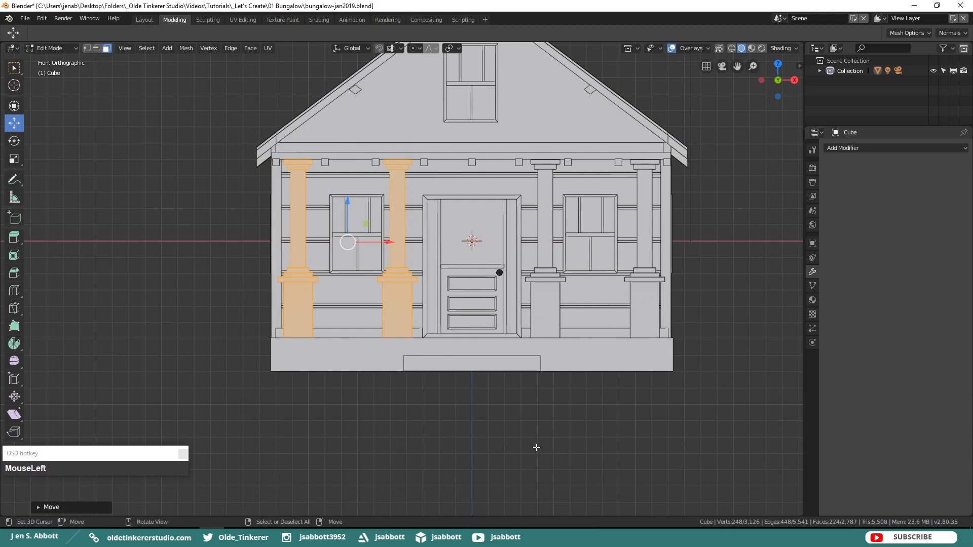
pyautogui.hotkey('alt', 'a')
pyautogui.hotkey('ctrl', 's')
# Step: Add a cube to the mesh and move it forward along Y into the open porch between wall and posts
pyautogui.keyDown('shift'); pyautogui.moveTo(488, 184); pyautogui.dragTo(456, 279, button='middle'); pyautogui.keyUp('shift')
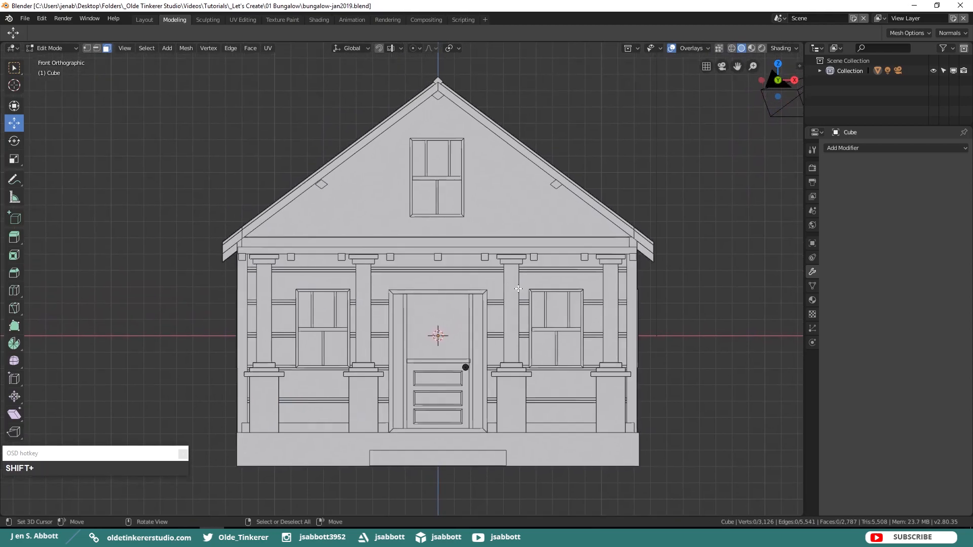
pyautogui.hotkey('shift', 'a')
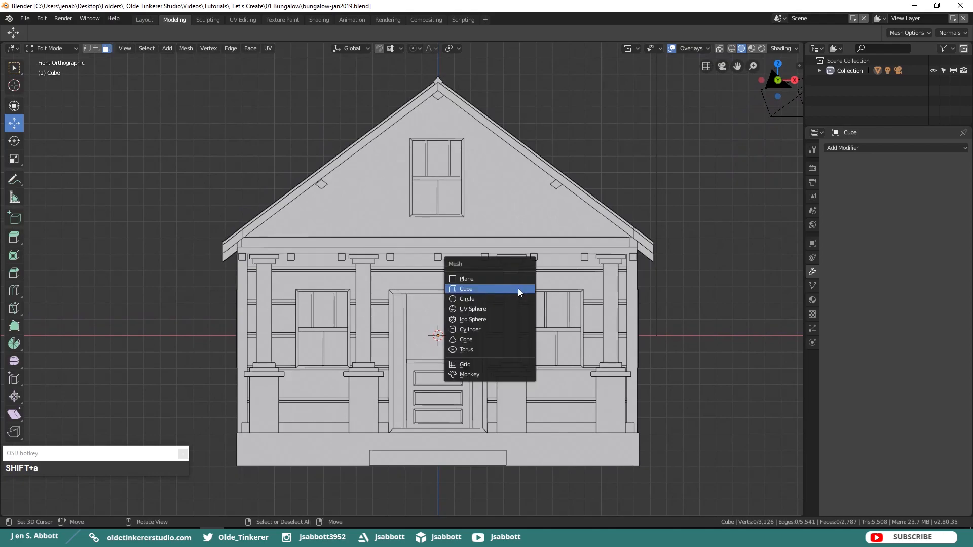
pyautogui.click(518, 289)
pyautogui.moveTo(687, 287); pyautogui.dragTo(529, 244, button='middle')
pyautogui.moveTo(759, 293); pyautogui.dragTo(357, 319)
# Step: Scale the cube down along Z and X into a thin, narrow railing bar
pyautogui.press('KP_3')
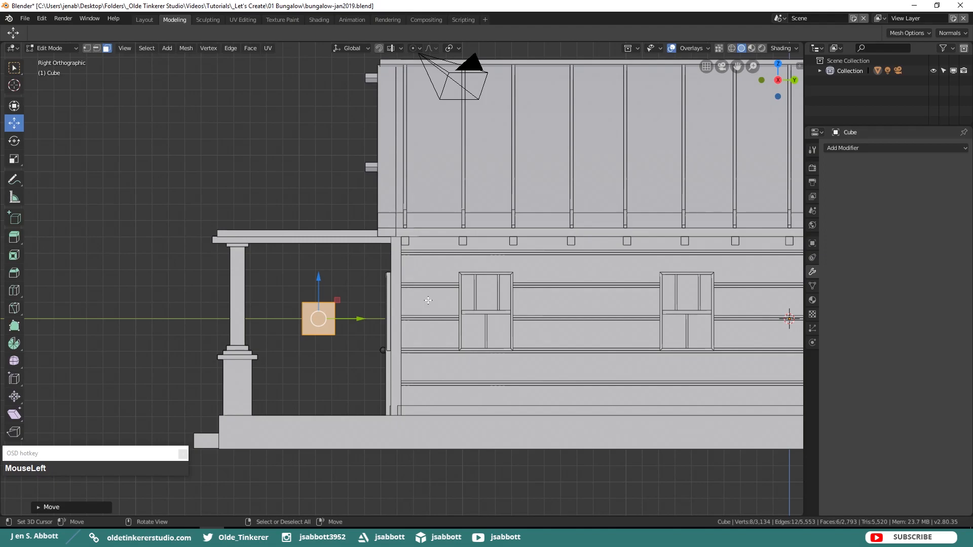
pyautogui.press('s')
pyautogui.press('z')
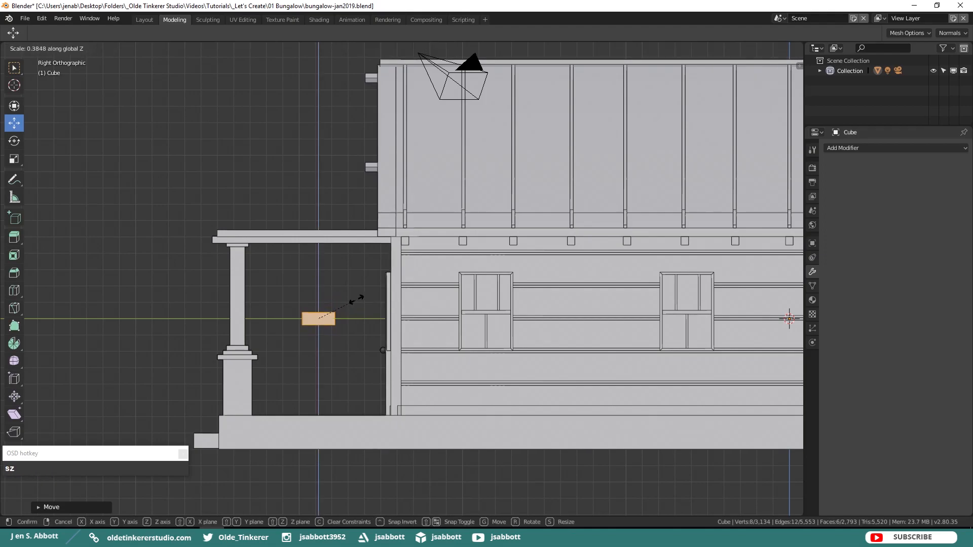
pyautogui.click(326, 306)
pyautogui.press('KP_1')
pyautogui.press('s')
pyautogui.press('x')
pyautogui.click(380, 316)
pyautogui.scroll(3, 388, 339)
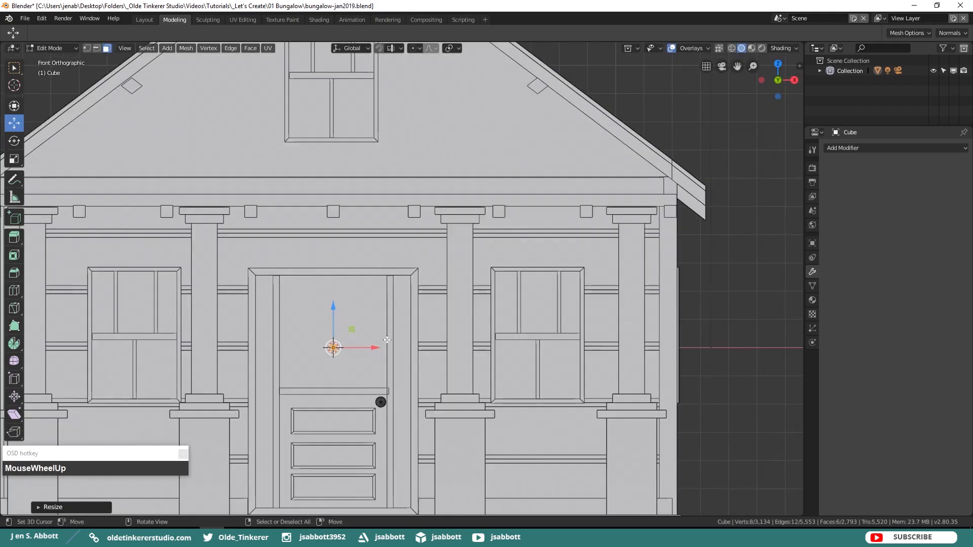
pyautogui.press('s')
pyautogui.press('x')
pyautogui.click(482, 347)
# Step: Move the bar along X to the porch's right end and stretch it along Y
pyautogui.moveTo(378, 347); pyautogui.dragTo(678, 335)
pyautogui.moveTo(678, 335); pyautogui.dragTo(409, 322, button='middle')
pyautogui.press('s')
pyautogui.press('y')
pyautogui.click(355, 246)
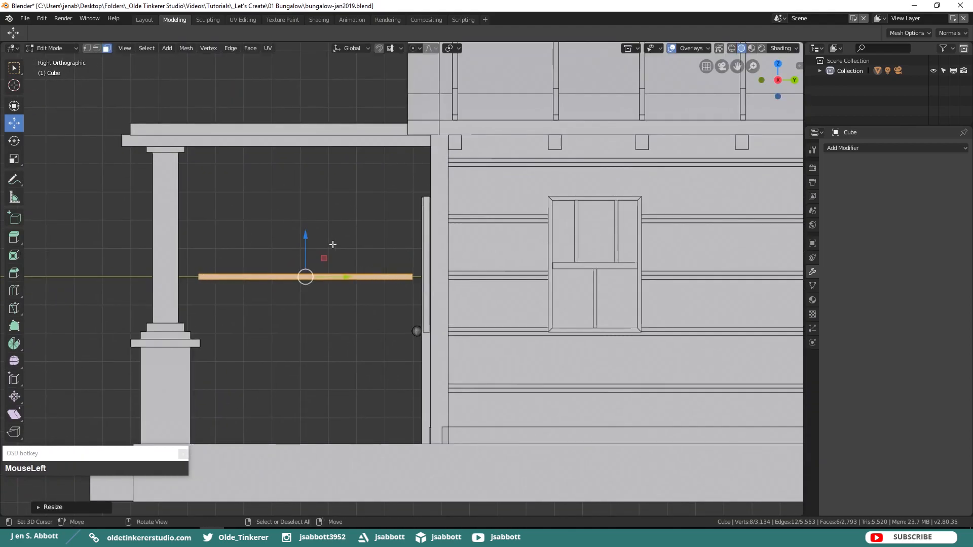
# Step: Lower the bar to just below the pedestal cap and scale it along Y to span from pedestal to house wall
pyautogui.moveTo(306, 238); pyautogui.dragTo(318, 315)
pyautogui.moveTo(348, 354); pyautogui.dragTo(351, 354)
pyautogui.press('s')
pyautogui.press('y')
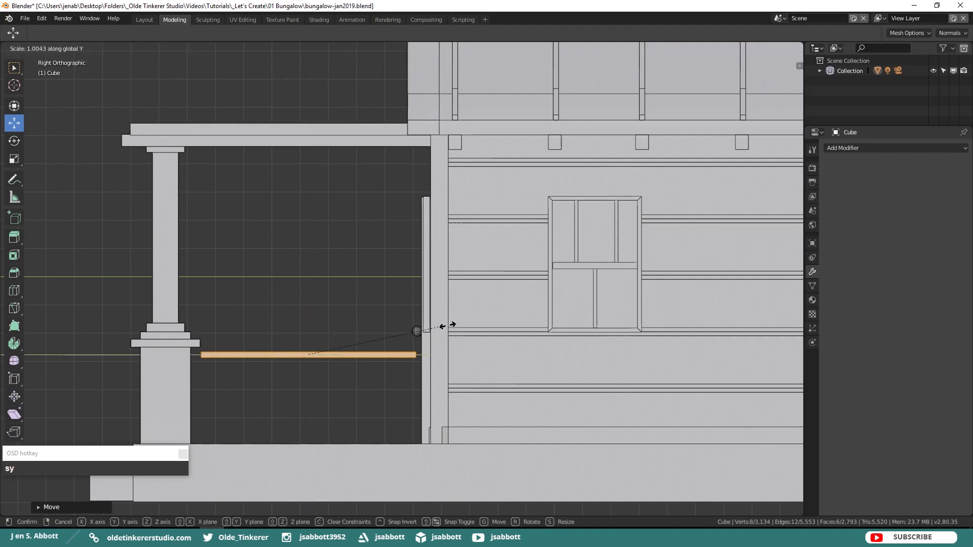
pyautogui.click(479, 317)
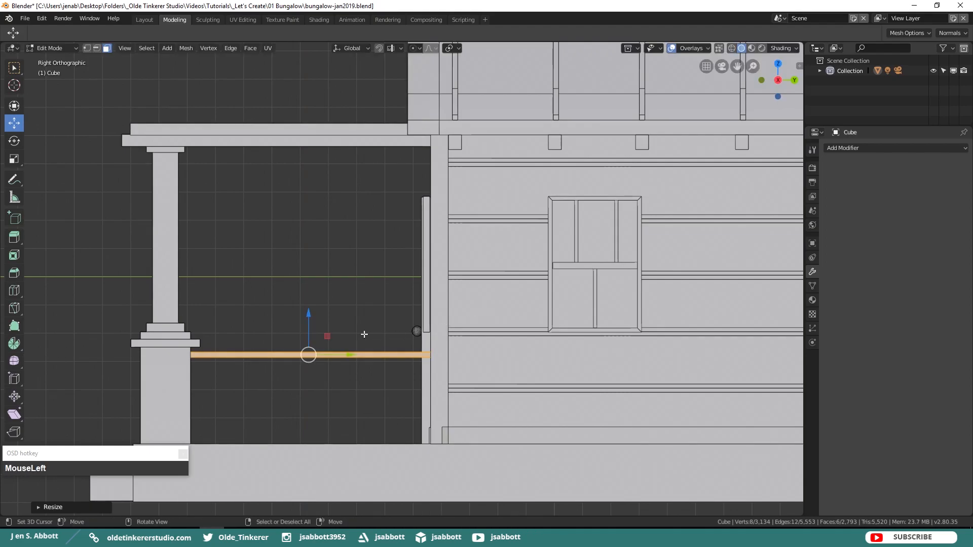
pyautogui.hotkey('alt', 'a')
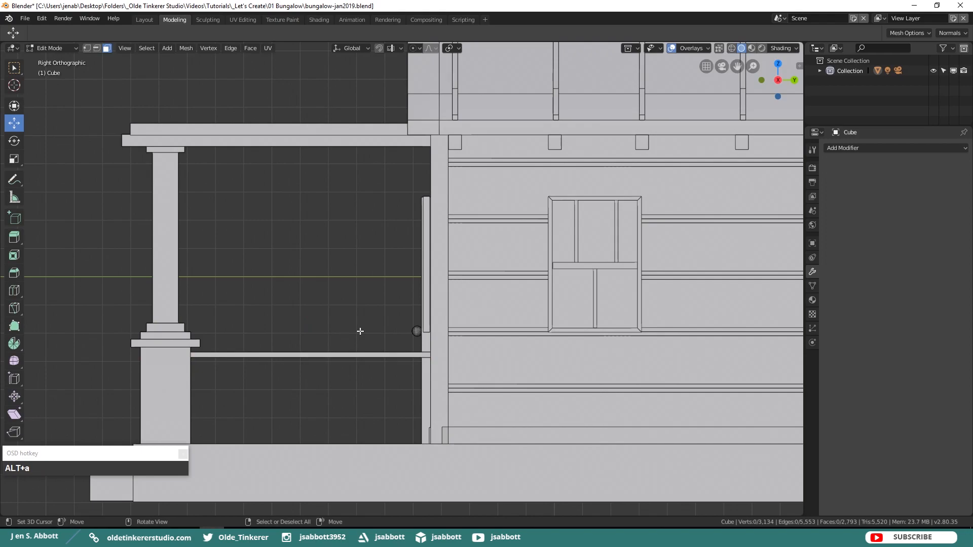
# Step: Duplicate the top rail and move the copy straight down to just above the porch slab as a bottom rail
pyautogui.press('l')
pyautogui.hotkey('shift', 'd')
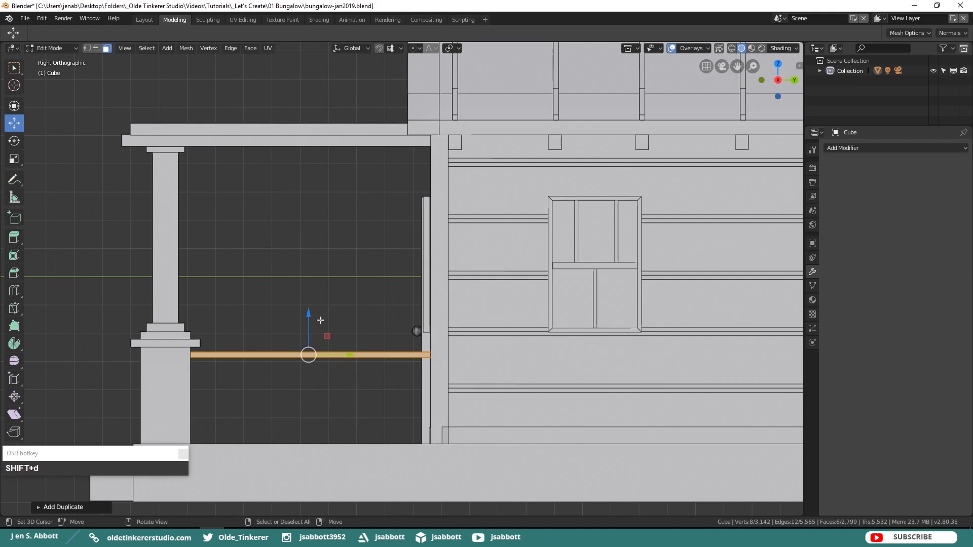
pyautogui.moveTo(310, 314); pyautogui.dragTo(311, 391)
# Step: Duplicate the bottom rail, rotate the copy 90° to stand upright, and scale it down into a slim baluster
pyautogui.hotkey('shift', 'd')
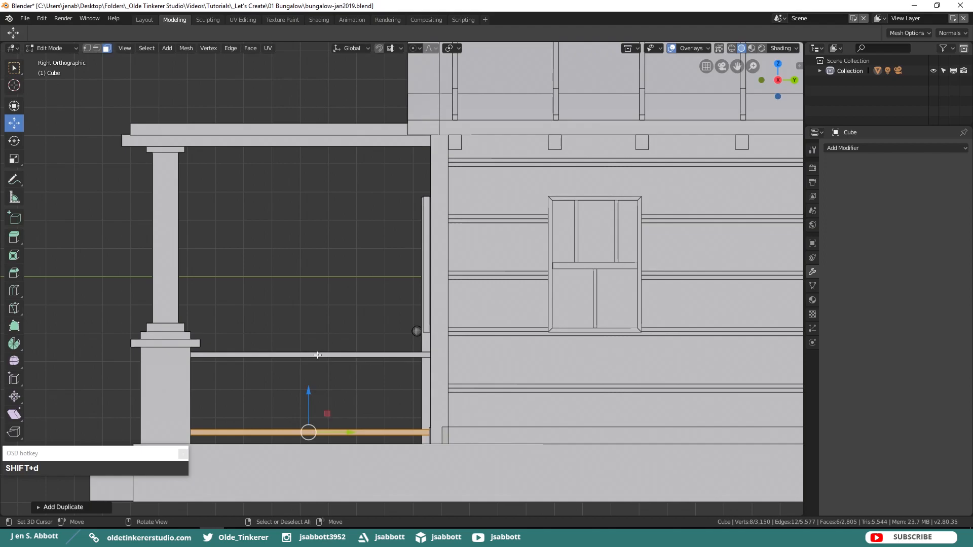
pyautogui.press('r')
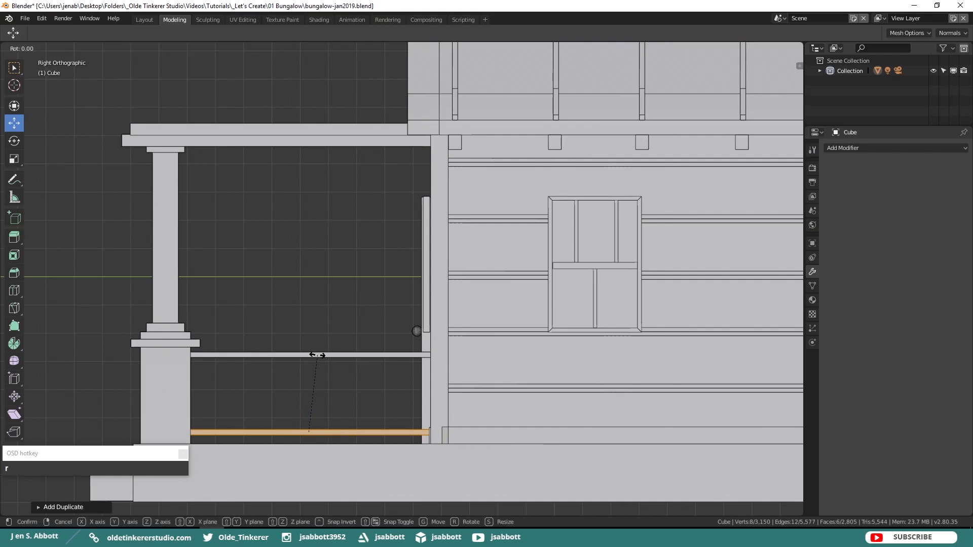
pyautogui.press('KP_9')
pyautogui.press('KP_0')
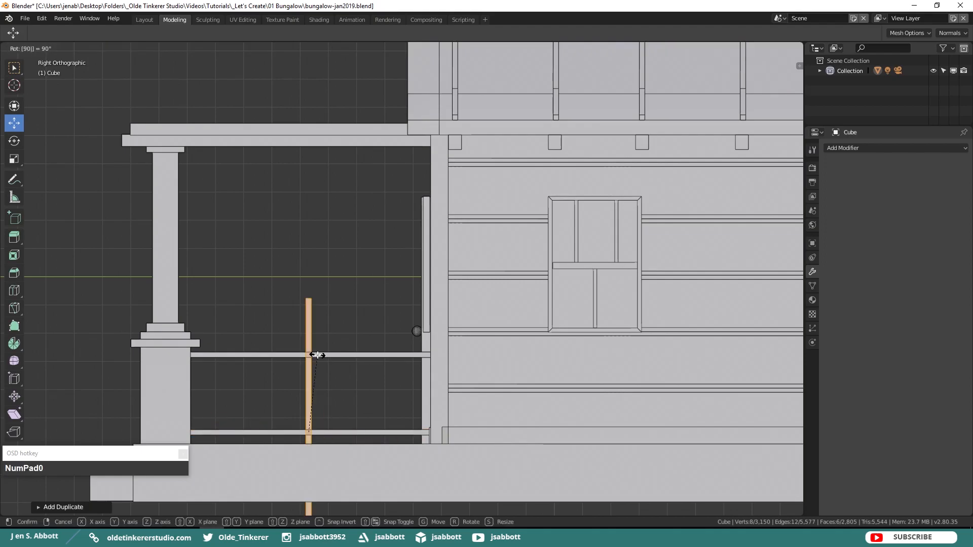
pyautogui.click(318, 355)
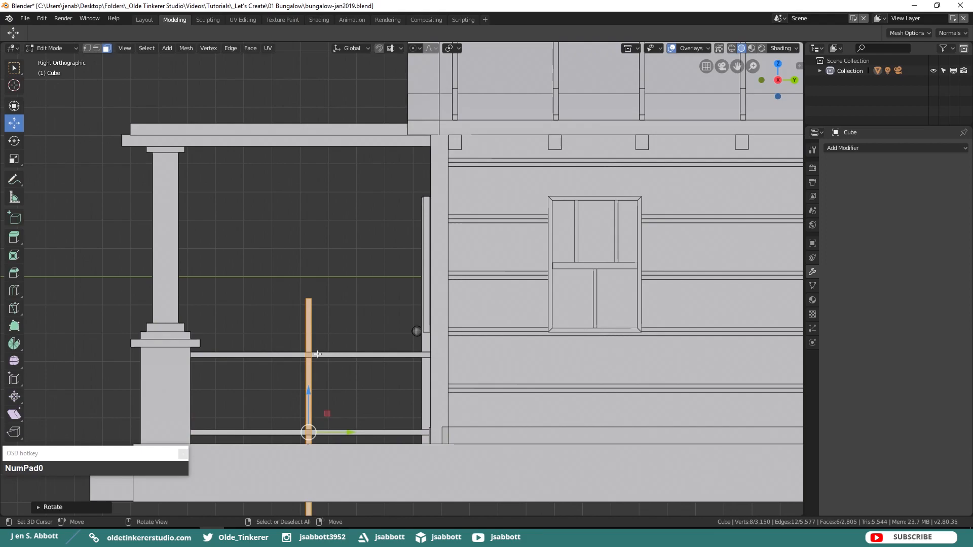
pyautogui.press('s')
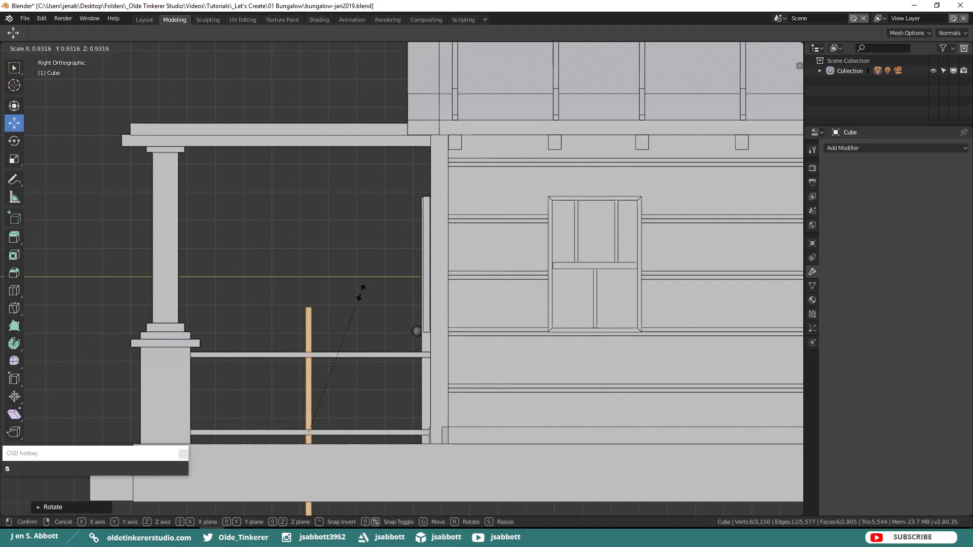
pyautogui.click(329, 371)
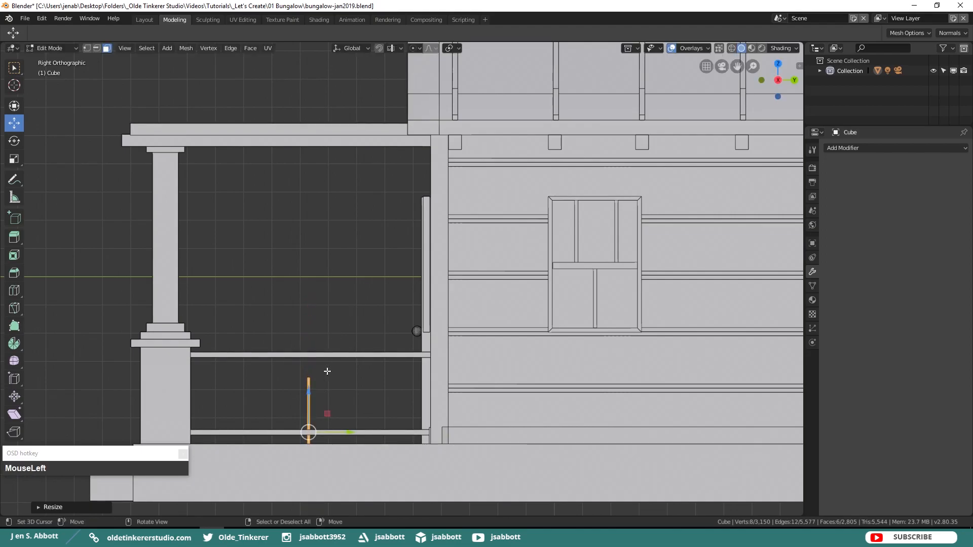
# Step: Raise the baluster along Z and scale it vertically to fit exactly between the top and bottom rails
pyautogui.moveTo(313, 395); pyautogui.dragTo(312, 350)
pyautogui.press('s')
pyautogui.press('z')
pyautogui.click(343, 310)
pyautogui.scroll(3, 362, 311)
pyautogui.keyDown('shift'); pyautogui.moveTo(326, 344); pyautogui.dragTo(407, 221, button='middle'); pyautogui.keyUp('shift')
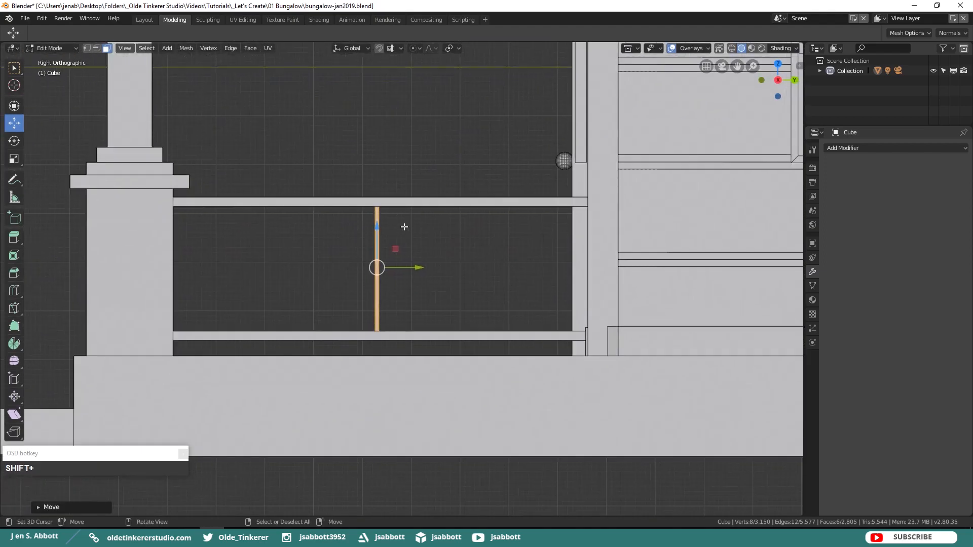
pyautogui.moveTo(376, 229); pyautogui.dragTo(375, 230)
# Step: Thin the baluster by scaling it to roughly half its depth along X
pyautogui.moveTo(369, 243); pyautogui.dragTo(625, 285, button='middle')
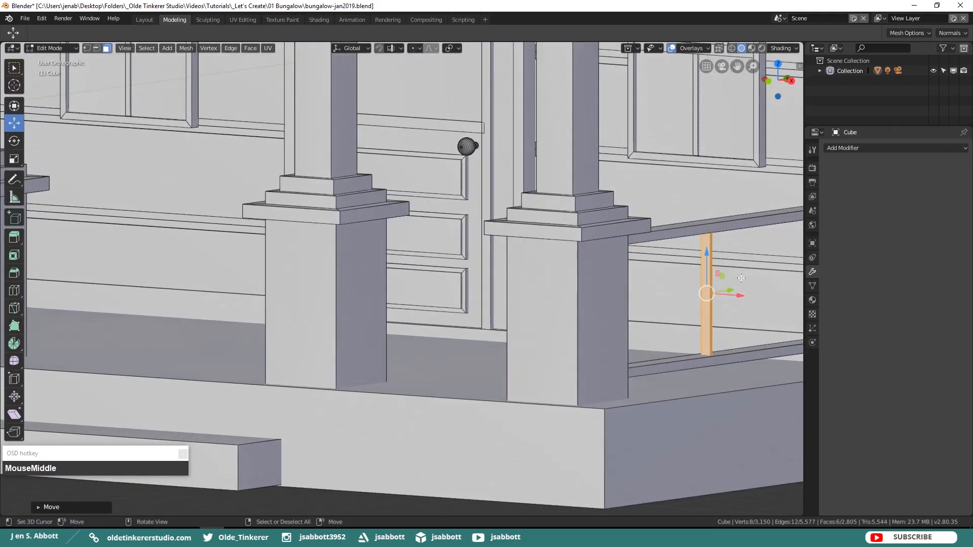
pyautogui.press('s')
pyautogui.press('x')
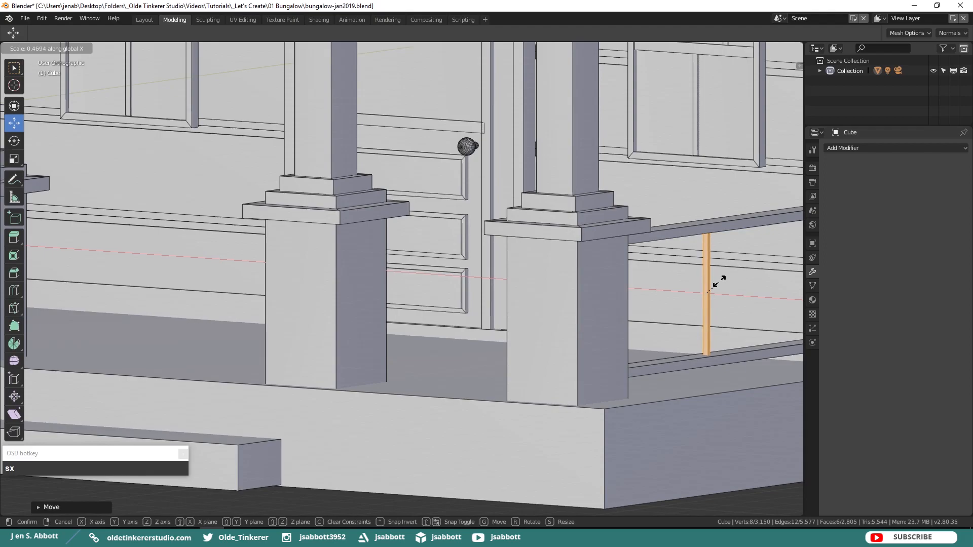
pyautogui.click(714, 282)
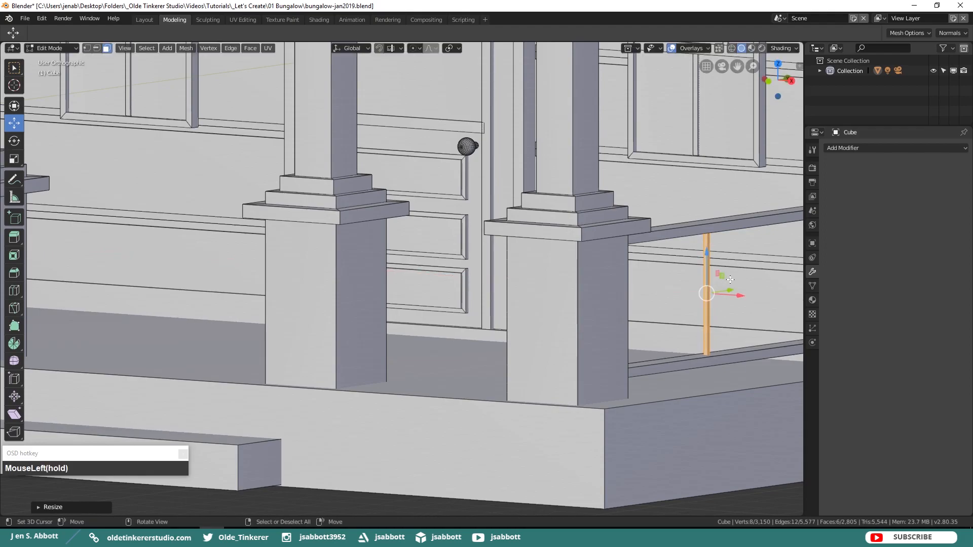
# Step: Duplicate the baluster repeatedly along Y to fill the rail section toward the house wall with evenly spaced copies
pyautogui.press('KP_3')
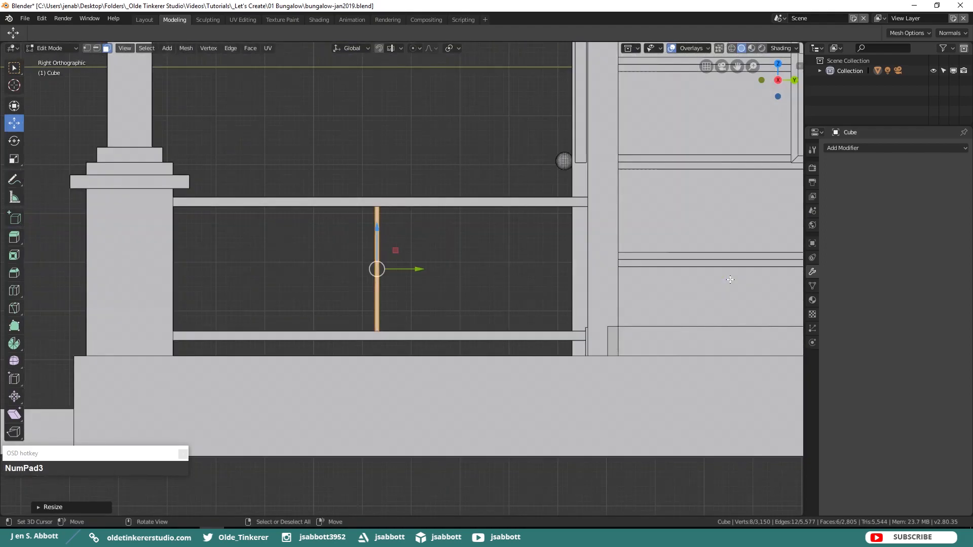
pyautogui.hotkey('shift', 'd')
pyautogui.rightClick(439, 257)
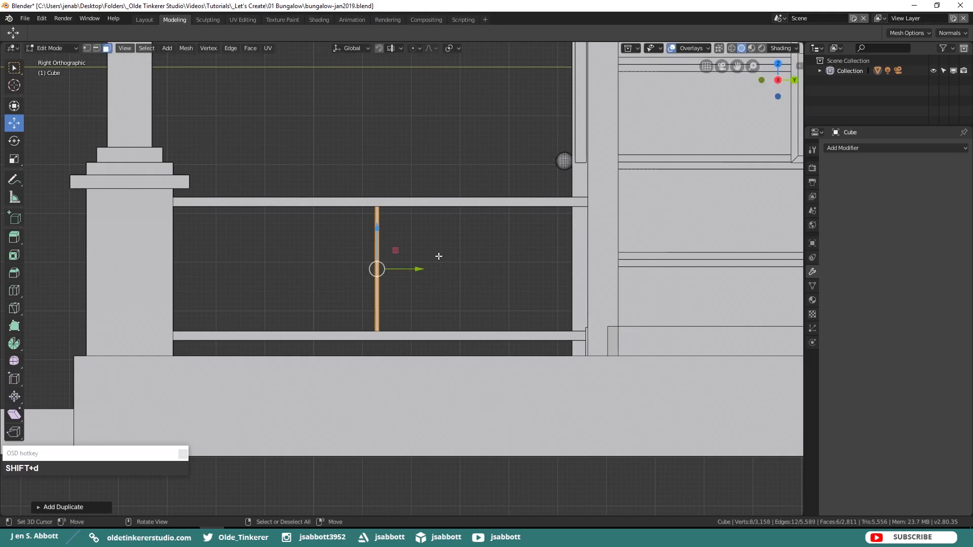
pyautogui.moveTo(423, 269); pyautogui.dragTo(530, 268)
pyautogui.hotkey('shift', 'd')
pyautogui.rightClick(454, 270)
pyautogui.keyDown('shift'); pyautogui.click(411, 262); pyautogui.keyUp('shift')
pyautogui.hotkey('shift', 'd')
pyautogui.rightClick(456, 269)
pyautogui.hotkey('shift', 'd')
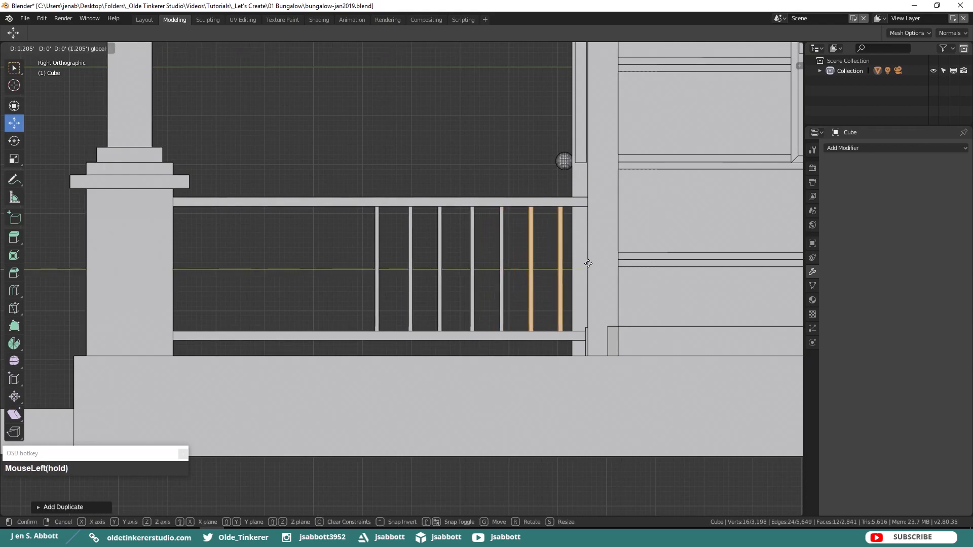
pyautogui.click(588, 267)
pyautogui.click(561, 266)
pyautogui.press('l')
pyautogui.hotkey('shift', 'd')
pyautogui.click(561, 266)
pyautogui.moveTo(598, 269); pyautogui.dragTo(623, 267)
# Step: Duplicate the row of balusters and move the copies along Y to fill the rail section next to the pedestal
pyautogui.press('l')
pyautogui.press('l')
pyautogui.press('l')
pyautogui.press('l')
pyautogui.press('l')
pyautogui.press('l')
pyautogui.hotkey('shift', 'd')
pyautogui.rightClick(527, 276)
pyautogui.moveTo(539, 274); pyautogui.dragTo(302, 283)
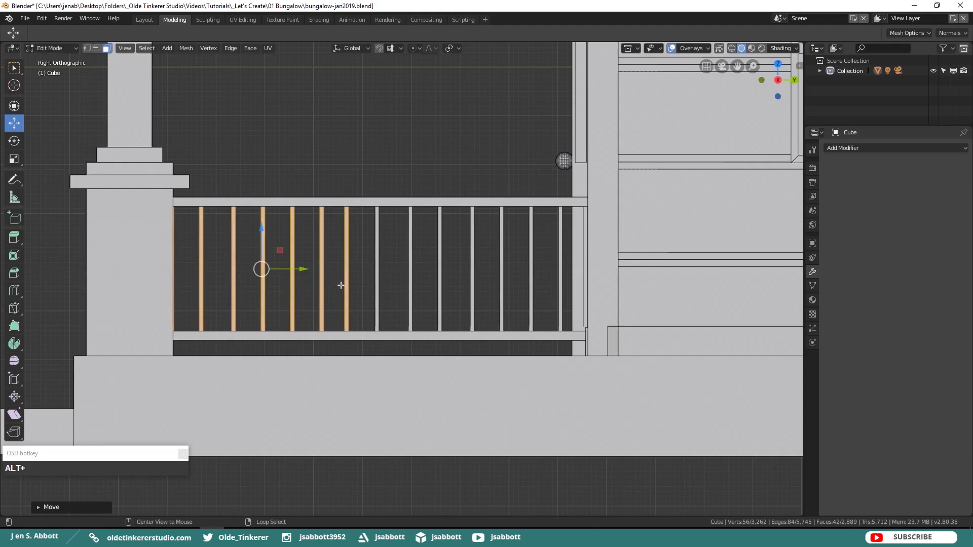
pyautogui.hotkey('alt', 'a')
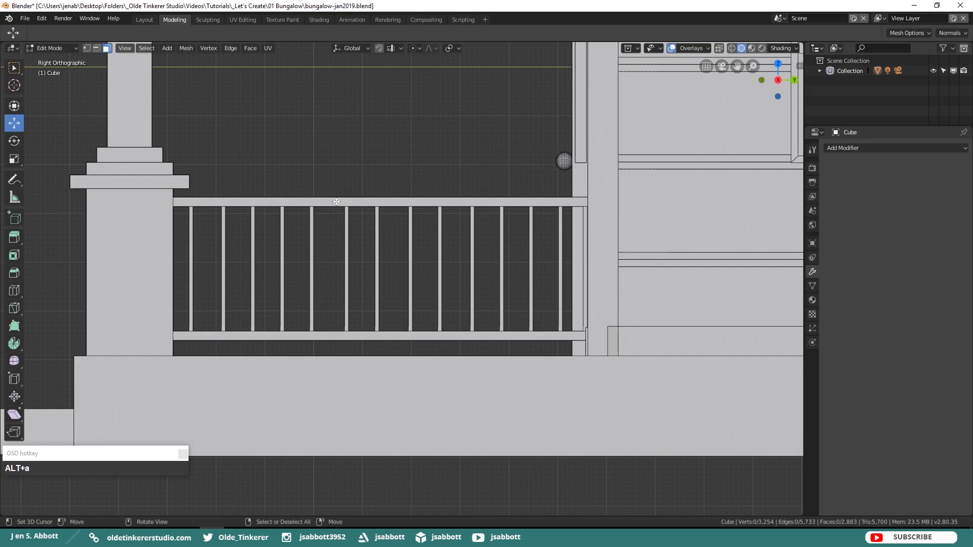
# Step: Select both rails and all balusters, duplicate the side railing, and move the copy along X to the porch's left end
pyautogui.press('l')
pyautogui.press('l')
pyautogui.press('l')
pyautogui.press('l')
pyautogui.press('l')
pyautogui.press('l')
pyautogui.press('l')
pyautogui.press('l')
pyautogui.press('l')
pyautogui.press('l')
pyautogui.press('l')
pyautogui.press('l')
pyautogui.press('l')
pyautogui.press('l')
pyautogui.press('l')
pyautogui.press('l')
pyautogui.moveTo(561, 304); pyautogui.dragTo(508, 278, button='middle')
pyautogui.hotkey('shift', 'd')
pyautogui.rightClick(508, 277)
pyautogui.press('KP_1')
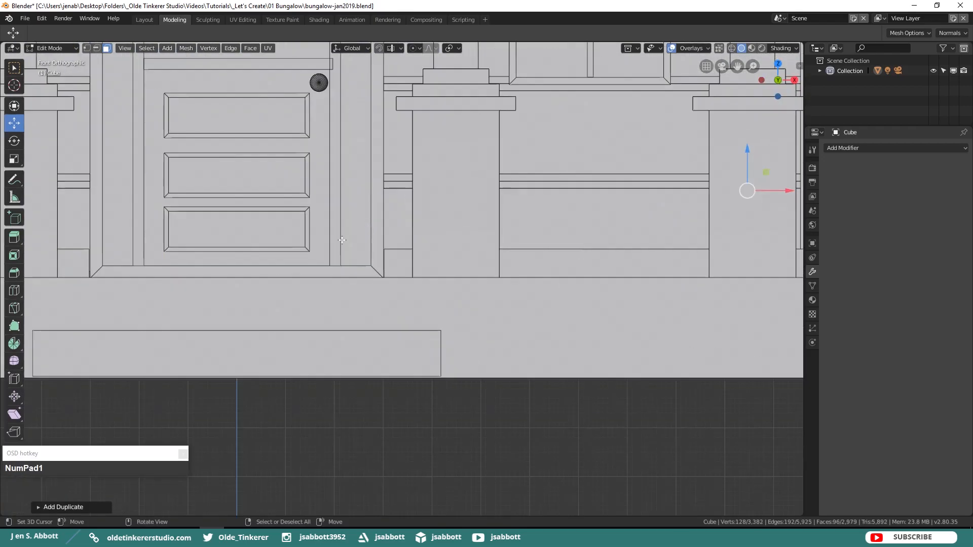
pyautogui.scroll(-4, 367, 228)
pyautogui.moveTo(601, 235); pyautogui.dragTo(109, 235)
# Step: Duplicate the left side railing and rotate the copy 90° about Z to run along the front
pyautogui.moveTo(254, 254); pyautogui.dragTo(406, 274, button='middle')
pyautogui.hotkey('shift', 'd')
pyautogui.rightClick(675, 303)
pyautogui.press('r')
pyautogui.press('z')
pyautogui.press('9')
pyautogui.press('0')
pyautogui.press('Return')
# Step: Move the rotated railing along Y to the front pedestals and align it along X with the left pair of posts
pyautogui.press('KP_3')
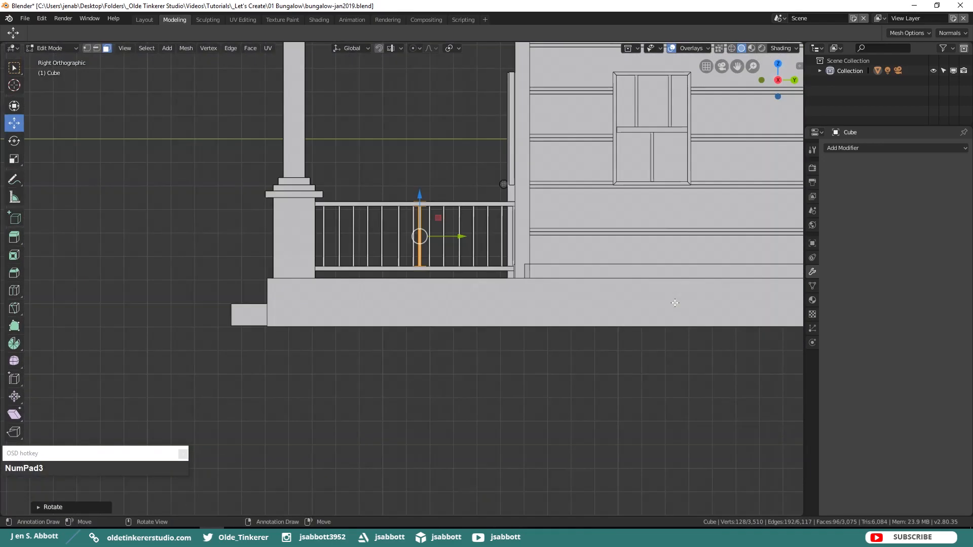
pyautogui.moveTo(461, 236); pyautogui.dragTo(333, 237)
pyautogui.moveTo(333, 237); pyautogui.dragTo(410, 289, button='middle')
pyautogui.press('ctrl+KP_3')
pyautogui.moveTo(465, 236); pyautogui.dragTo(469, 236)
pyautogui.moveTo(568, 235); pyautogui.dragTo(222, 267, button='middle')
pyautogui.keyDown('shift'); pyautogui.moveTo(221, 267); pyautogui.dragTo(237, 267, button='middle'); pyautogui.keyUp('shift')
pyautogui.press('KP_1')
pyautogui.moveTo(390, 250); pyautogui.dragTo(395, 250)
# Step: Select the surplus balusters of the front railing in wireframe and delete them
pyautogui.hotkey('alt', 'a')
pyautogui.press('l')
pyautogui.press('l')
pyautogui.press('l')
pyautogui.press('l')
pyautogui.hotkey('shift', 'z')
pyautogui.moveTo(282, 246); pyautogui.dragTo(271, 298, button='middle')
pyautogui.scroll(3, 271, 298)
pyautogui.press('x')
pyautogui.click(421, 333)
pyautogui.hotkey('shift', 'z')
# Step: Select the outer end faces of both front rails and move them along X to meet the left corner pedestal
pyautogui.moveTo(421, 333); pyautogui.dragTo(562, 304, button='middle')
pyautogui.rightClick(415, 196)
pyautogui.keyDown('shift'); pyautogui.rightClick(413, 351); pyautogui.keyUp('shift')
pyautogui.press('KP_1')
pyautogui.moveTo(291, 208); pyautogui.dragTo(528, 196)
pyautogui.keyDown('shift'); pyautogui.moveTo(539, 208); pyautogui.dragTo(252, 219, button='middle'); pyautogui.keyUp('shift')
pyautogui.moveTo(253, 220); pyautogui.dragTo(273, 217)
# Step: Select the opposite end faces of both front rails and move them along X to meet the pedestal beside the door
pyautogui.moveTo(451, 273); pyautogui.dragTo(387, 281, button='middle')
pyautogui.rightClick(326, 309)
pyautogui.keyDown('shift'); pyautogui.rightClick(326, 119); pyautogui.keyUp('shift')
pyautogui.press('KP_1')
pyautogui.moveTo(556, 219); pyautogui.dragTo(537, 220)
# Step: Select all linked parts of the front railing and nudge it along X to sit centred between the two left pedestals
pyautogui.hotkey('shift', 'z')
pyautogui.press('l')
pyautogui.press('l')
pyautogui.press('l')
pyautogui.press('l')
pyautogui.press('l')
pyautogui.press('l')
pyautogui.press('l')
pyautogui.press('l')
pyautogui.moveTo(409, 220); pyautogui.dragTo(407, 221)
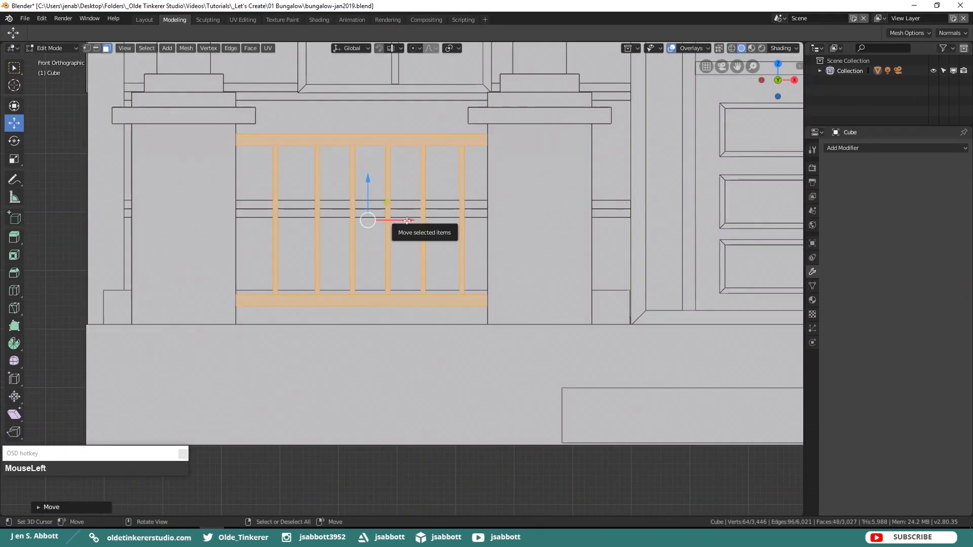
# Step: Duplicate the front railing, move the copy along X between the two pedestals on the other side of the door, and save the file
pyautogui.hotkey('shift', 'd')
pyautogui.rightClick(407, 221)
pyautogui.scroll(-4, 407, 220)
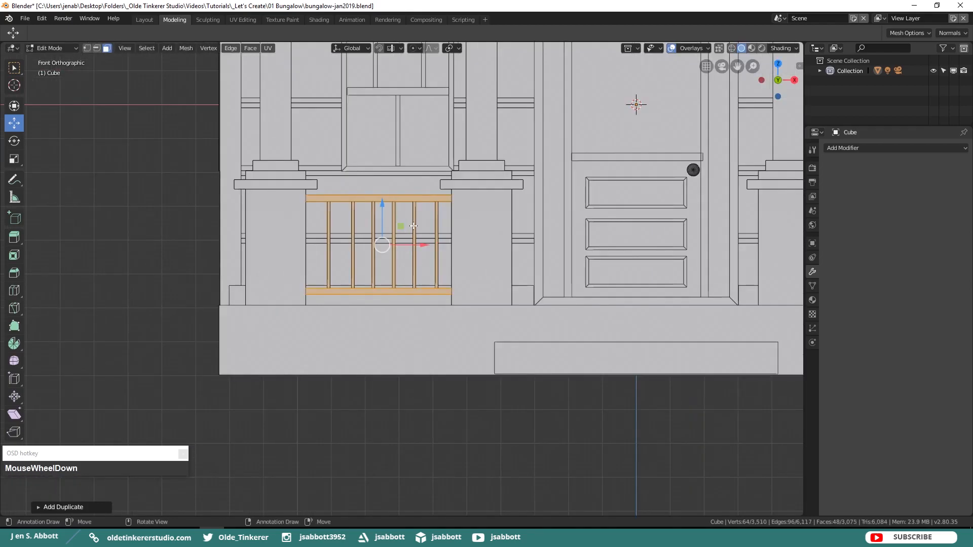
pyautogui.keyDown('shift'); pyautogui.moveTo(510, 207); pyautogui.dragTo(210, 276, button='middle'); pyautogui.keyUp('shift')
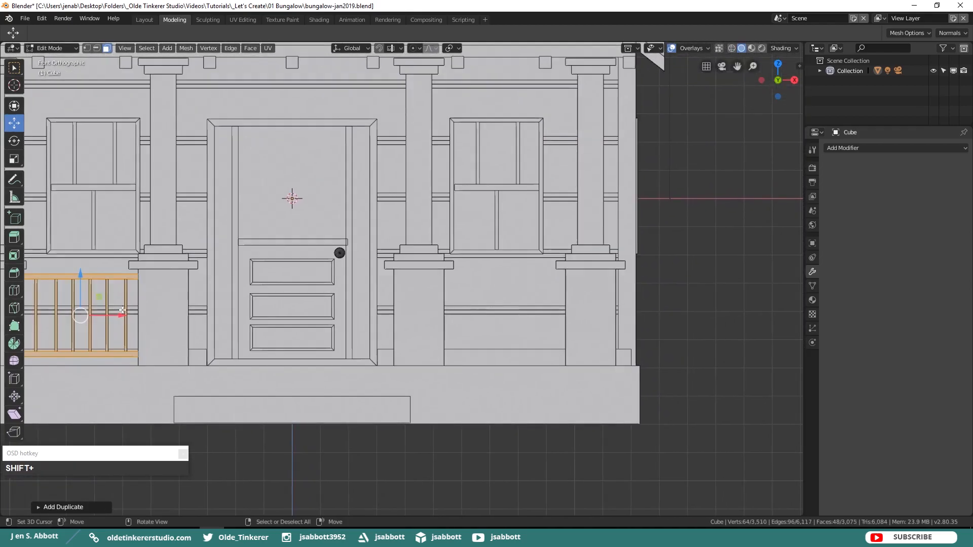
pyautogui.moveTo(123, 315); pyautogui.dragTo(547, 315)
pyautogui.hotkey('alt', 'a')
pyautogui.scroll(-2, 535, 299)
pyautogui.keyDown('shift'); pyautogui.moveTo(318, 255); pyautogui.dragTo(427, 349, button='middle'); pyautogui.keyUp('shift')
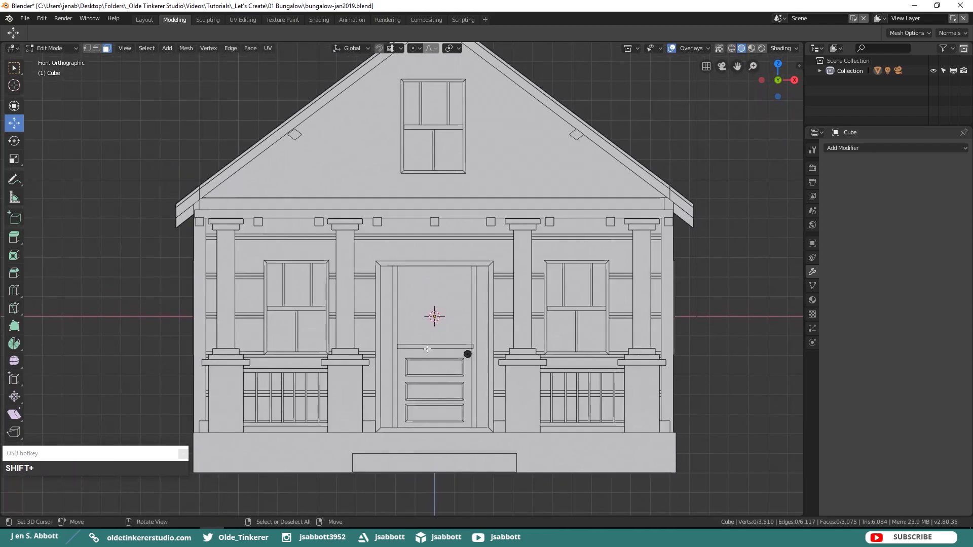
pyautogui.hotkey('ctrl', 's')
# Step: Add a cube for the ground, move it down below the foundation and scale it along X wider than the house
pyautogui.scroll(-2, 606, 287)
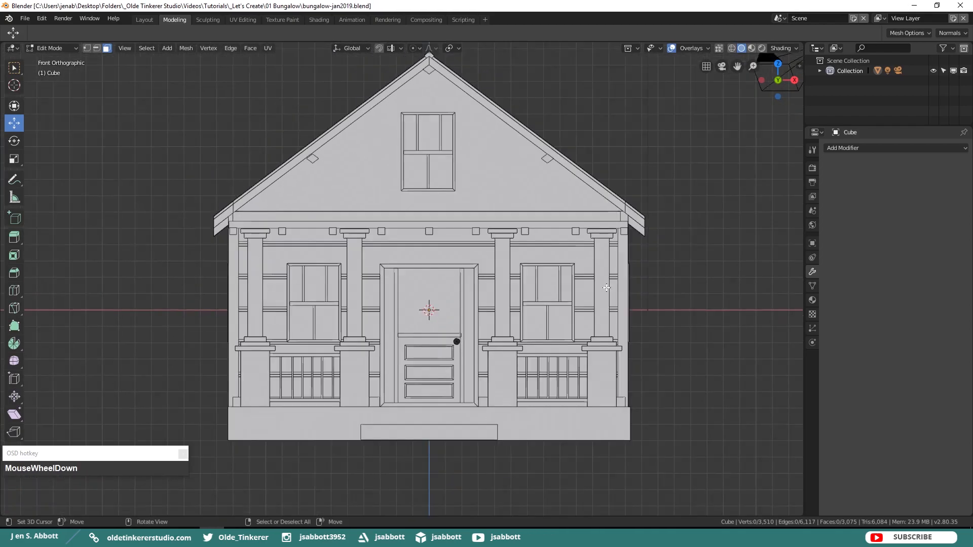
pyautogui.keyDown('shift'); pyautogui.moveTo(584, 159); pyautogui.dragTo(570, 186, button='middle'); pyautogui.keyUp('shift')
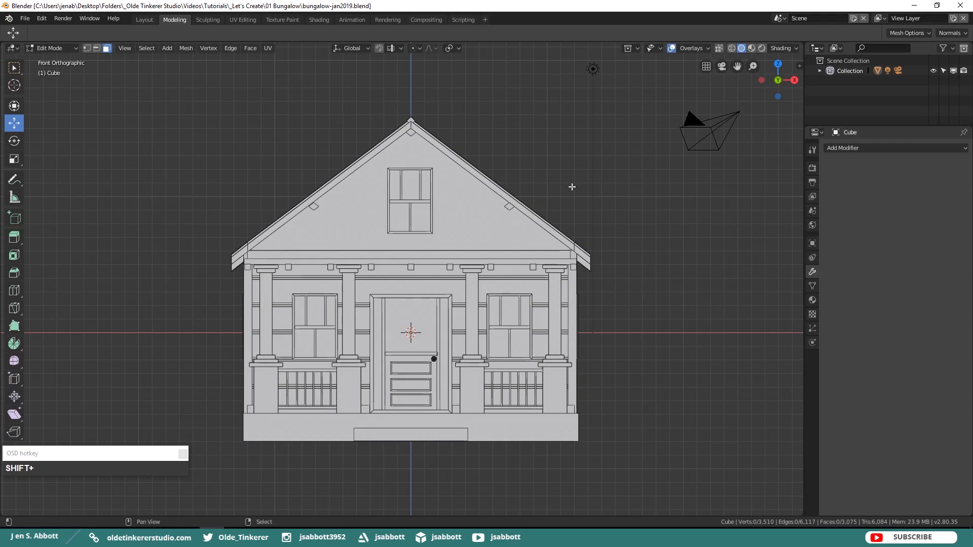
pyautogui.hotkey('shift', 'a')
pyautogui.click(571, 187)
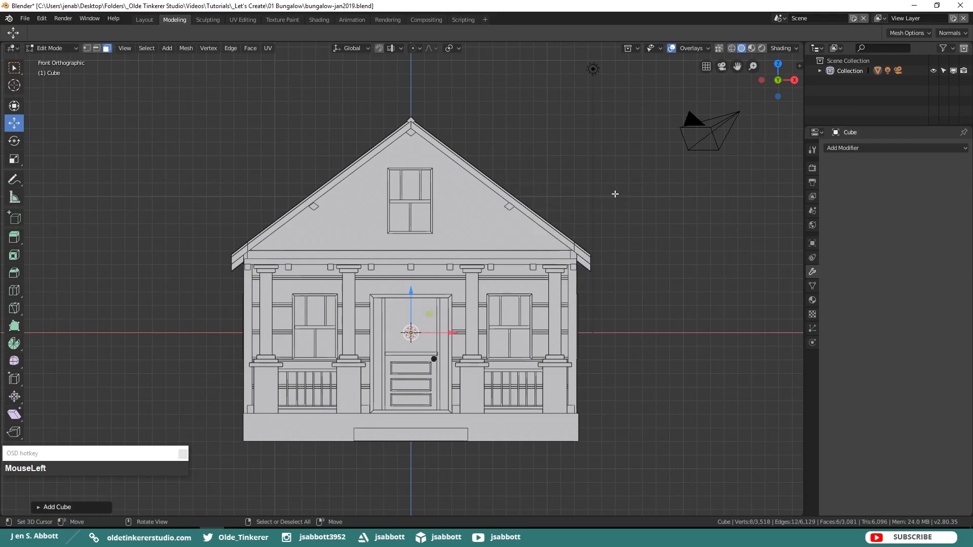
pyautogui.scroll(-1, 604, 199)
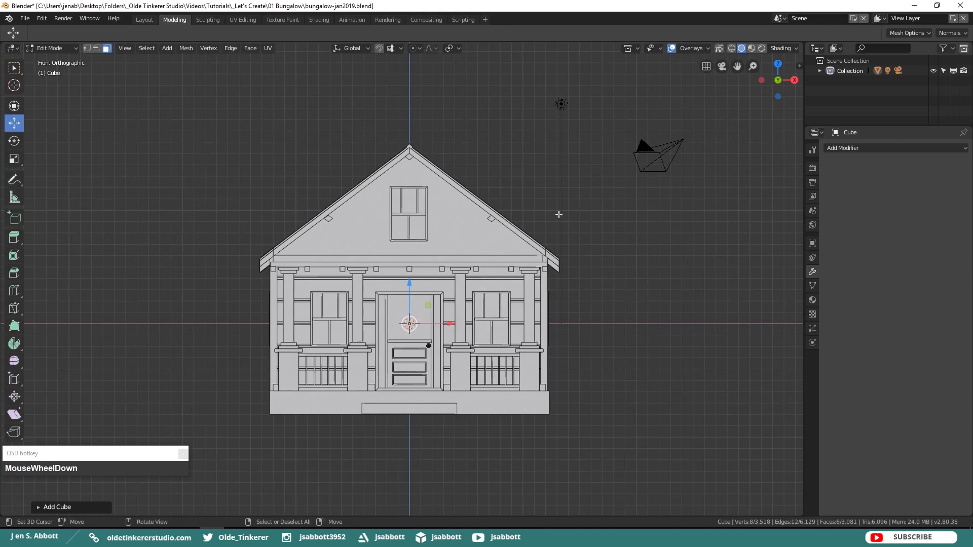
pyautogui.moveTo(408, 282); pyautogui.dragTo(418, 388)
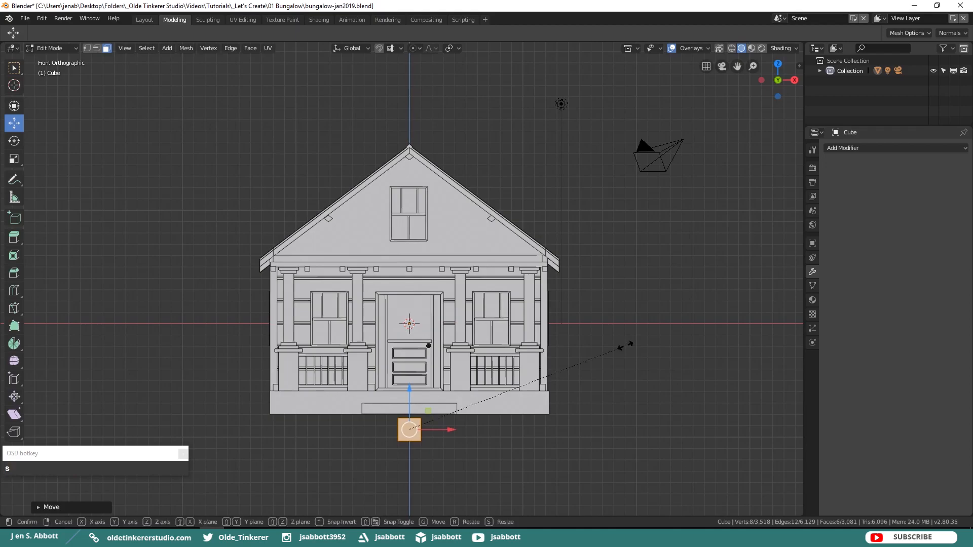
pyautogui.press('s')
pyautogui.press('x')
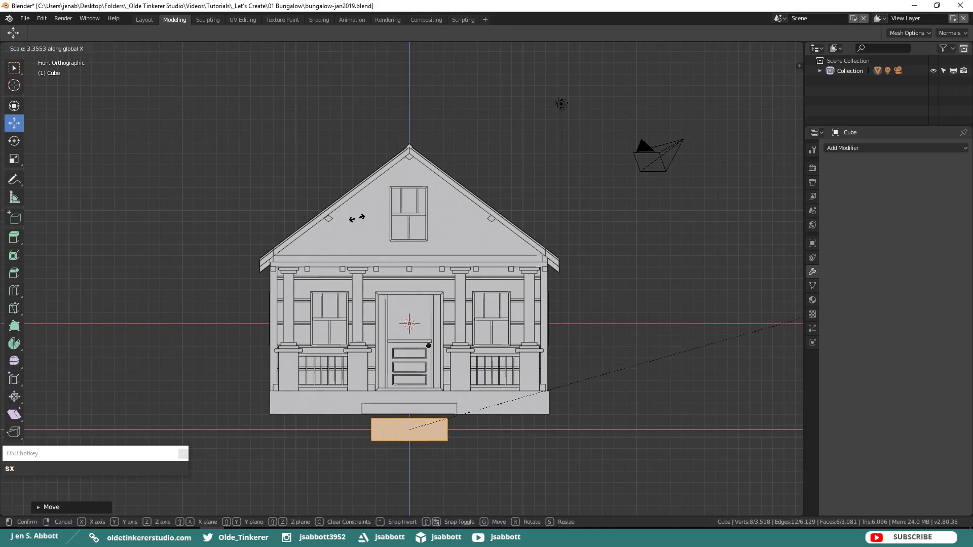
pyautogui.click(318, 124)
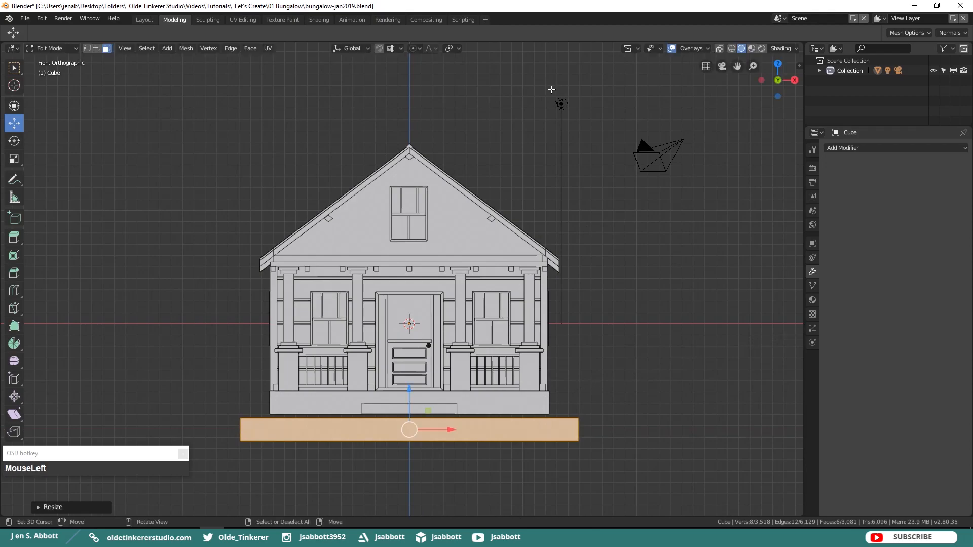
# Step: Scale the ground slab along Y in the side view until it is longer than the house and porch
pyautogui.press('KP_3')
pyautogui.press('s')
pyautogui.press('y')
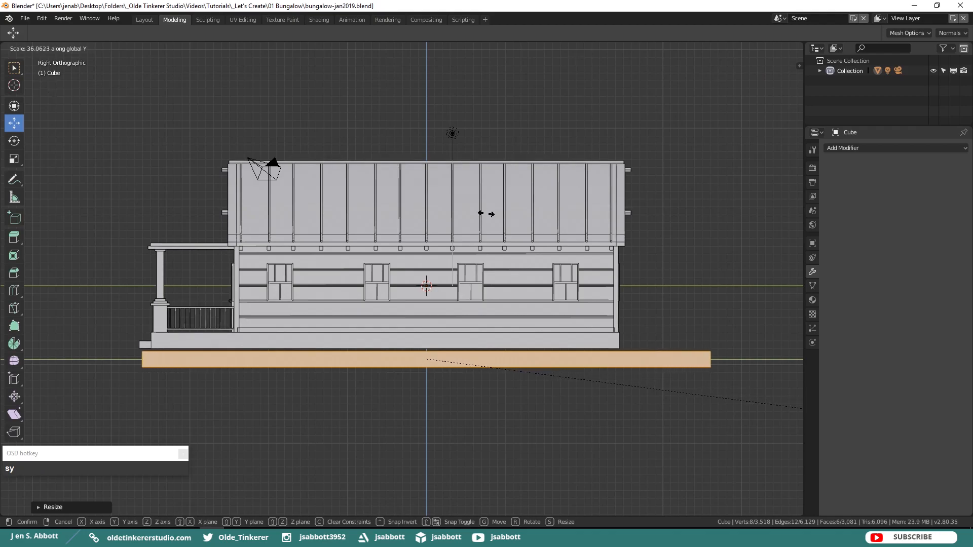
pyautogui.click(745, 281)
# Step: Move the ground slab along Y to extend in front of the porch and raise it to meet the foundation's underside
pyautogui.moveTo(468, 358); pyautogui.dragTo(357, 359)
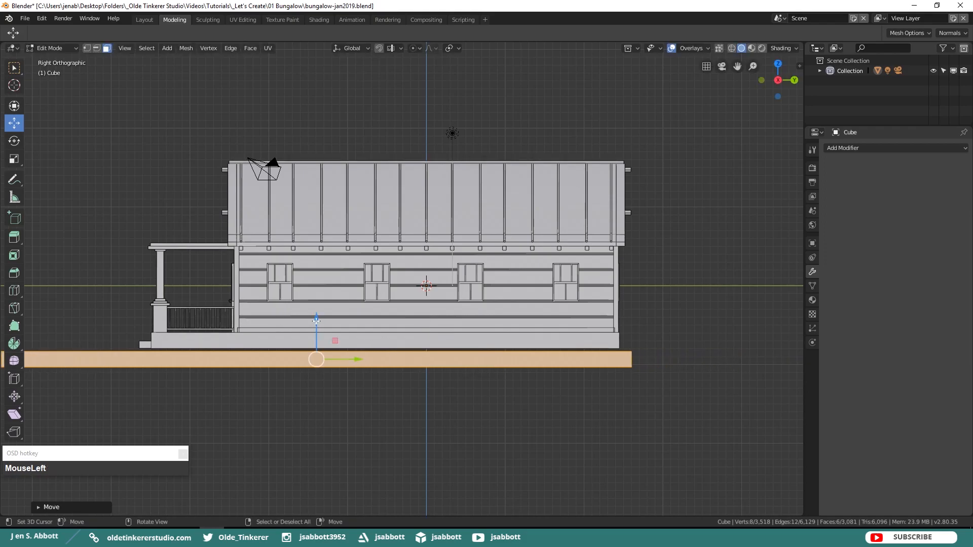
pyautogui.moveTo(315, 321); pyautogui.dragTo(315, 317)
pyautogui.press('KP_1')
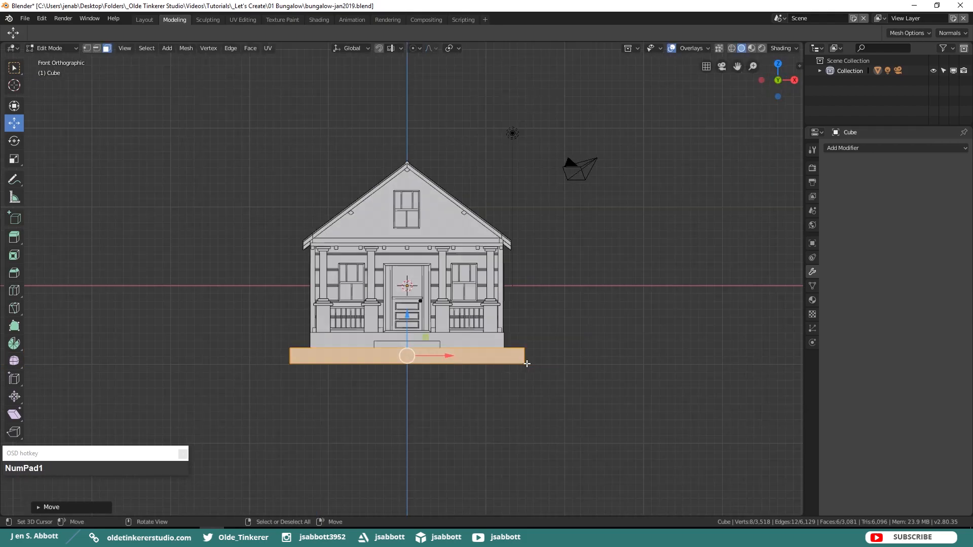
pyautogui.scroll(1, 527, 363)
pyautogui.moveTo(470, 365); pyautogui.dragTo(445, 369, button='middle')
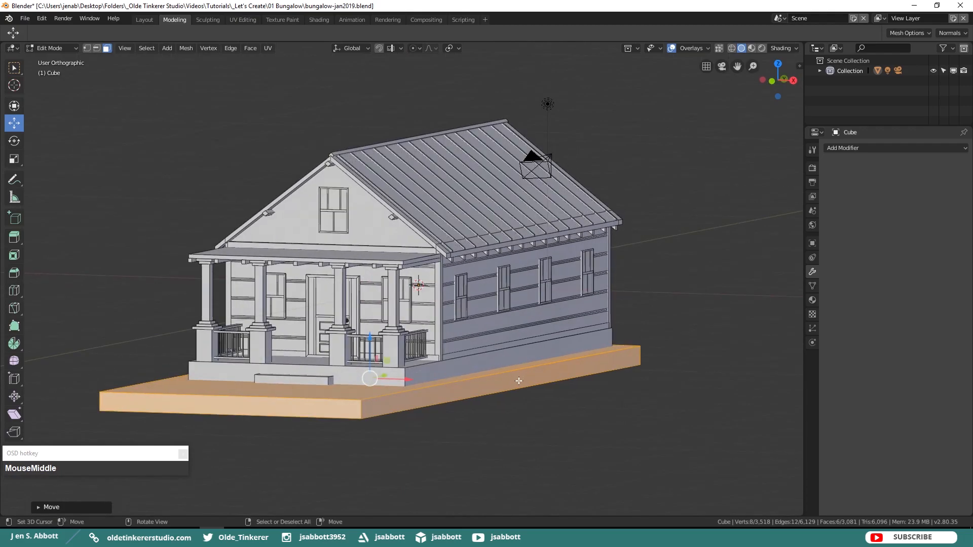
pyautogui.hotkey('alt', 'a')
pyautogui.press('KP_1')
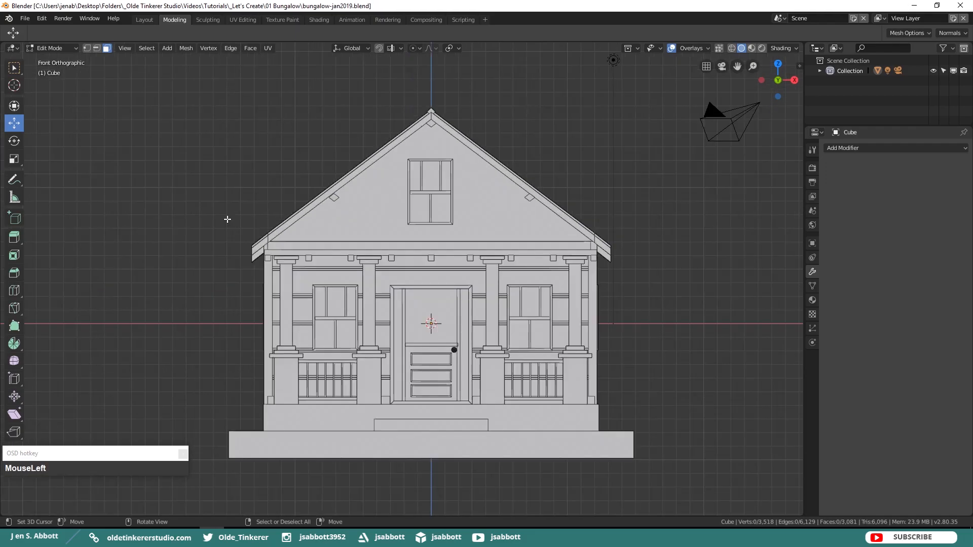
# Step: Switch to the UV Editing workspace and select all geometry of the bungalow
pyautogui.click(241, 20)
pyautogui.scroll(-2, 580, 221)
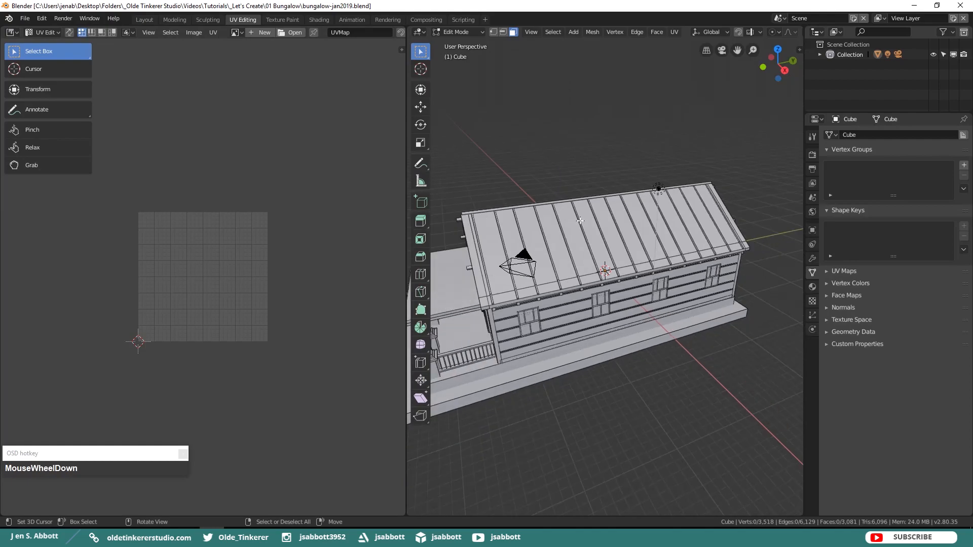
pyautogui.scroll(-1, 580, 221)
pyautogui.keyDown('shift'); pyautogui.moveTo(519, 260); pyautogui.dragTo(612, 232, button='middle'); pyautogui.keyUp('shift')
pyautogui.press('a')
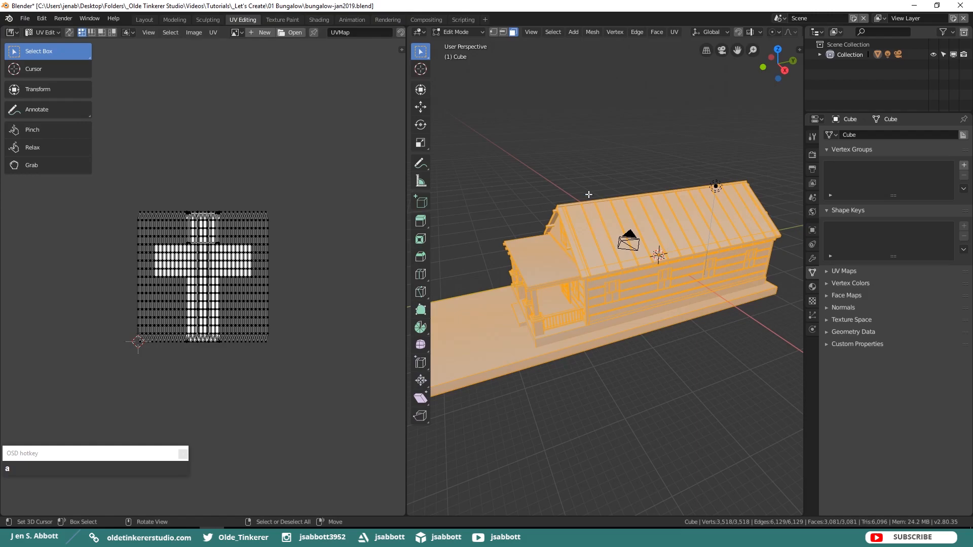
# Step: Unwrap the selected geometry with Smart UV Project using an island margin of 0.12
pyautogui.press('u')
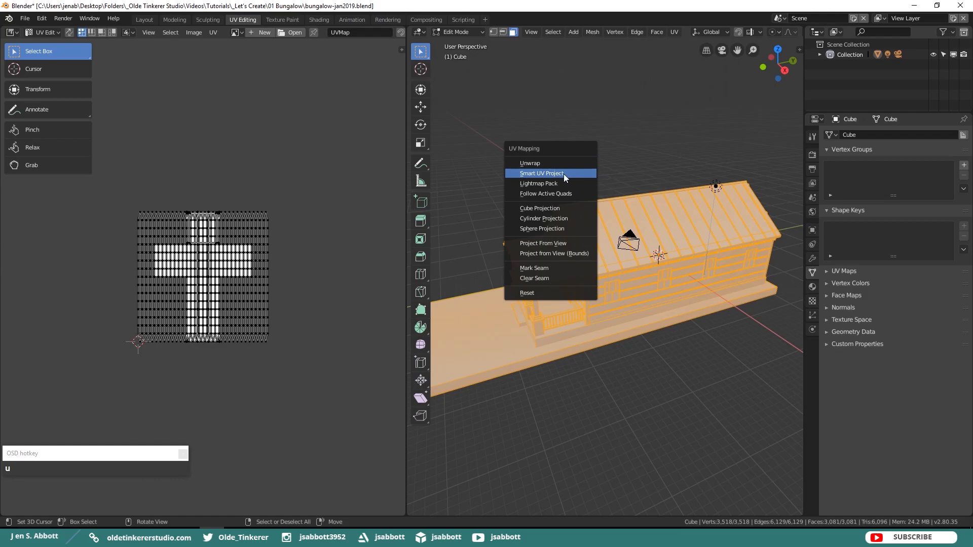
pyautogui.click(564, 174)
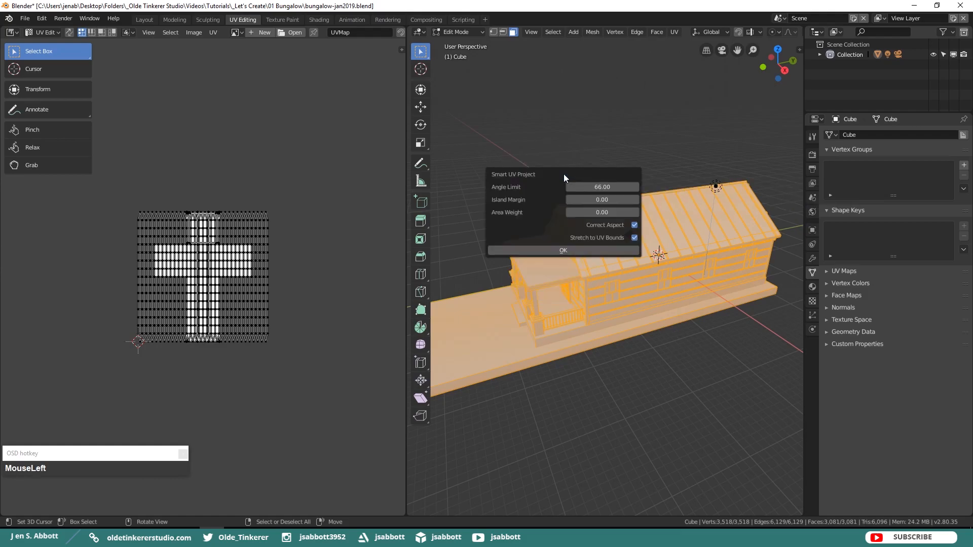
pyautogui.click(634, 200)
pyautogui.click(635, 200)
pyautogui.click(635, 199)
pyautogui.click(635, 200)
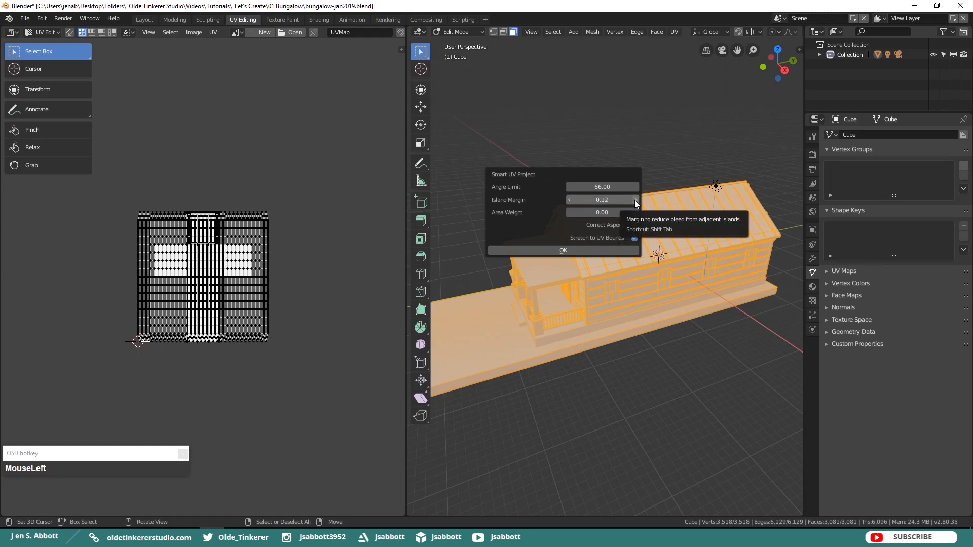
pyautogui.click(567, 252)
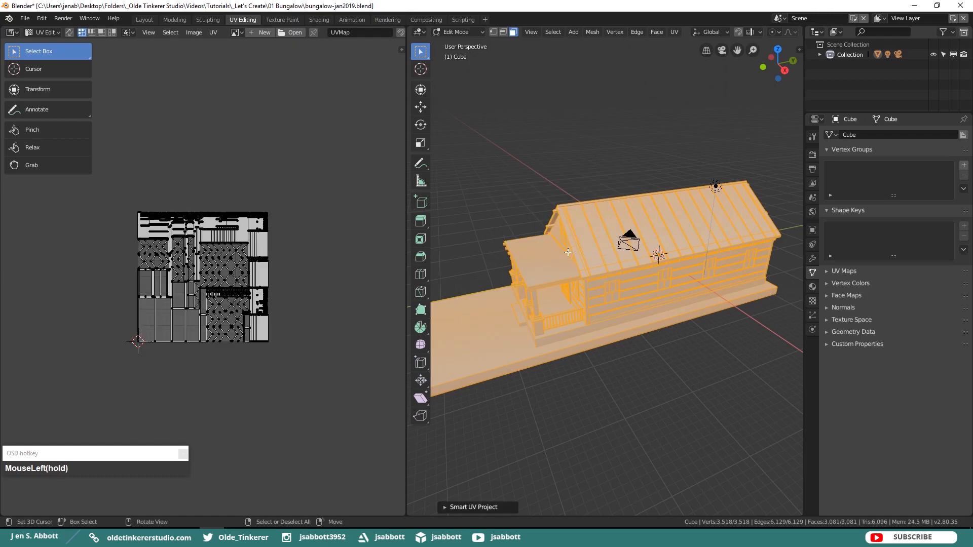
# Step: Export the UV layout as a PNG image named bungalow-uv to the 01 Bungalow folder
pyautogui.click(212, 33)
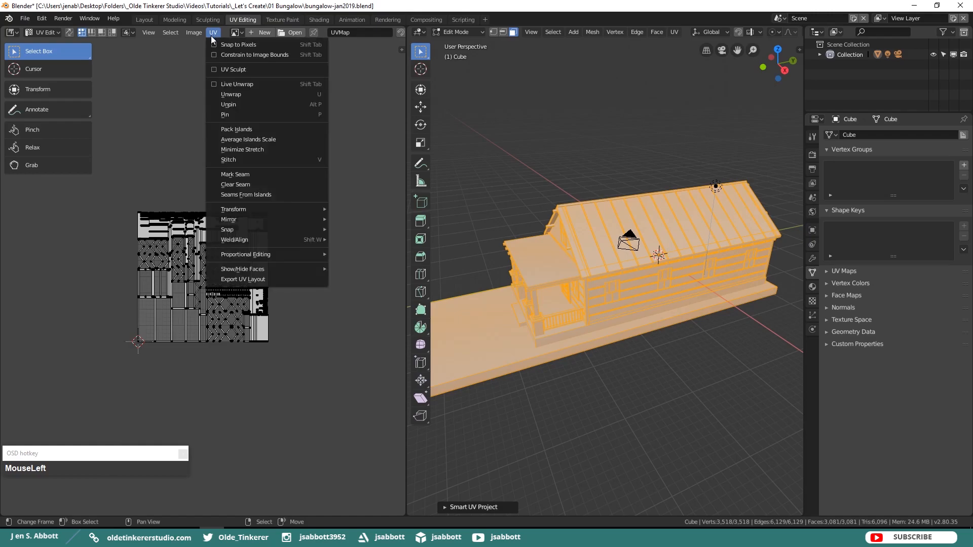
pyautogui.click(279, 281)
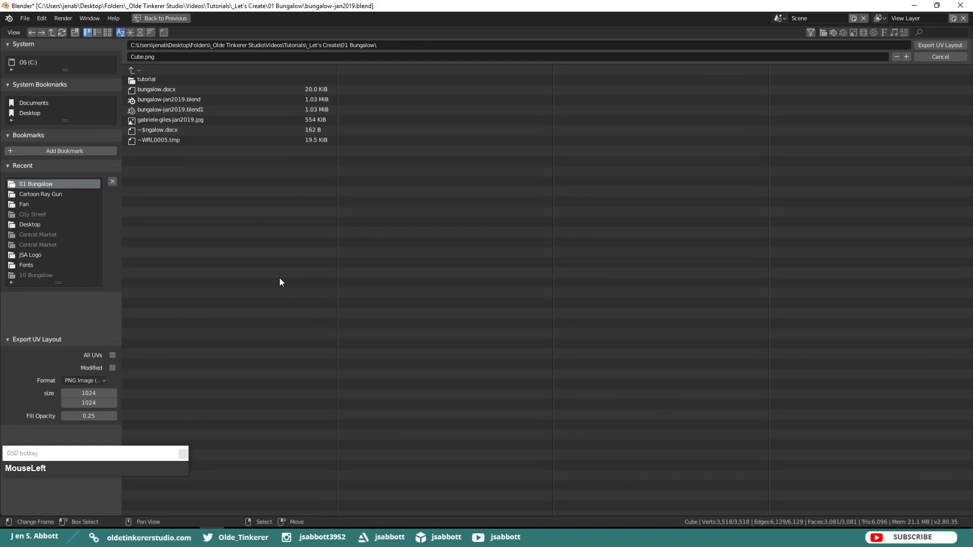
pyautogui.click(136, 57)
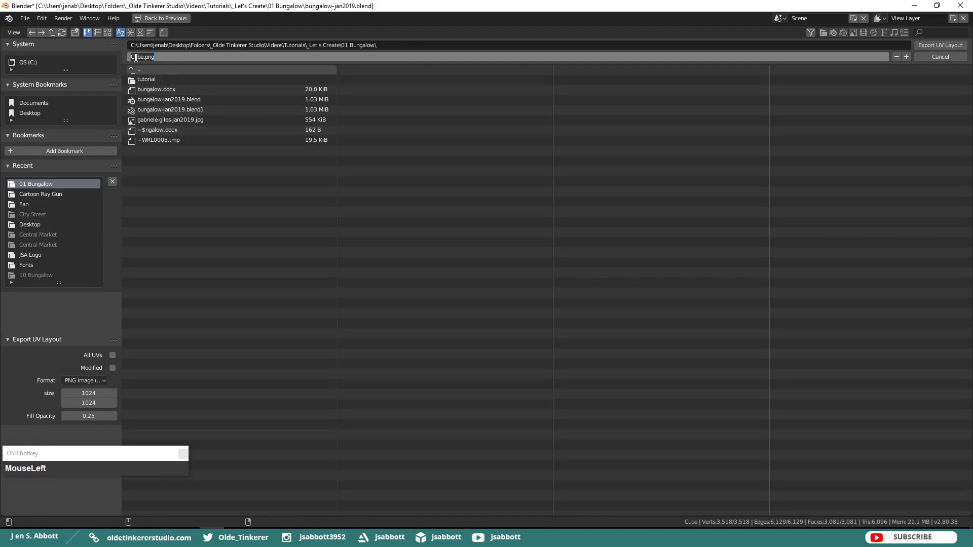
pyautogui.moveTo(144, 57); pyautogui.dragTo(117, 57)
pyautogui.write('bungalow-uv')
pyautogui.click(939, 45)
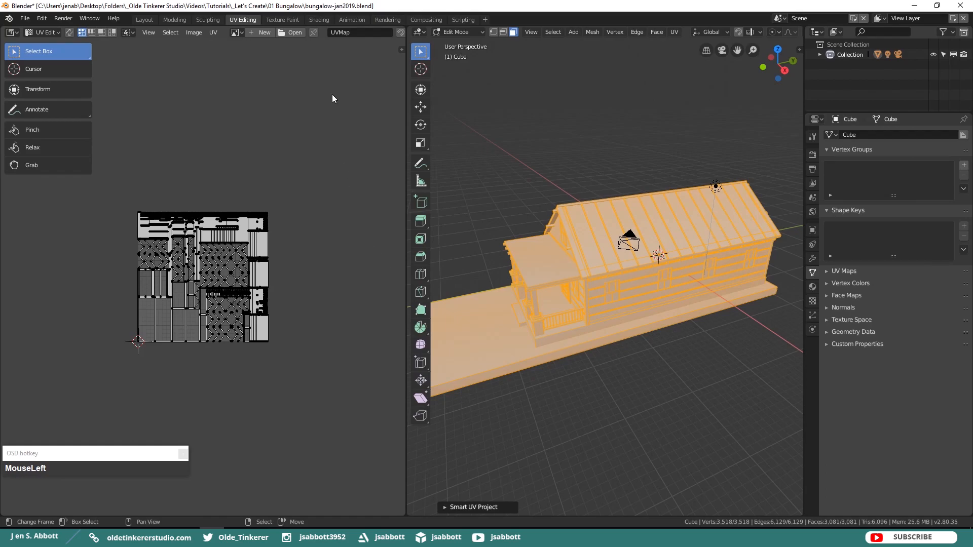
# Step: In the Shading workspace, remove the bungalow's existing material slot and return the mesh to Edit Mode
pyautogui.click(315, 19)
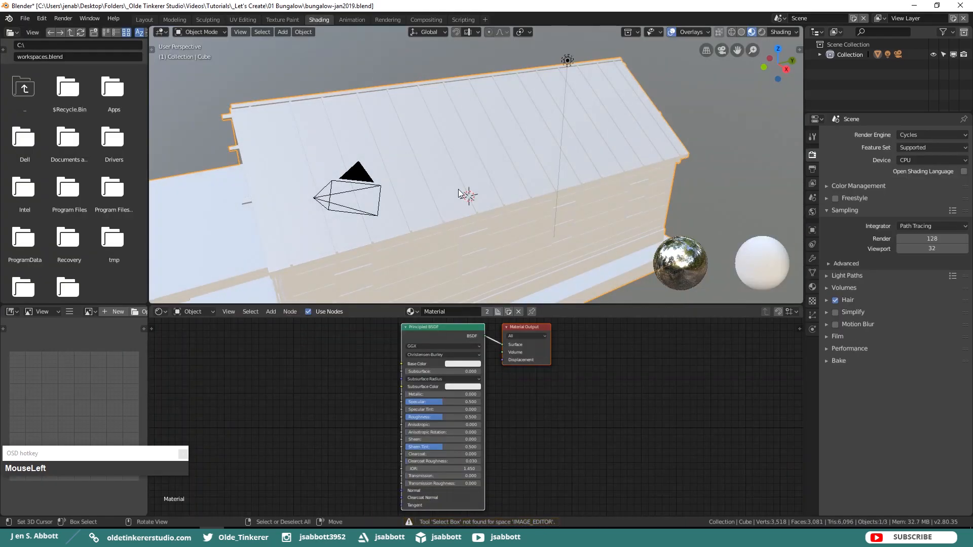
pyautogui.scroll(-2, 456, 180)
pyautogui.scroll(-2, 456, 182)
pyautogui.keyDown('shift'); pyautogui.moveTo(421, 223); pyautogui.dragTo(479, 177, button='middle'); pyautogui.keyUp('shift')
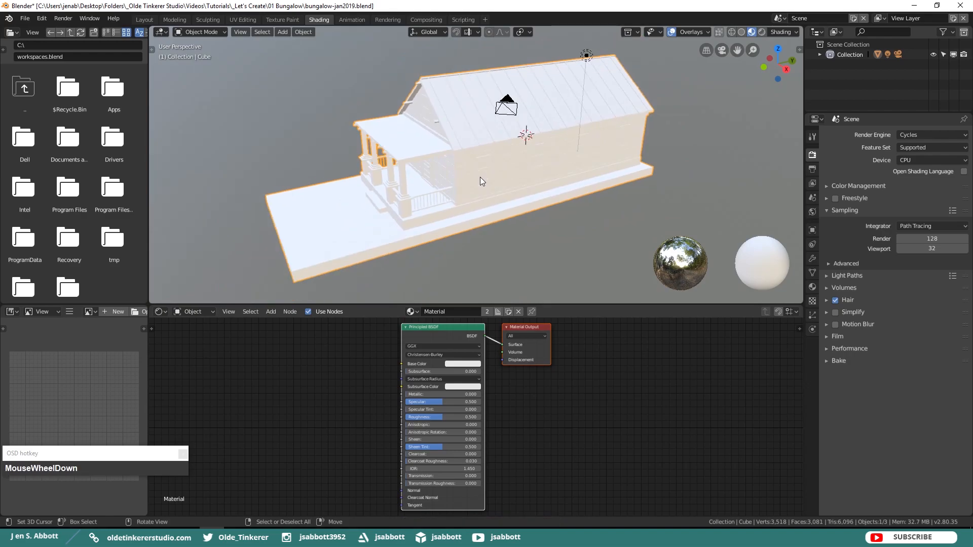
pyautogui.click(811, 287)
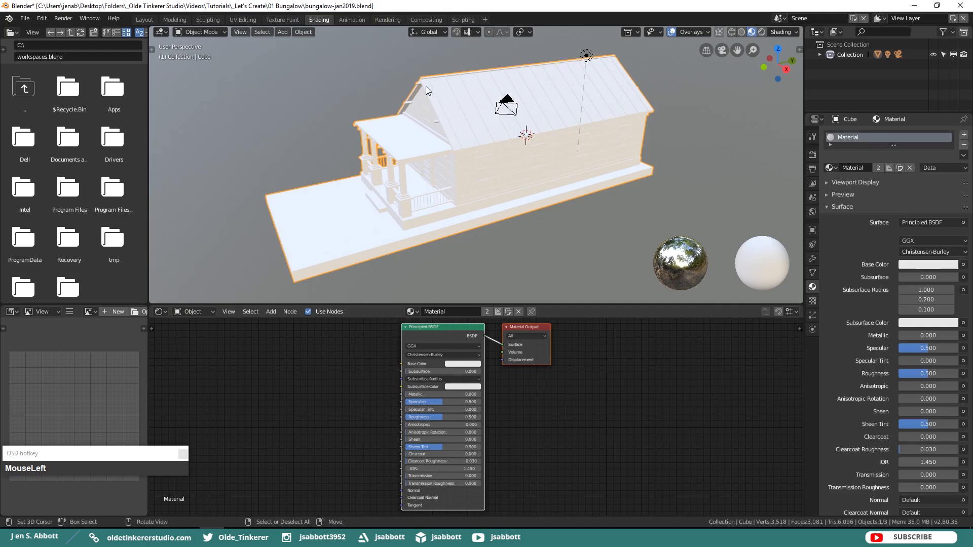
pyautogui.click(963, 146)
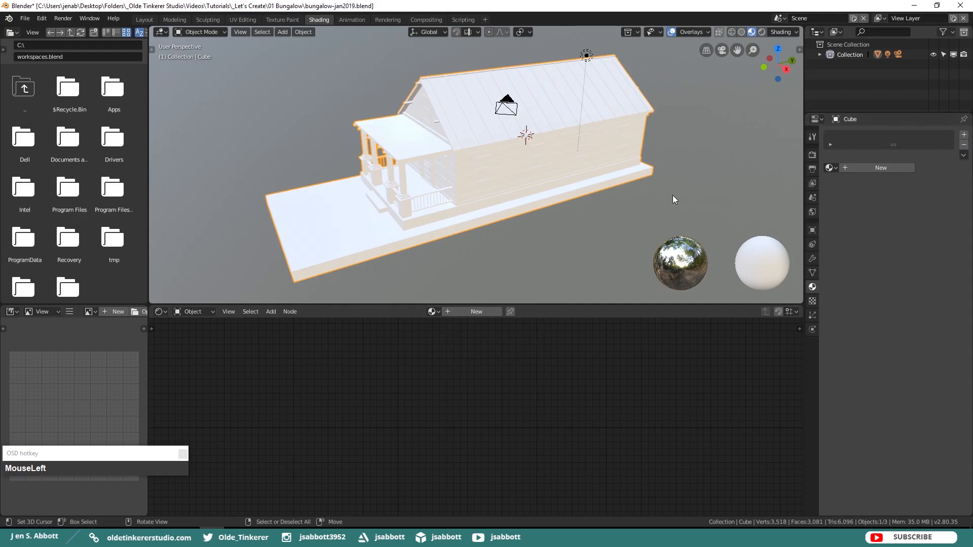
pyautogui.press('Tab')
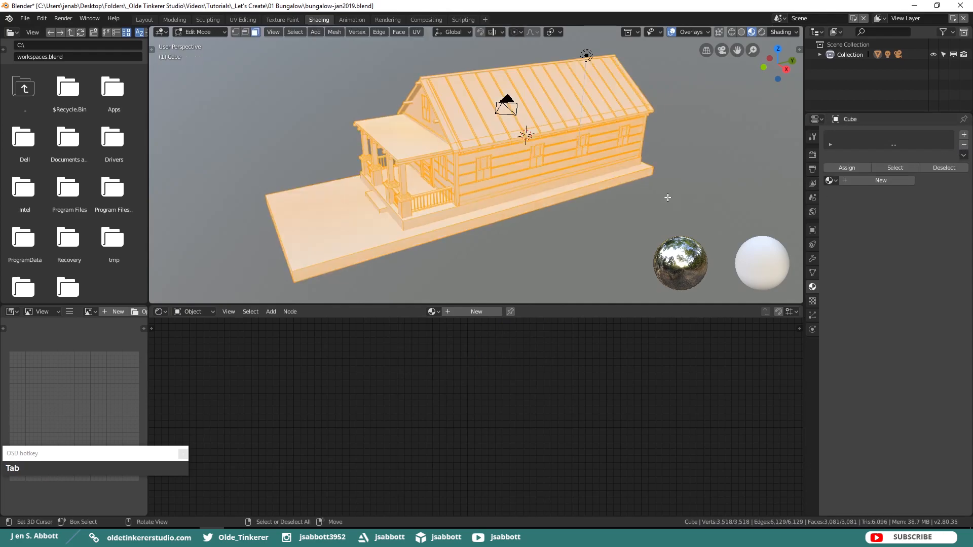
# Step: Open the exported bungalow-uv.png in the image editor and fit the whole layout in view
pyautogui.click(81, 406)
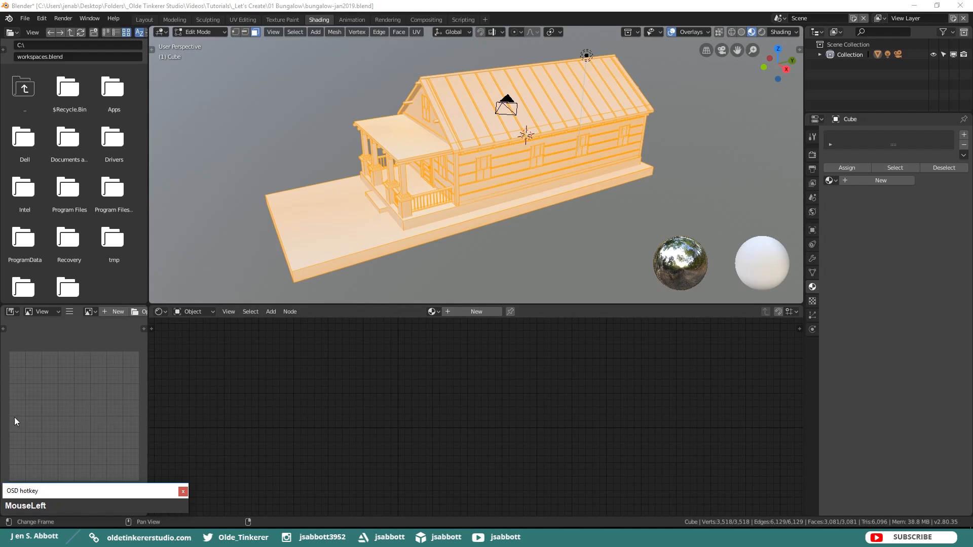
pyautogui.click(136, 312)
pyautogui.click(169, 90)
pyautogui.click(945, 45)
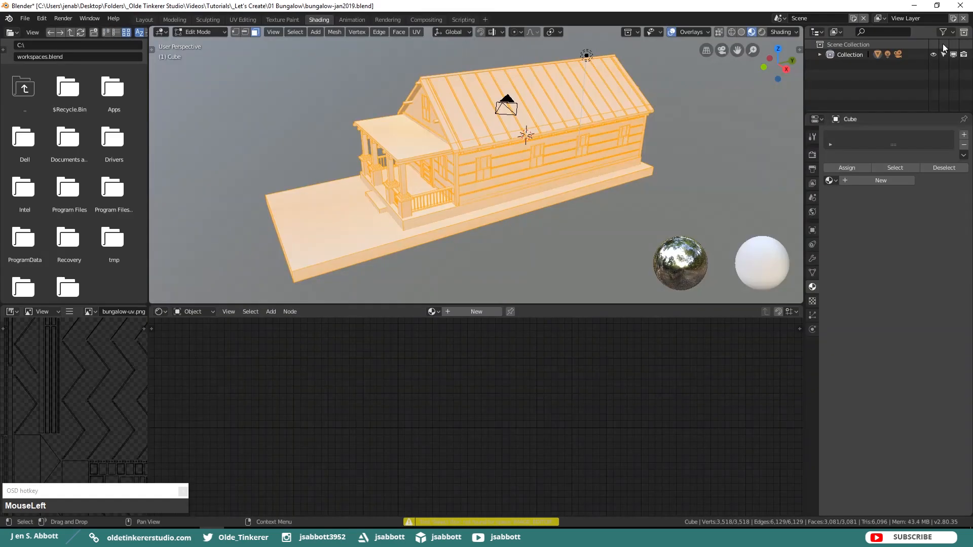
pyautogui.scroll(-2, 86, 373)
pyautogui.scroll(-4, 86, 373)
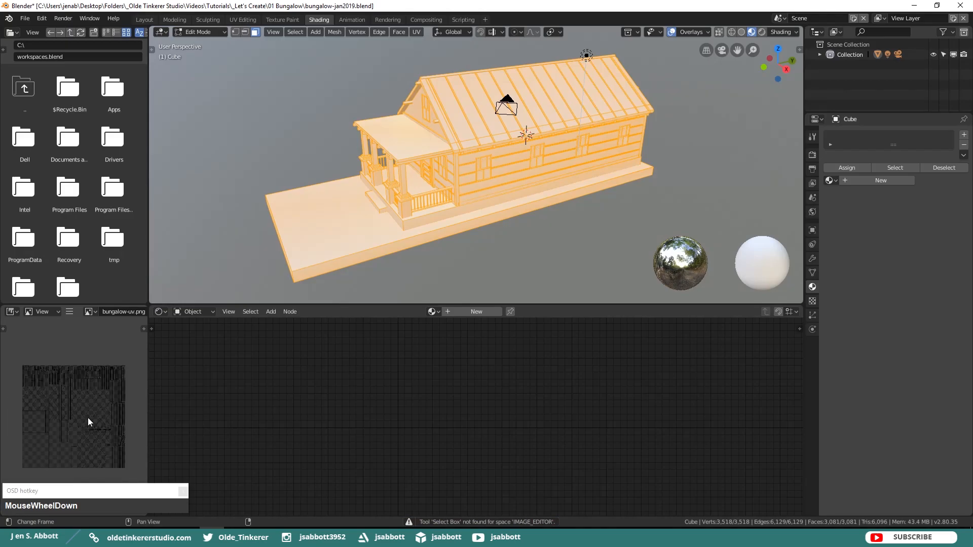
pyautogui.keyDown('shift'); pyautogui.moveTo(84, 410); pyautogui.dragTo(84, 382, button='middle'); pyautogui.keyUp('shift')
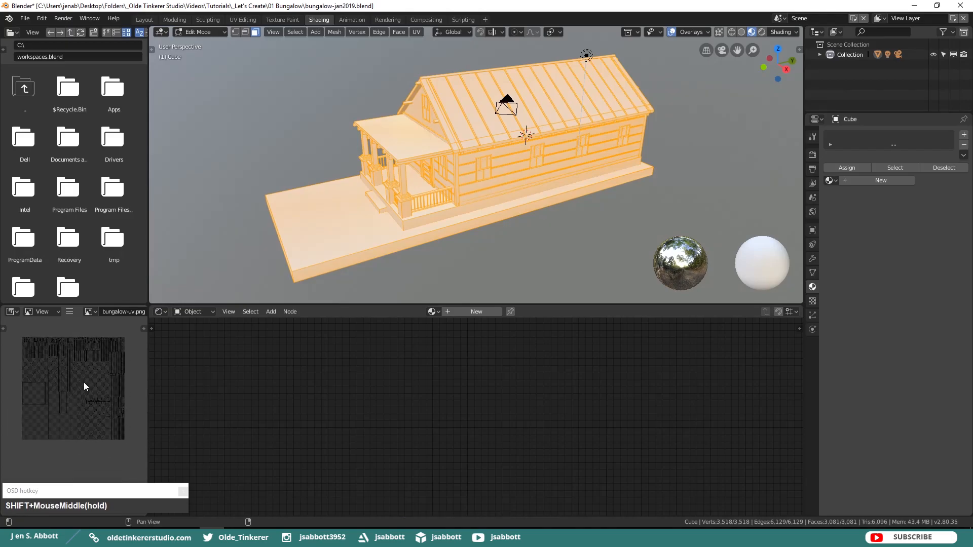
pyautogui.click(23, 287)
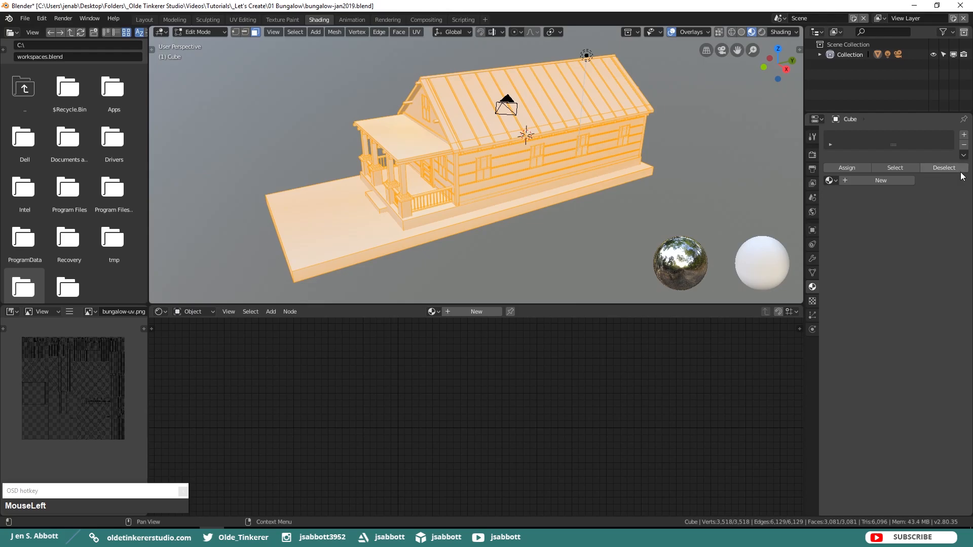
# Step: Add a material slot to the bungalow mesh and create a new material named grass
pyautogui.click(964, 135)
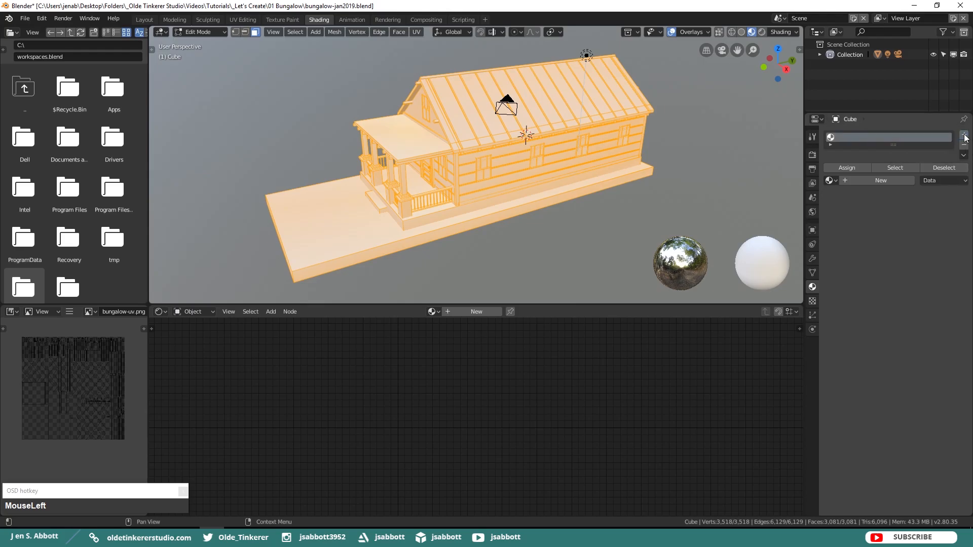
pyautogui.click(877, 181)
pyautogui.doubleClick(856, 182)
pyautogui.write('grass')
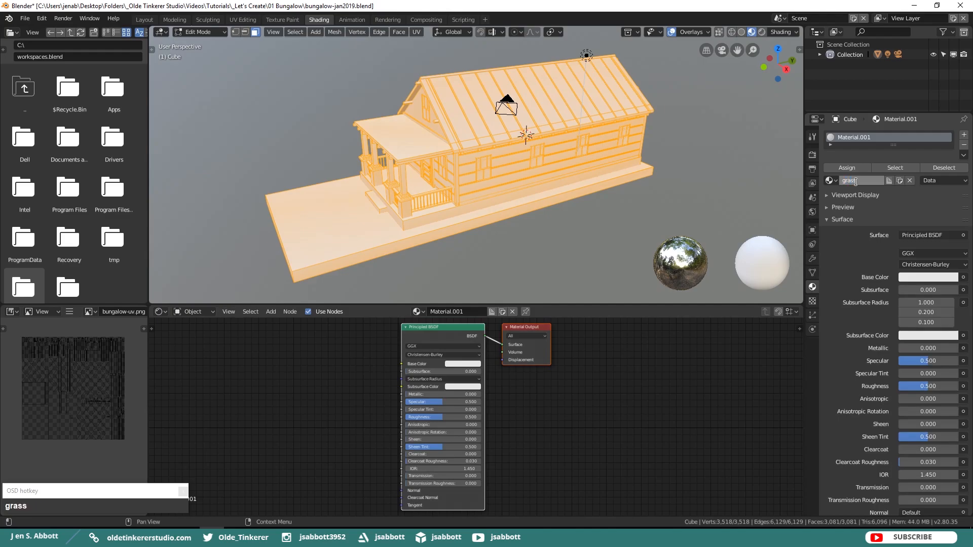
pyautogui.press('Return')
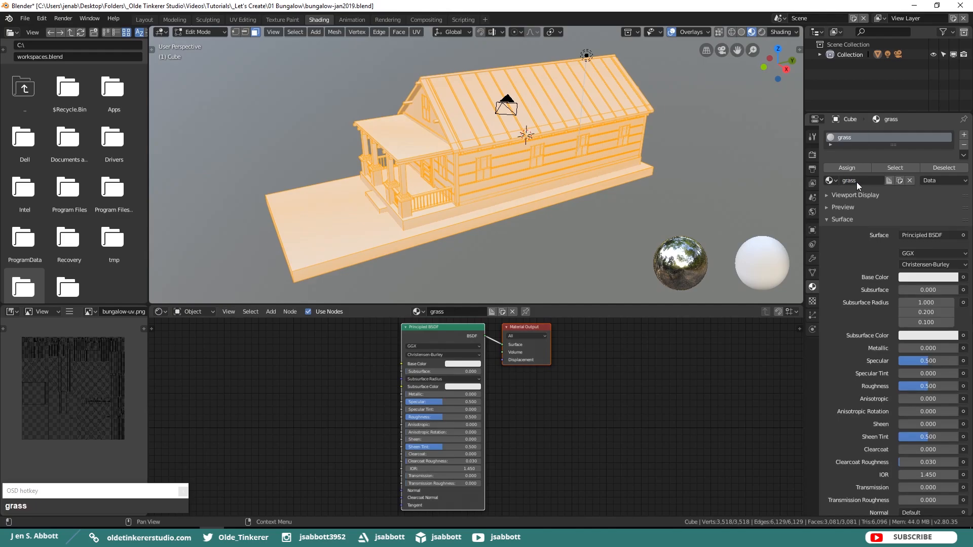
# Step: Set the grass material's base color to hex 99A84D
pyautogui.click(925, 281)
pyautogui.click(936, 217)
pyautogui.click(904, 232)
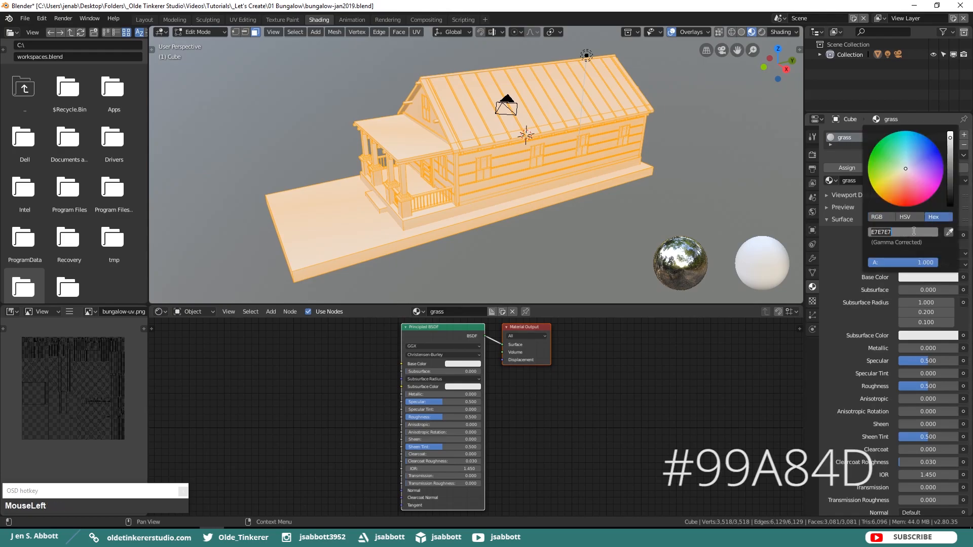
pyautogui.write('99a84d')
pyautogui.press('Return')
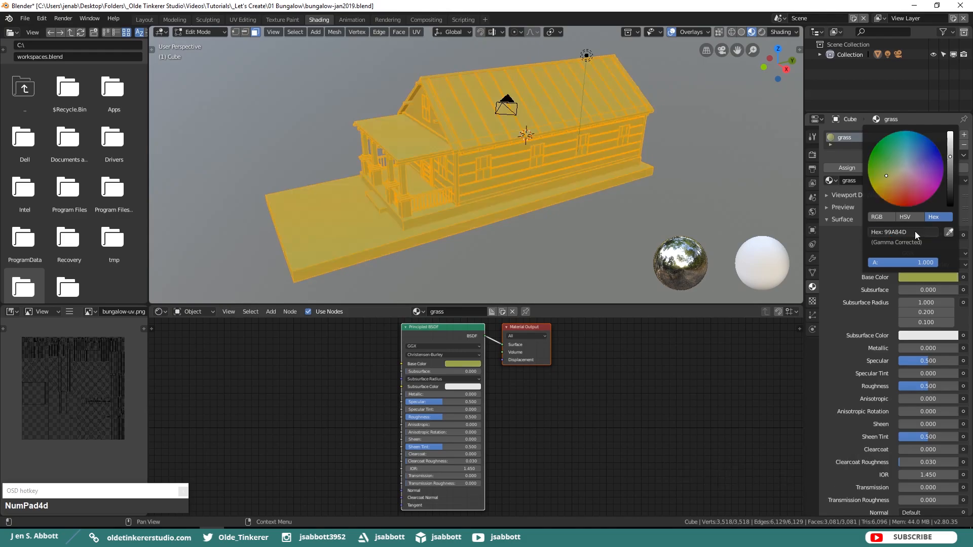
pyautogui.click(847, 253)
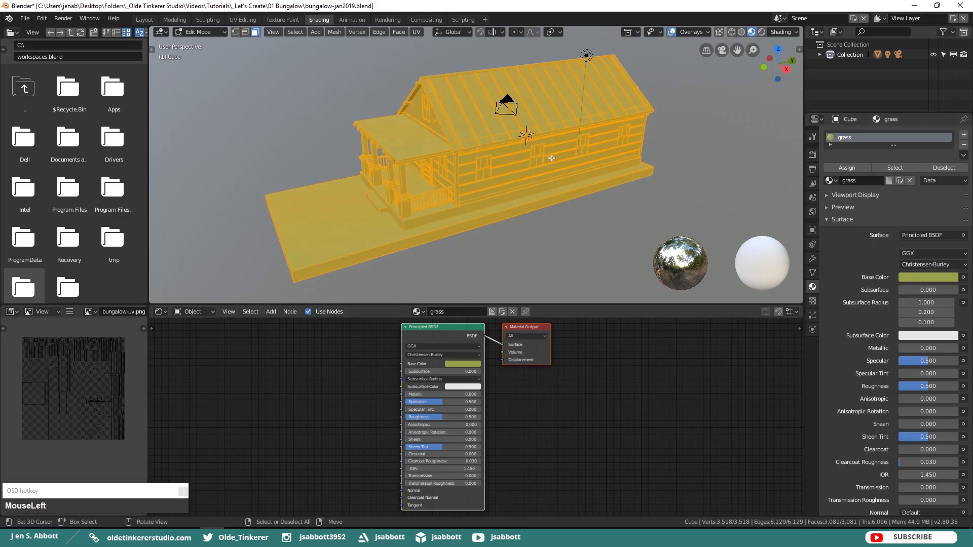
# Step: Add a second material slot with a new material named metal
pyautogui.click(964, 135)
pyautogui.click(881, 203)
pyautogui.click(857, 203)
pyautogui.write('met')
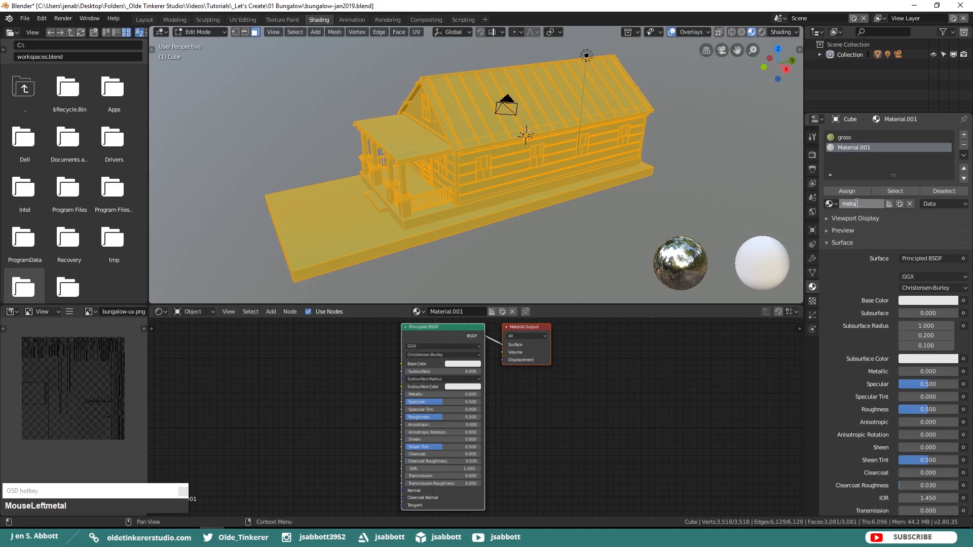
pyautogui.write('al')
pyautogui.press('Return')
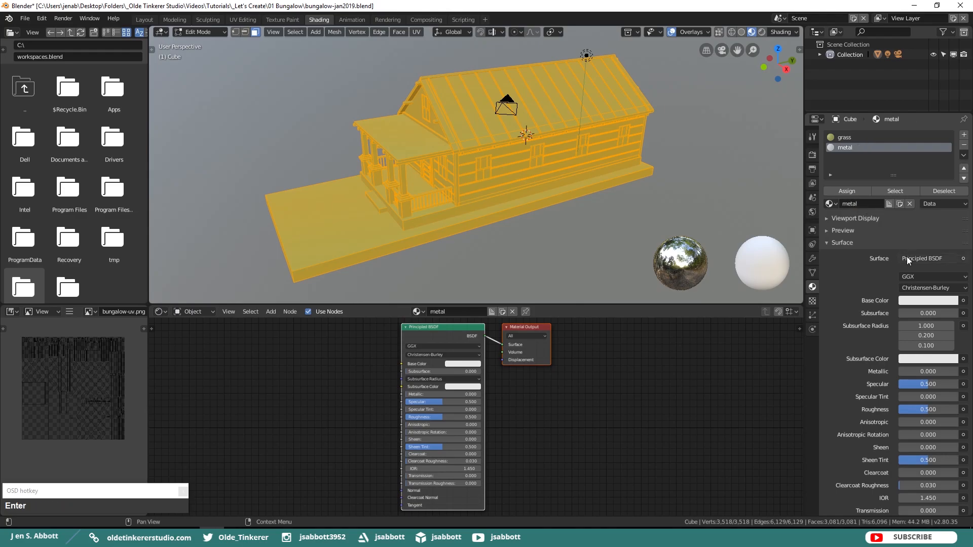
# Step: Set the metal material's base color to hex 848789
pyautogui.click(920, 302)
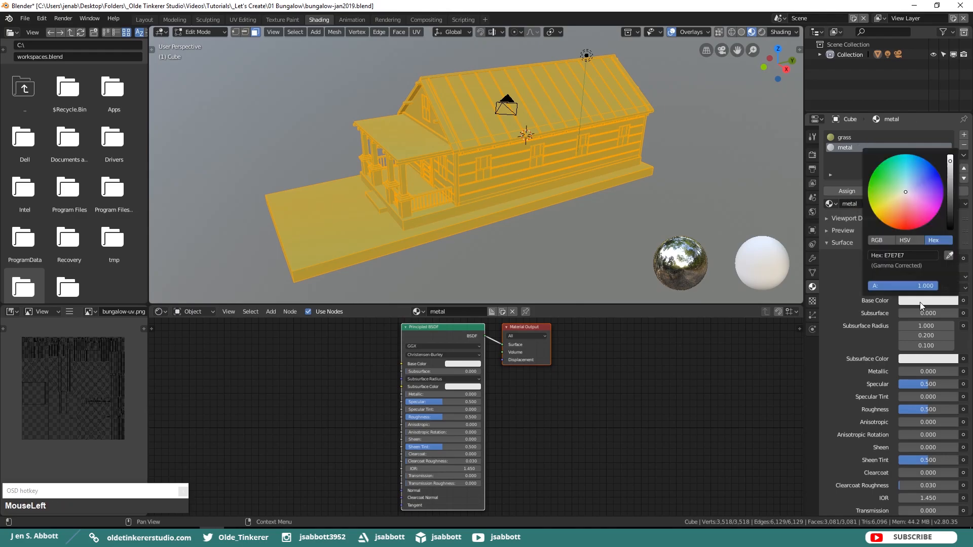
pyautogui.click(917, 256)
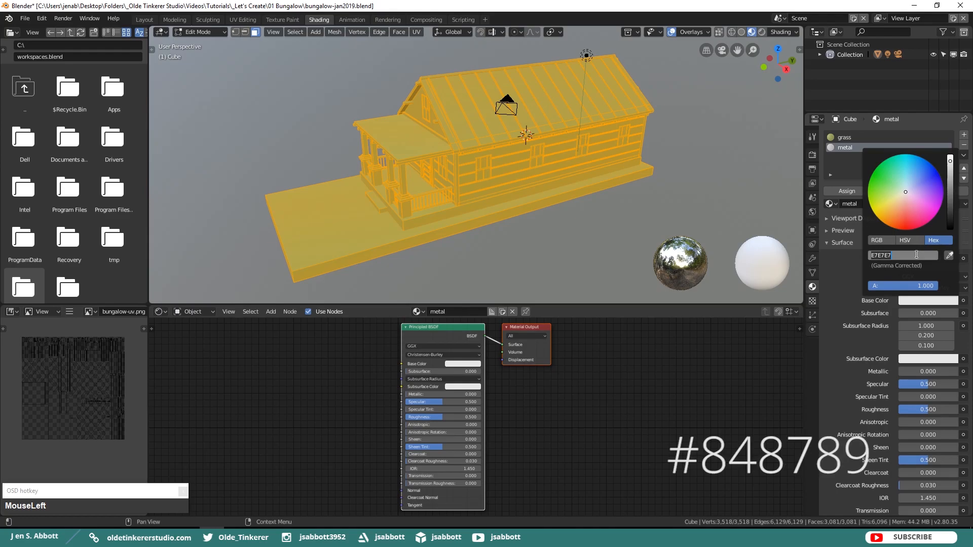
pyautogui.write('84878')
pyautogui.press('Return')
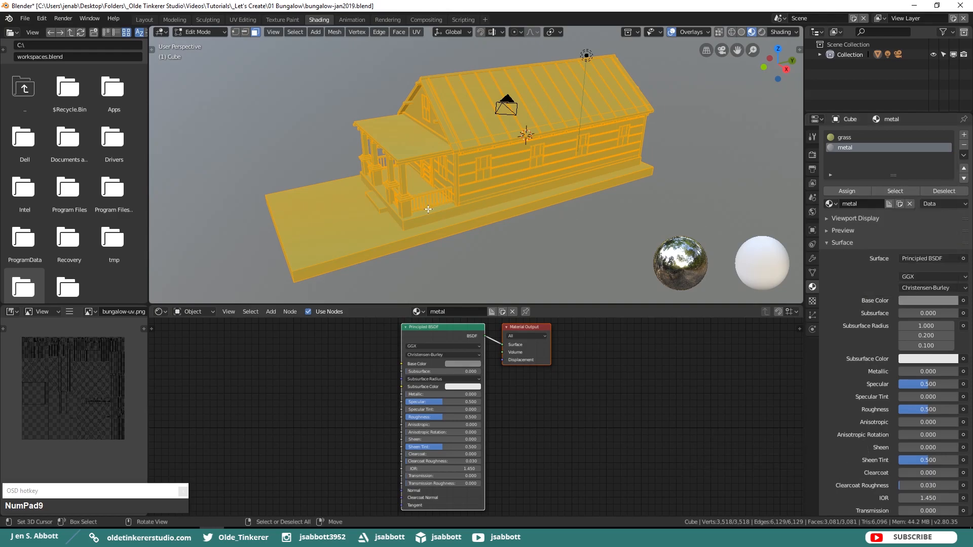
# Step: Select the front door's knob with its linked geometry, assign the metal material to it, and clear the selection
pyautogui.scroll(8, 429, 209)
pyautogui.moveTo(306, 199); pyautogui.dragTo(430, 191, button='middle')
pyautogui.scroll(5, 344, 219)
pyautogui.hotkey('ctrl', 'l')
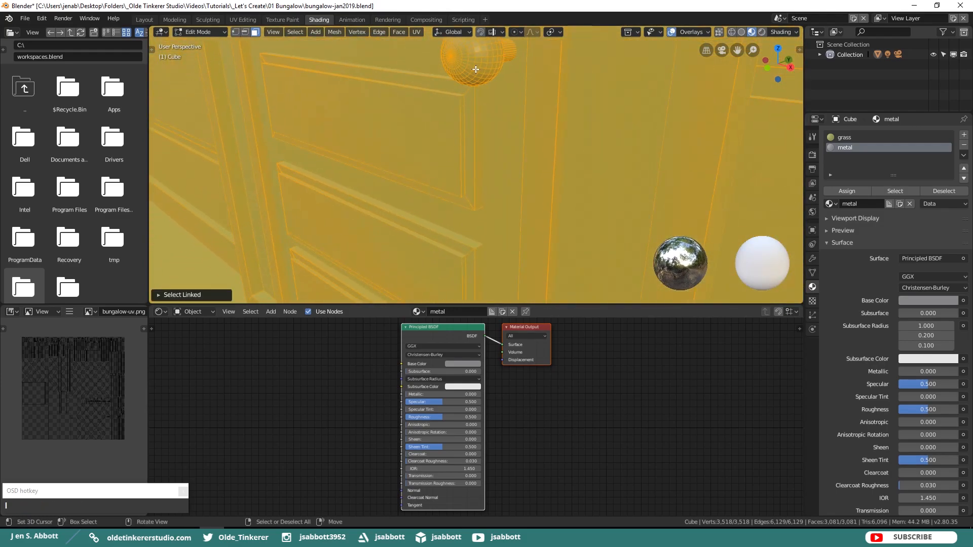
pyautogui.rightClick(471, 56)
pyautogui.hotkey('ctrl', 'l')
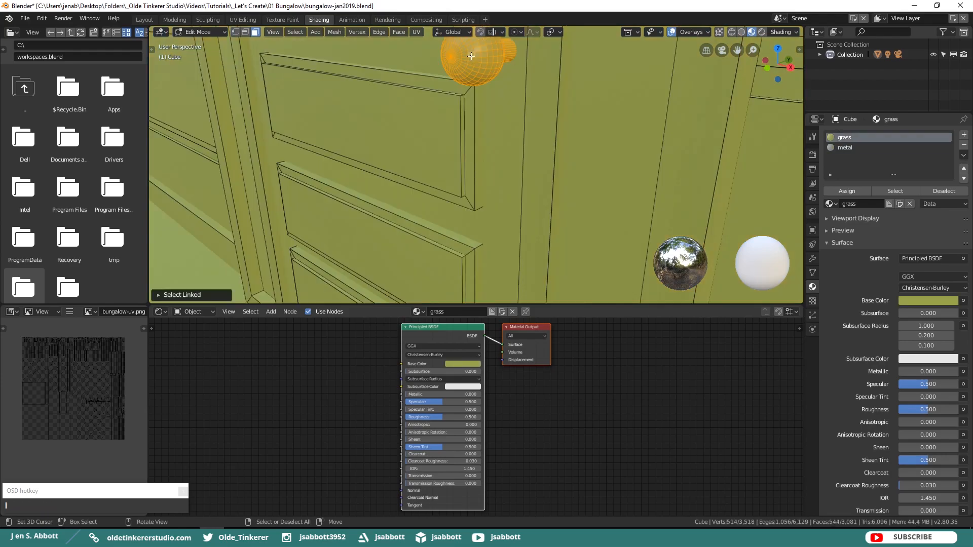
pyautogui.click(844, 149)
pyautogui.click(846, 192)
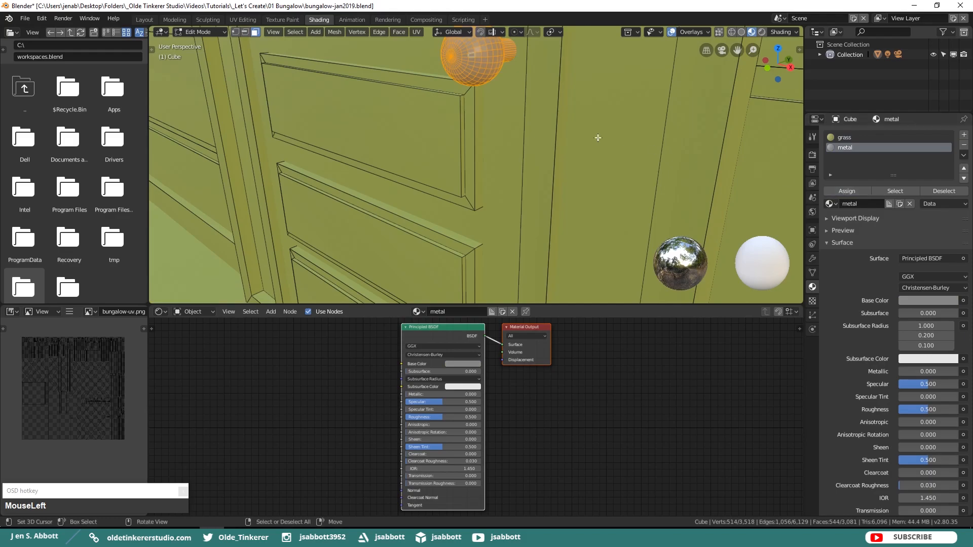
pyautogui.hotkey('alt', 'a')
# Step: Add a third material slot with a new material named concrete
pyautogui.scroll(-2, 499, 120)
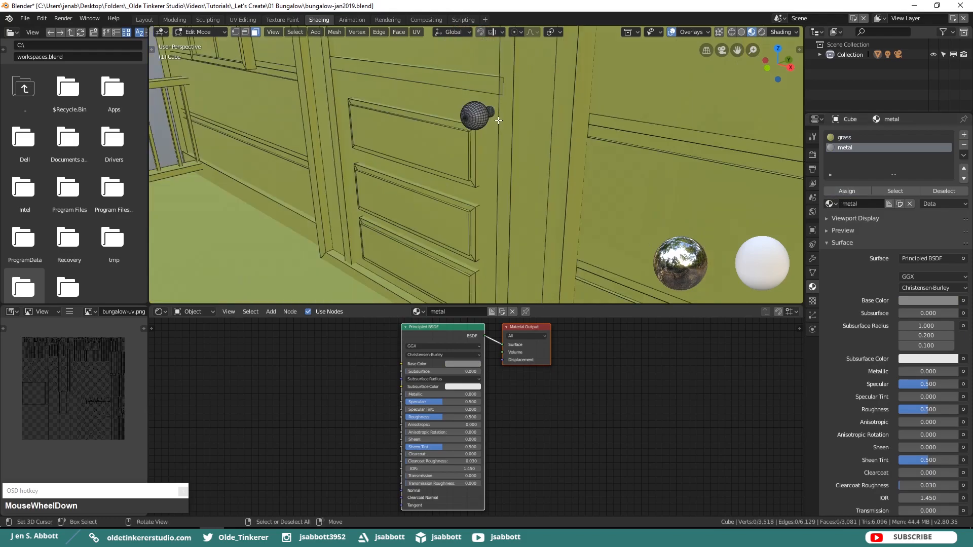
pyautogui.scroll(-8, 498, 120)
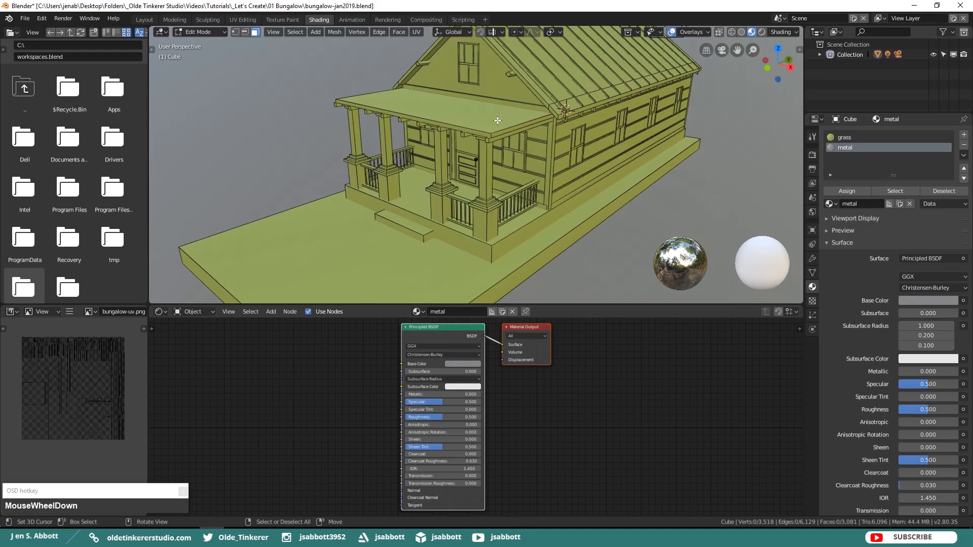
pyautogui.click(964, 135)
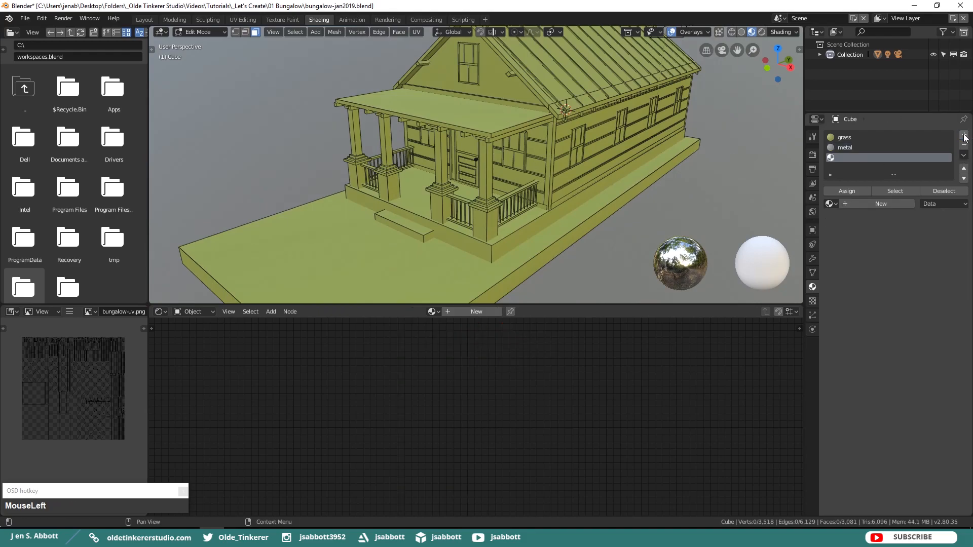
pyautogui.click(873, 204)
pyautogui.moveTo(883, 203); pyautogui.dragTo(852, 198)
pyautogui.write('concrete')
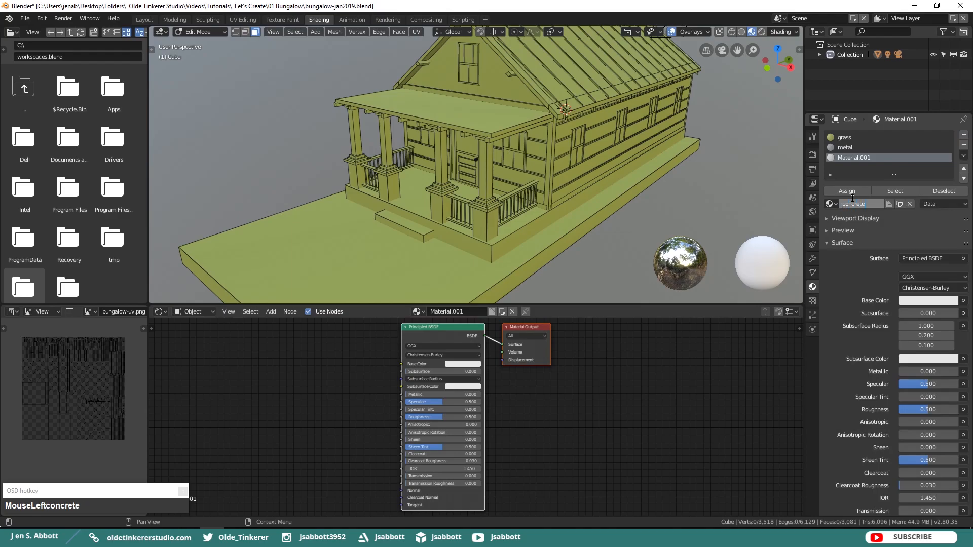
pyautogui.press('Return')
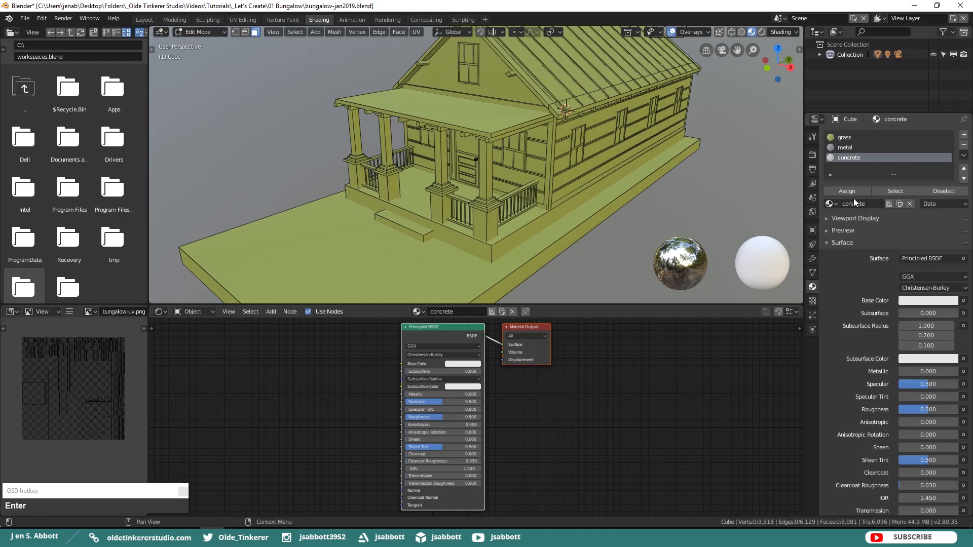
# Step: Set the concrete material's base color to hex 672422
pyautogui.click(920, 299)
pyautogui.click(908, 256)
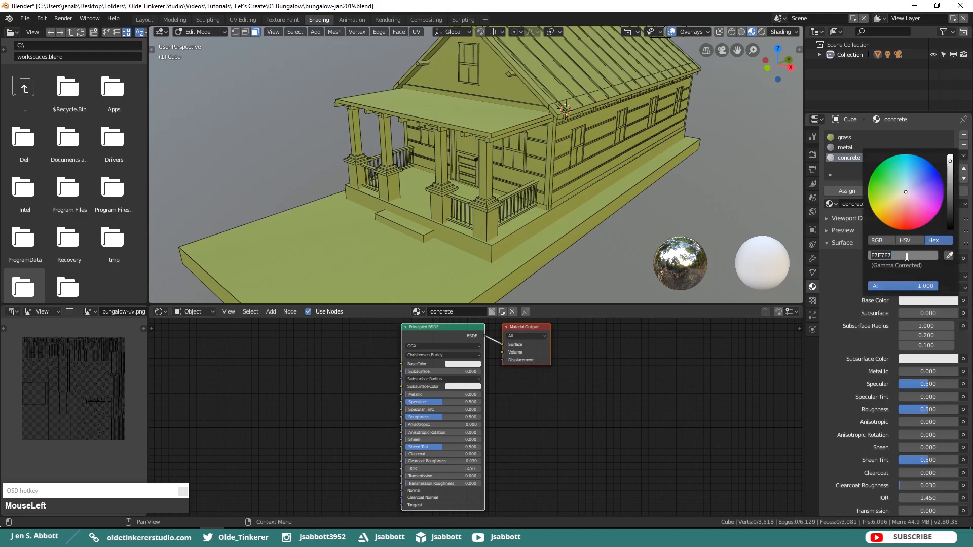
pyautogui.write('67242')
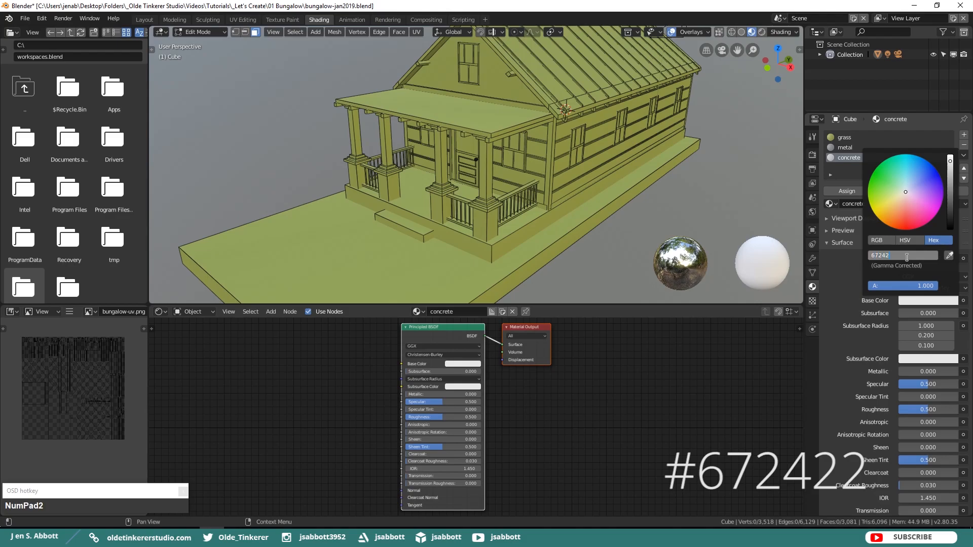
pyautogui.press('Return')
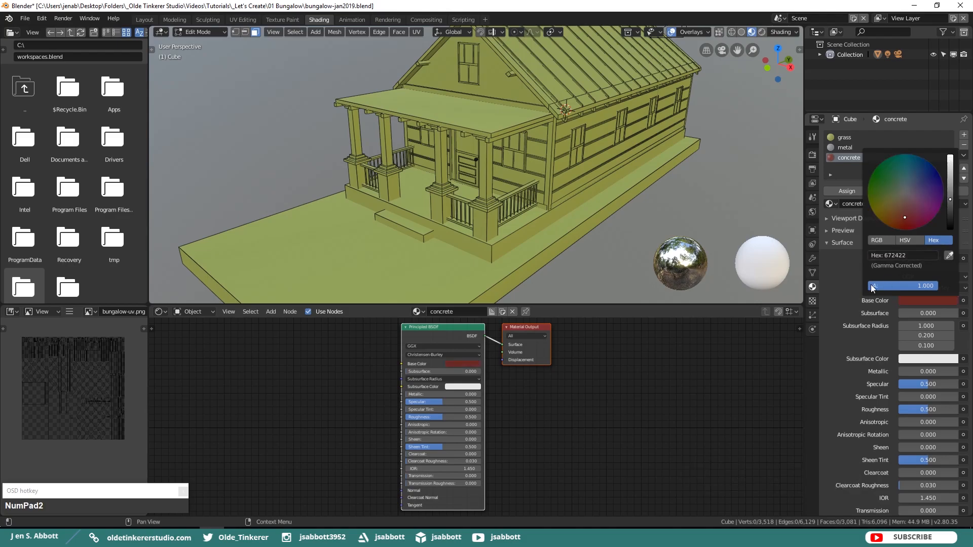
pyautogui.click(836, 283)
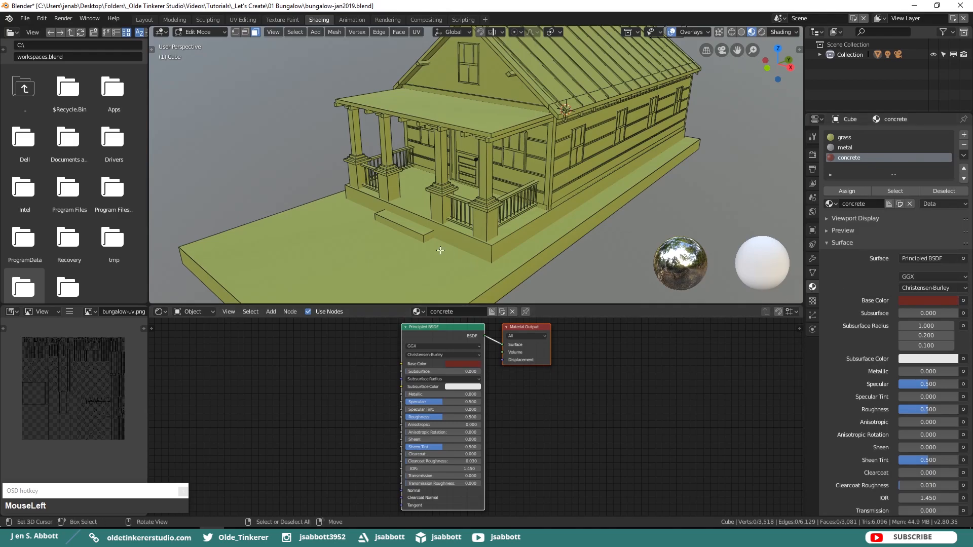
# Step: Assign the concrete material to the porch step and the house's foundation slab, then deselect everything
pyautogui.press('l')
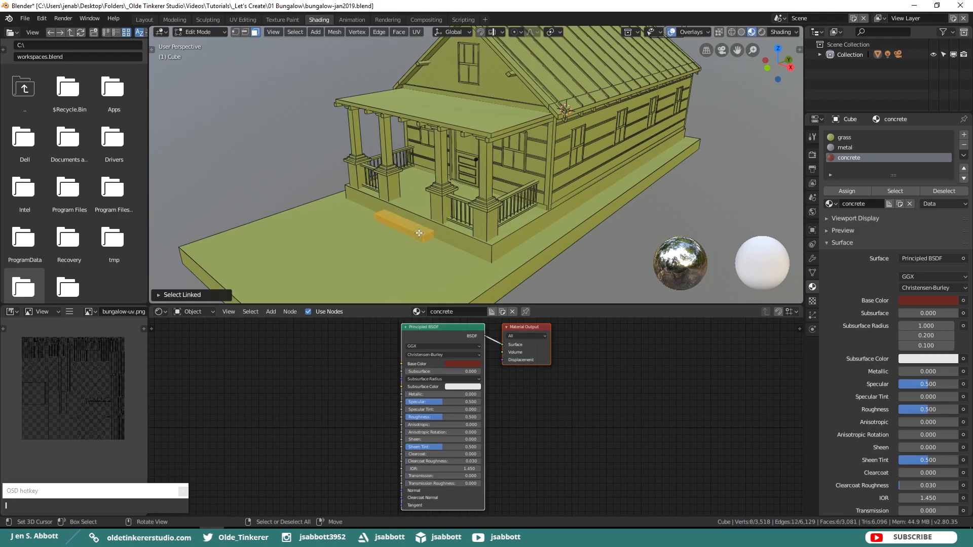
pyautogui.press('l')
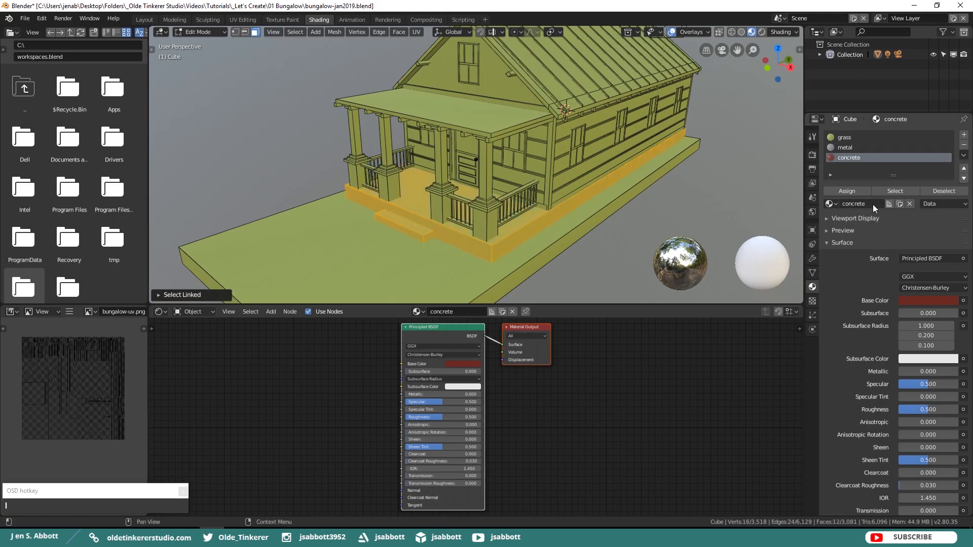
pyautogui.click(846, 192)
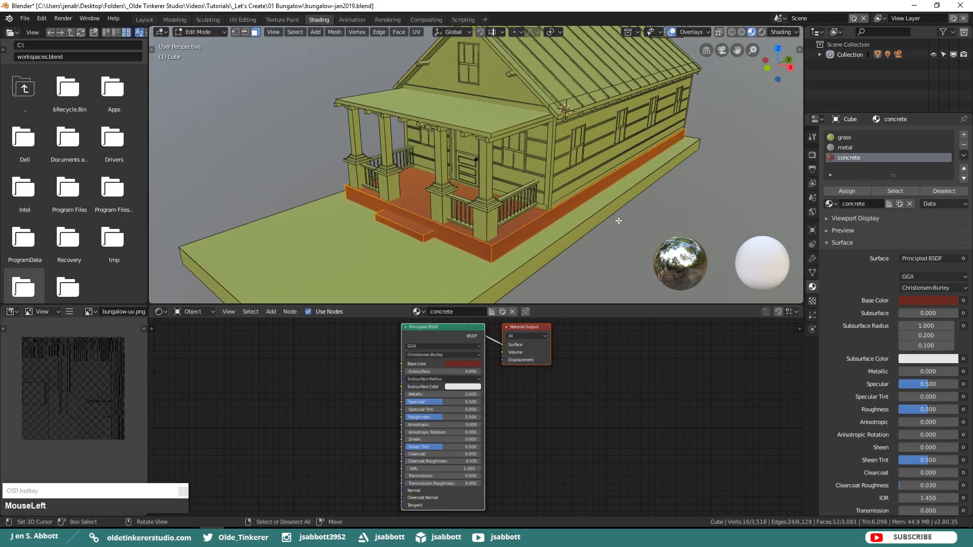
pyautogui.hotkey('alt', 'a')
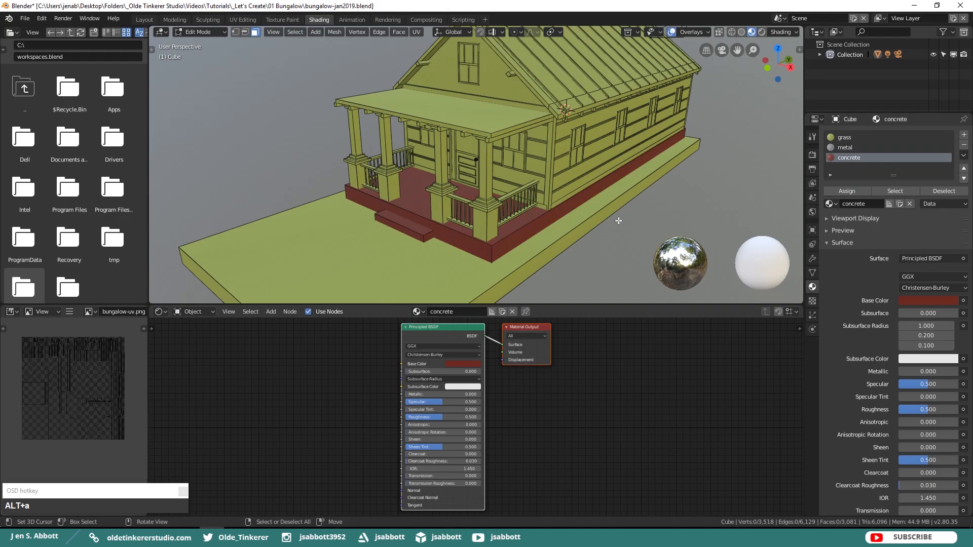
# Step: Add a fourth material slot with a new material named stone
pyautogui.click(964, 134)
pyautogui.click(872, 207)
pyautogui.doubleClick(855, 202)
pyautogui.write('stone')
pyautogui.press('Return')
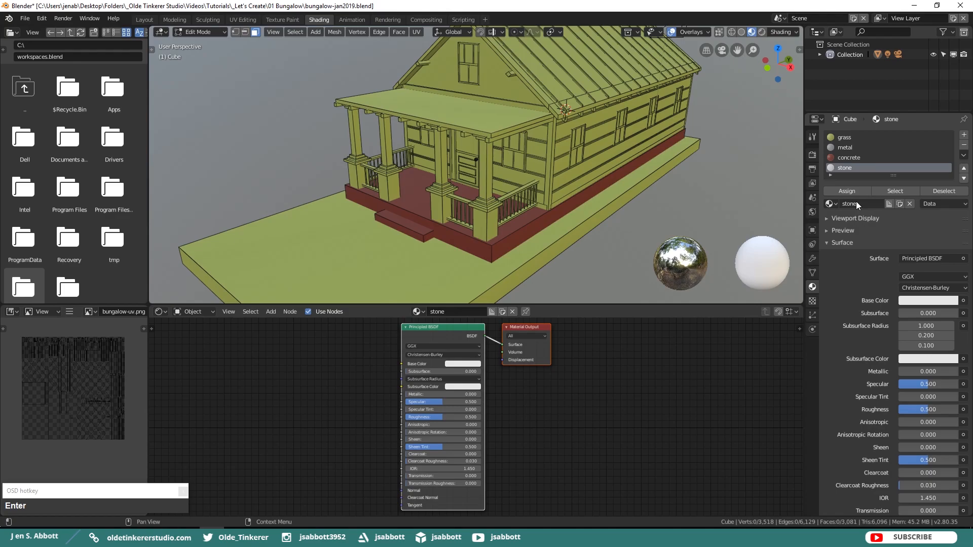
# Step: Set the stone material's base color to hex 72848E
pyautogui.click(912, 301)
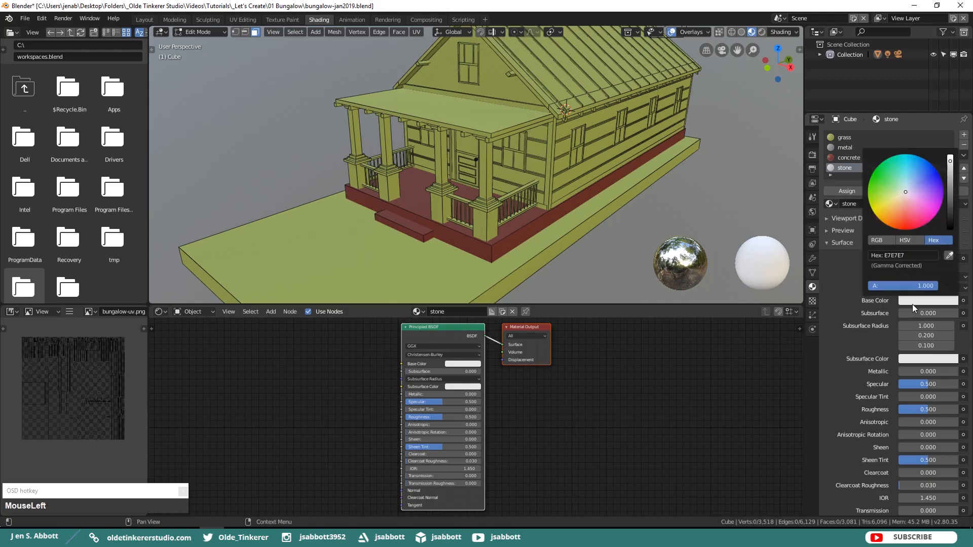
pyautogui.click(912, 256)
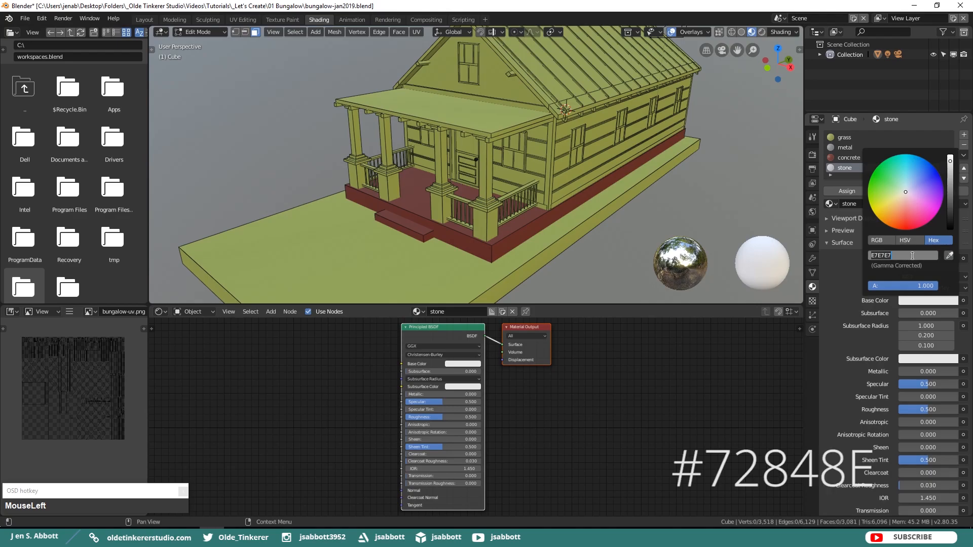
pyautogui.write('72848e')
pyautogui.press('Return')
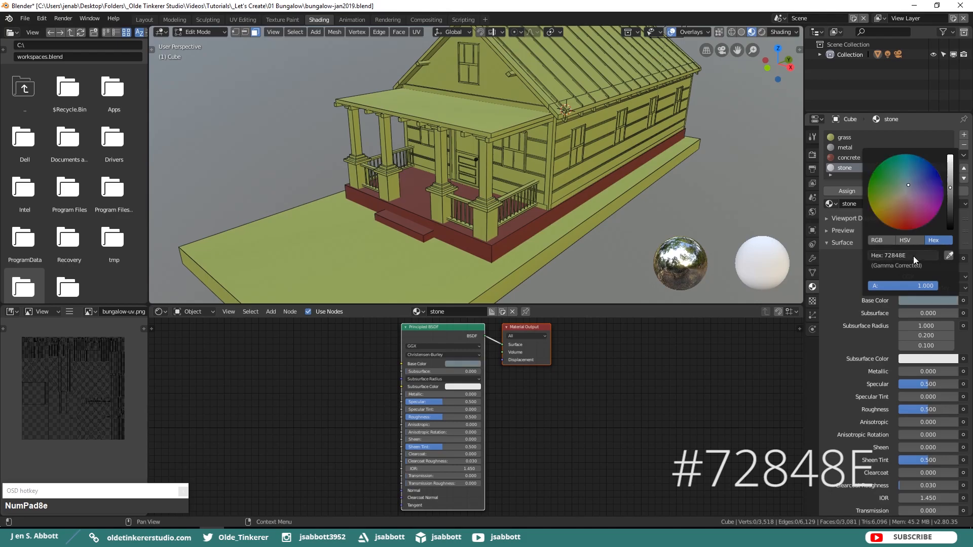
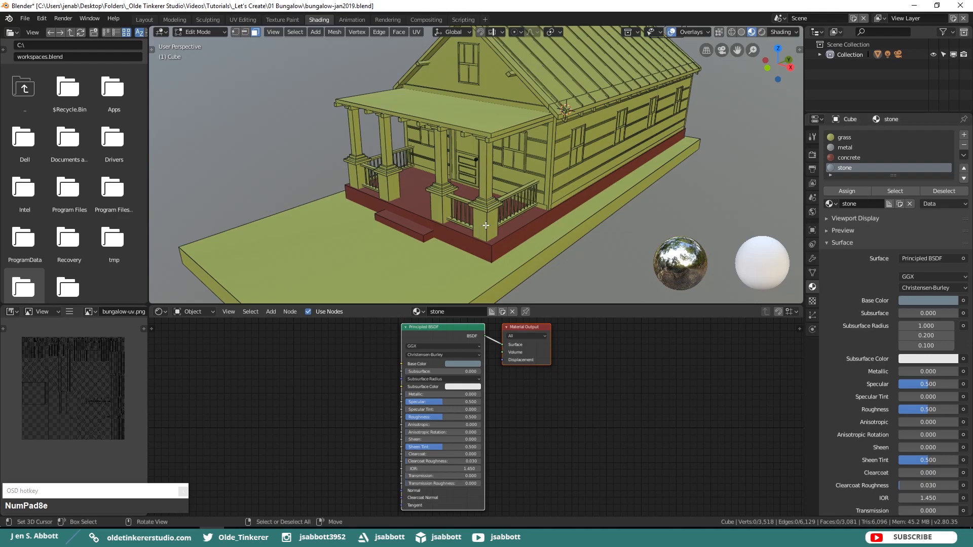
# Step: Assign the stone material to the four porch column bases and their caps, then deselect everything
pyautogui.press('l')
pyautogui.press('l')
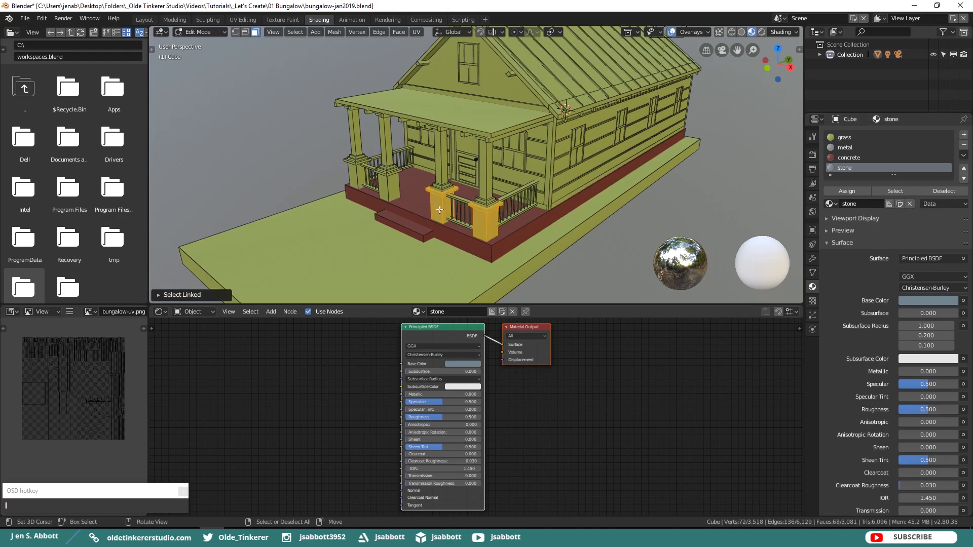
pyautogui.press('l')
pyautogui.press('l')
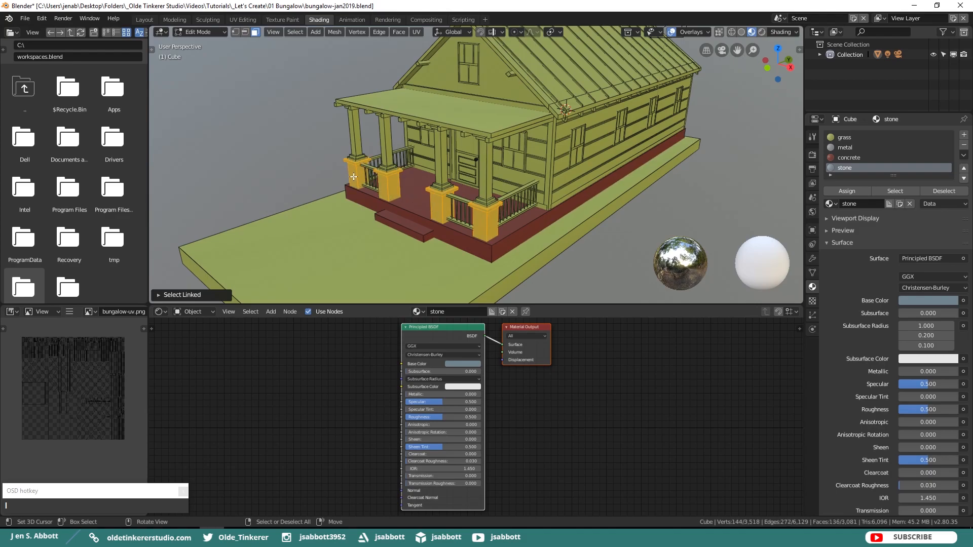
pyautogui.click(846, 191)
pyautogui.hotkey('alt', 'a')
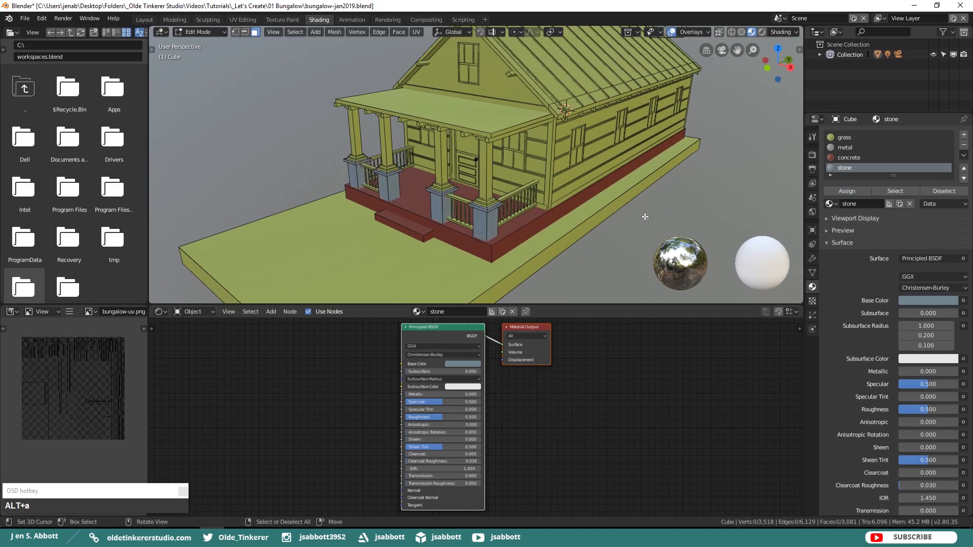
# Step: Add a fifth material slot with a new material named wood
pyautogui.click(965, 135)
pyautogui.click(865, 211)
pyautogui.doubleClick(856, 210)
pyautogui.write('wood')
pyautogui.press('Return')
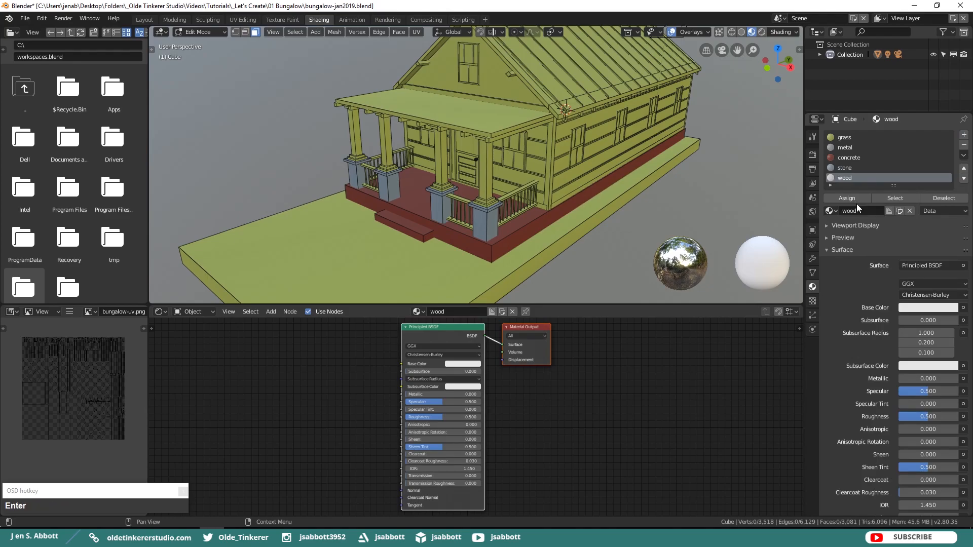
# Step: Set the wood material's base color to hex 8B5A2B
pyautogui.click(908, 308)
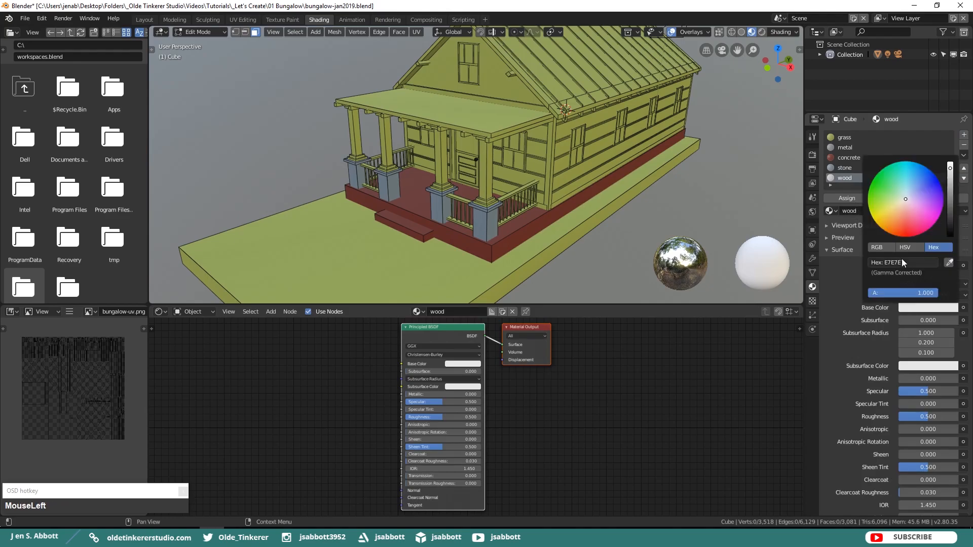
pyautogui.click(907, 260)
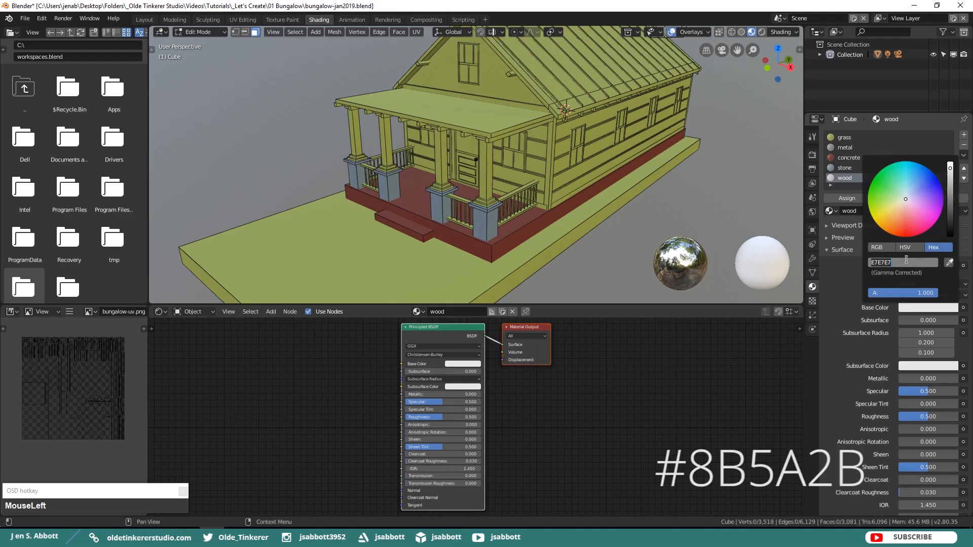
pyautogui.write('8b5a2b')
pyautogui.press('Return')
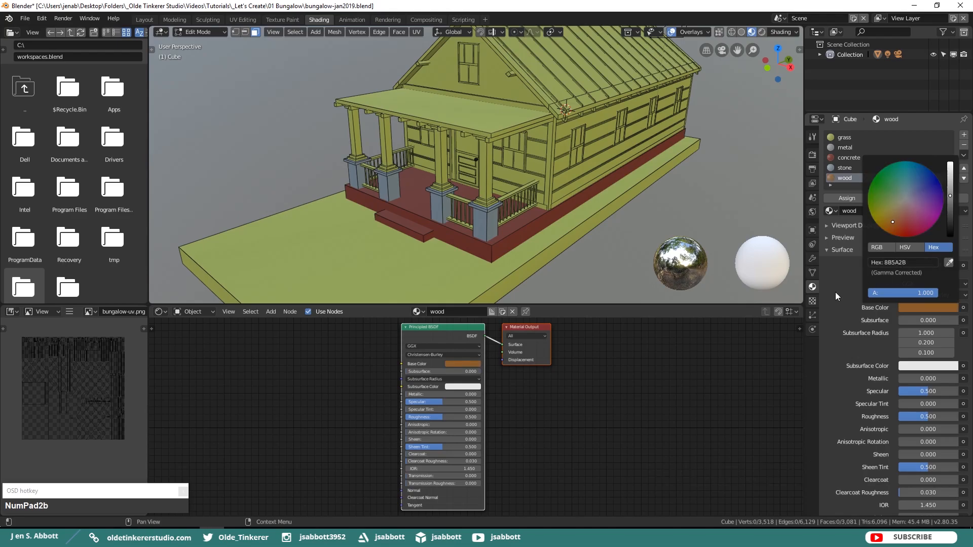
pyautogui.click(835, 292)
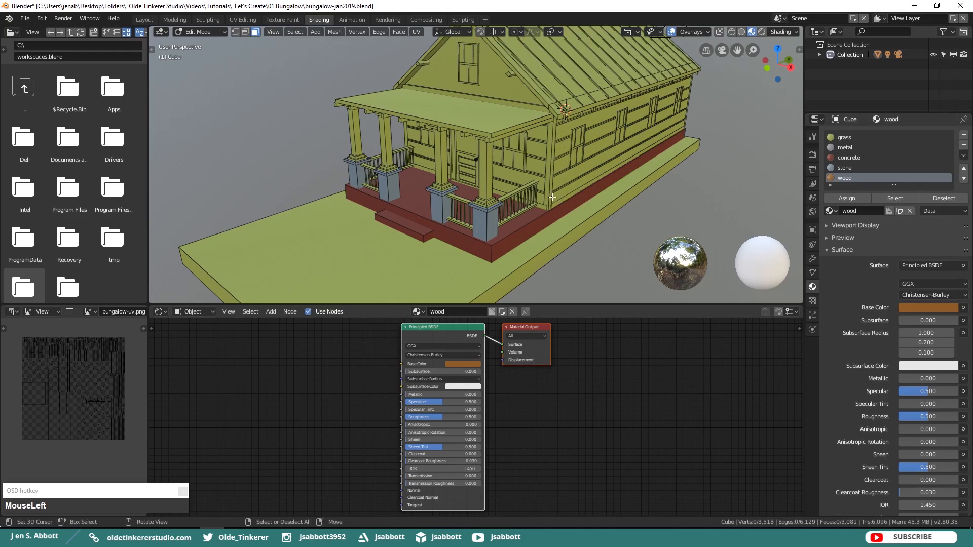
# Step: Select the corner porch column, the side railing's top rail, and the window frames and trim on the house's right side
pyautogui.scroll(6, 529, 225)
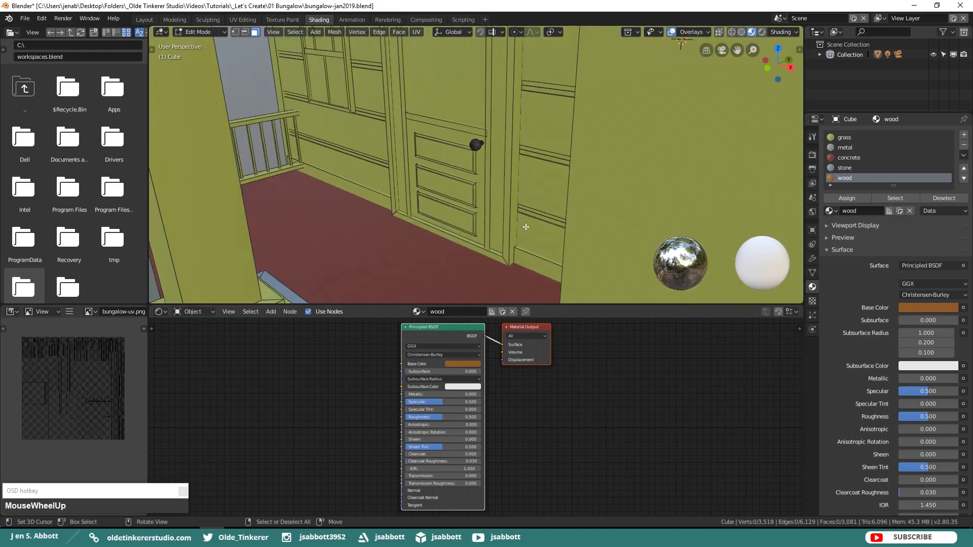
pyautogui.scroll(-4, 512, 246)
pyautogui.keyDown('shift'); pyautogui.moveTo(516, 255); pyautogui.dragTo(477, 221, button='middle'); pyautogui.keyUp('shift')
pyautogui.press('l')
pyautogui.press('l')
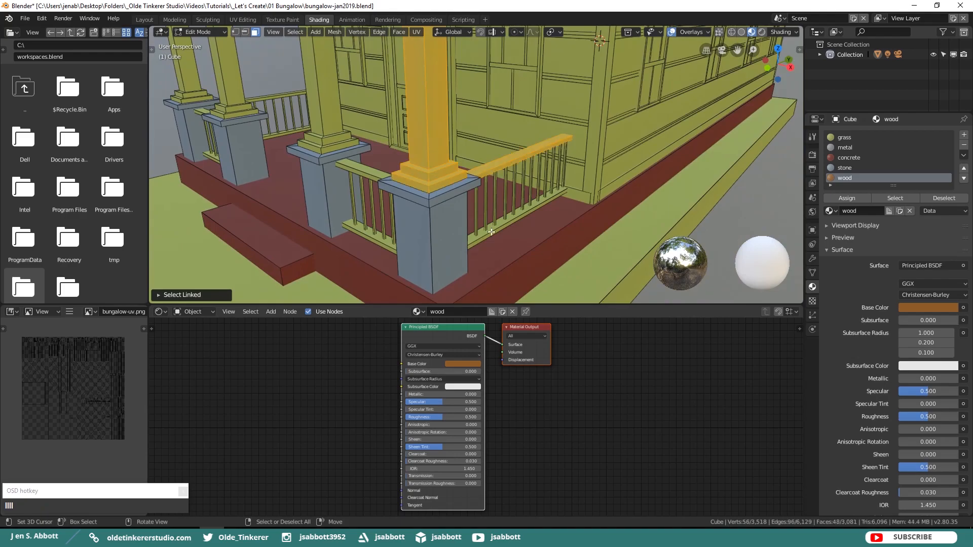
pyautogui.press('KP_3')
pyautogui.scroll(5, 497, 211)
pyautogui.press('l')
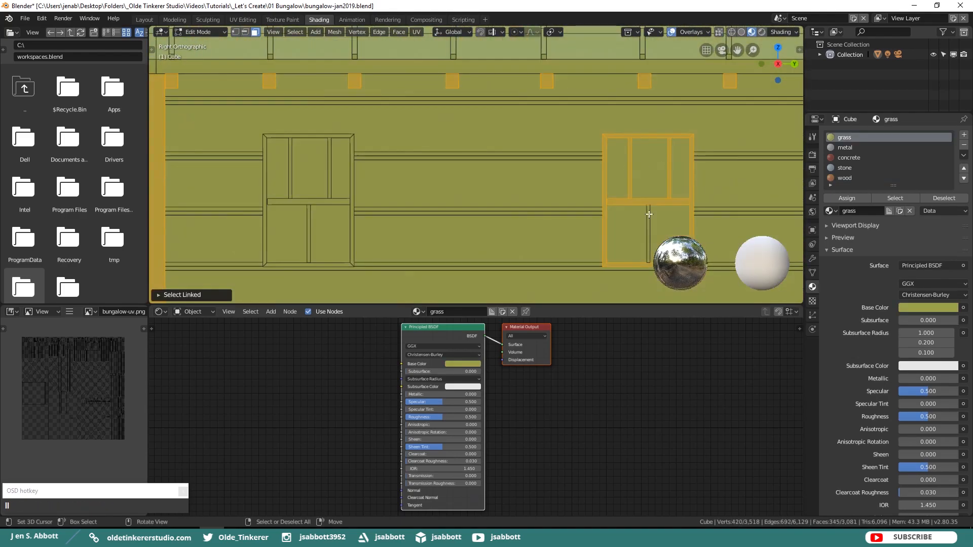
pyautogui.press('l')
pyautogui.press('l')
pyautogui.scroll(-2, 717, 197)
pyautogui.keyDown('shift'); pyautogui.moveTo(716, 198); pyautogui.dragTo(283, 148, button='middle'); pyautogui.keyUp('shift')
pyautogui.press('l')
pyautogui.press('l')
pyautogui.scroll(-3, 551, 165)
# Step: Add the window frames and wooden trim on the house's rear wall and gable to the selection
pyautogui.press('ctrl+KP_1')
pyautogui.scroll(3, 394, 116)
pyautogui.keyDown('shift'); pyautogui.moveTo(394, 116); pyautogui.dragTo(549, 157, button='middle'); pyautogui.keyUp('shift')
pyautogui.press('l')
pyautogui.press('l')
pyautogui.press('l')
pyautogui.press('l')
pyautogui.keyDown('shift'); pyautogui.moveTo(636, 50); pyautogui.dragTo(615, 162, button='middle'); pyautogui.keyUp('shift')
pyautogui.press('l')
# Step: Add the window frames on the house's left side and the remaining side trim to the selection
pyautogui.press('ctrl+KP_3')
pyautogui.keyDown('shift'); pyautogui.moveTo(456, 232); pyautogui.dragTo(686, 108, button='middle'); pyautogui.keyUp('shift')
pyautogui.press('l')
pyautogui.press('l')
pyautogui.press('l')
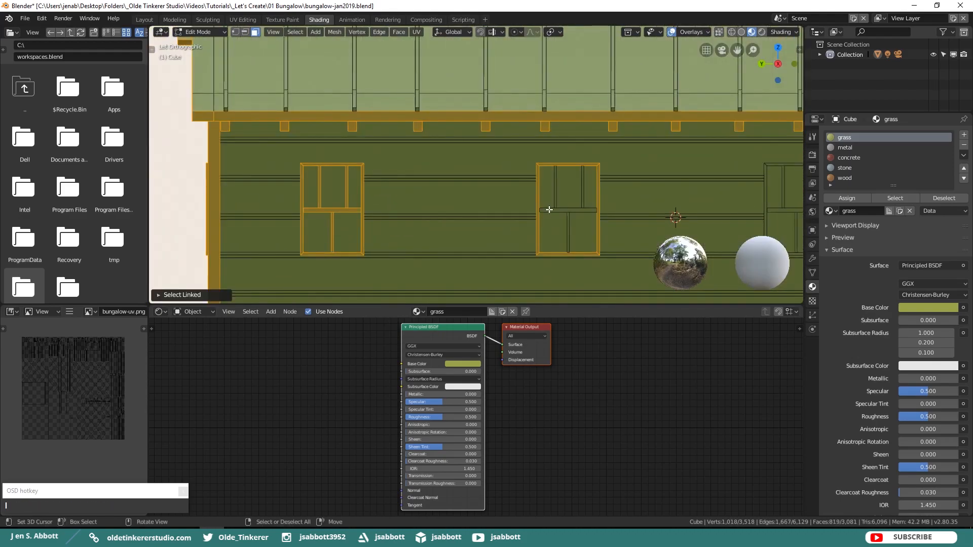
pyautogui.press('l')
pyautogui.moveTo(552, 222); pyautogui.dragTo(588, 202, button='middle')
pyautogui.press('KP_3')
pyautogui.keyDown('shift'); pyautogui.moveTo(395, 234); pyautogui.dragTo(395, 208, button='middle'); pyautogui.keyUp('shift')
pyautogui.press('l')
# Step: Add the front porch columns and the porch roof's wooden parts to the selection
pyautogui.press('KP_1')
pyautogui.keyDown('shift'); pyautogui.moveTo(711, 105); pyautogui.dragTo(658, 195, button='middle'); pyautogui.keyUp('shift')
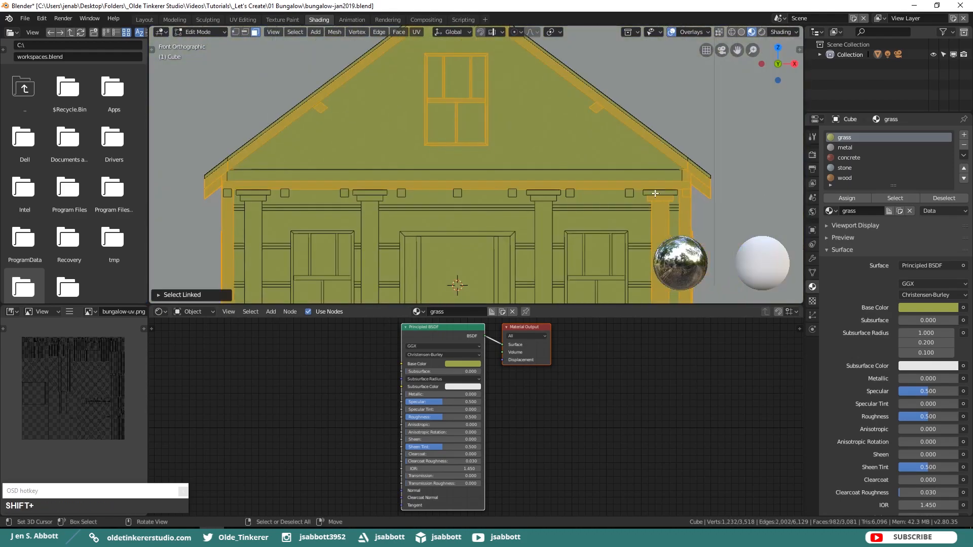
pyautogui.press('l')
pyautogui.press('l')
pyautogui.moveTo(583, 175); pyautogui.dragTo(531, 204, button='middle')
pyautogui.press('KP_1')
pyautogui.keyDown('shift'); pyautogui.moveTo(461, 284); pyautogui.dragTo(471, 113, button='middle'); pyautogui.keyUp('shift')
pyautogui.scroll(1, 471, 127)
pyautogui.press('l')
pyautogui.press('l')
# Step: Add the side porch railing's rails and balusters to the selection, working from the left side view
pyautogui.press('ctrl+KP_3')
pyautogui.keyDown('shift'); pyautogui.moveTo(709, 185); pyautogui.dragTo(545, 223, button='middle'); pyautogui.keyUp('shift')
pyautogui.press('l')
pyautogui.press('l')
pyautogui.press('l')
pyautogui.press('l')
pyautogui.press('l')
pyautogui.press('l')
pyautogui.press('l')
pyautogui.press('l')
pyautogui.press('l')
pyautogui.press('l')
pyautogui.press('l')
pyautogui.press('l')
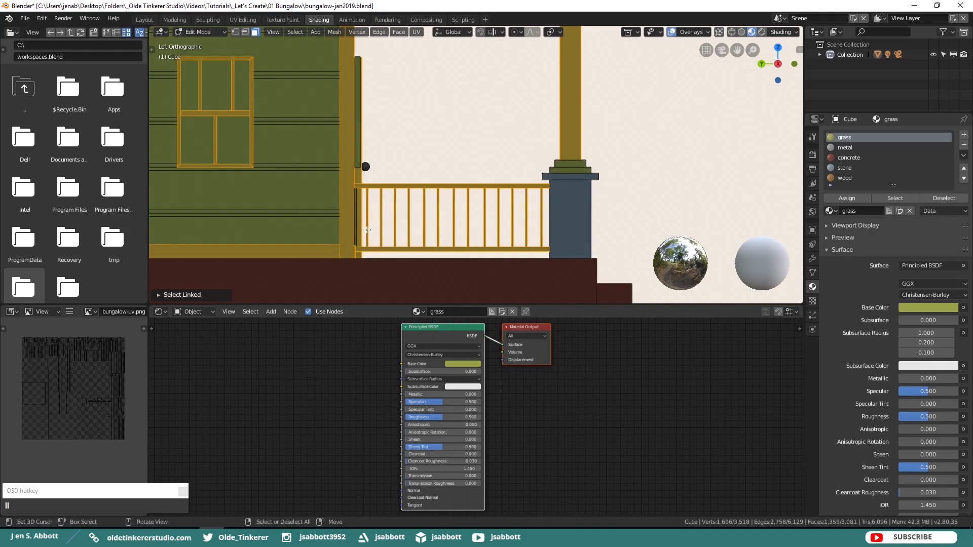
# Step: Add the front railings, door trim and front window frames to the selection, assign the wood material to everything selected, then deselect all
pyautogui.press('KP_1')
pyautogui.press('l')
pyautogui.press('l')
pyautogui.press('l')
pyautogui.press('l')
pyautogui.press('l')
pyautogui.press('l')
pyautogui.press('l')
pyautogui.press('l')
pyautogui.press('l')
pyautogui.press('l')
pyautogui.press('l')
pyautogui.press('l')
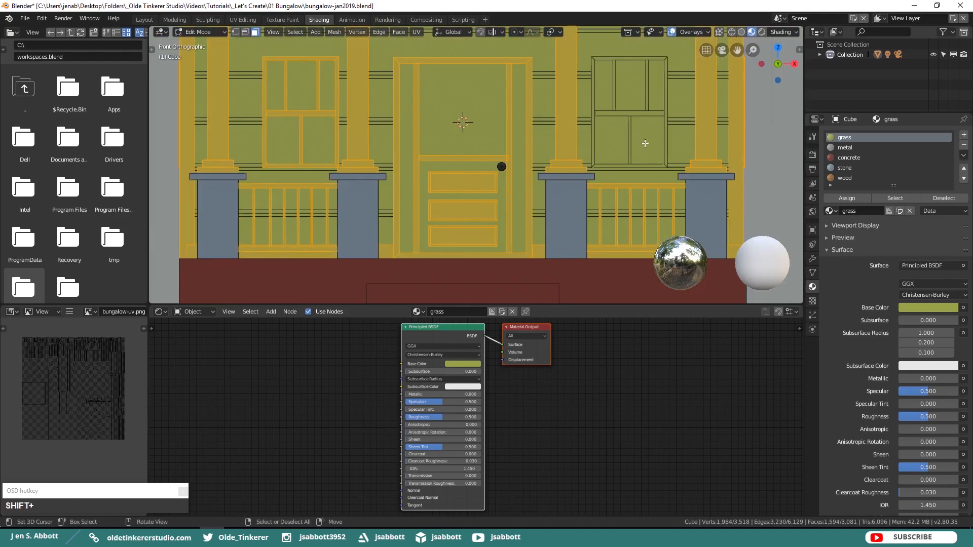
pyautogui.keyDown('shift'); pyautogui.rightClick(644, 144); pyautogui.keyUp('shift')
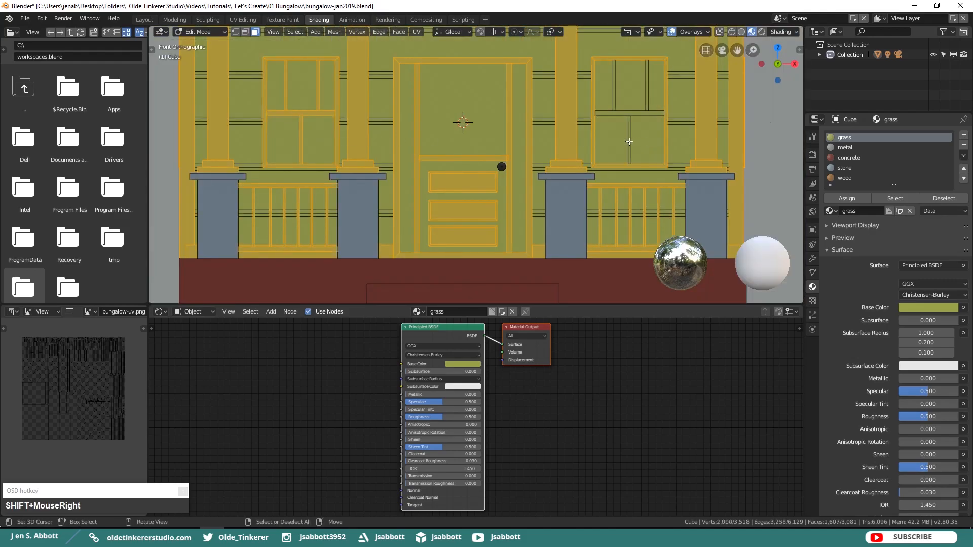
pyautogui.press('l')
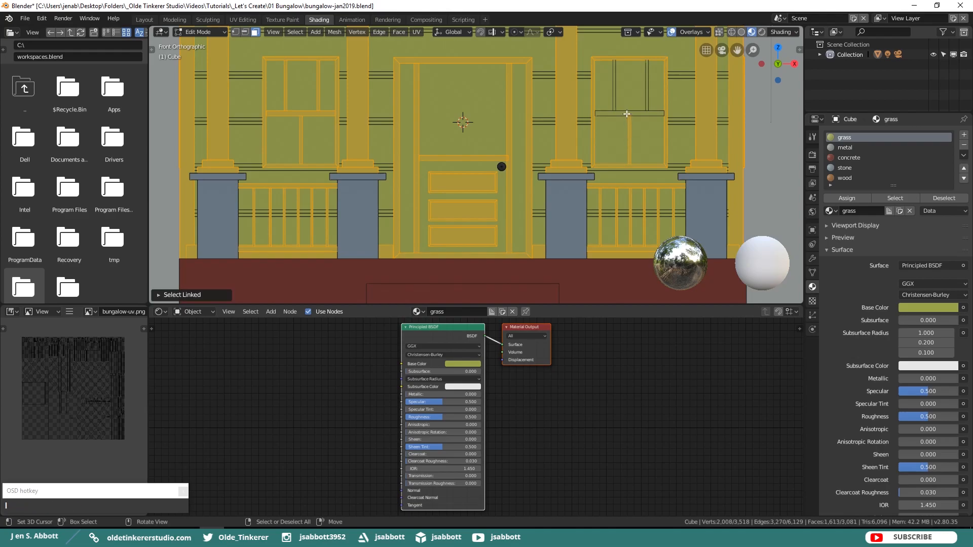
pyautogui.press('l')
pyautogui.press('l')
pyautogui.press('l')
pyautogui.click(847, 178)
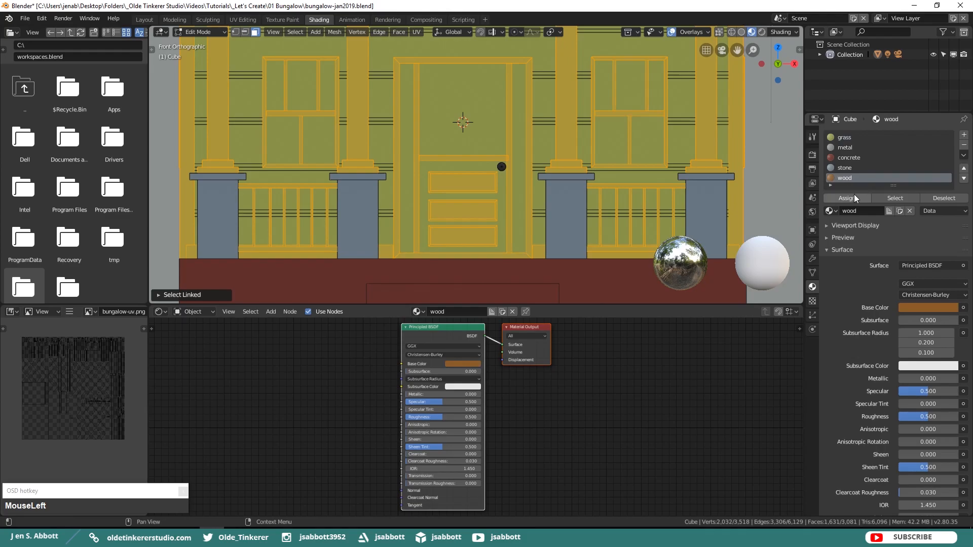
pyautogui.click(849, 198)
pyautogui.hotkey('alt', 'a')
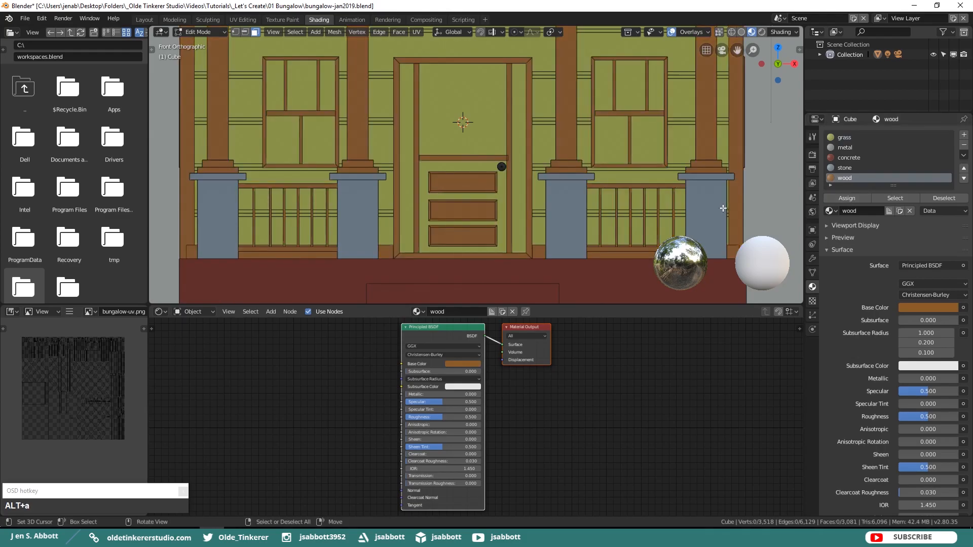
# Step: Add a sixth material slot with a new material named shiplap
pyautogui.scroll(-4, 666, 193)
pyautogui.moveTo(669, 132); pyautogui.dragTo(624, 146, button='middle')
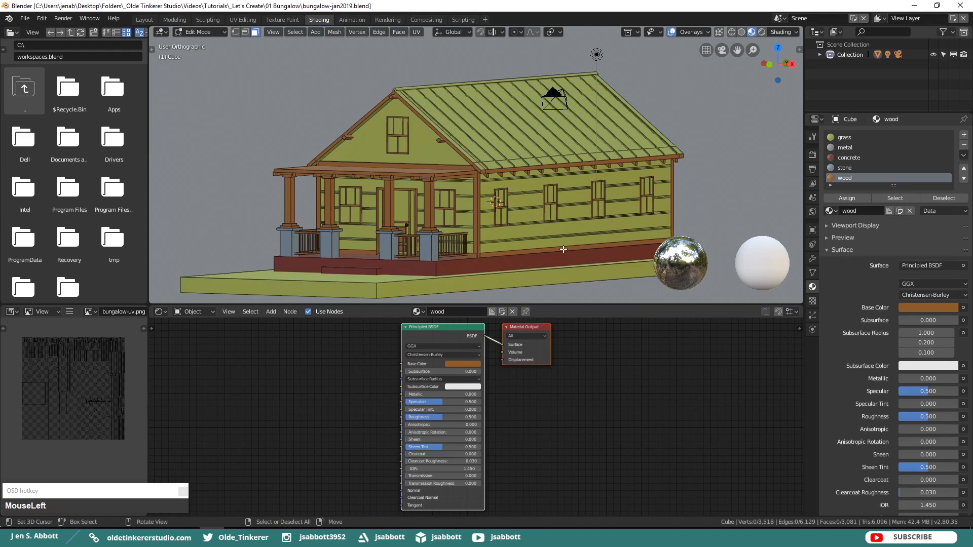
pyautogui.click(964, 135)
pyautogui.click(868, 212)
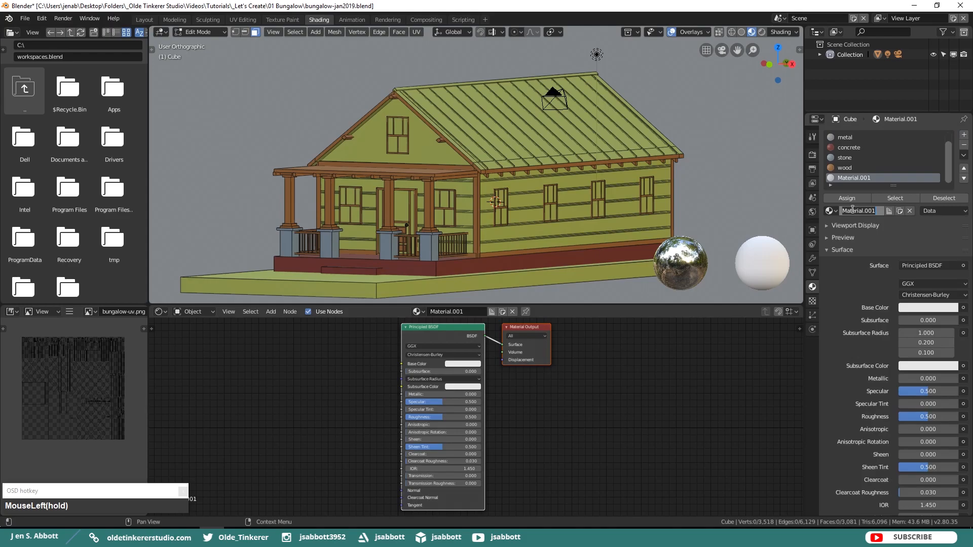
pyautogui.write('shiplap')
pyautogui.press('Return')
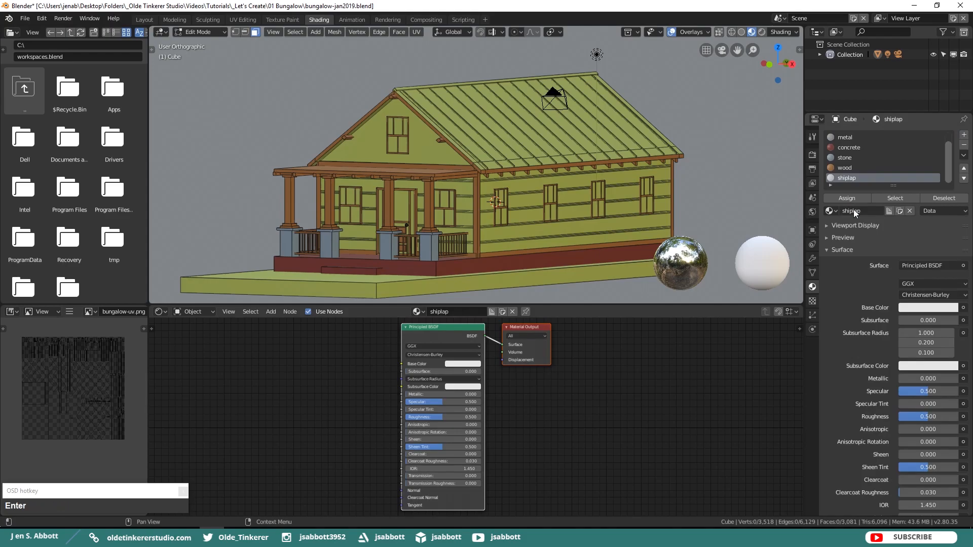
# Step: Set the shiplap material's base color to hex E7D387
pyautogui.click(925, 311)
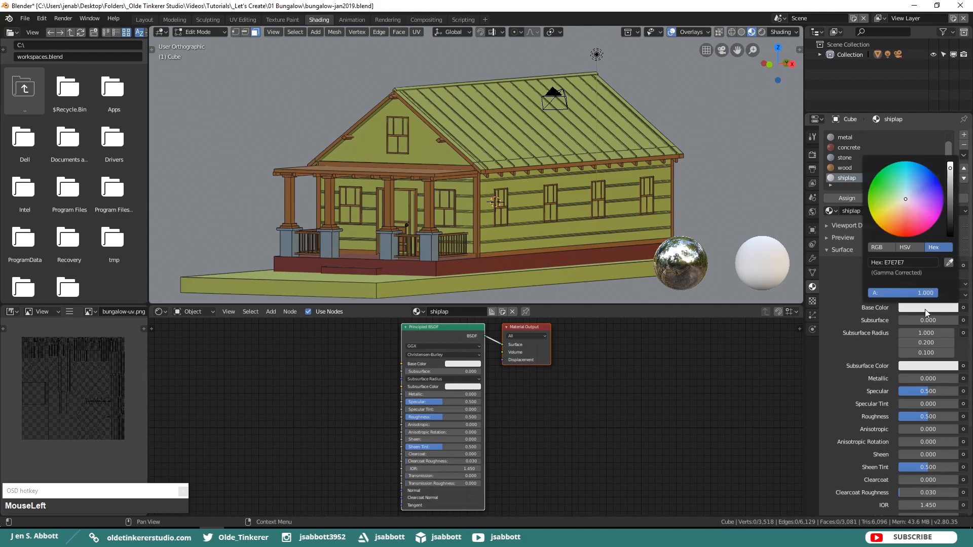
pyautogui.click(916, 264)
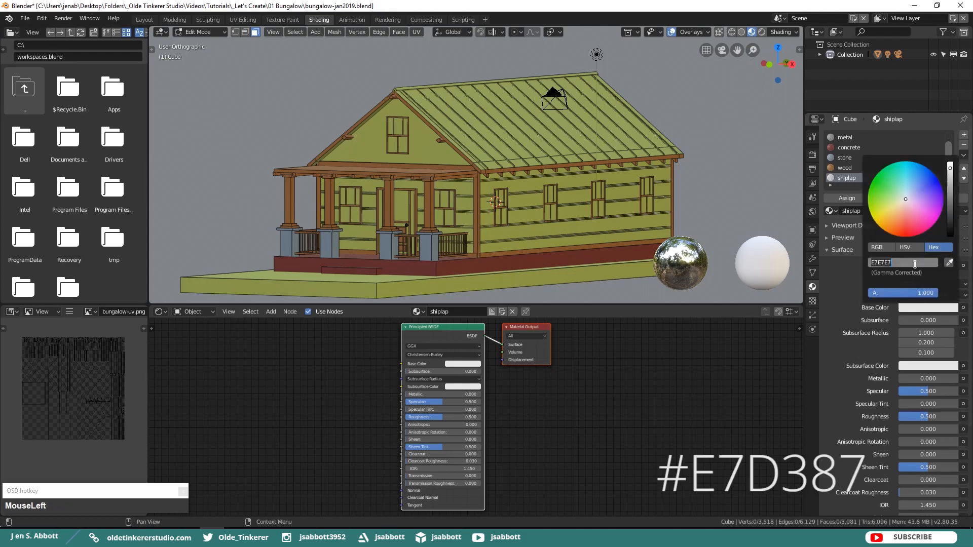
pyautogui.write('e7d387')
pyautogui.press('Return')
pyautogui.click(841, 296)
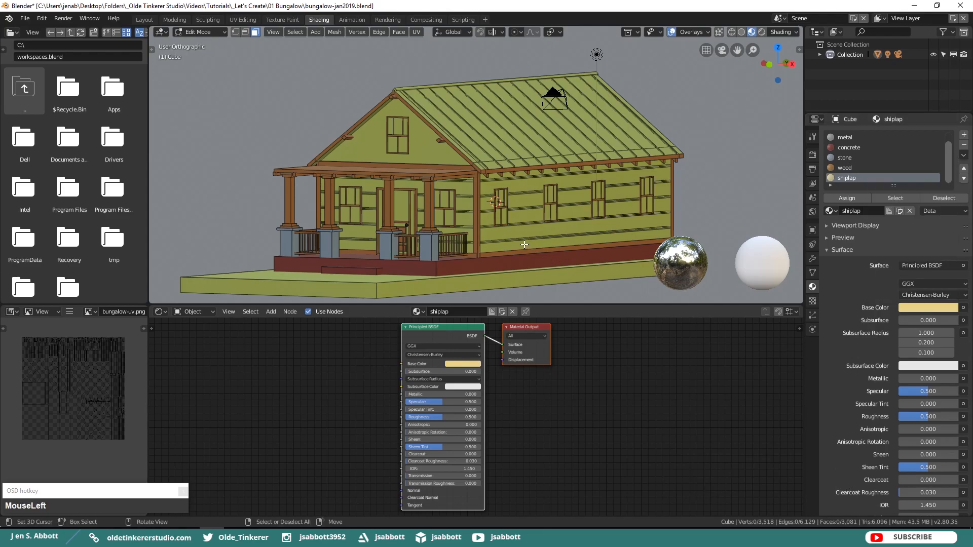
# Step: Select all the siding boards on the house's right and front walls
pyautogui.press('l')
pyautogui.press('l')
pyautogui.press('l')
pyautogui.press('l')
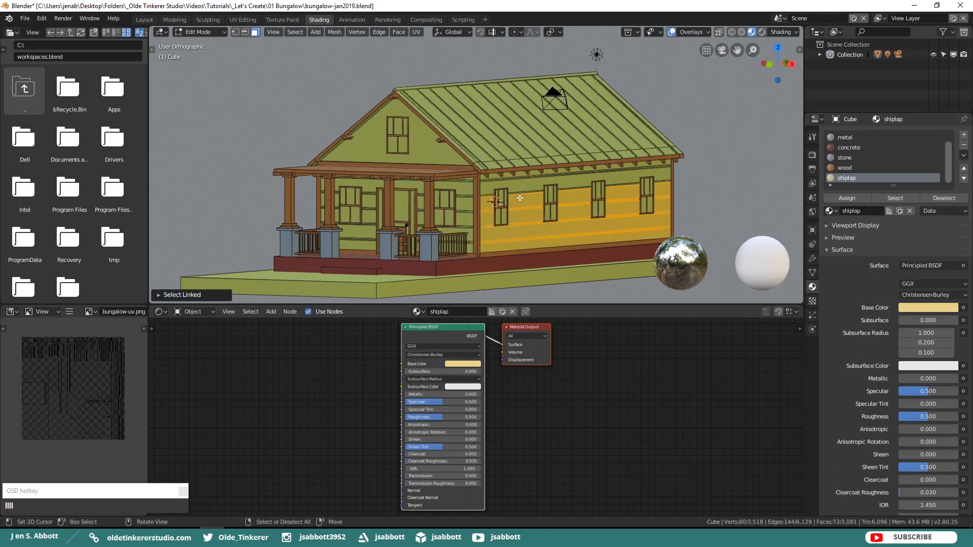
pyautogui.press('l')
pyautogui.press('l')
pyautogui.press('l')
pyautogui.press('l')
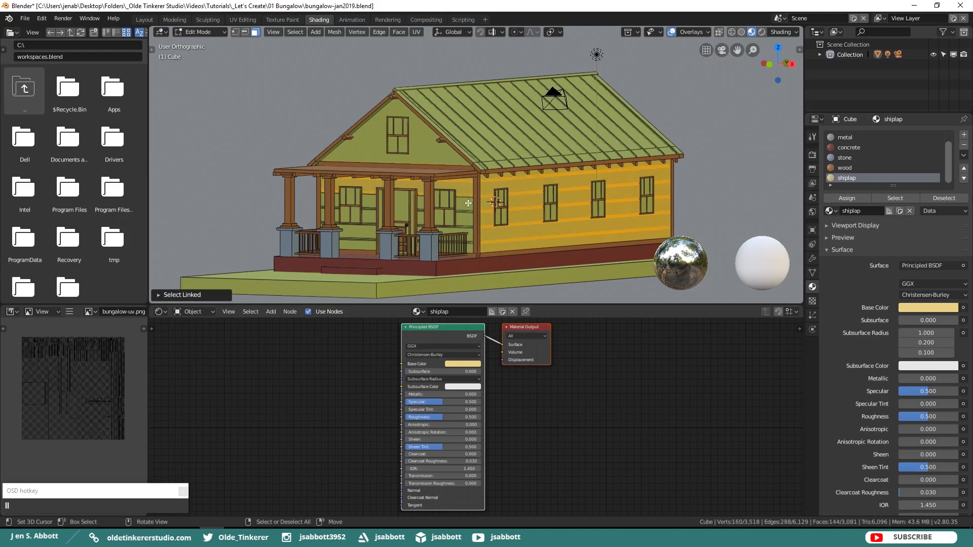
pyautogui.press('l')
pyautogui.press('l')
pyautogui.press('l')
# Step: Add the rear and left wall siding boards to the selection, assign the shiplap material to everything selected, then deselect all
pyautogui.moveTo(468, 202); pyautogui.dragTo(532, 176, button='middle')
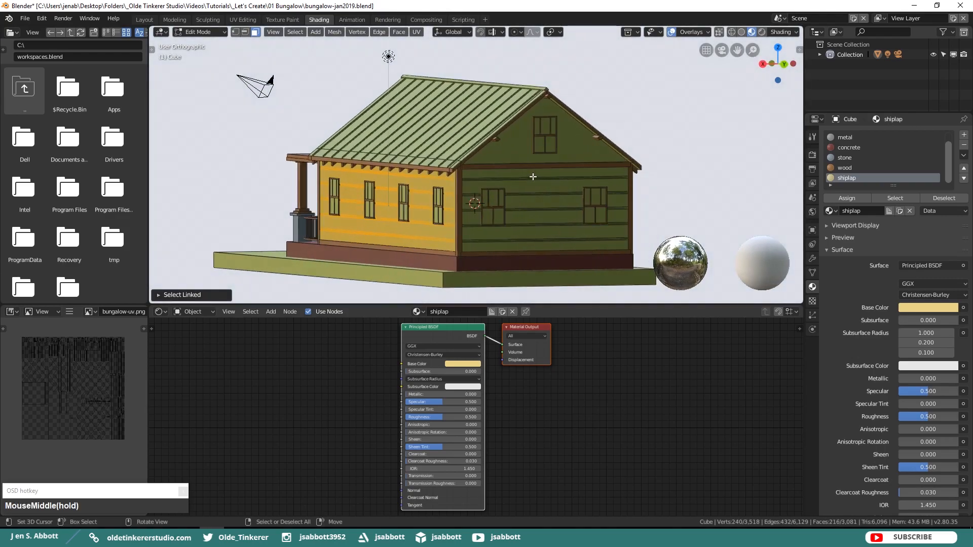
pyautogui.press('l')
pyautogui.press('l')
pyautogui.press('l')
pyautogui.press('l')
pyautogui.press('l')
pyautogui.press('l')
pyautogui.moveTo(537, 239); pyautogui.dragTo(436, 197, button='middle')
pyautogui.press('l')
pyautogui.press('l')
pyautogui.press('l')
pyautogui.press('l')
pyautogui.press('l')
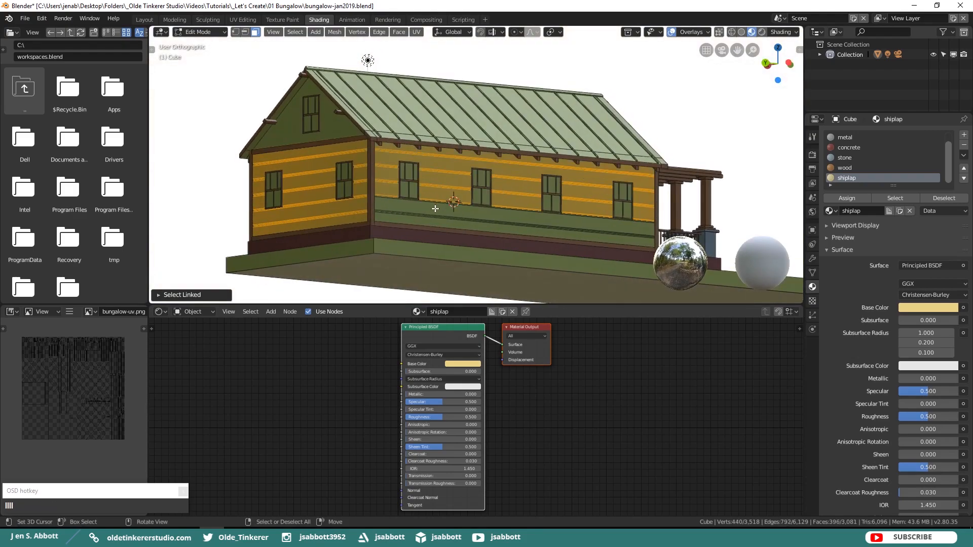
pyautogui.press('l')
pyautogui.press('l')
pyautogui.click(853, 199)
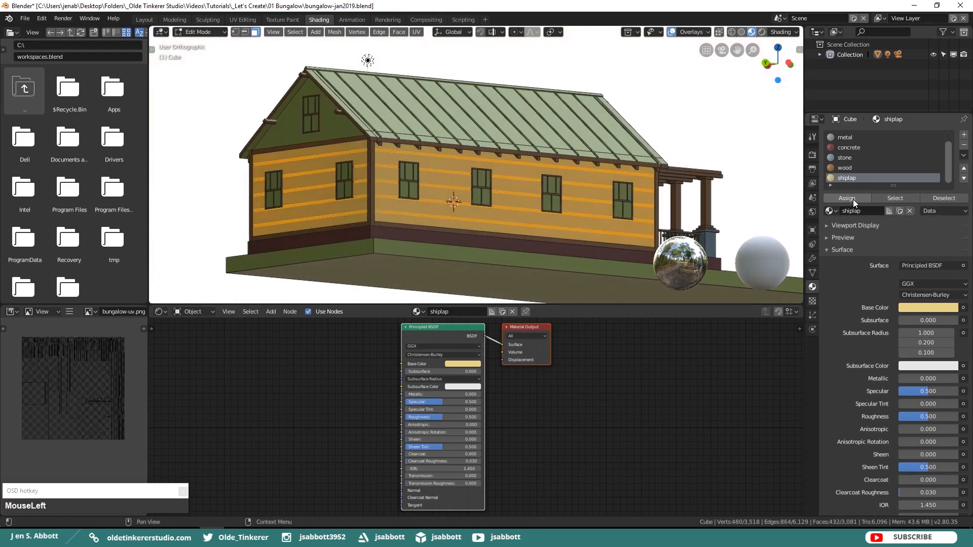
pyautogui.hotkey('alt', 'a')
pyautogui.moveTo(728, 146); pyautogui.dragTo(507, 159, button='middle')
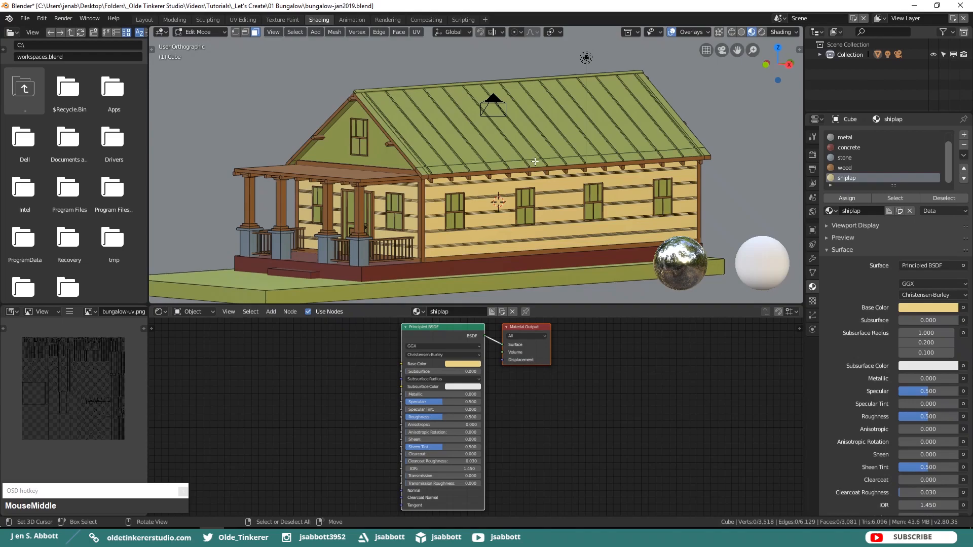
# Step: Add a seventh material slot with a new material named stucco
pyautogui.click(963, 135)
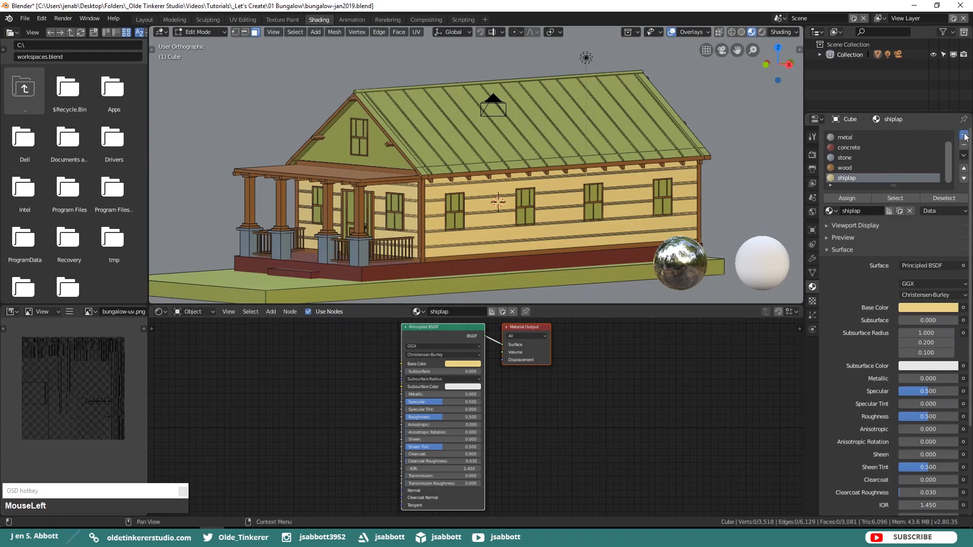
pyautogui.click(879, 211)
pyautogui.click(853, 209)
pyautogui.write('stucco')
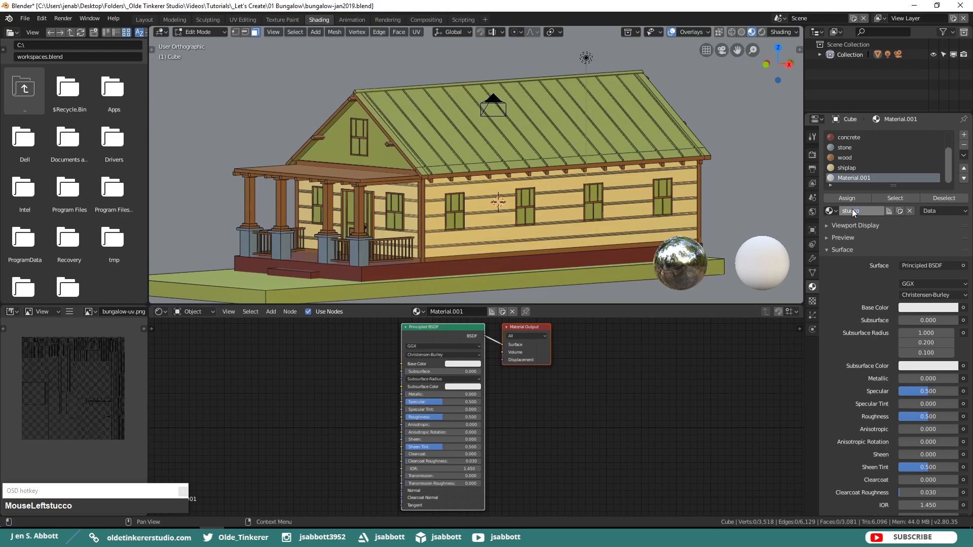
pyautogui.press('Return')
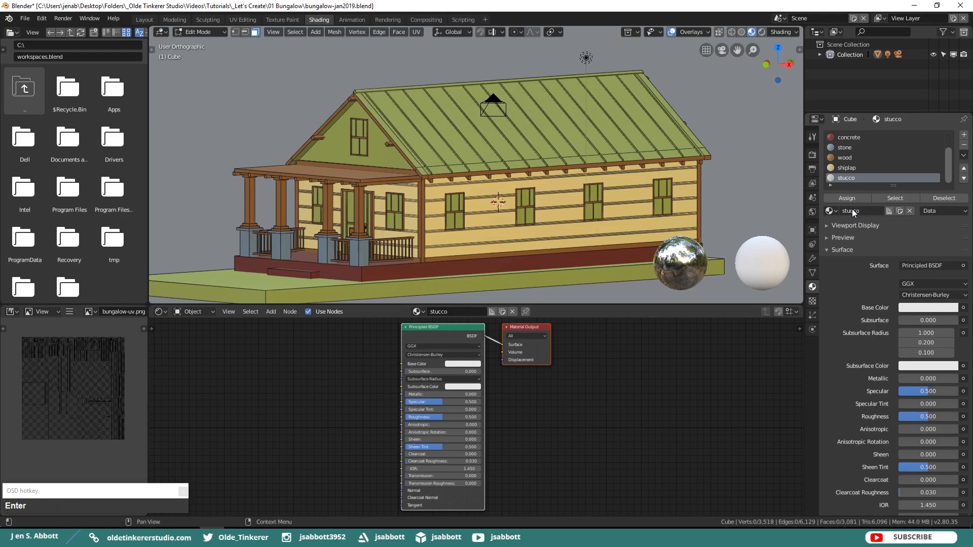
# Step: Set the stucco material's base color to hex E7E2D1
pyautogui.click(923, 309)
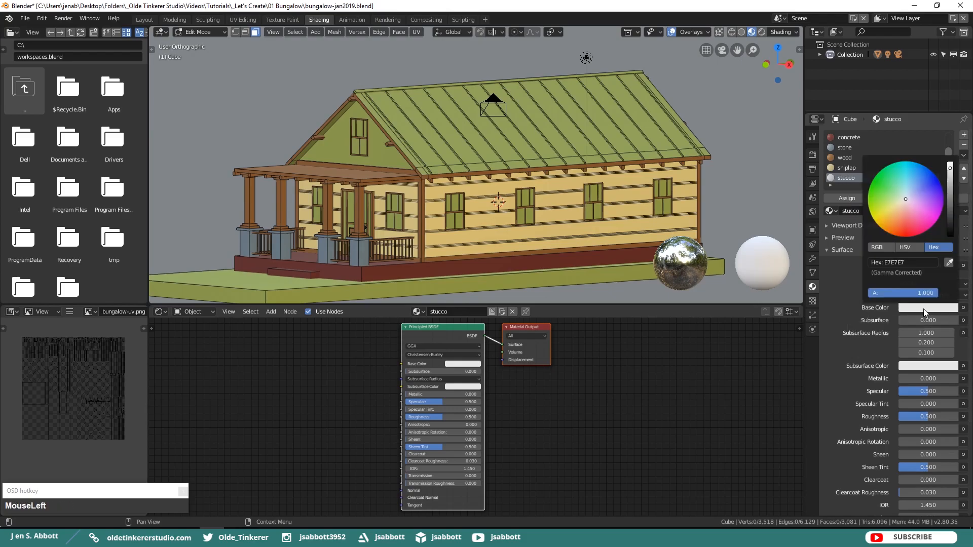
pyautogui.click(909, 263)
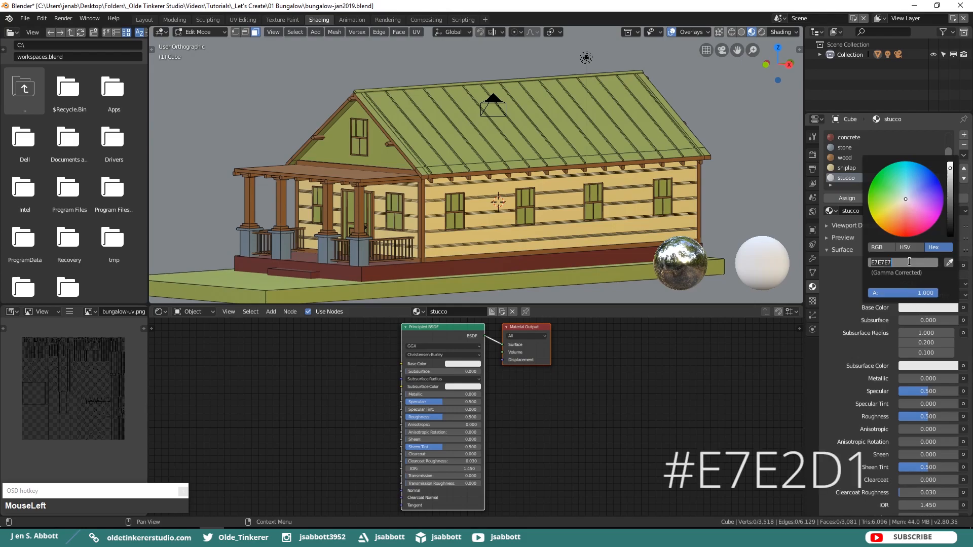
pyautogui.write('e7e2s')
pyautogui.press('BackSpace')
pyautogui.write('d1')
pyautogui.press('Return')
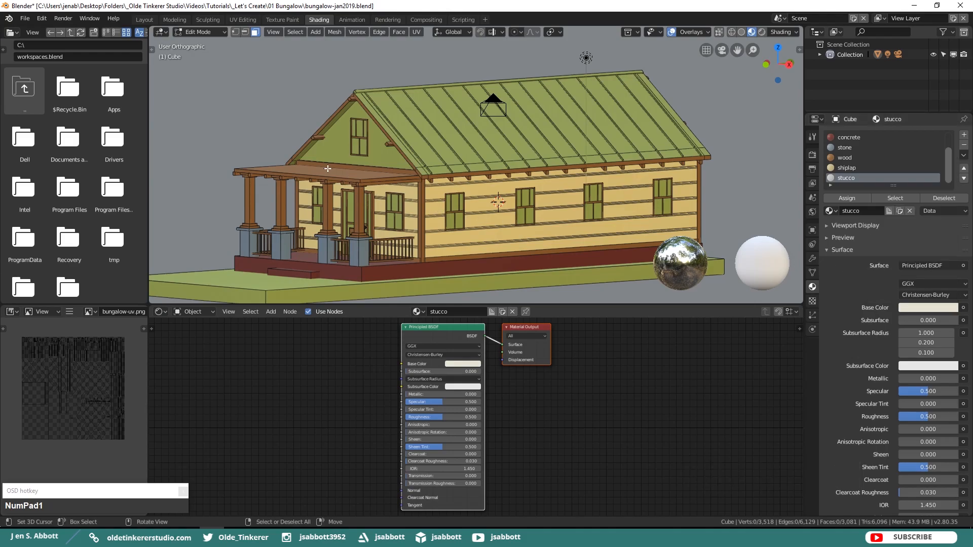
# Step: Select the front and rear gable wall faces and assign the stucco material to them
pyautogui.rightClick(376, 152)
pyautogui.moveTo(647, 153); pyautogui.dragTo(631, 161, button='middle')
pyautogui.keyDown('shift'); pyautogui.rightClick(631, 161); pyautogui.keyUp('shift')
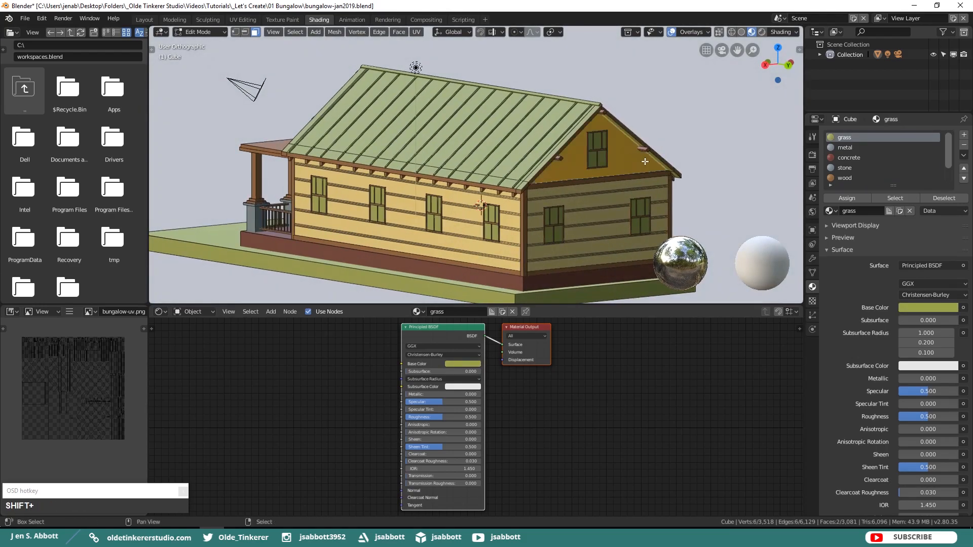
pyautogui.scroll(-2, 856, 168)
pyautogui.click(855, 177)
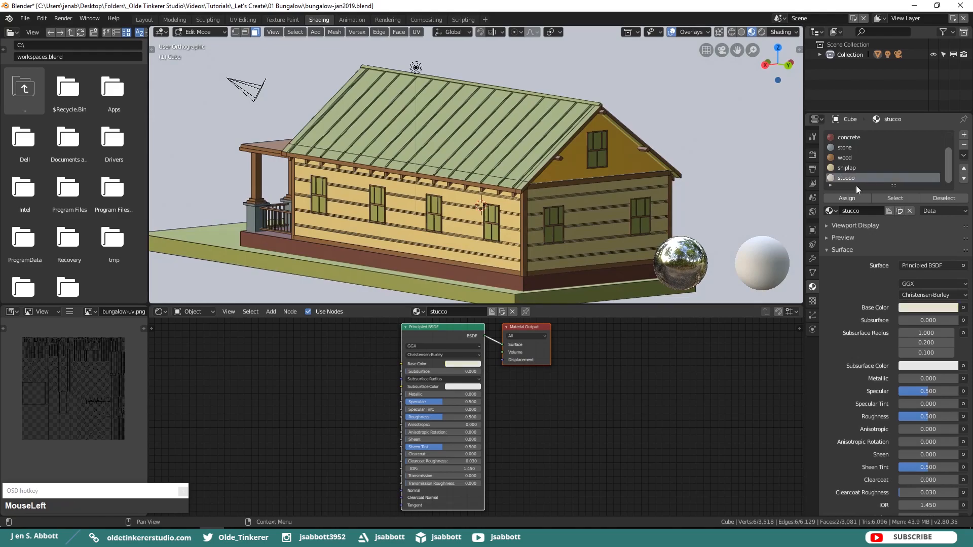
pyautogui.click(853, 198)
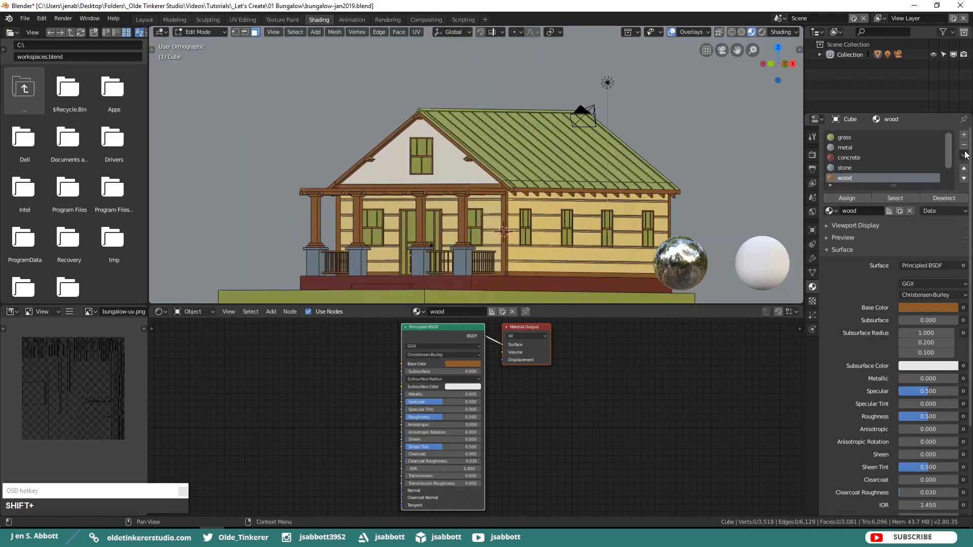
# Step: Add another material slot with a new material named window
pyautogui.click(964, 135)
pyautogui.click(867, 211)
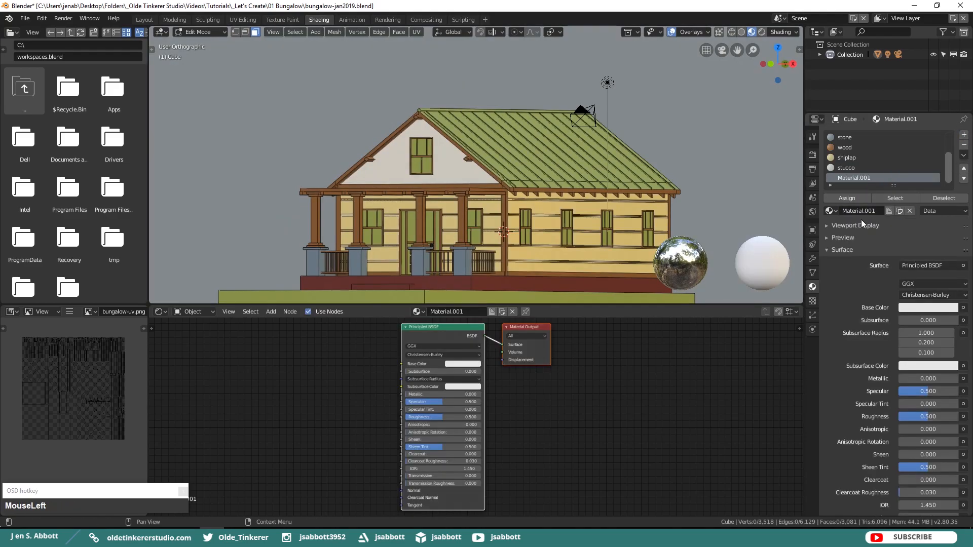
pyautogui.doubleClick(856, 211)
pyautogui.write('window')
pyautogui.press('Return')
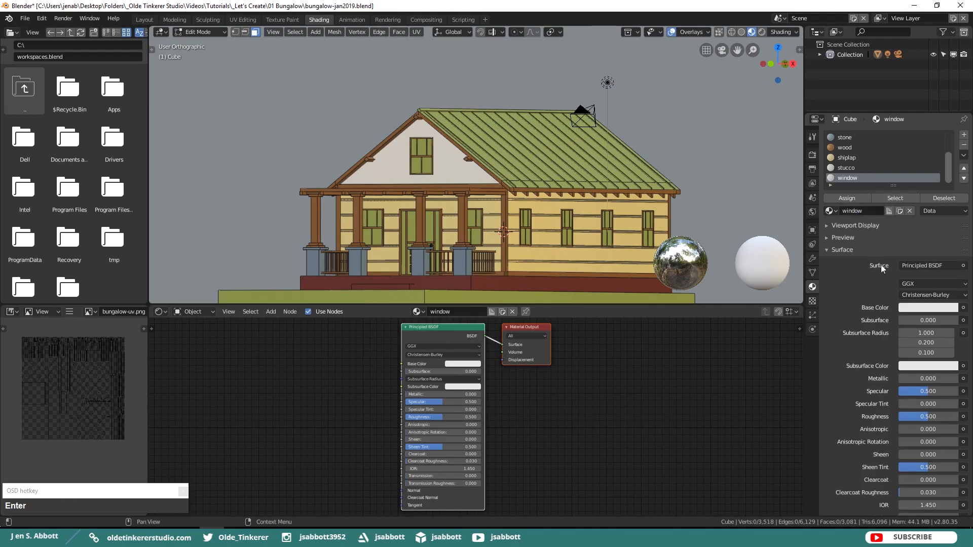
# Step: Set the window material's base color to hex CDDEE7
pyautogui.click(913, 309)
pyautogui.click(907, 262)
pyautogui.write('cddee7')
pyautogui.press('Return')
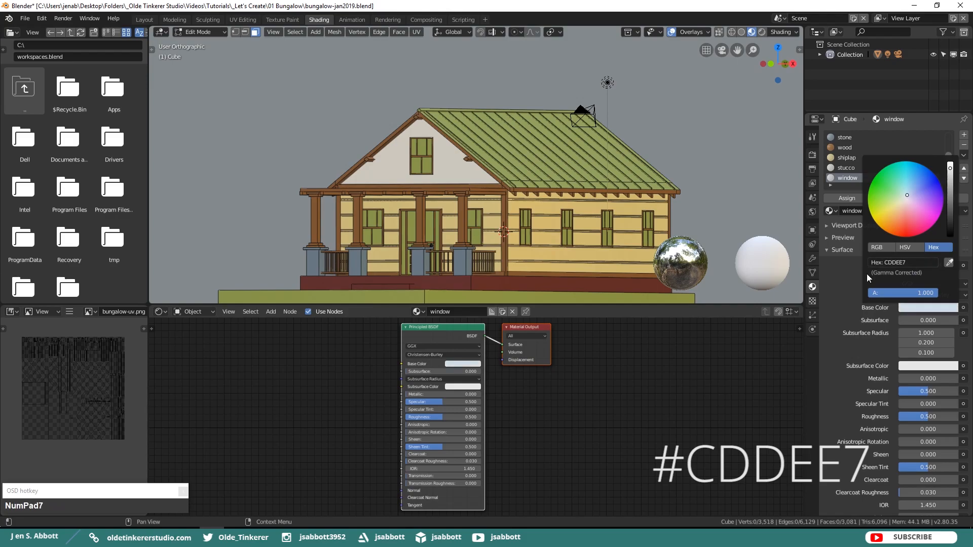
# Step: Select the glass faces of the front windows, front door, front gable window and all four right wall windows
pyautogui.click(472, 254)
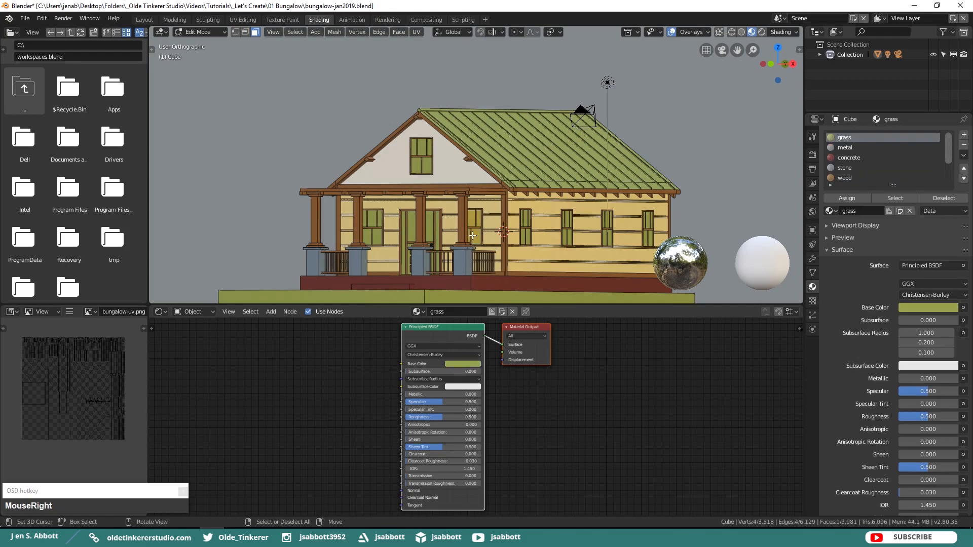
pyautogui.keyDown('shift'); pyautogui.click(430, 226); pyautogui.keyUp('shift')
pyautogui.keyDown('shift'); pyautogui.click(377, 234); pyautogui.keyUp('shift')
pyautogui.keyDown('shift'); pyautogui.click(426, 152); pyautogui.keyUp('shift')
pyautogui.keyDown('shift'); pyautogui.click(525, 236); pyautogui.keyUp('shift')
pyautogui.keyDown('shift'); pyautogui.click(573, 238); pyautogui.keyUp('shift')
pyautogui.keyDown('shift'); pyautogui.rightClick(606, 237); pyautogui.keyUp('shift')
pyautogui.keyDown('shift'); pyautogui.rightClick(648, 237); pyautogui.keyUp('shift')
# Step: Add the glass faces of the rear gable window, rear wall windows and left wall windows to the selection
pyautogui.moveTo(648, 237); pyautogui.dragTo(494, 222, button='middle')
pyautogui.keyDown('shift'); pyautogui.click(400, 172); pyautogui.keyUp('shift')
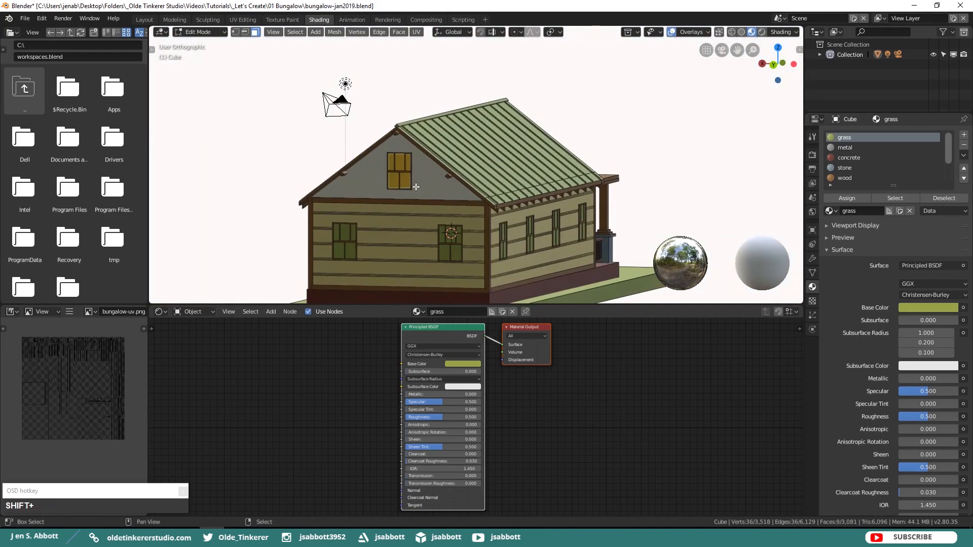
pyautogui.keyDown('shift'); pyautogui.click(451, 243); pyautogui.keyUp('shift')
pyautogui.keyDown('shift'); pyautogui.click(347, 241); pyautogui.keyUp('shift')
pyautogui.moveTo(347, 242); pyautogui.dragTo(452, 248, button='middle')
pyautogui.keyDown('shift'); pyautogui.click(436, 241); pyautogui.keyUp('shift')
pyautogui.keyDown('shift'); pyautogui.click(489, 239); pyautogui.keyUp('shift')
pyautogui.keyDown('shift'); pyautogui.click(546, 240); pyautogui.keyUp('shift')
pyautogui.keyDown('shift'); pyautogui.click(604, 235); pyautogui.keyUp('shift')
# Step: Assign the window material to the selected glass faces, then deselect everything
pyautogui.moveTo(603, 235); pyautogui.dragTo(791, 200, button='middle')
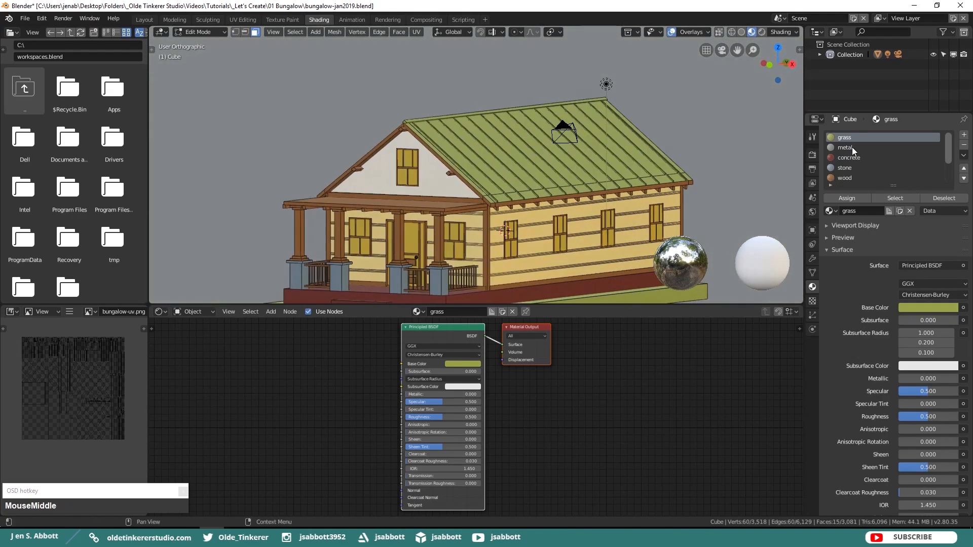
pyautogui.scroll(-3, 852, 152)
pyautogui.click(849, 179)
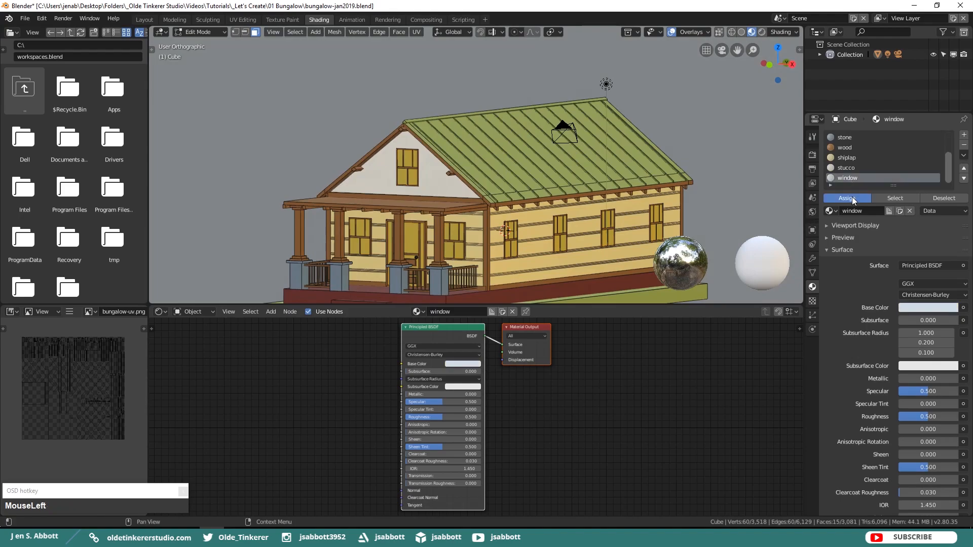
pyautogui.hotkey('alt', 'a')
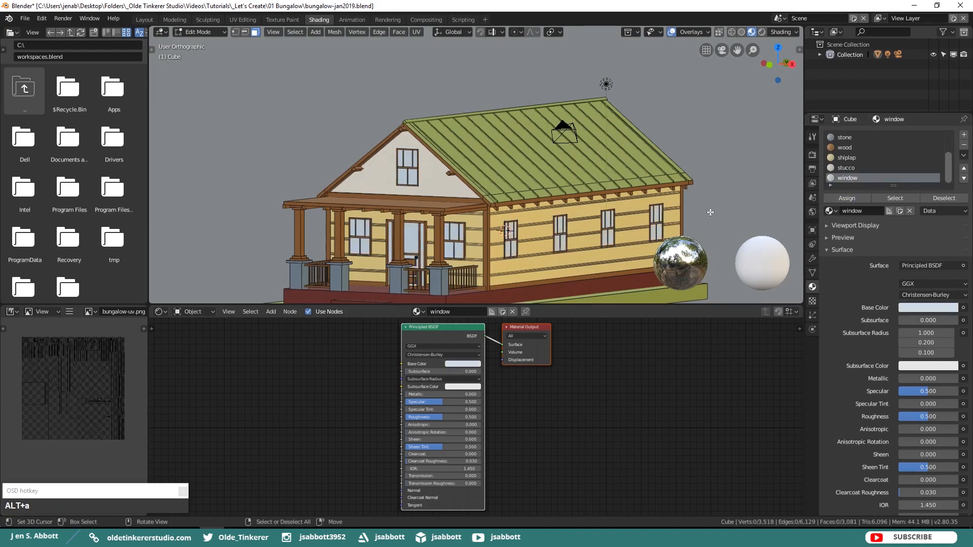
# Step: Add another material slot with a new material named roof
pyautogui.click(964, 135)
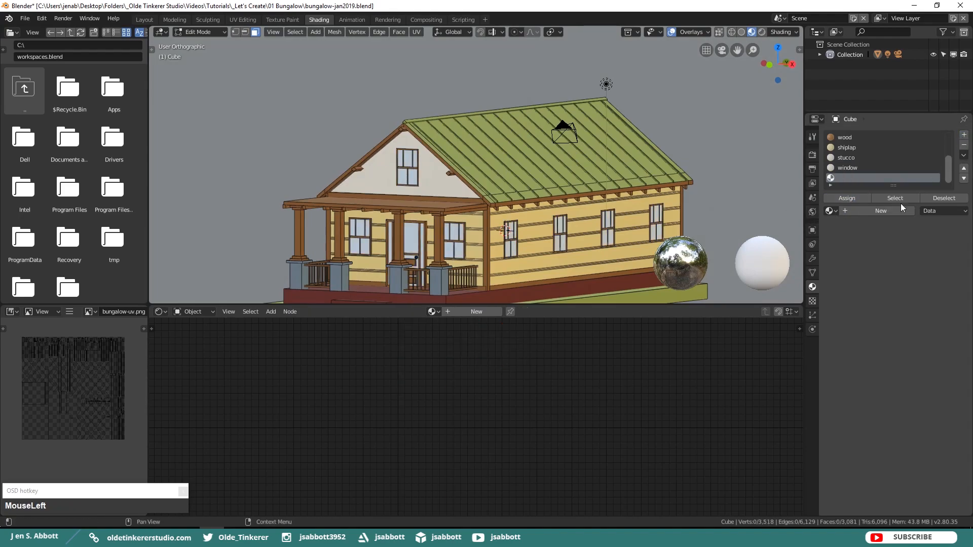
pyautogui.click(876, 211)
pyautogui.click(856, 210)
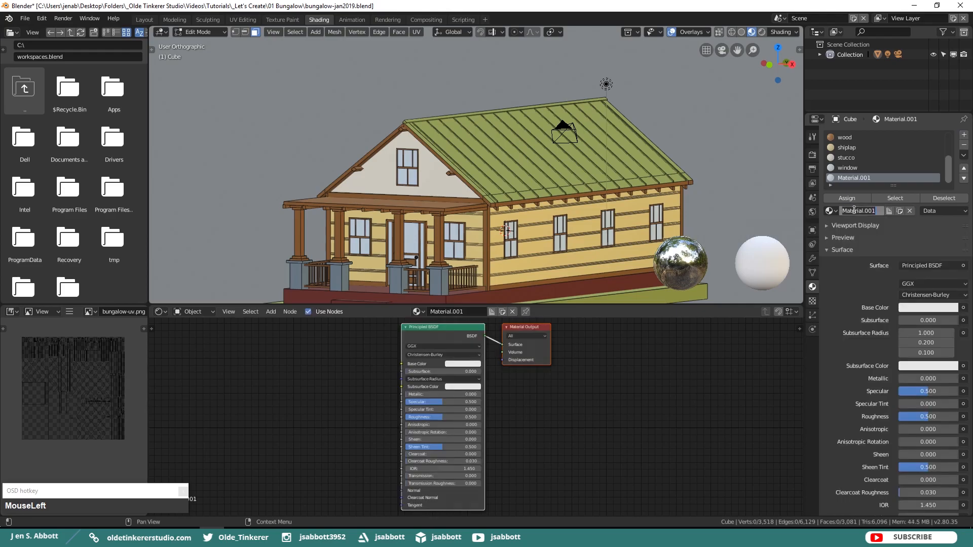
pyautogui.write('roof')
pyautogui.press('Return')
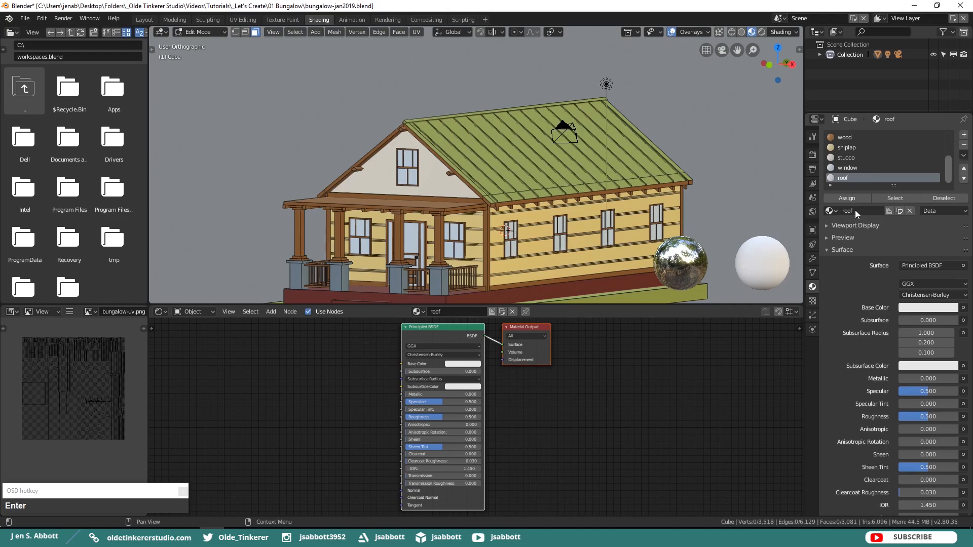
# Step: Set the roof material's base color to hex B6444B
pyautogui.click(923, 307)
pyautogui.click(914, 262)
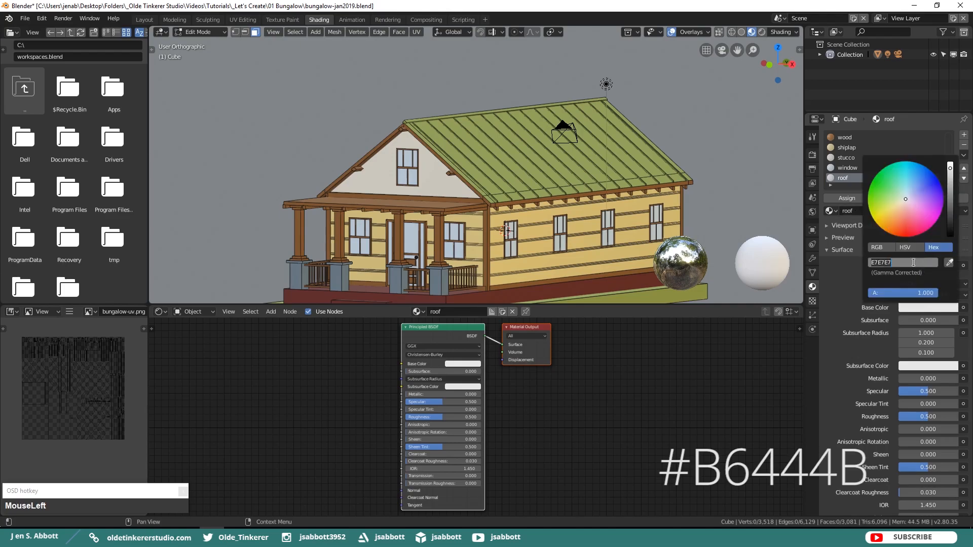
pyautogui.write('b6444b')
pyautogui.press('Return')
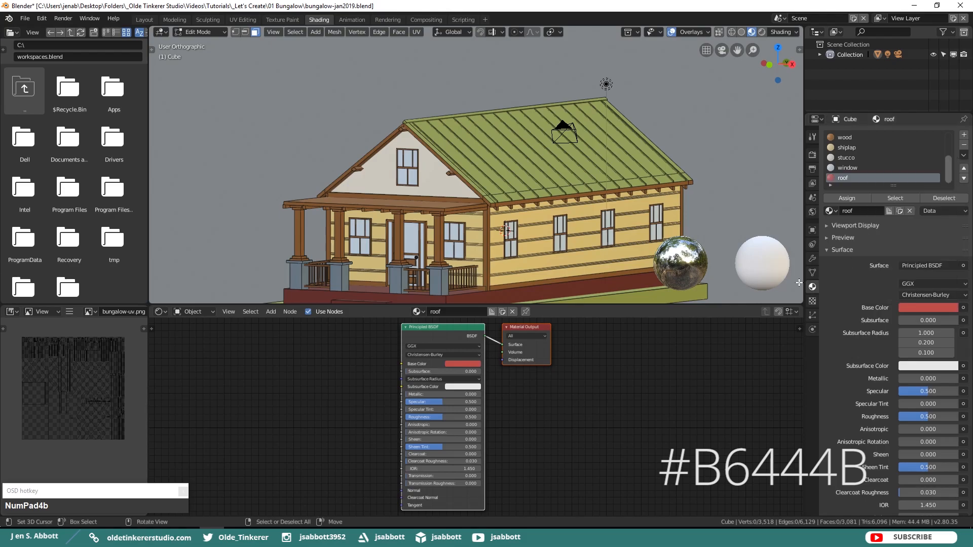
# Step: Select the roof faces on the right slope, including the narrow edge faces at both ends
pyautogui.moveTo(536, 187); pyautogui.dragTo(604, 198, button='middle')
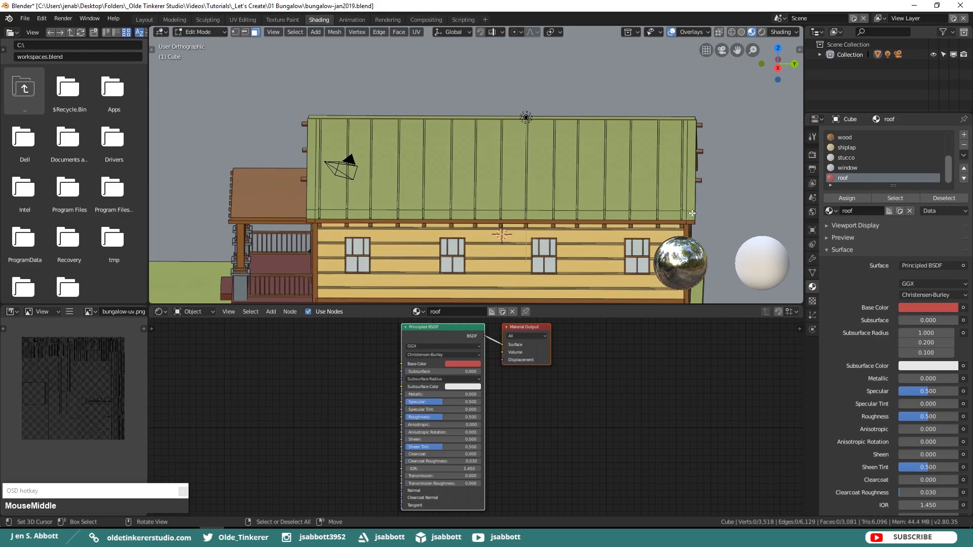
pyautogui.click(692, 213)
pyautogui.keyDown('shift'); pyautogui.click(692, 197); pyautogui.keyUp('shift')
pyautogui.keyDown('shift'); pyautogui.click(665, 198); pyautogui.keyUp('shift')
pyautogui.keyDown('shift'); pyautogui.click(662, 216); pyautogui.keyUp('shift')
pyautogui.keyDown('shift'); pyautogui.click(313, 215); pyautogui.keyUp('shift')
pyautogui.keyDown('shift'); pyautogui.click(312, 195); pyautogui.keyUp('shift')
pyautogui.keyDown('shift'); pyautogui.click(350, 116); pyautogui.keyUp('shift')
# Step: Add the left slope's roof faces and its narrow edge faces to the selection
pyautogui.moveTo(350, 116); pyautogui.dragTo(152, 167, button='middle')
pyautogui.keyDown('shift'); pyautogui.click(612, 208); pyautogui.keyUp('shift')
pyautogui.keyDown('shift'); pyautogui.click(606, 232); pyautogui.keyUp('shift')
pyautogui.keyDown('shift'); pyautogui.click(582, 230); pyautogui.keyUp('shift')
pyautogui.keyDown('shift'); pyautogui.click(459, 183); pyautogui.keyUp('shift')
pyautogui.keyDown('shift'); pyautogui.rightClick(254, 163); pyautogui.keyUp('shift')
pyautogui.keyDown('shift'); pyautogui.rightClick(247, 188); pyautogui.keyUp('shift')
# Step: Add the linked geometry of the ridge cap and every raised roof seam to the selection
pyautogui.scroll(3, 477, 165)
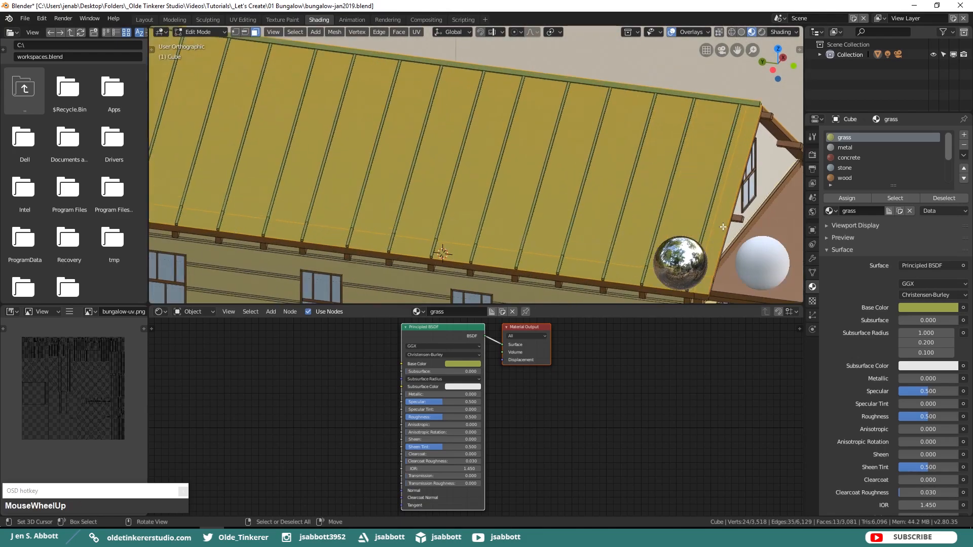
pyautogui.keyDown('shift'); pyautogui.moveTo(721, 104); pyautogui.dragTo(709, 66, button='middle'); pyautogui.keyUp('shift')
pyautogui.press('l')
pyautogui.press('l')
pyautogui.press('l')
pyautogui.press('l')
pyautogui.press('l')
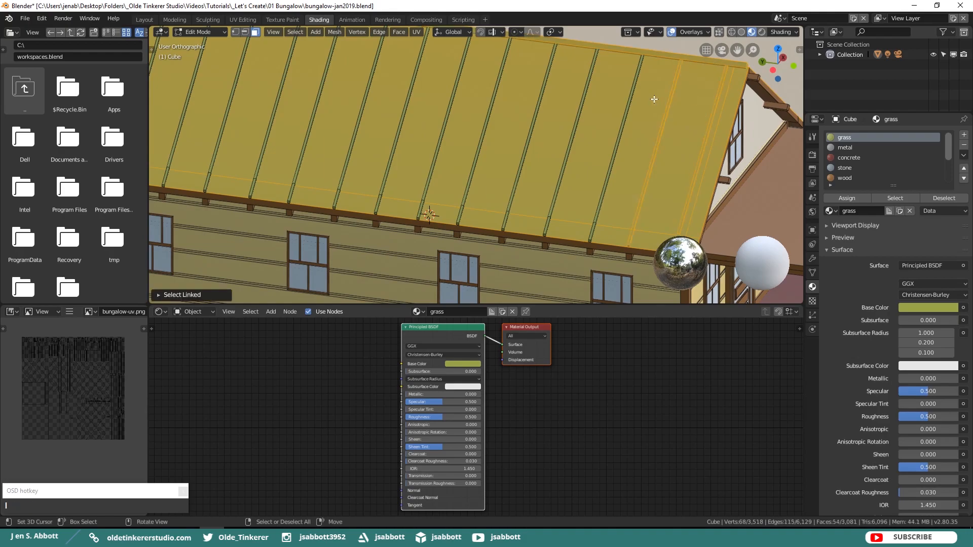
pyautogui.press('l')
pyautogui.press('l')
pyautogui.press('l')
pyautogui.press('l')
pyautogui.press('l')
pyautogui.press('l')
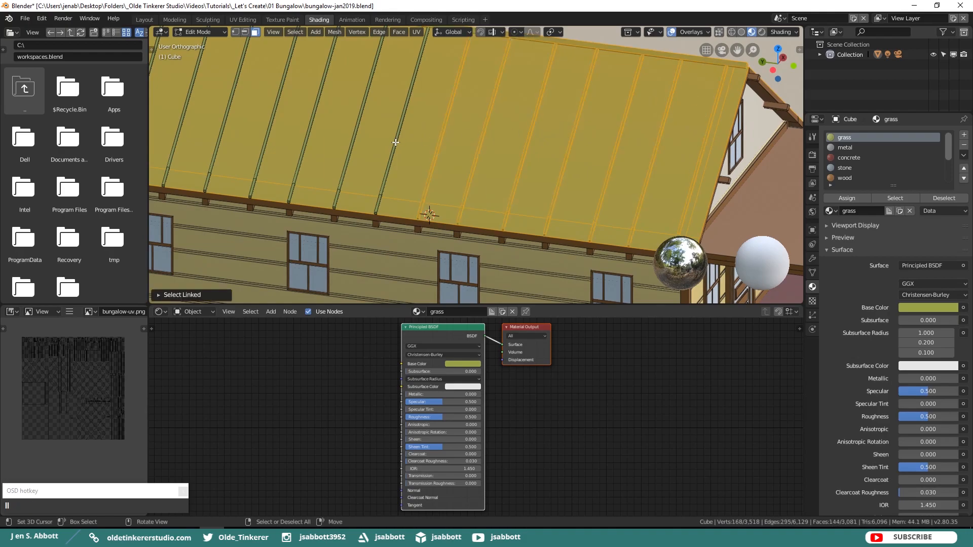
pyautogui.keyDown('shift'); pyautogui.moveTo(304, 146); pyautogui.dragTo(471, 183, button='middle'); pyautogui.keyUp('shift')
pyautogui.press('l')
pyautogui.press('l')
pyautogui.press('l')
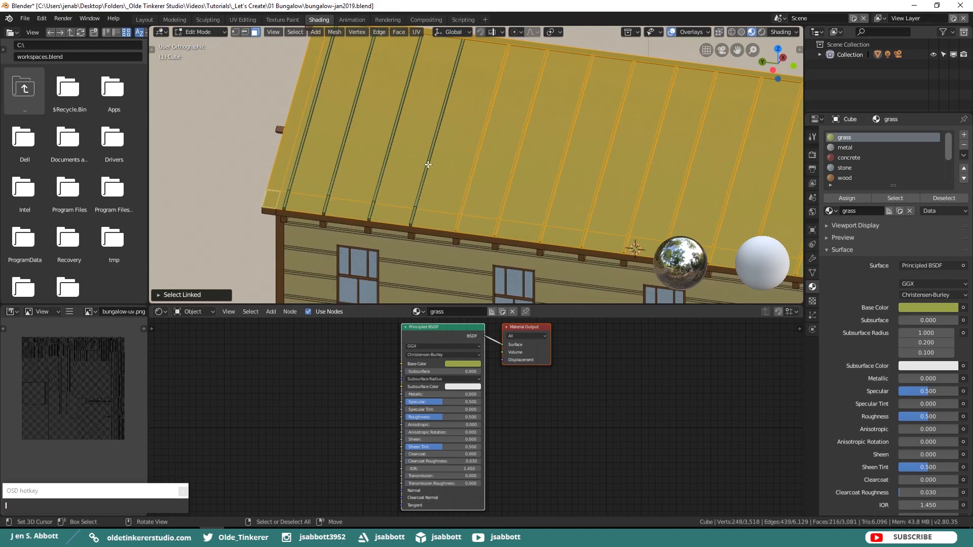
pyautogui.press('l')
pyautogui.press('l')
# Step: Assign the roof material to the selected roof geometry, then deselect everything
pyautogui.scroll(-4, 861, 157)
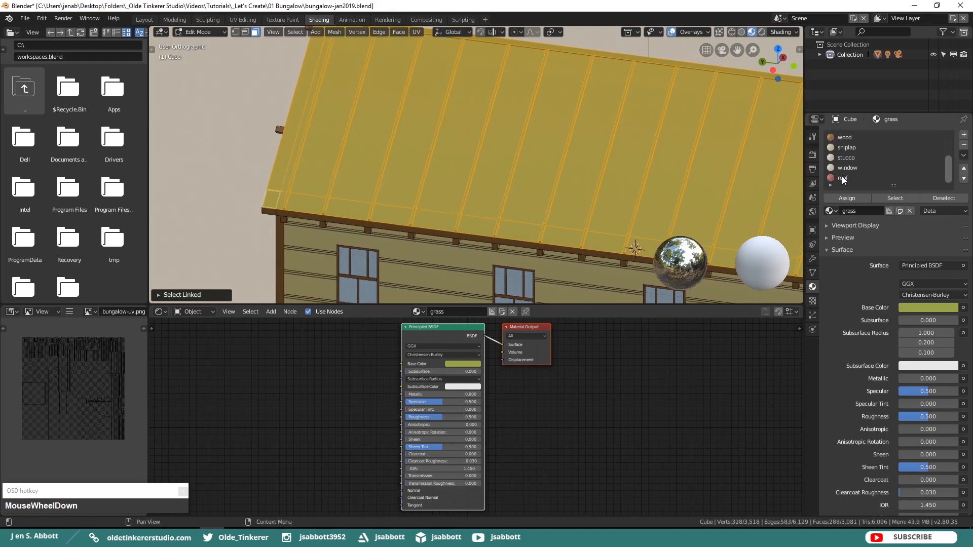
pyautogui.click(842, 178)
pyautogui.click(854, 197)
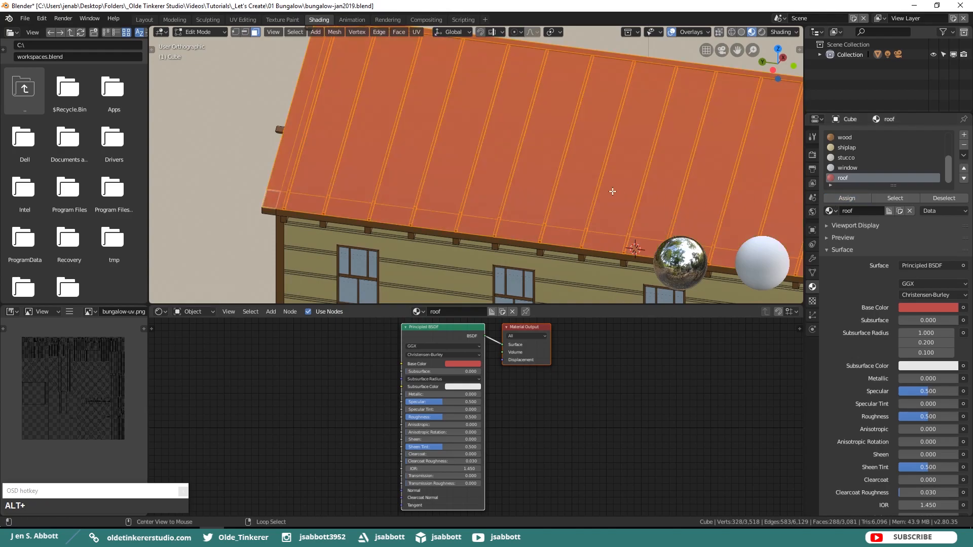
pyautogui.hotkey('alt', 'a')
# Step: Add an Image Texture node to the roof material's node tree and load bungalow-uv.png into it
pyautogui.scroll(-4, 664, 182)
pyautogui.moveTo(757, 203); pyautogui.dragTo(606, 178, button='middle')
pyautogui.scroll(-3, 509, 181)
pyautogui.keyDown('shift'); pyautogui.moveTo(509, 182); pyautogui.dragTo(559, 156, button='middle'); pyautogui.keyUp('shift')
pyautogui.click(331, 398)
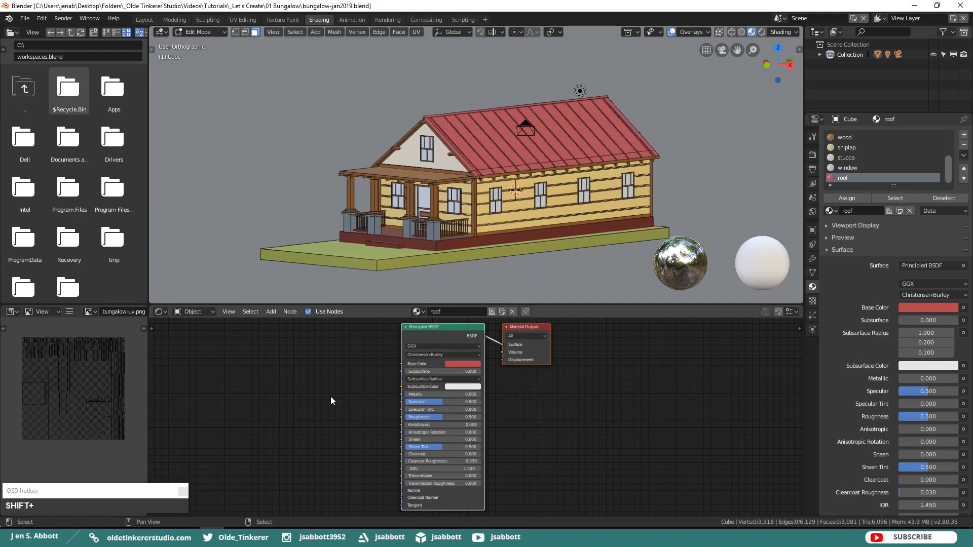
pyautogui.hotkey('shift', 'a')
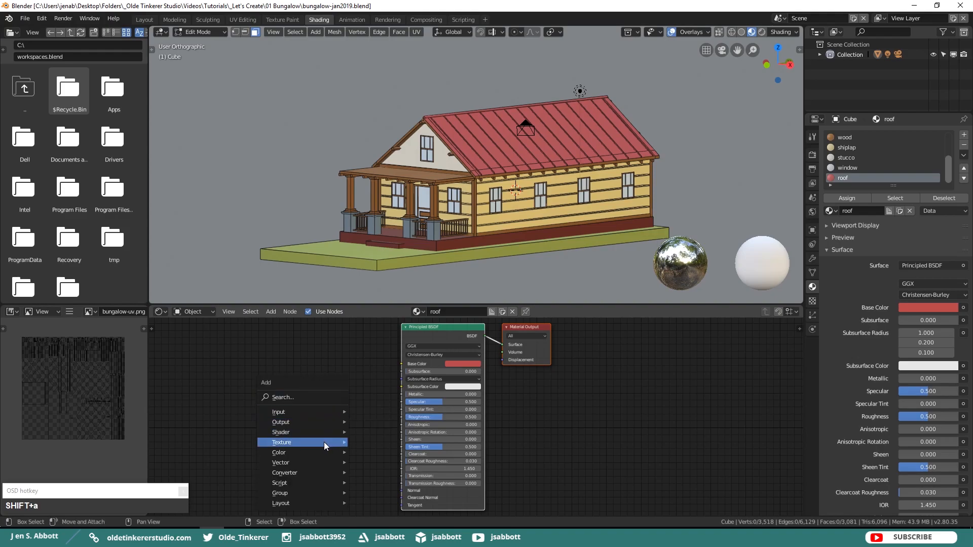
pyautogui.moveTo(324, 442)
pyautogui.click(383, 364)
pyautogui.click(282, 335)
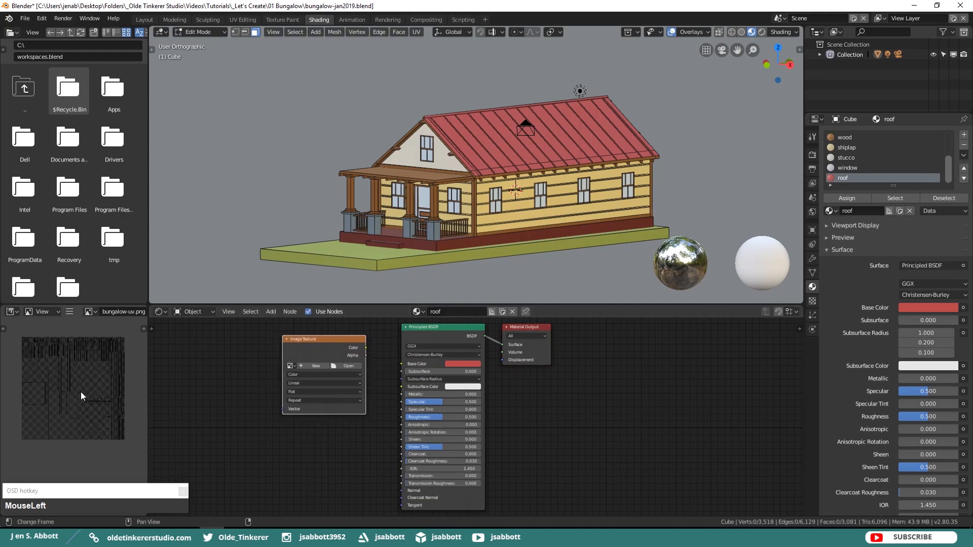
pyautogui.click(292, 366)
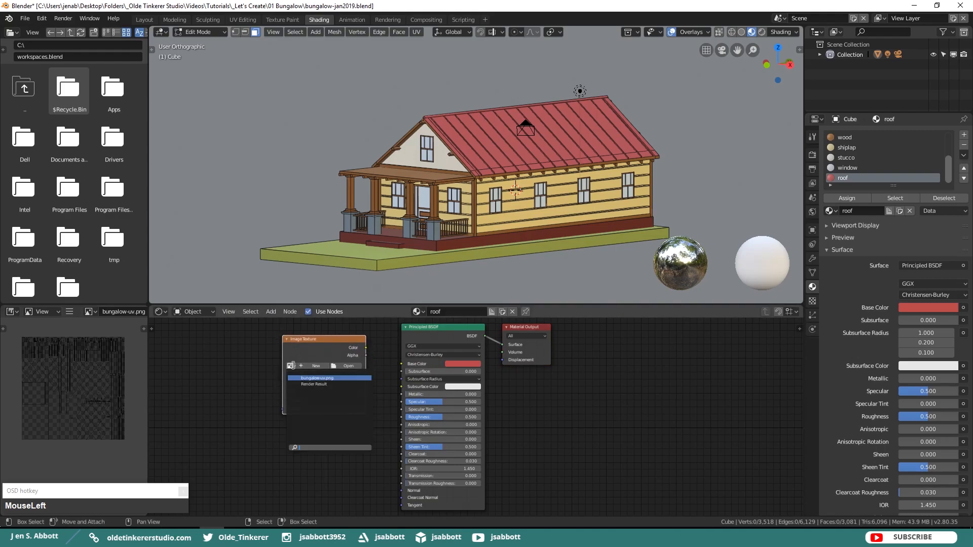
pyautogui.click(313, 378)
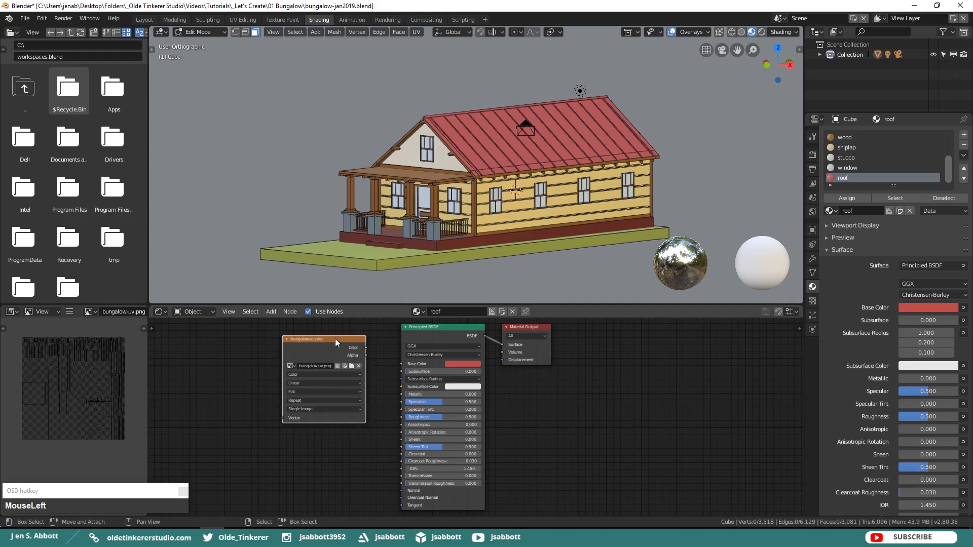
# Step: Copy the bungalow-uv.png texture node and paste it into the window, stucco, shiplap and wood materials
pyautogui.press('ctrl')
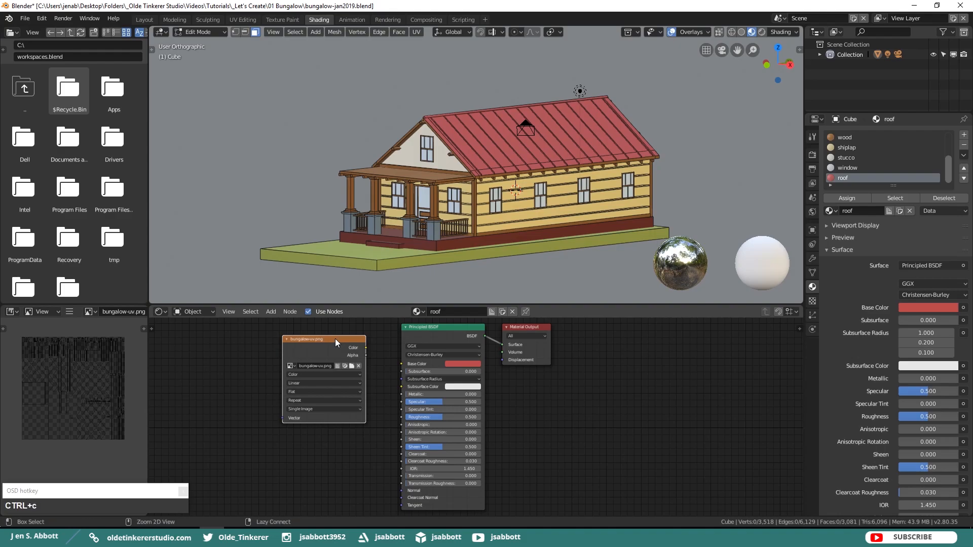
pyautogui.click(847, 167)
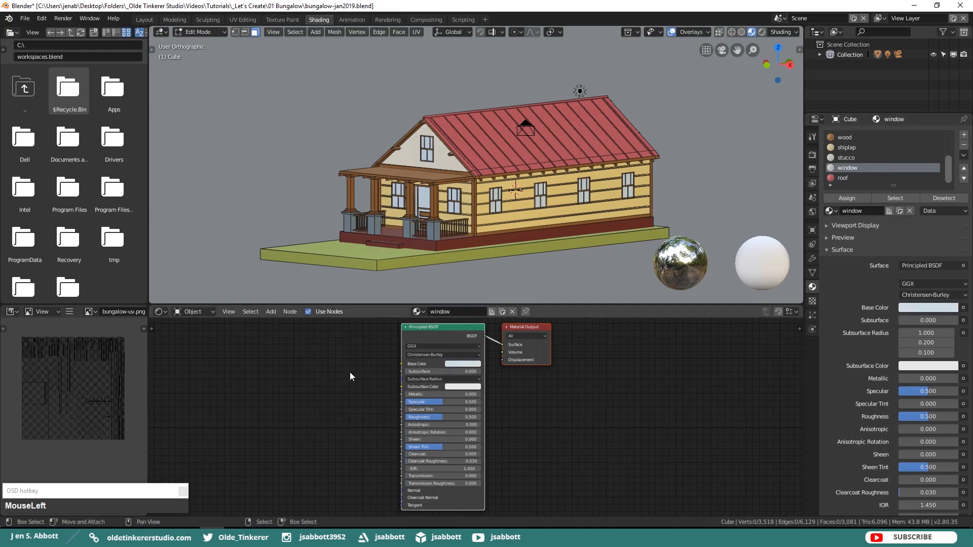
pyautogui.hotkey('ctrl', 'v')
pyautogui.click(845, 158)
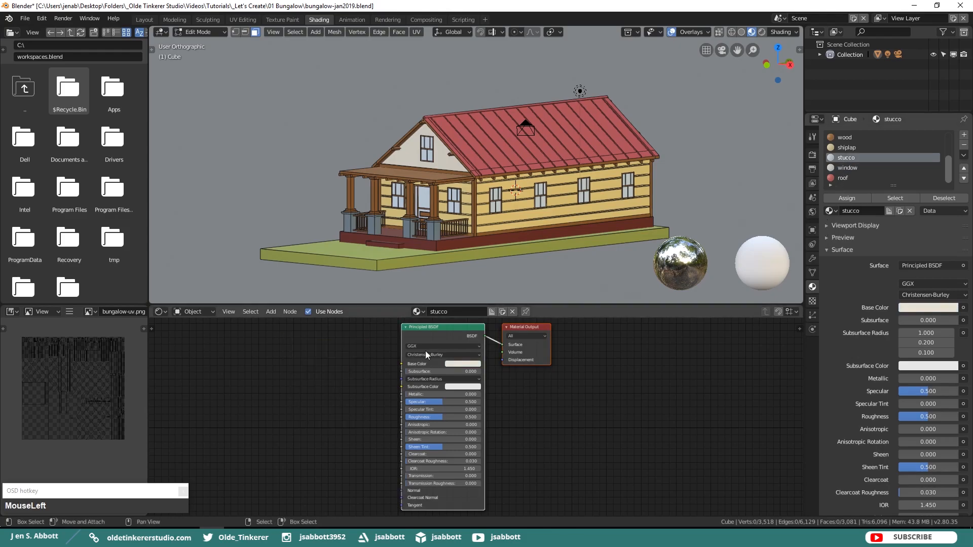
pyautogui.hotkey('ctrl', 'v')
pyautogui.click(844, 148)
pyautogui.hotkey('ctrl', 'v')
pyautogui.click(844, 137)
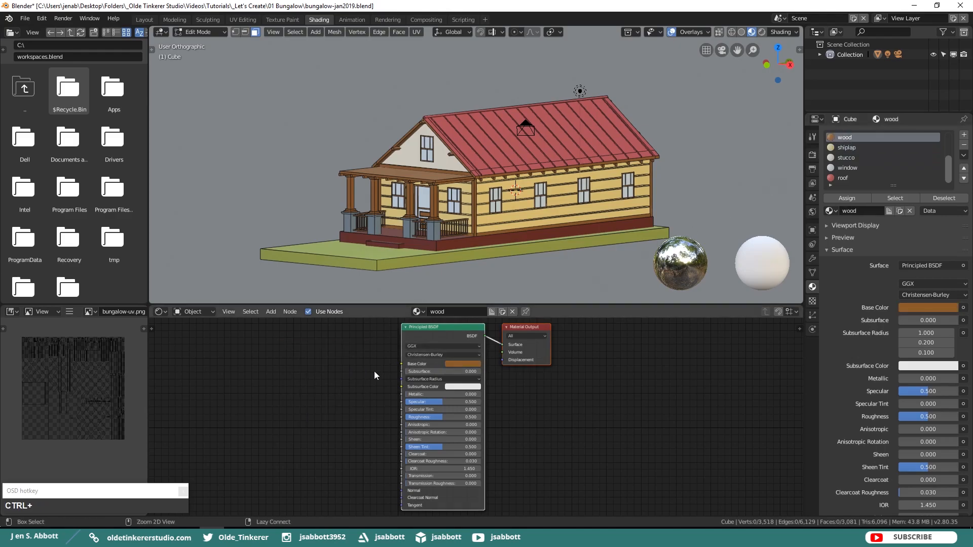
pyautogui.hotkey('ctrl', 'v')
# Step: Paste the copied bungalow-uv.png texture node into the stone, concrete and metal materials
pyautogui.scroll(3, 874, 163)
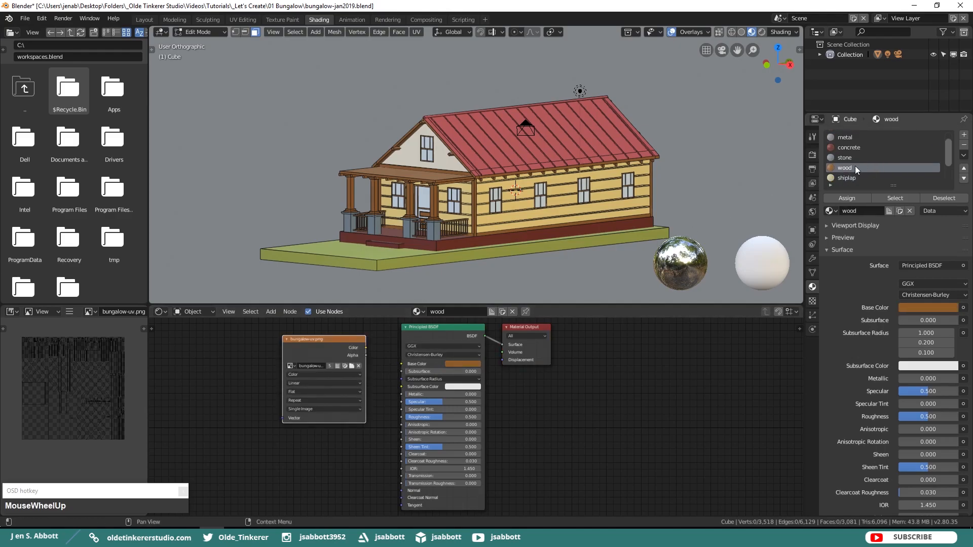
pyautogui.click(842, 157)
pyautogui.hotkey('ctrl', 'v')
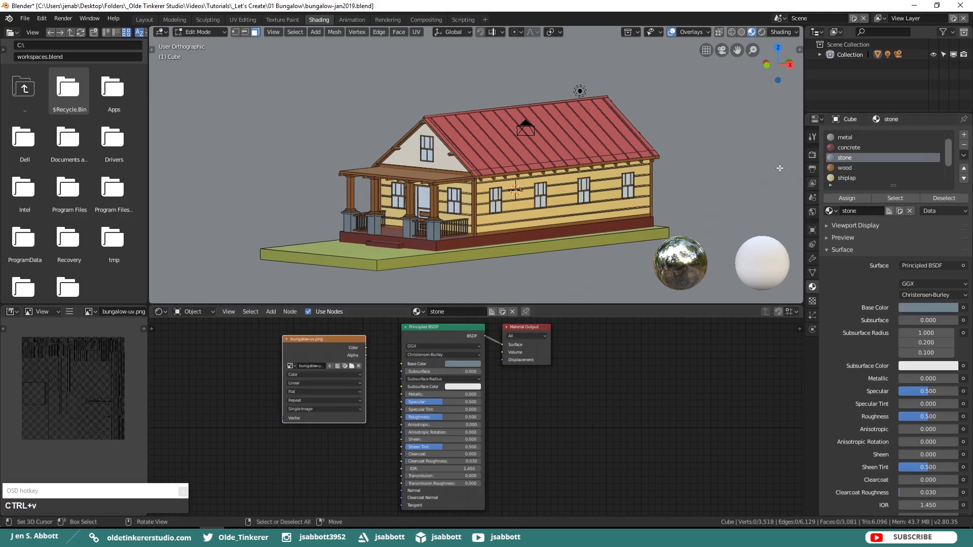
pyautogui.click(852, 148)
pyautogui.hotkey('ctrl', 'v')
pyautogui.click(841, 137)
pyautogui.hotkey('ctrl', 'v')
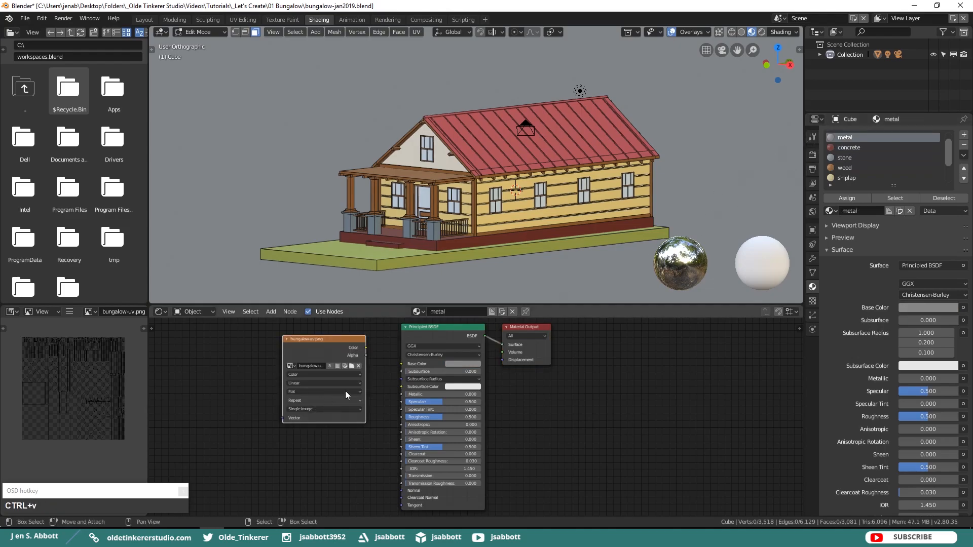
# Step: Paste the copied bungalow-uv.png texture node into the grass material
pyautogui.scroll(1, 852, 151)
pyautogui.click(844, 138)
pyautogui.hotkey('ctrl', 'v')
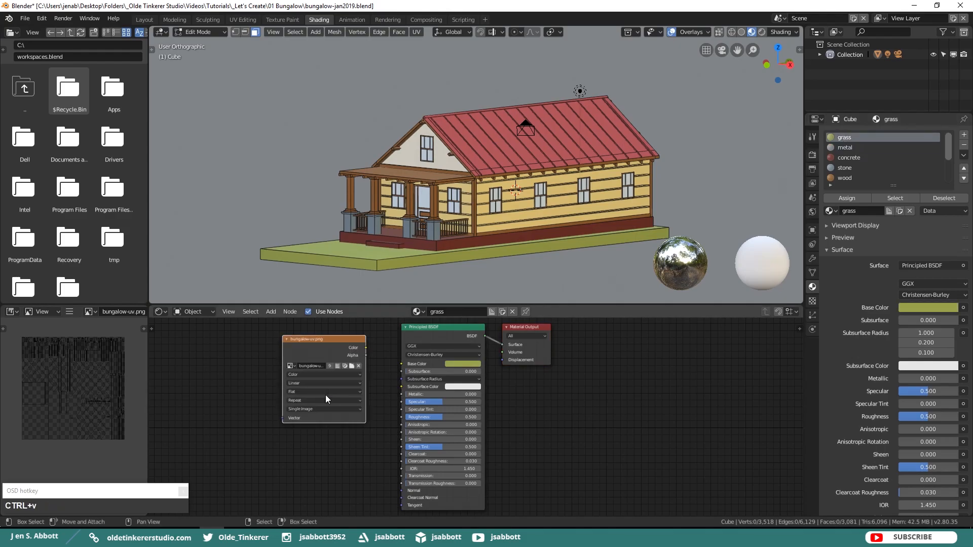
# Step: Bake the bungalow's materials to the bungalow-uv.png image in Cycles, using the Combined bake type
pyautogui.click(813, 156)
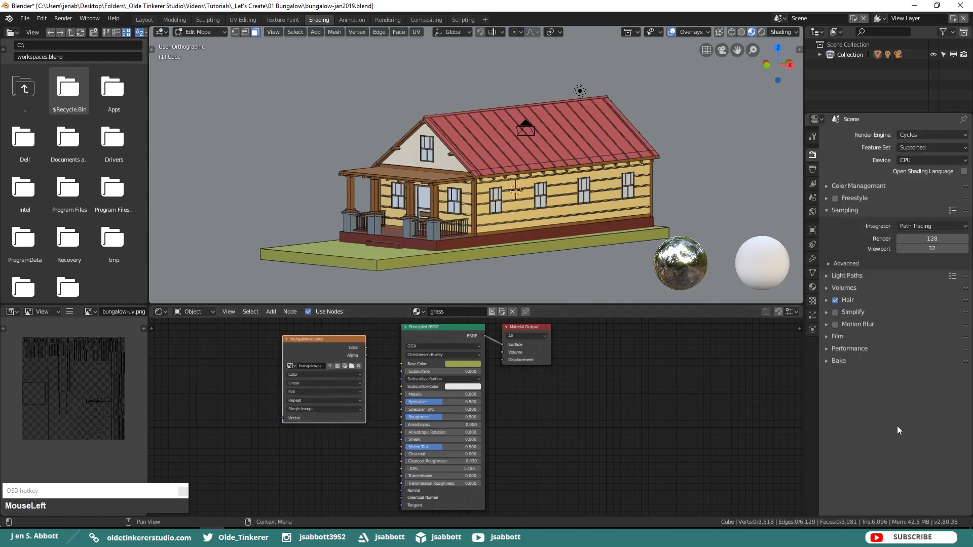
pyautogui.click(827, 361)
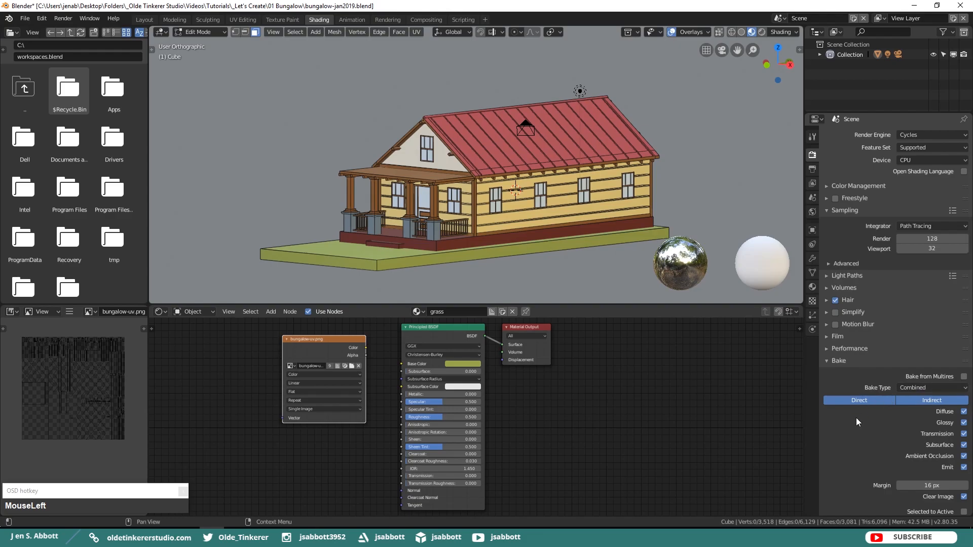
pyautogui.scroll(-1, 856, 423)
pyautogui.scroll(-1, 856, 431)
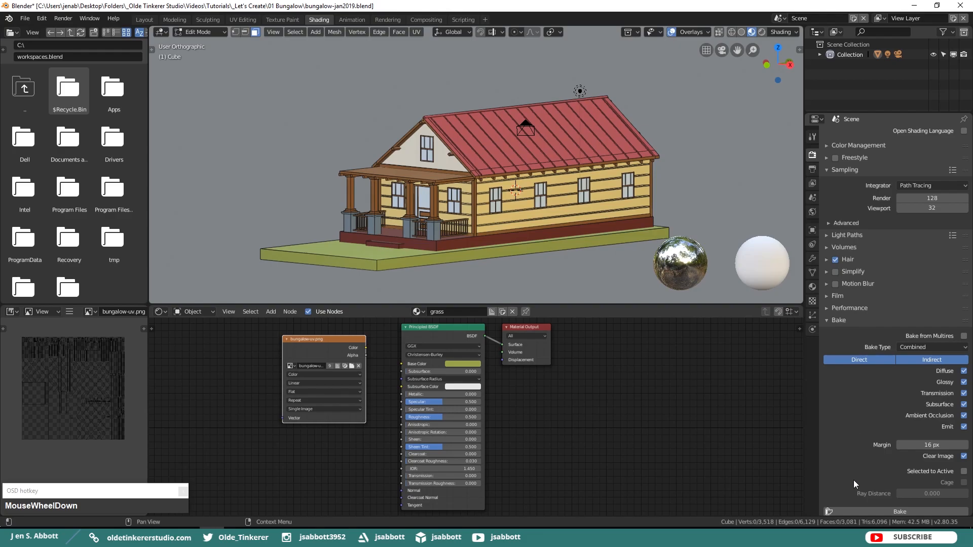
pyautogui.click(866, 512)
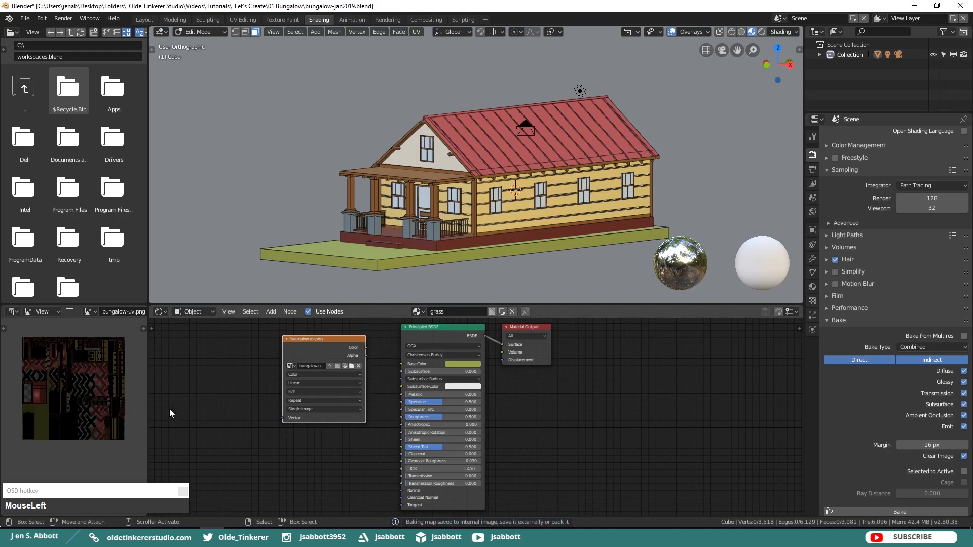
# Step: Save the baked texture image as a new file named bungalow-uv-baked.png in the 01 Bungalow folder
pyautogui.click(69, 313)
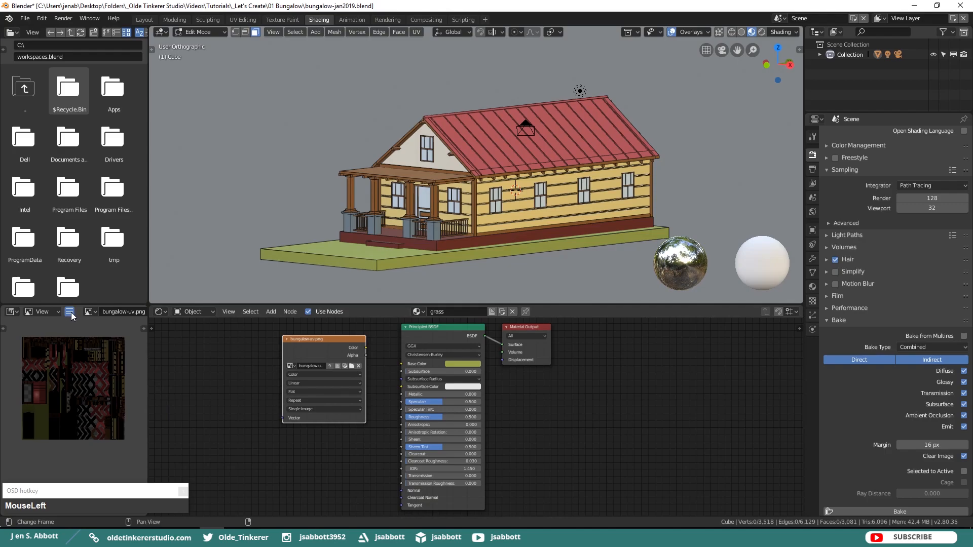
pyautogui.click(70, 312)
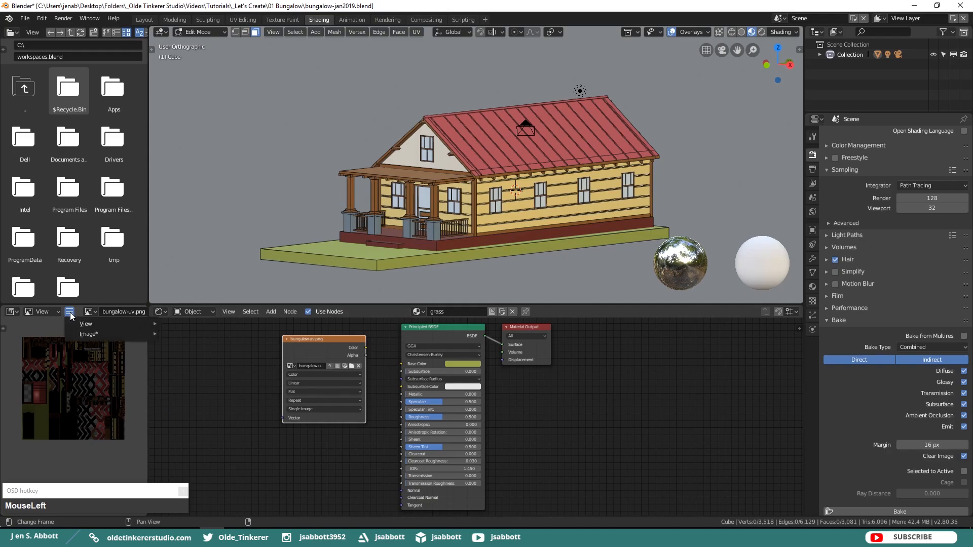
pyautogui.moveTo(80, 333)
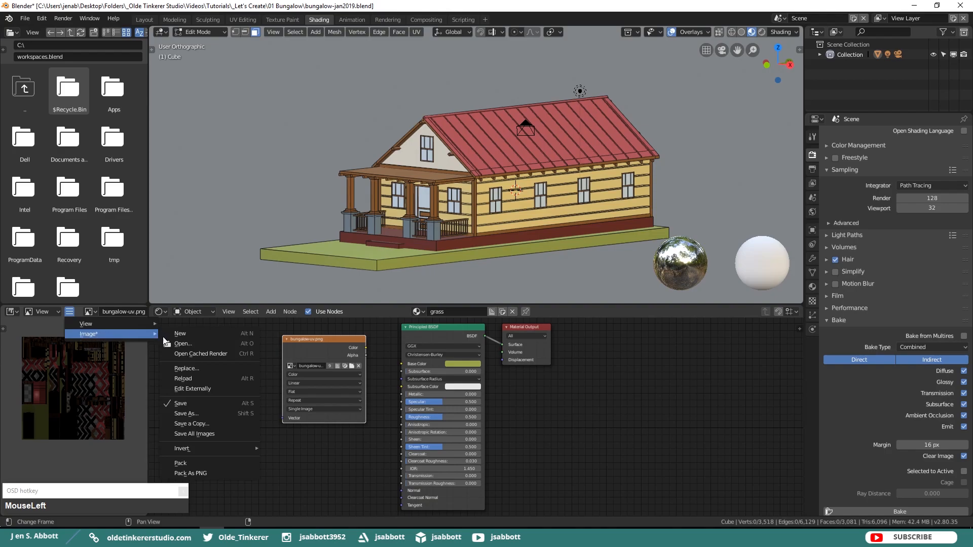
pyautogui.click(192, 413)
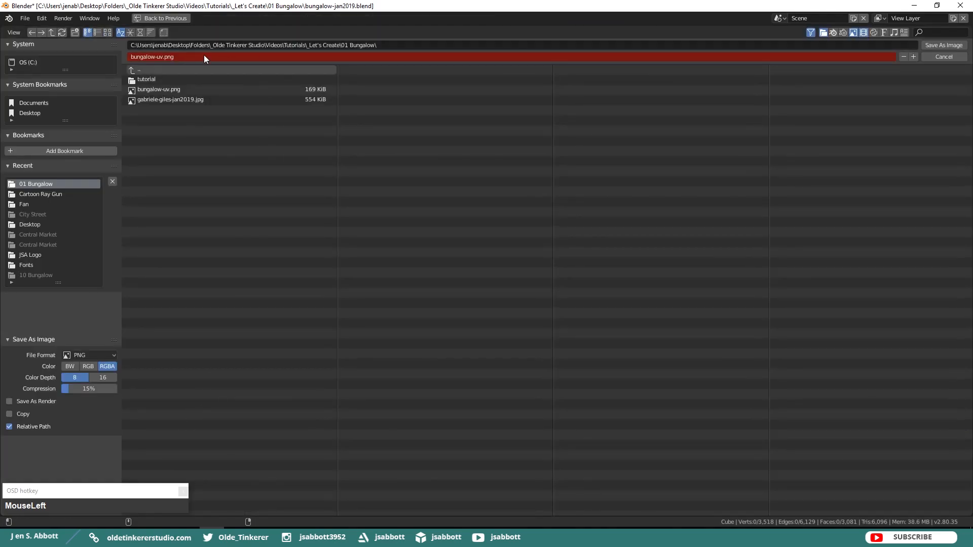
pyautogui.click(163, 58)
pyautogui.click(164, 56)
pyautogui.write('-baked')
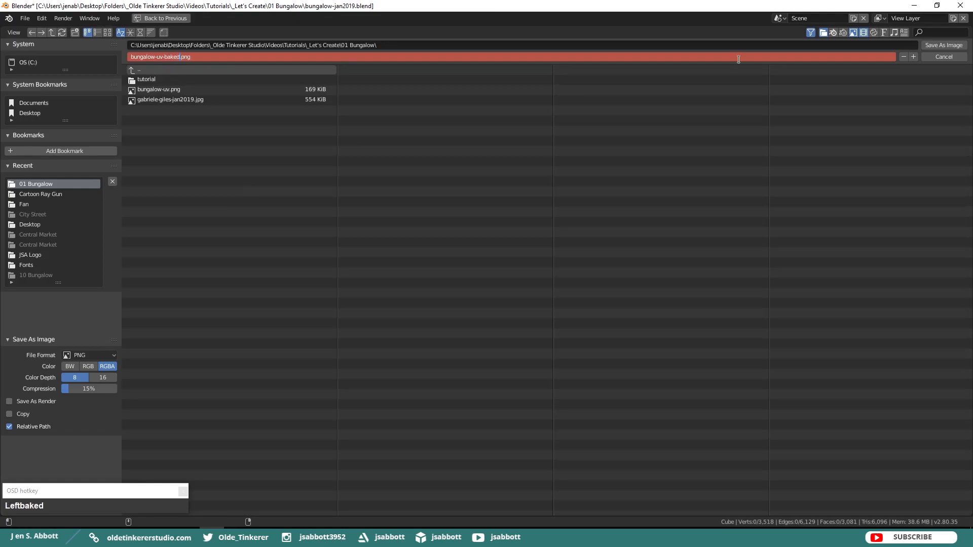
pyautogui.click(942, 45)
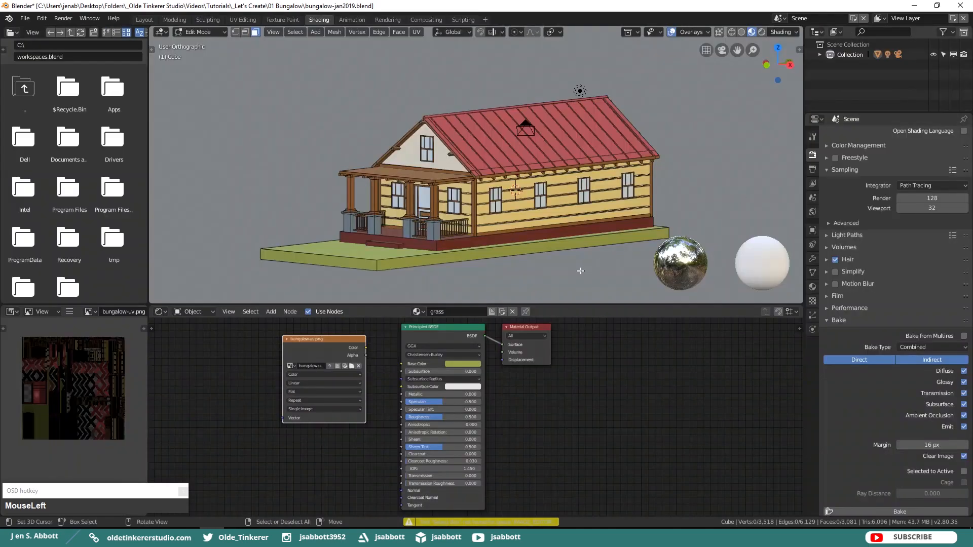